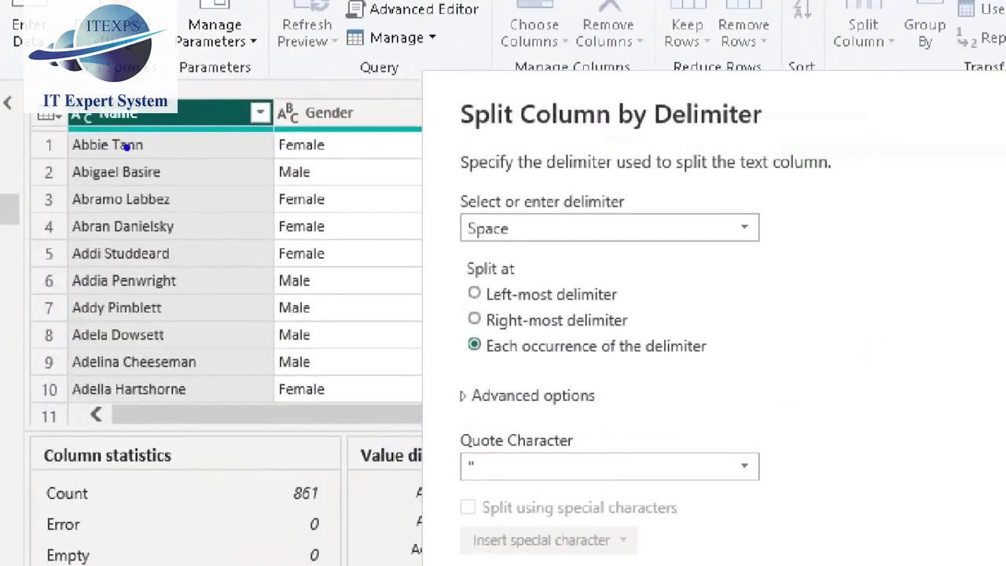
pyautogui.moveTo(103, 152)
pyautogui.mouseDown()
pyautogui.moveTo(318, 168)
pyautogui.moveTo(546, 206)
pyautogui.mouseUp()
pyautogui.moveTo(491, 362); pyautogui.dragTo(659, 357)
pyautogui.click(151, 146)
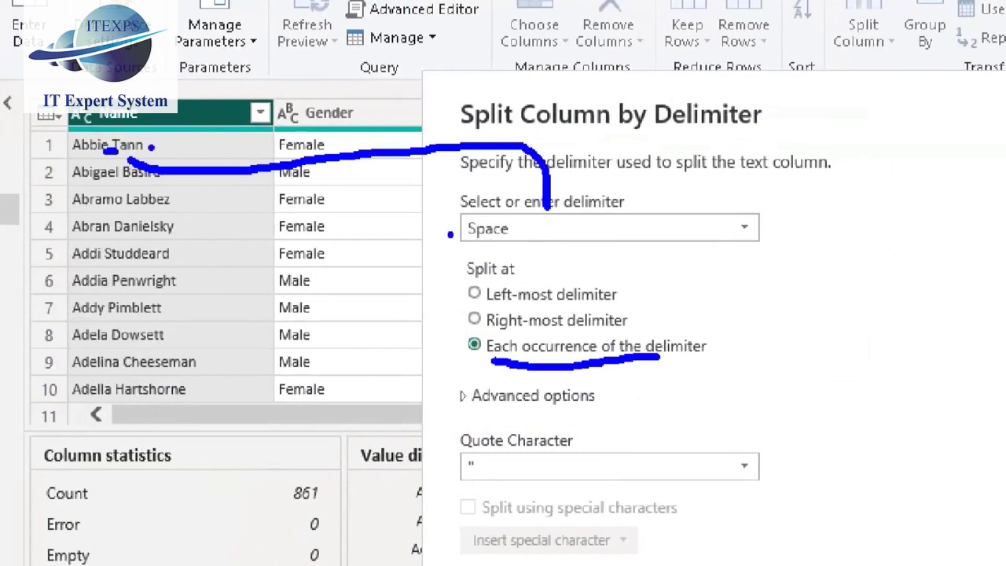
pyautogui.moveTo(769, 170)
pyautogui.mouseDown()
pyautogui.moveTo(770, 212)
pyautogui.moveTo(813, 165)
pyautogui.mouseUp()
pyautogui.moveTo(769, 190)
pyautogui.mouseDown()
pyautogui.moveTo(843, 167)
pyautogui.moveTo(846, 189)
pyautogui.moveTo(864, 174)
pyautogui.moveTo(944, 171)
pyautogui.mouseUp()
pyautogui.moveTo(912, 140); pyautogui.dragTo(947, 169)
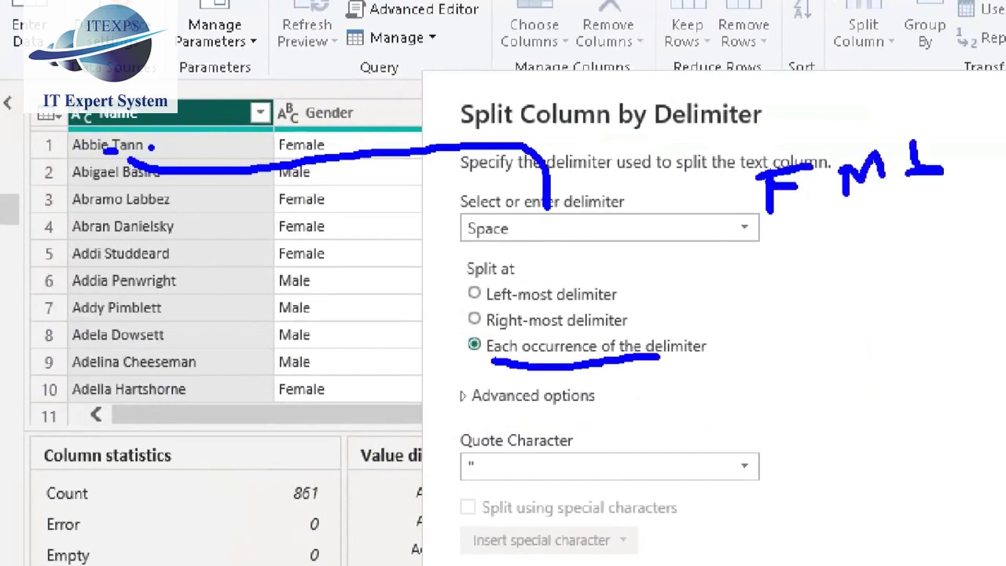
pyautogui.moveTo(823, 121); pyautogui.dragTo(860, 299)
pyautogui.moveTo(897, 83); pyautogui.dragTo(943, 293)
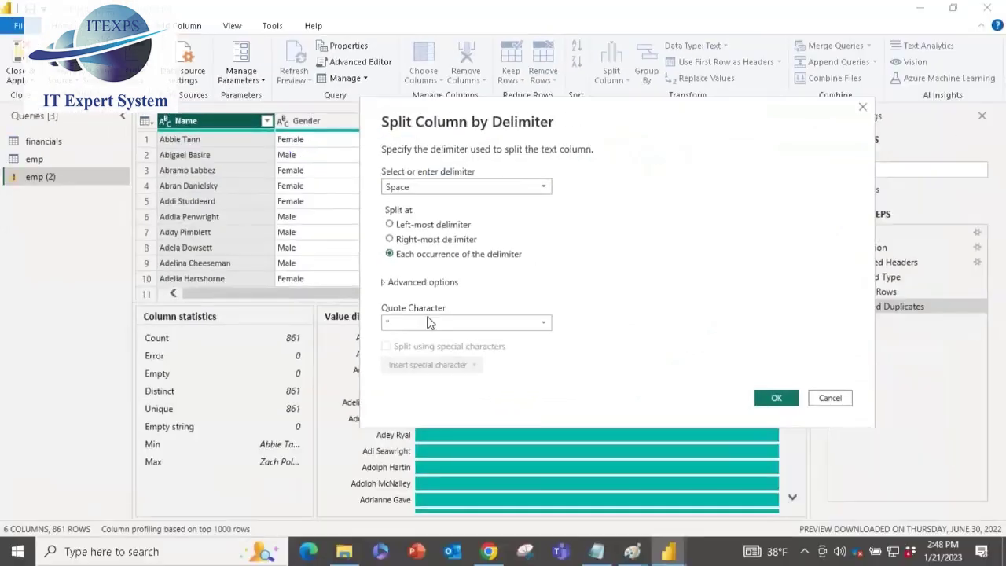
# - Set the quote character to None and split the Name column at each occurrence of the space delimiter
pyautogui.click(429, 322)
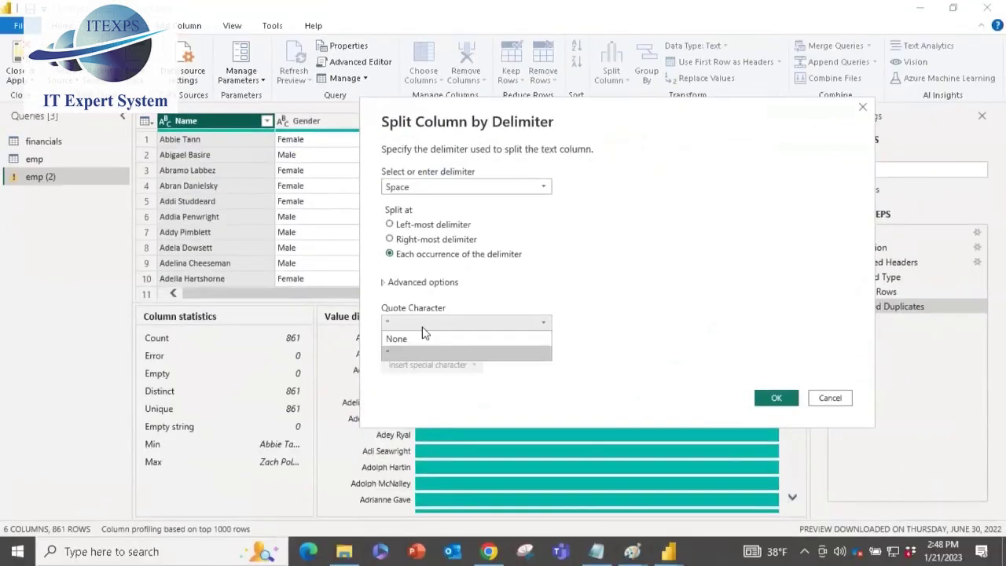
pyautogui.click(417, 340)
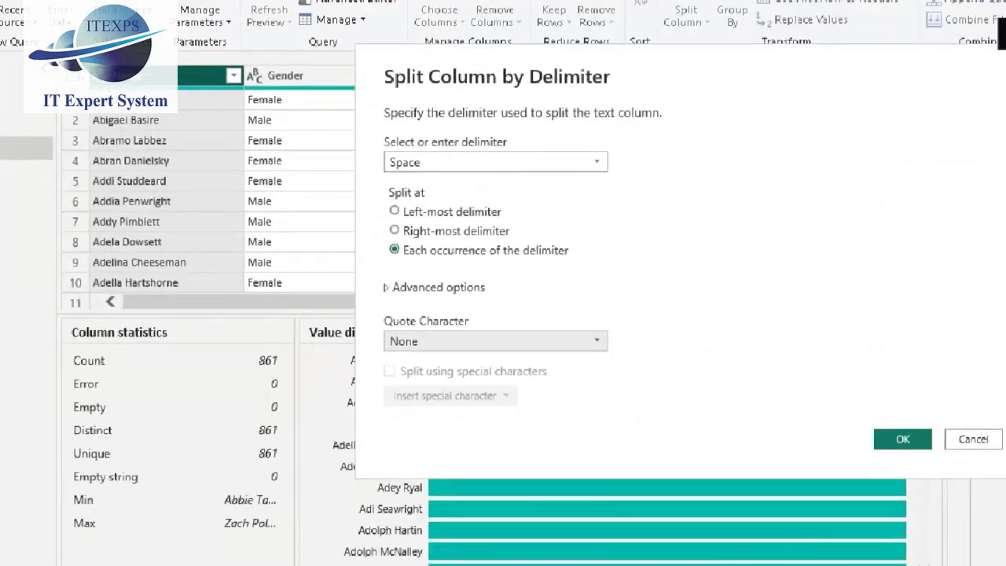
pyautogui.moveTo(119, 96); pyautogui.dragTo(172, 94)
pyautogui.moveTo(448, 168)
pyautogui.mouseDown()
pyautogui.moveTo(361, 168)
pyautogui.moveTo(399, 156)
pyautogui.mouseUp()
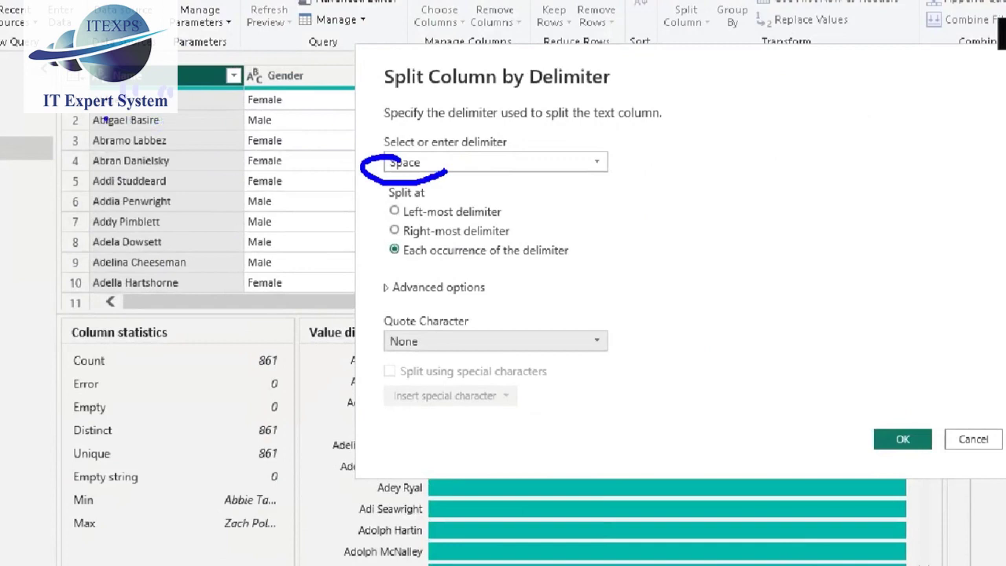
pyautogui.moveTo(124, 128)
pyautogui.mouseDown()
pyautogui.moveTo(138, 126)
pyautogui.moveTo(139, 146)
pyautogui.mouseUp()
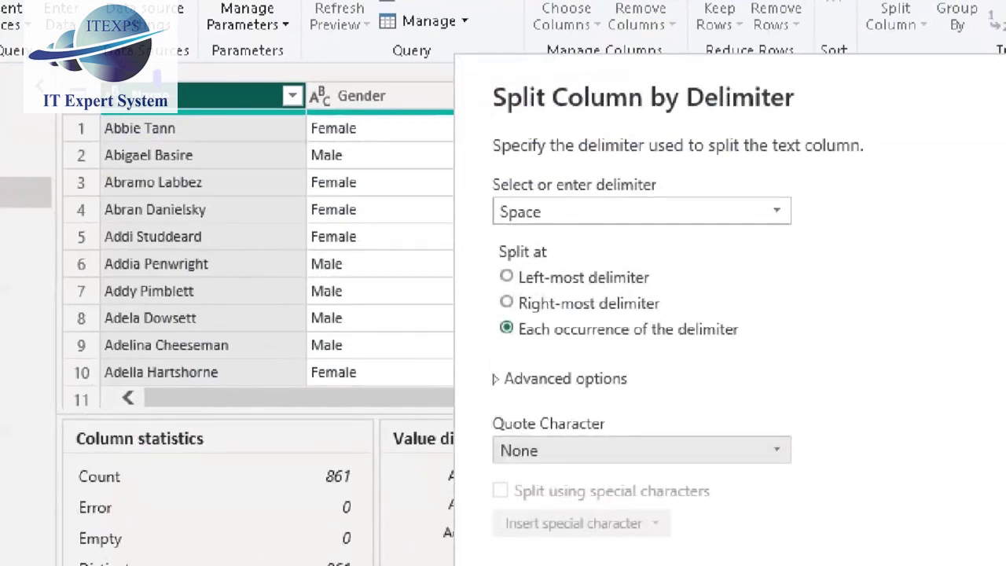
pyautogui.moveTo(155, 72); pyautogui.dragTo(168, 342)
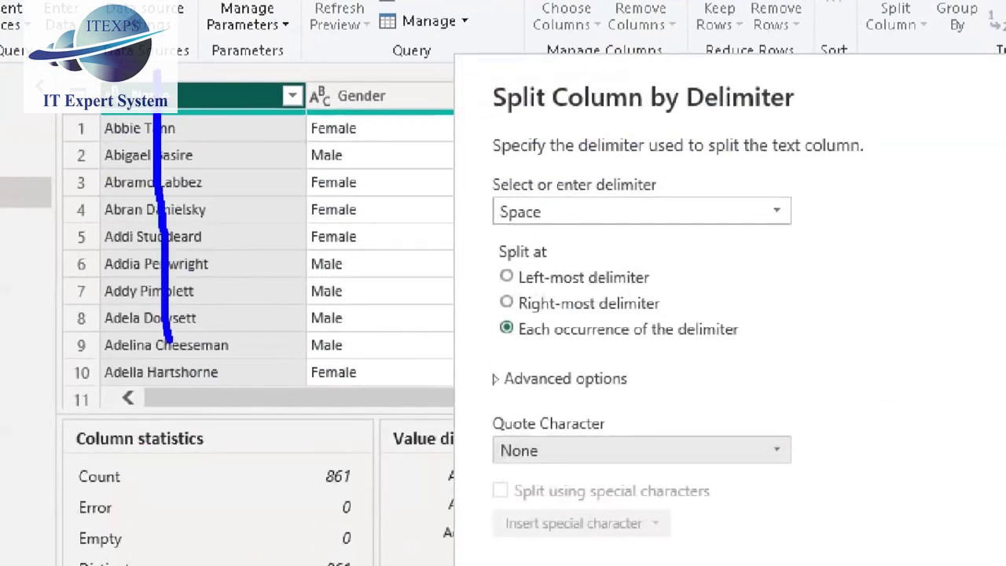
pyautogui.moveTo(103, 130); pyautogui.dragTo(205, 106)
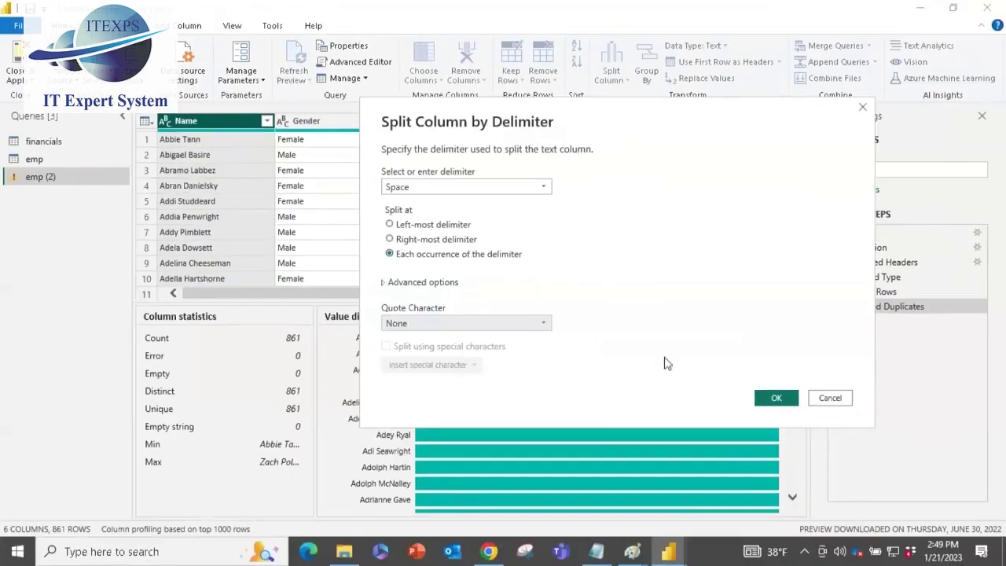
pyautogui.click(775, 397)
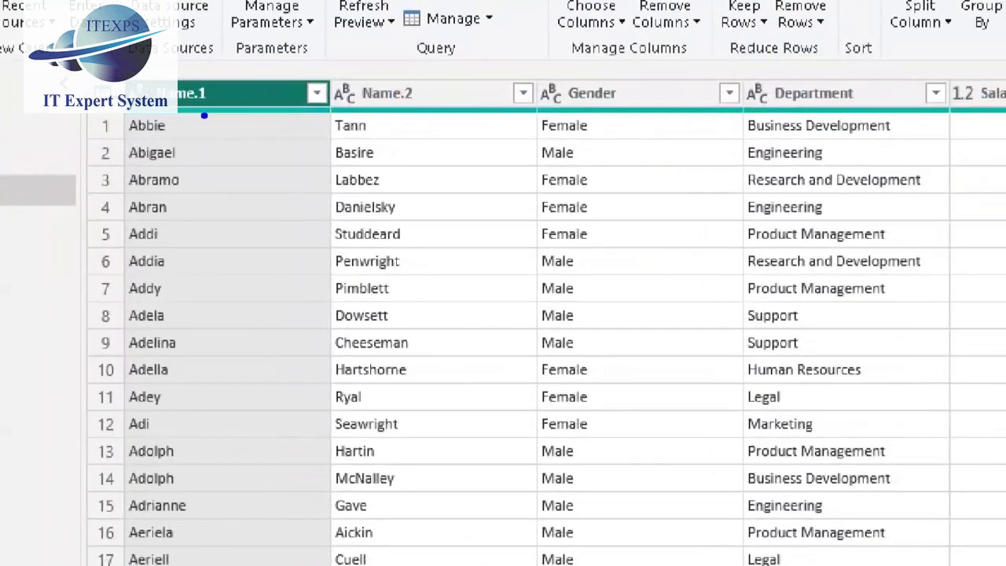
pyautogui.moveTo(186, 101); pyautogui.dragTo(229, 100)
pyautogui.moveTo(376, 122); pyautogui.dragTo(506, 105)
pyautogui.click(501, 149)
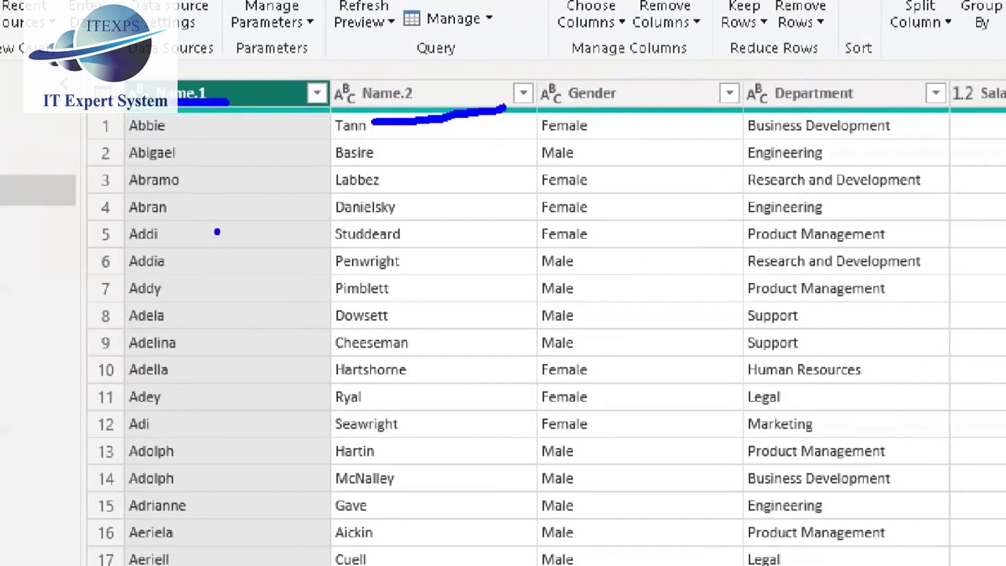
pyautogui.moveTo(191, 72)
pyautogui.mouseDown()
pyautogui.moveTo(196, 47)
pyautogui.moveTo(196, 76)
pyautogui.mouseUp()
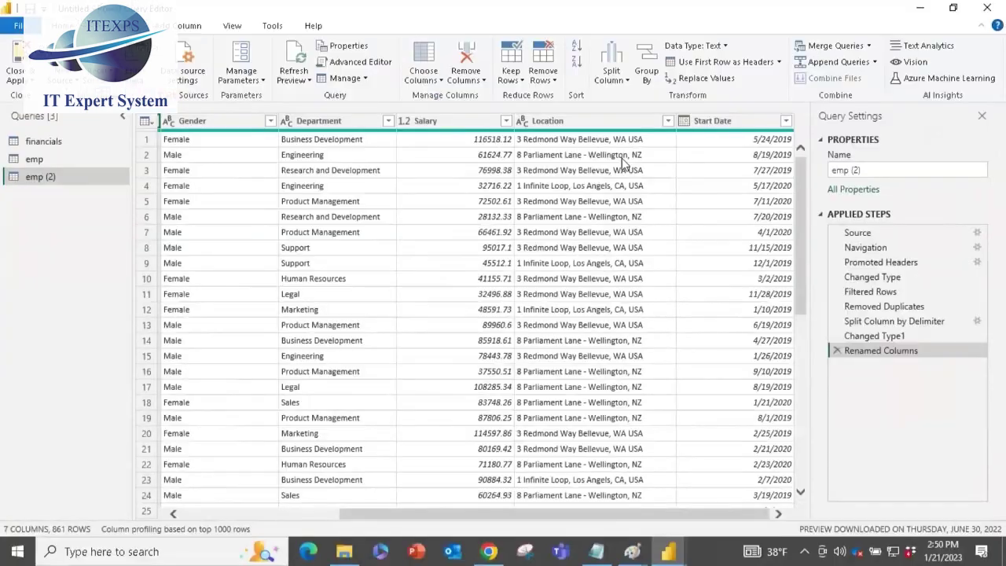
# - Replace the hyphen (-) with a comma (,) in the values of the Location column
pyautogui.click(564, 123)
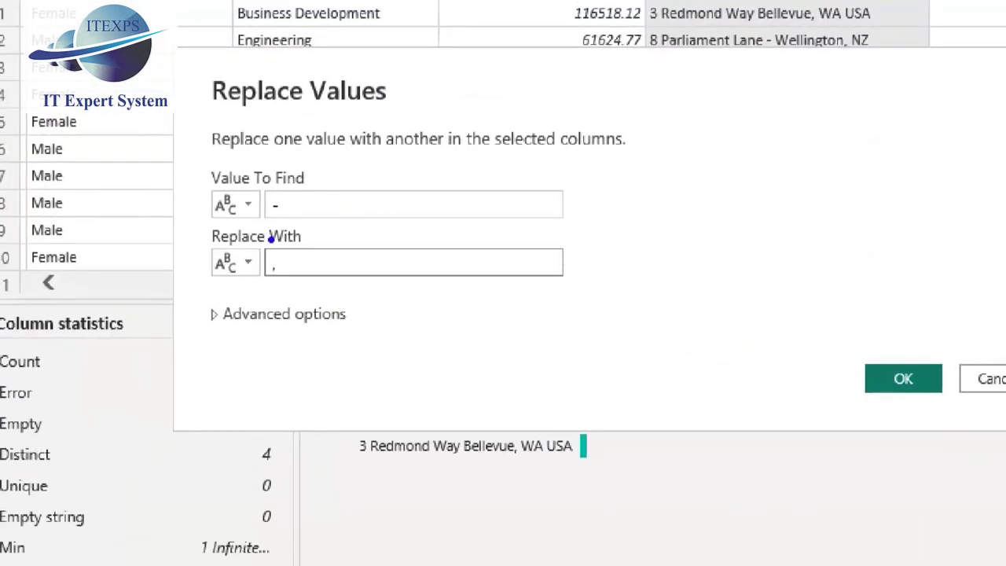
pyautogui.moveTo(293, 188)
pyautogui.mouseDown()
pyautogui.moveTo(267, 234)
pyautogui.moveTo(302, 228)
pyautogui.moveTo(296, 182)
pyautogui.mouseUp()
pyautogui.moveTo(268, 286)
pyautogui.mouseDown()
pyautogui.moveTo(325, 275)
pyautogui.moveTo(341, 230)
pyautogui.moveTo(316, 210)
pyautogui.moveTo(336, 210)
pyautogui.moveTo(349, 256)
pyautogui.mouseUp()
pyautogui.click(330, 199)
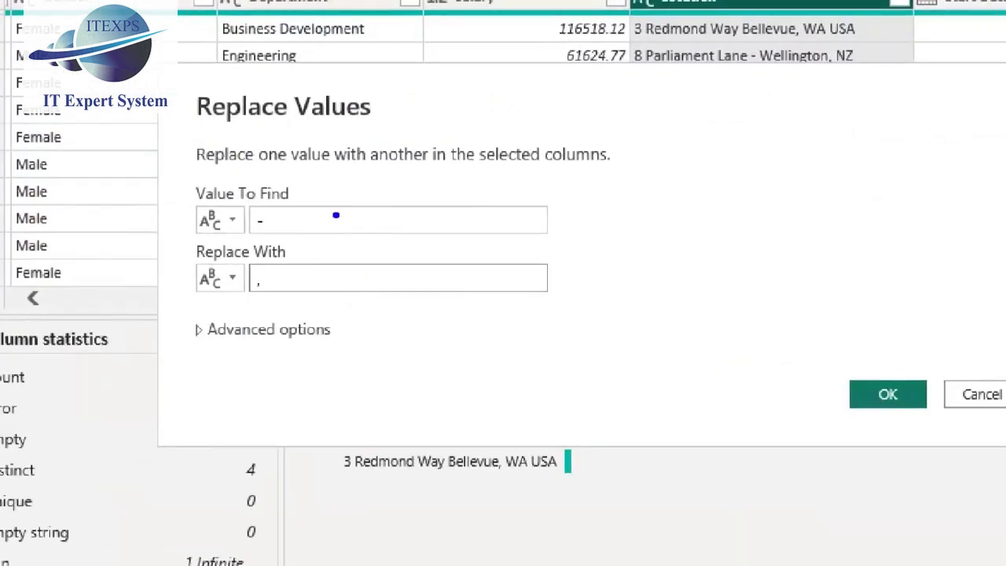
pyautogui.moveTo(346, 244)
pyautogui.mouseDown()
pyautogui.moveTo(360, 244)
pyautogui.moveTo(339, 287)
pyautogui.mouseUp()
pyautogui.press('Escape')
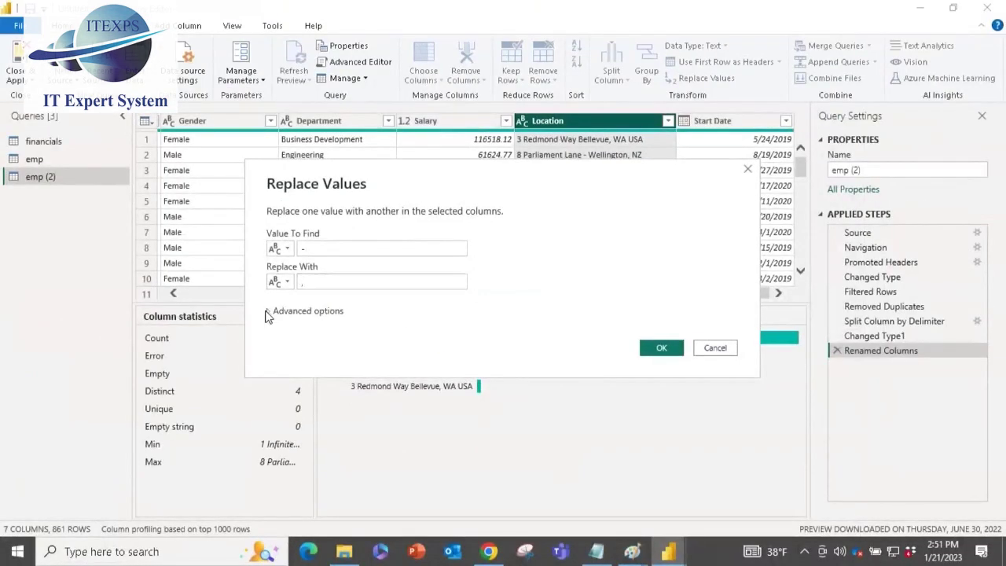
pyautogui.click(269, 311)
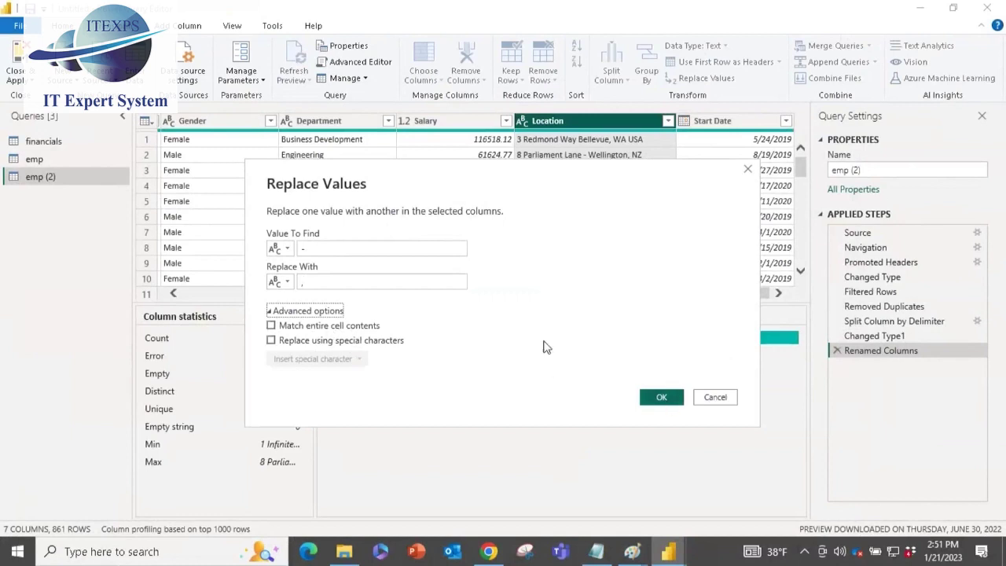
pyautogui.click(318, 250)
pyautogui.click(309, 281)
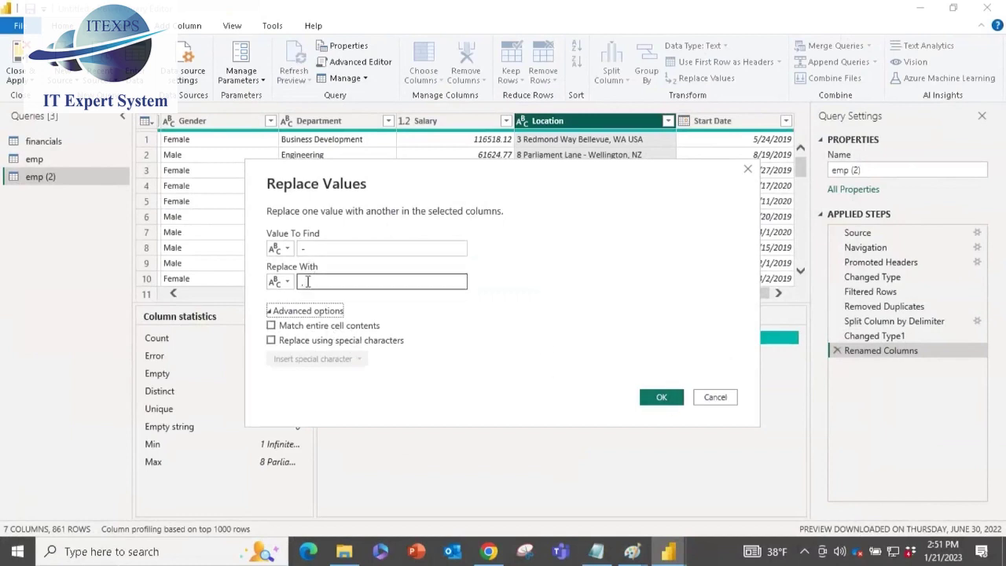
pyautogui.click(660, 397)
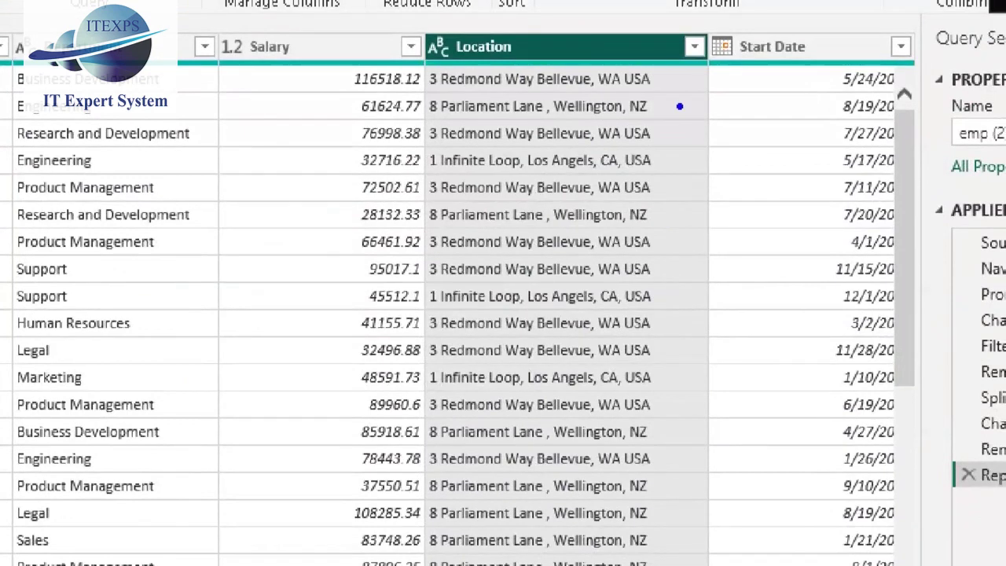
pyautogui.moveTo(621, 87); pyautogui.dragTo(635, 88)
pyautogui.moveTo(617, 168)
pyautogui.mouseDown()
pyautogui.moveTo(645, 168)
pyautogui.moveTo(648, 141)
pyautogui.moveTo(644, 176)
pyautogui.mouseUp()
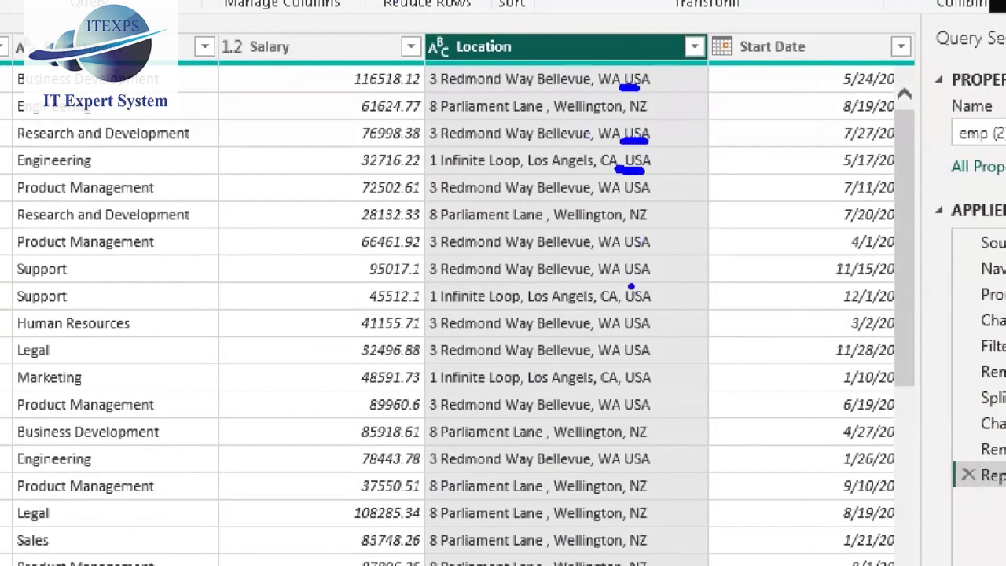
pyautogui.moveTo(620, 250); pyautogui.dragTo(644, 250)
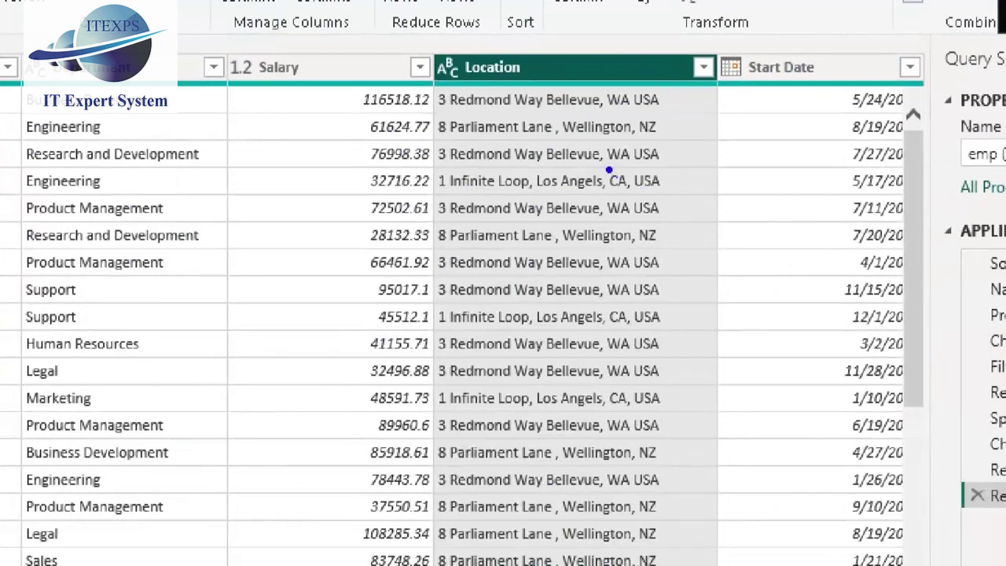
pyautogui.moveTo(606, 166); pyautogui.dragTo(655, 165)
pyautogui.moveTo(614, 220); pyautogui.dragTo(649, 221)
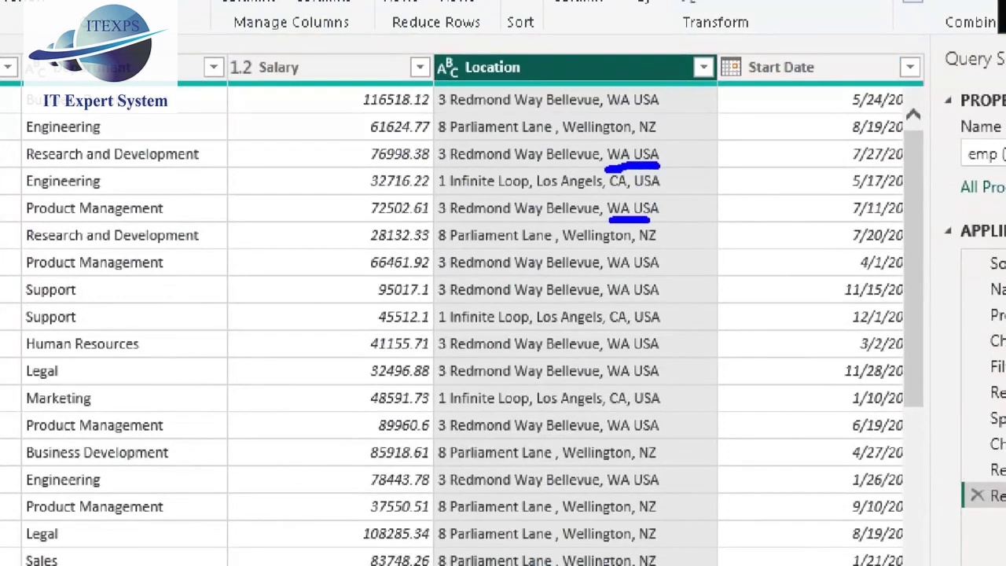
pyautogui.moveTo(612, 270)
pyautogui.mouseDown()
pyautogui.moveTo(652, 272)
pyautogui.moveTo(644, 300)
pyautogui.moveTo(654, 299)
pyautogui.mouseUp()
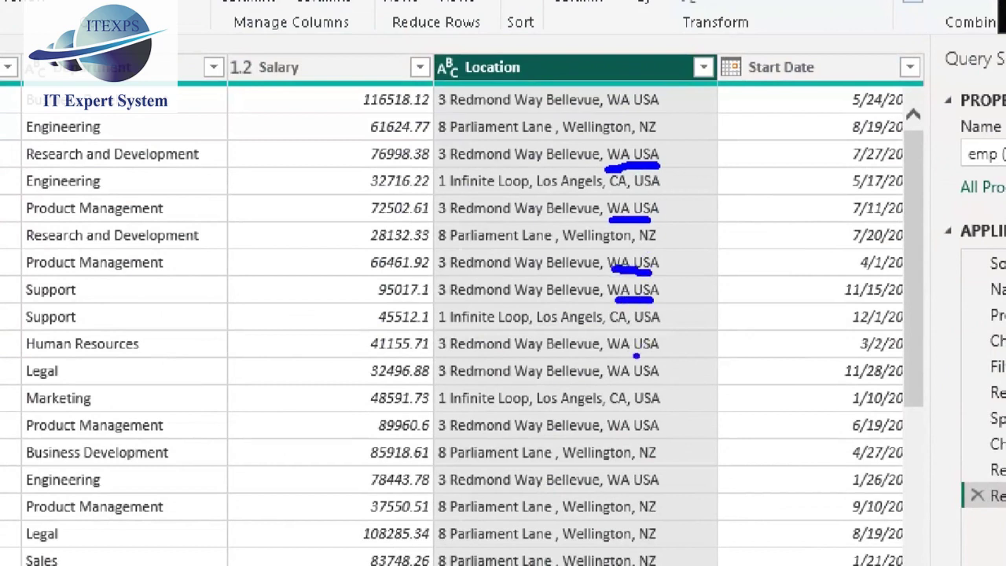
pyautogui.moveTo(625, 357); pyautogui.dragTo(652, 358)
pyautogui.press('Escape')
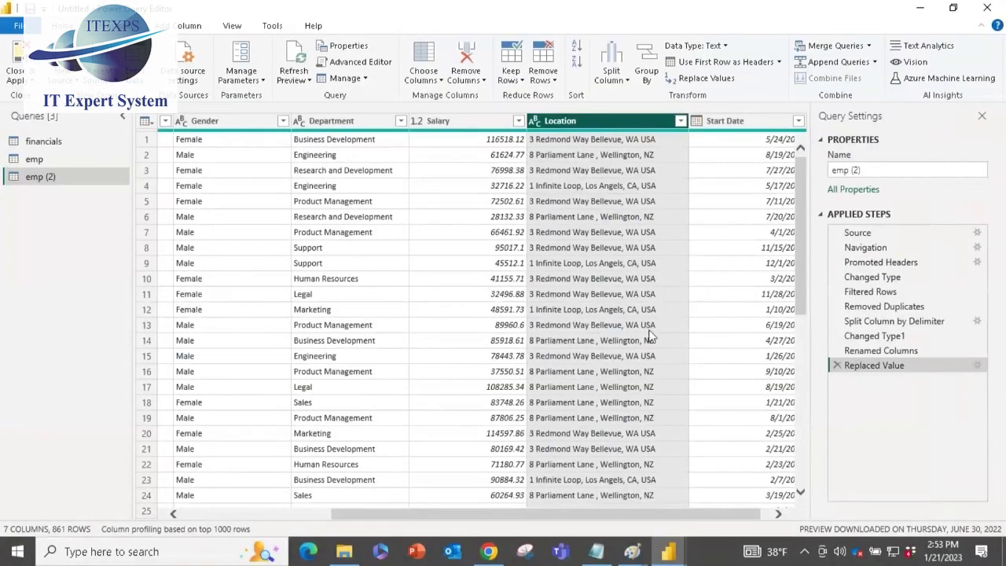
# - Examine the Location values down the table and inspect how WA and USA are separated in the first row's full address
pyautogui.scroll(-5, 658, 370)
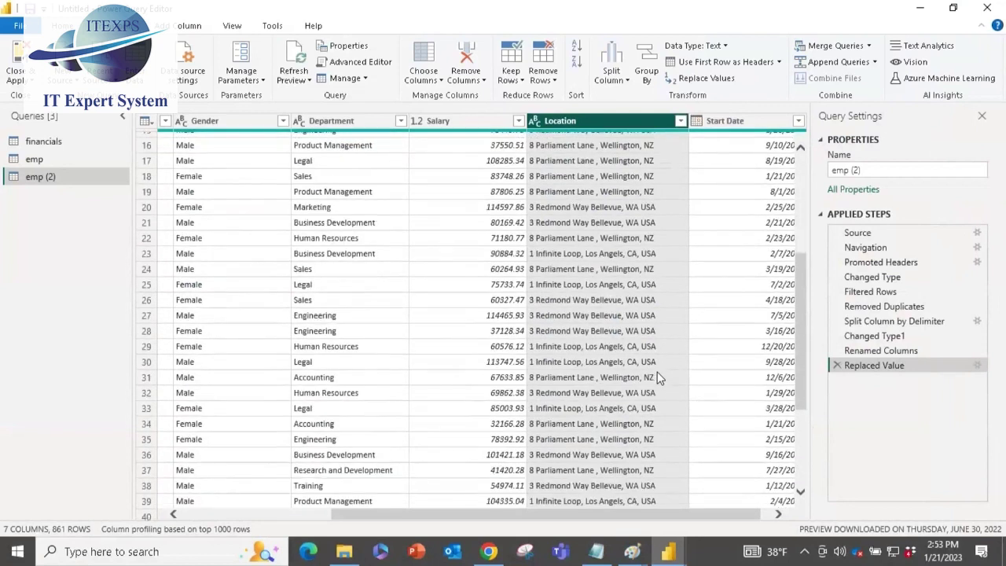
pyautogui.scroll(-5, 658, 375)
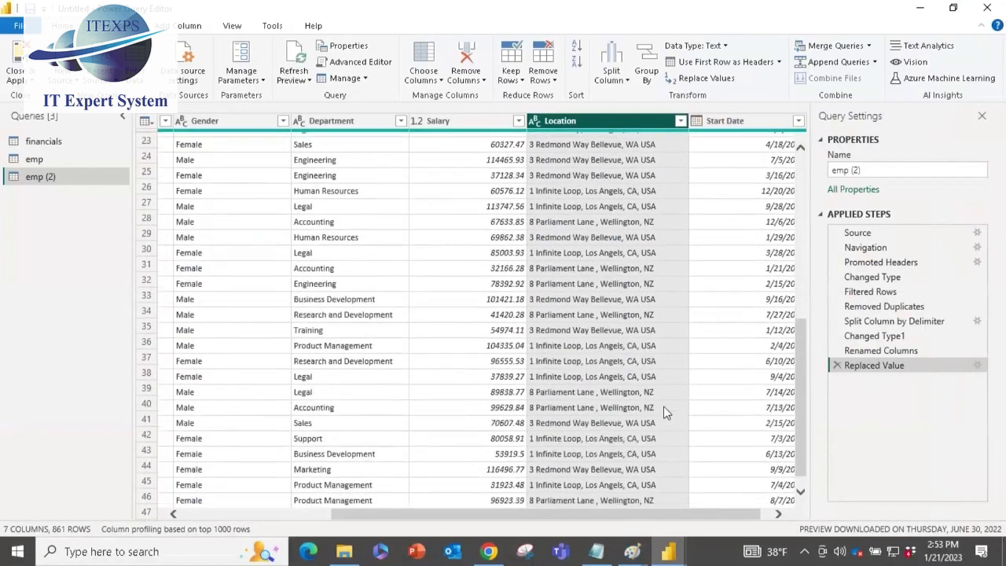
pyautogui.scroll(-3, 663, 410)
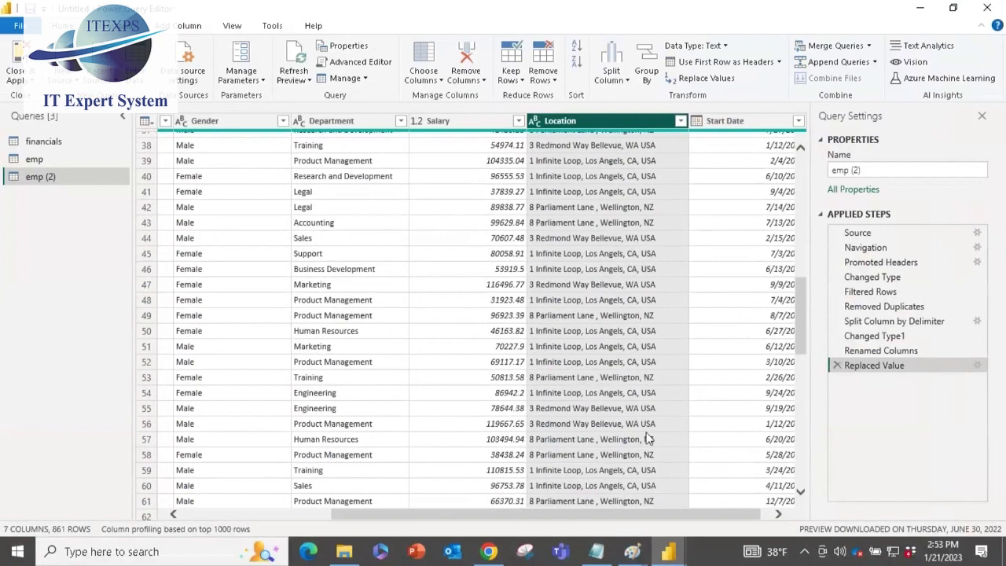
pyautogui.scroll(-1, 652, 448)
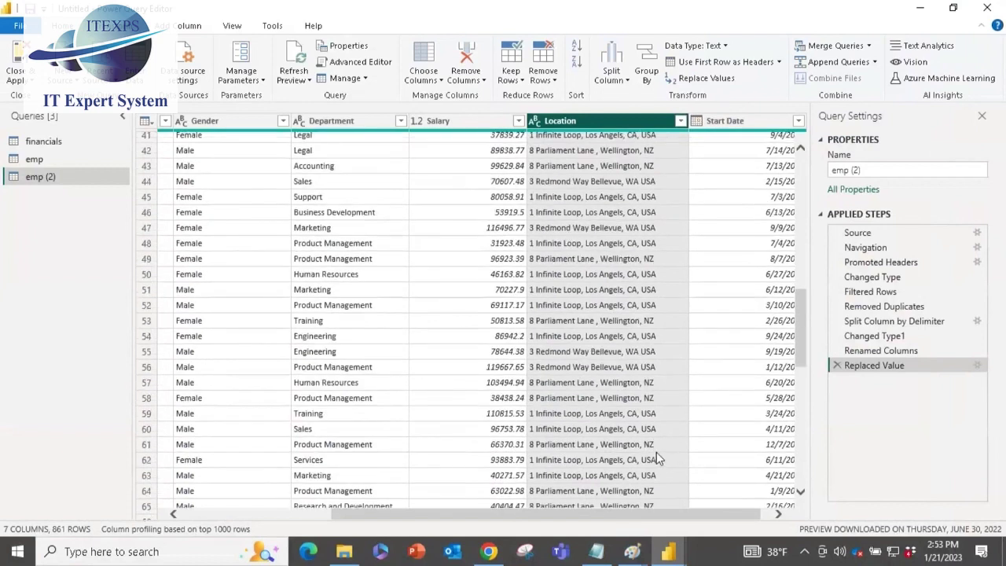
pyautogui.scroll(10, 655, 452)
pyautogui.scroll(4, 638, 314)
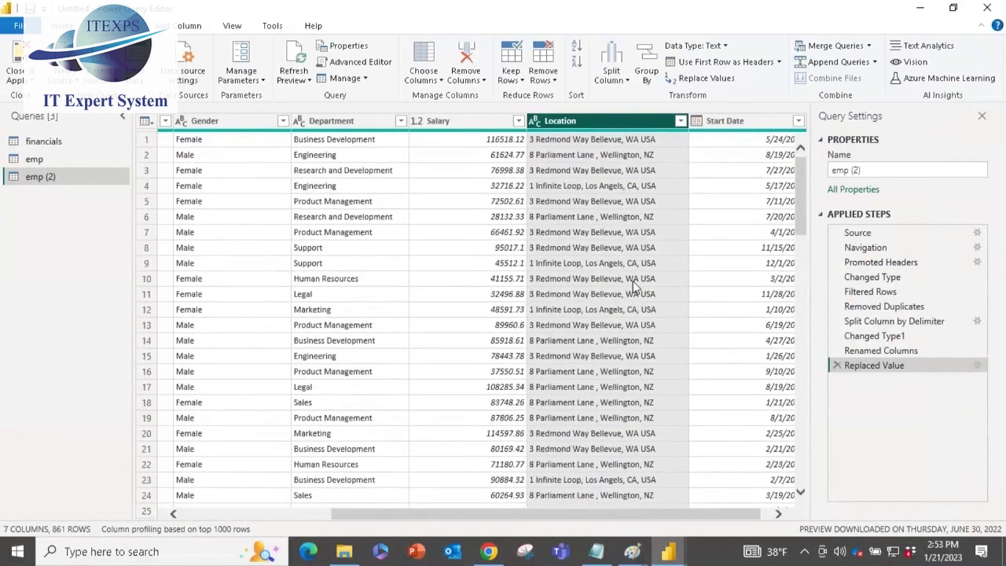
pyautogui.click(659, 145)
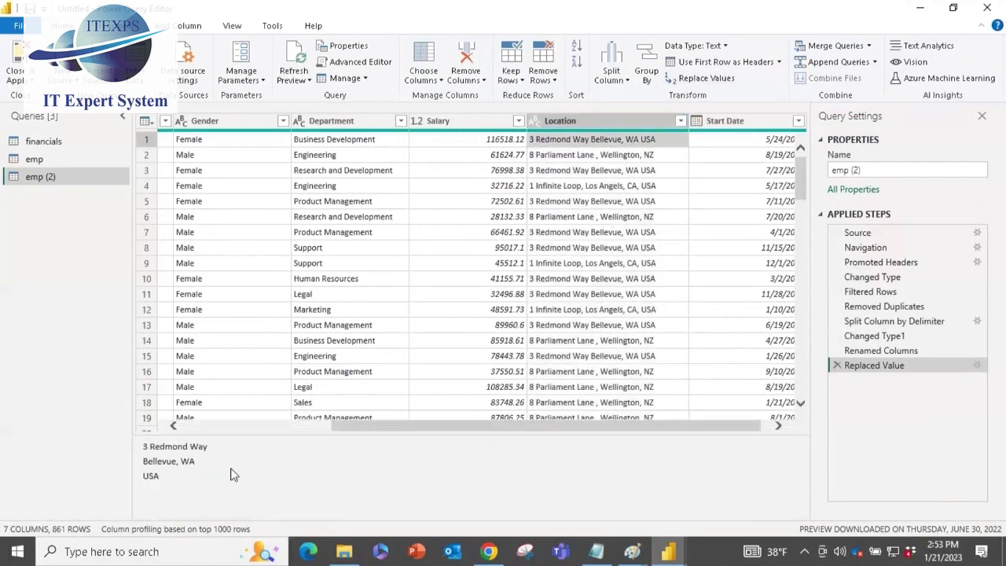
pyautogui.click(179, 462)
pyautogui.keyDown('shift'); pyautogui.click(183, 476); pyautogui.keyUp('shift')
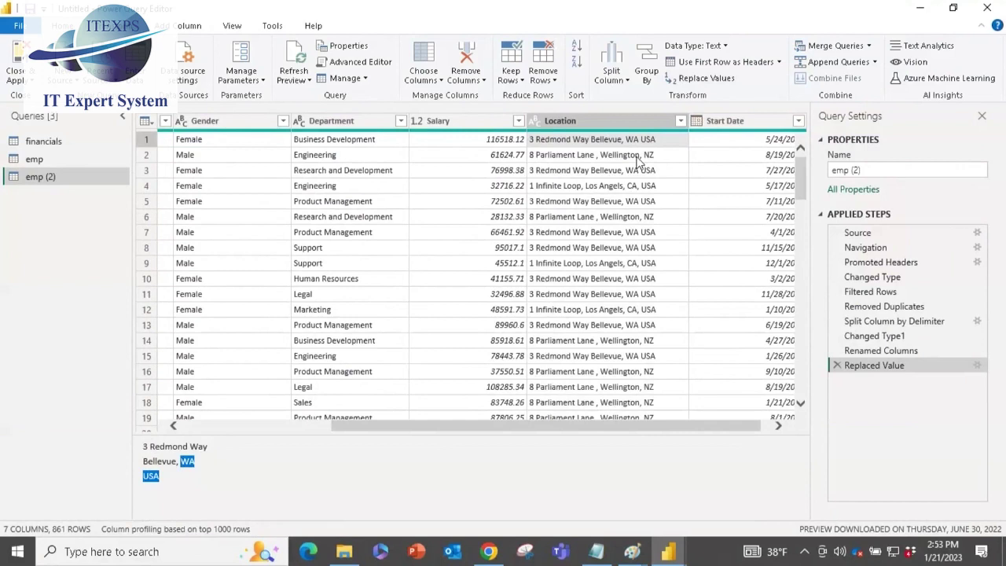
# - Replace WA with "WA," in the Location column so a comma separates the state from the country
pyautogui.click(560, 120)
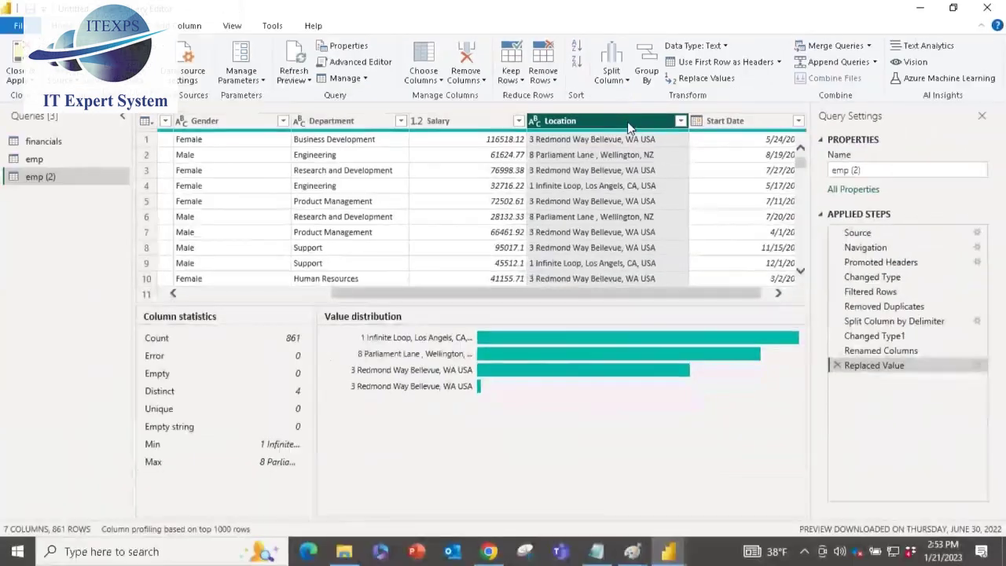
pyautogui.rightClick(631, 126)
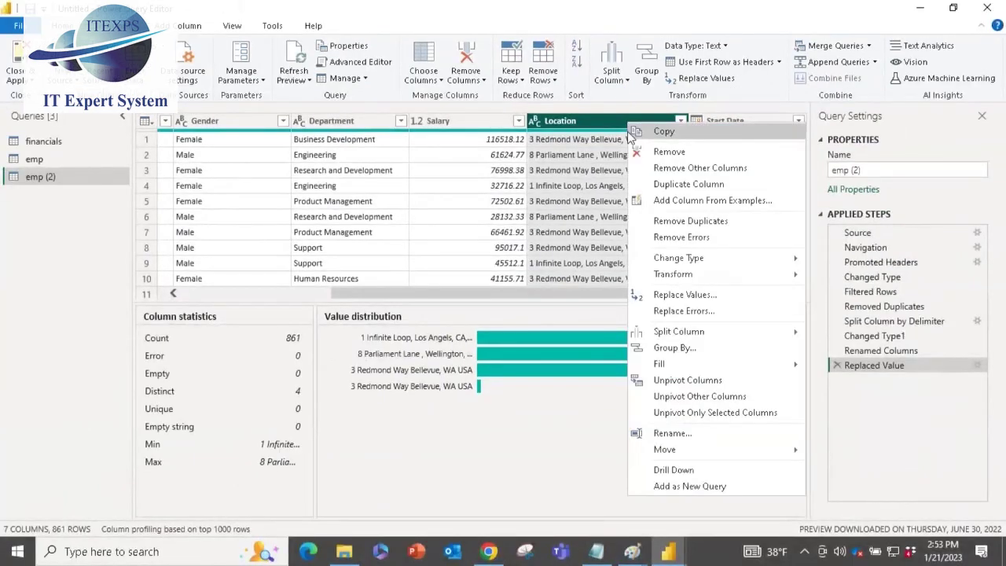
pyautogui.click(672, 297)
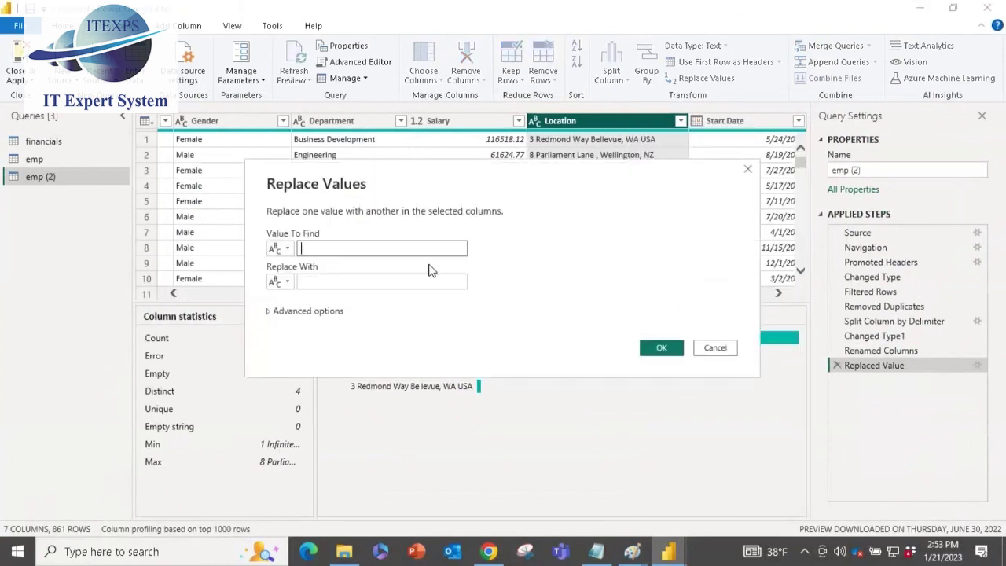
pyautogui.write('WA')
pyautogui.click(312, 282)
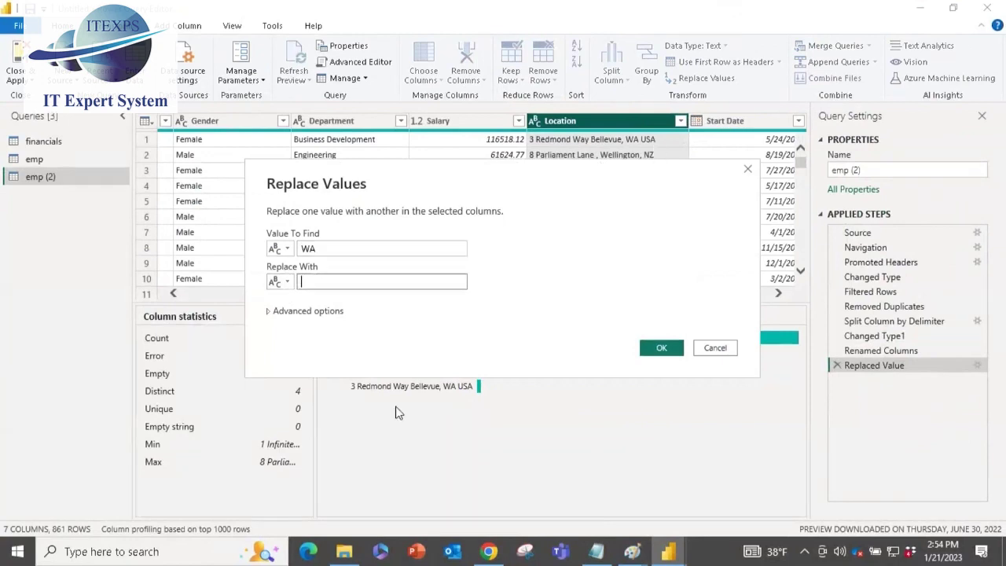
pyautogui.write('WA')
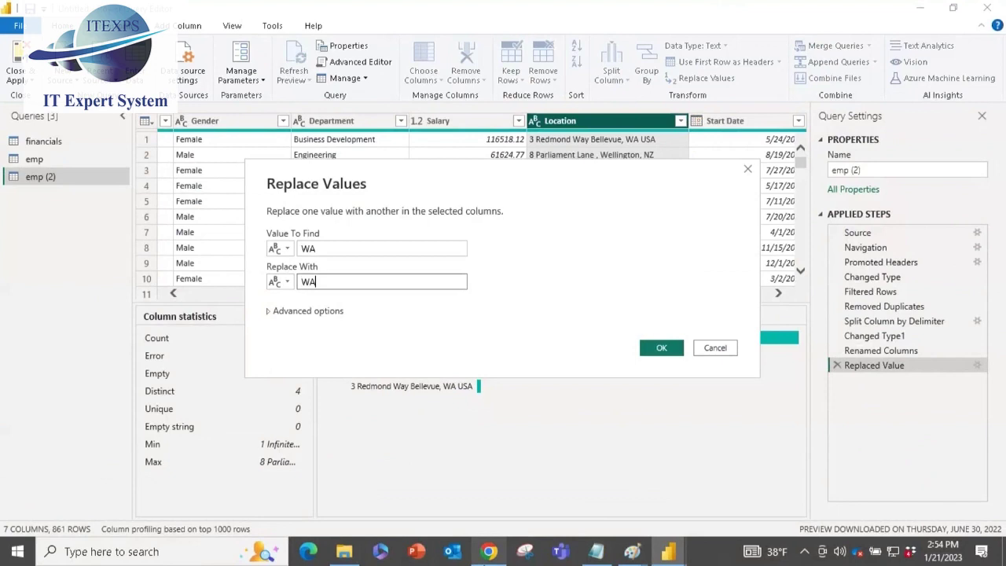
pyautogui.write(',')
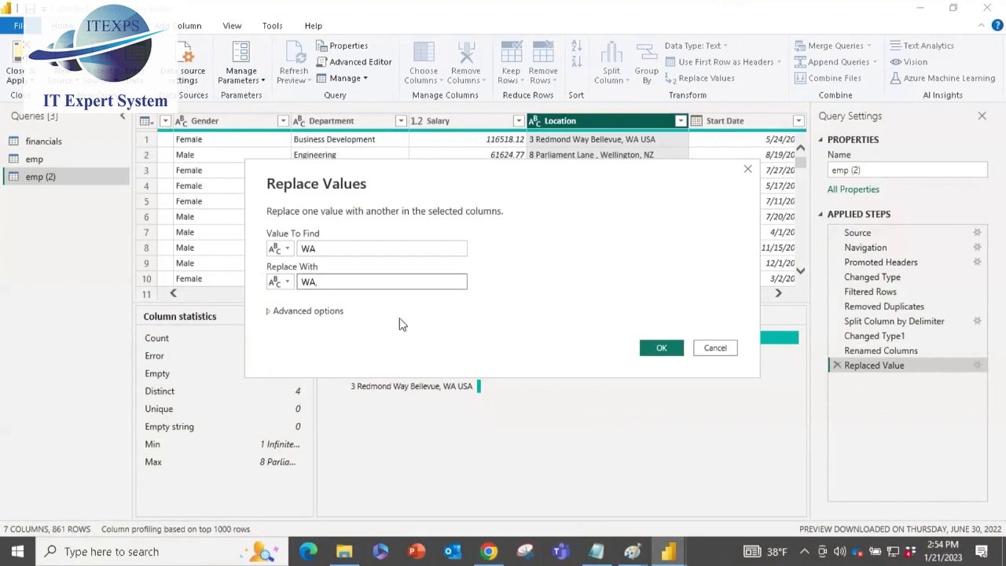
pyautogui.click(287, 249)
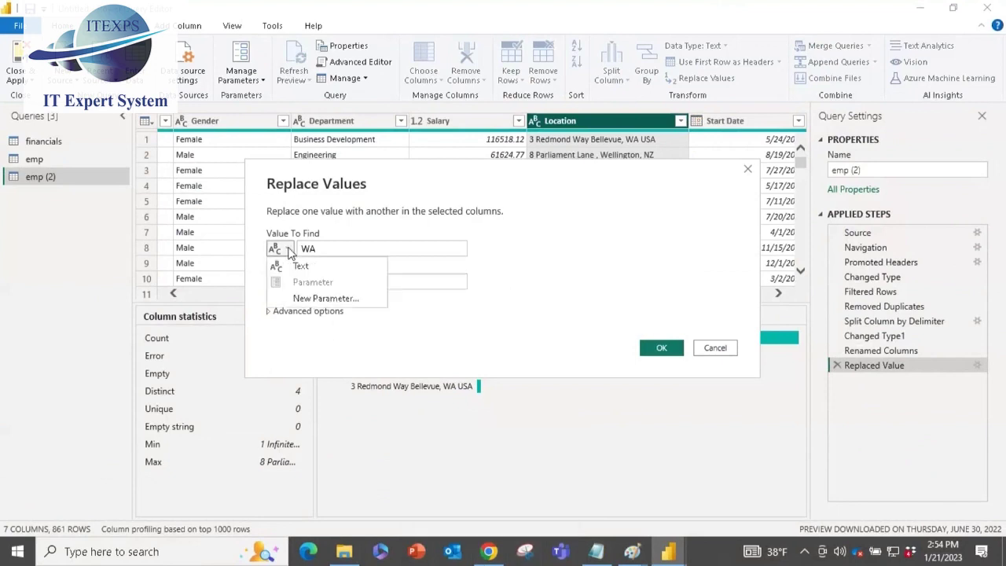
pyautogui.click(539, 321)
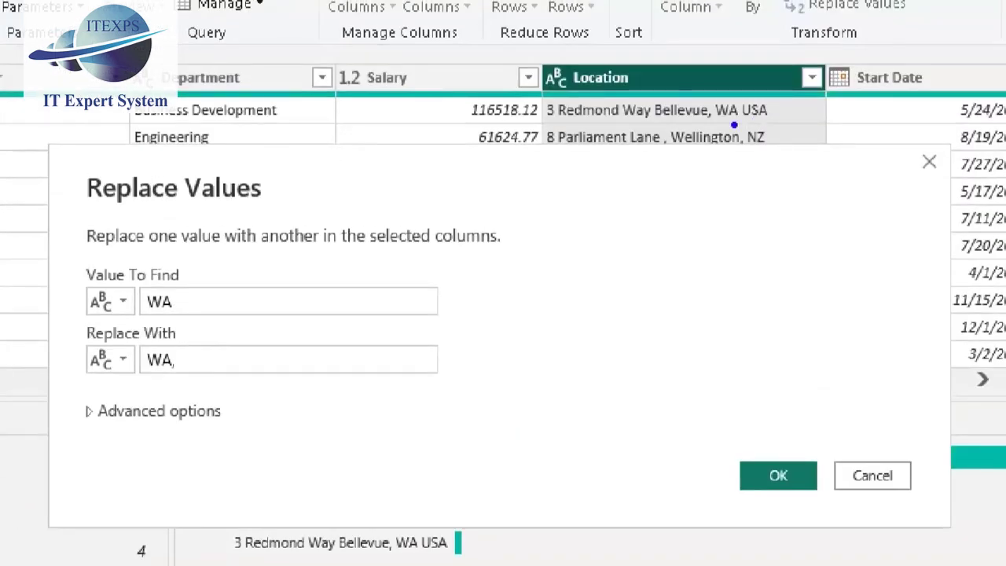
pyautogui.moveTo(622, 145); pyautogui.dragTo(637, 145)
pyautogui.moveTo(145, 376); pyautogui.dragTo(173, 376)
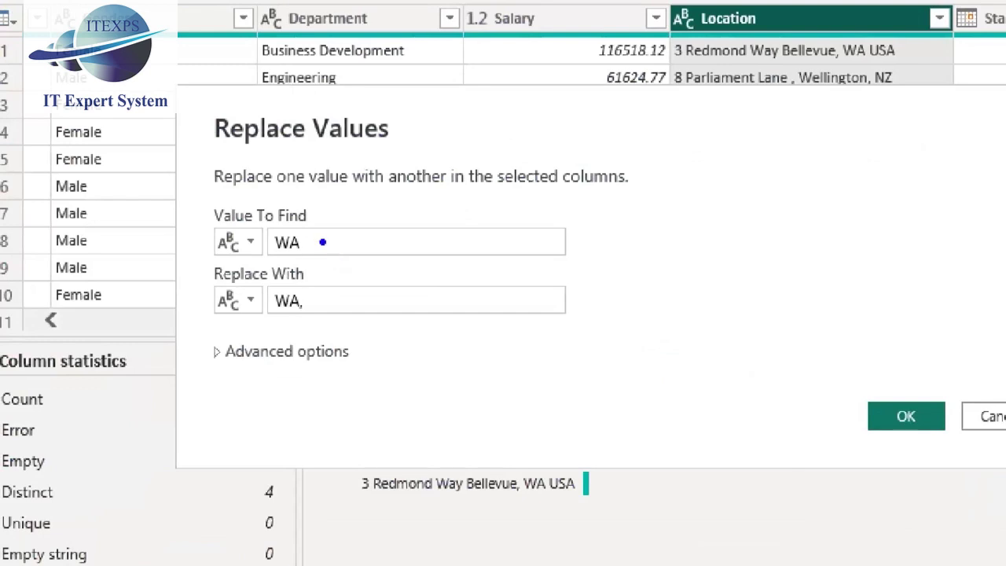
pyautogui.moveTo(316, 231)
pyautogui.mouseDown()
pyautogui.moveTo(281, 218)
pyautogui.moveTo(269, 254)
pyautogui.moveTo(301, 259)
pyautogui.moveTo(300, 216)
pyautogui.mouseUp()
pyautogui.moveTo(297, 305); pyautogui.dragTo(295, 319)
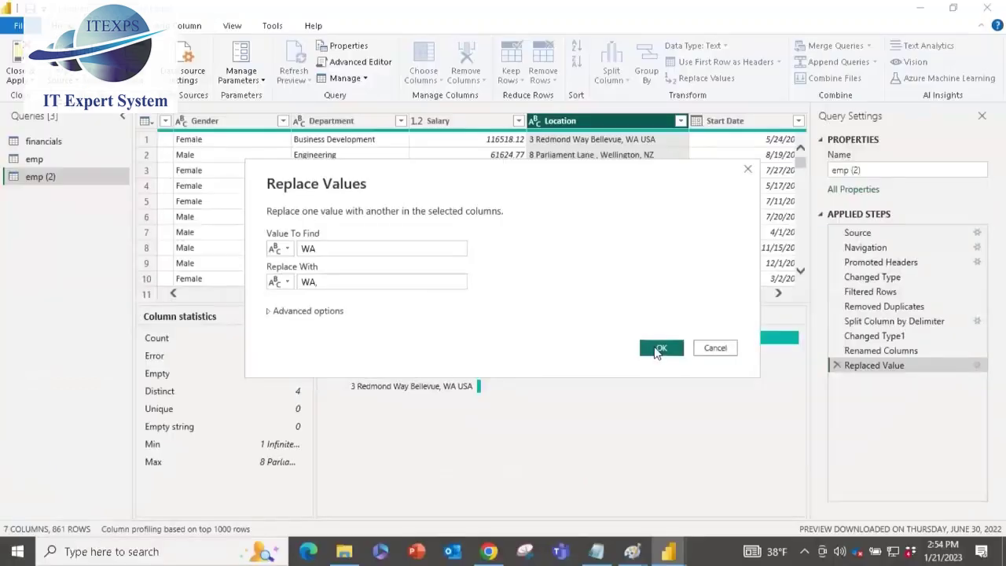
pyautogui.click(903, 418)
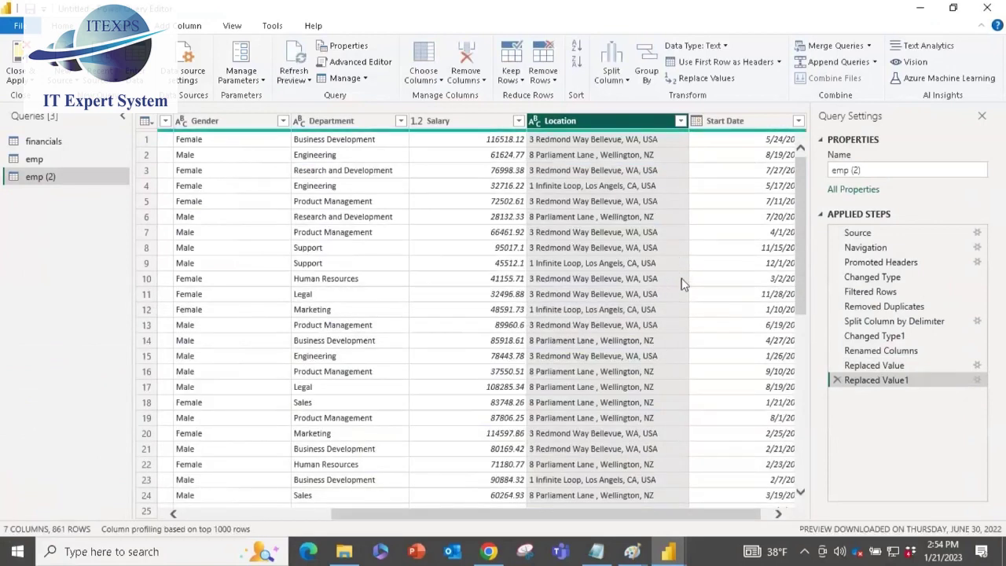
# - Examine the Location values down the table to check that all addresses use commas as separators
pyautogui.scroll(-4, 672, 356)
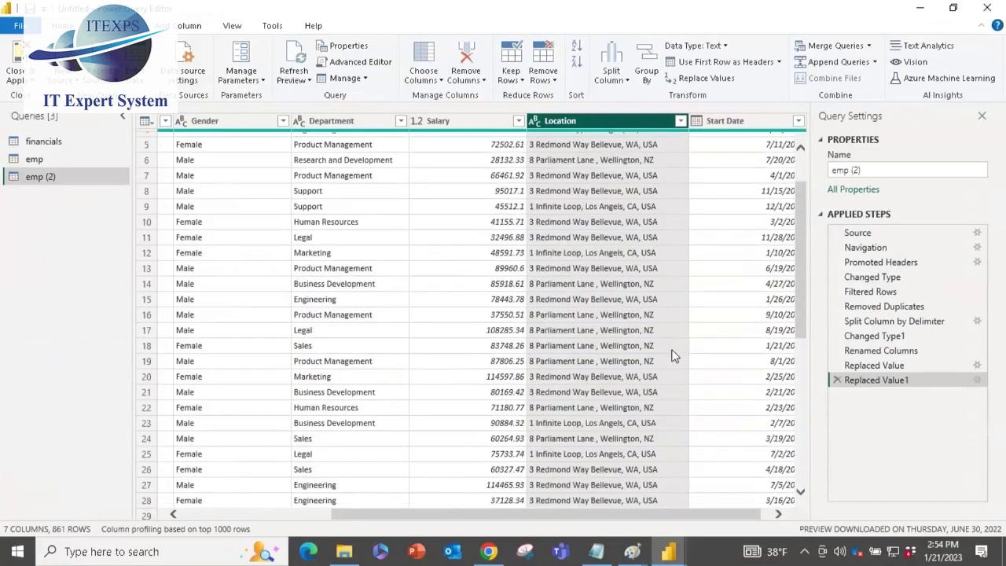
pyautogui.scroll(-2, 671, 356)
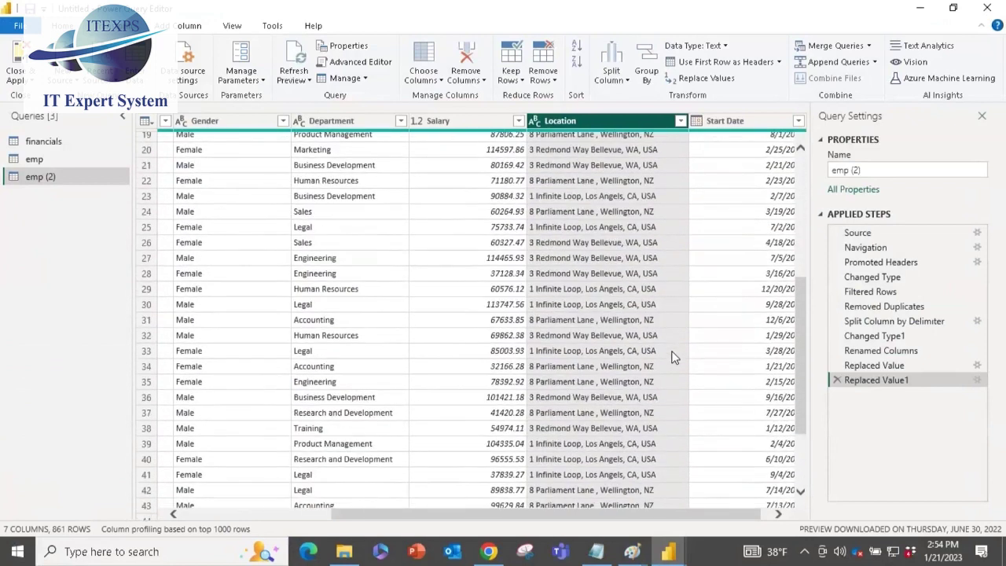
pyautogui.scroll(-3, 662, 346)
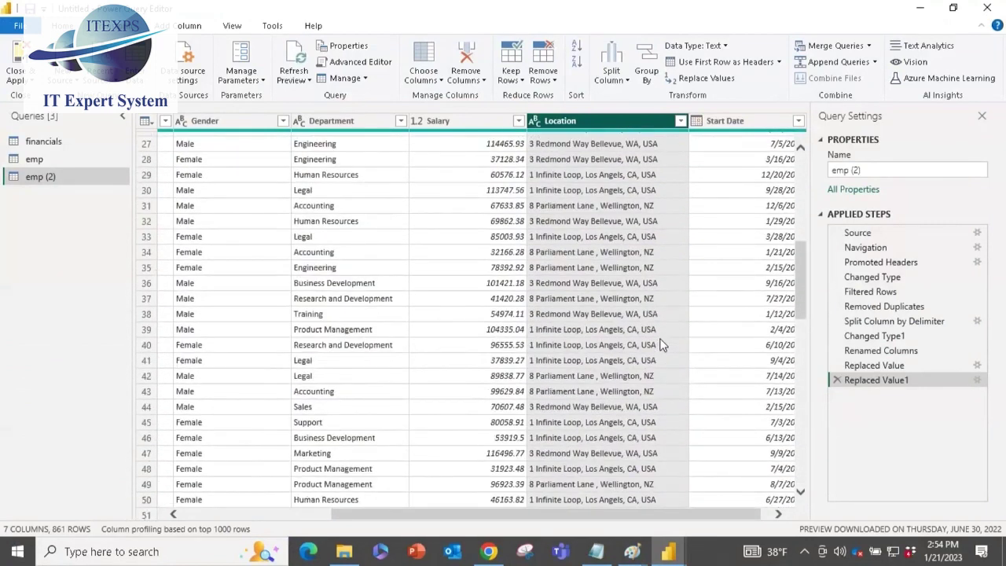
pyautogui.scroll(-4, 662, 346)
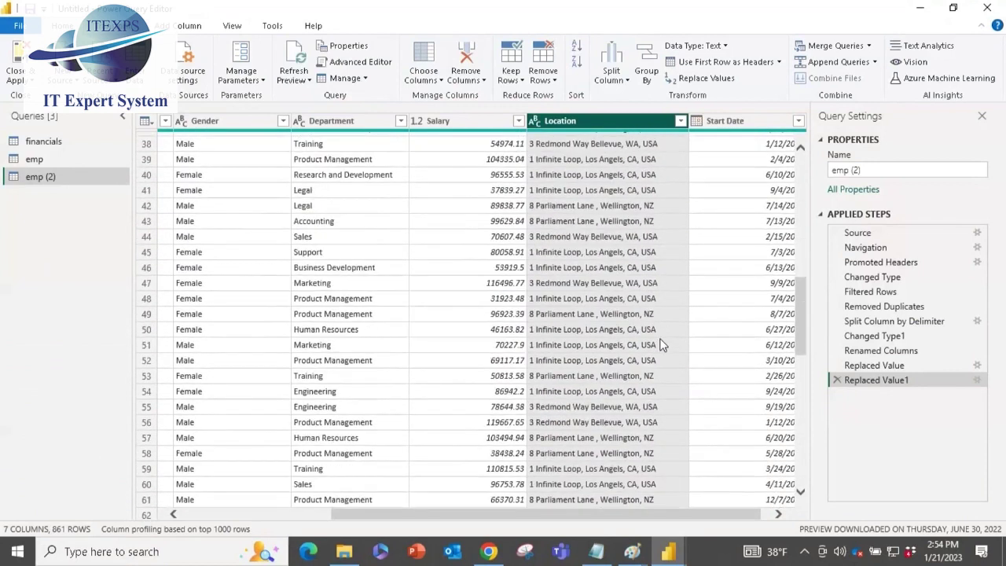
pyautogui.scroll(-5, 661, 346)
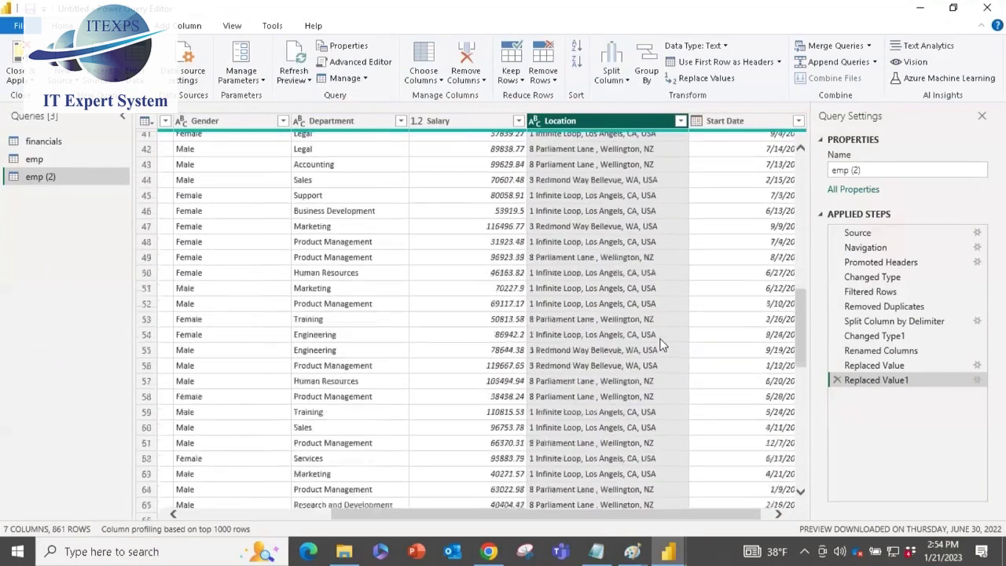
pyautogui.scroll(-5, 662, 346)
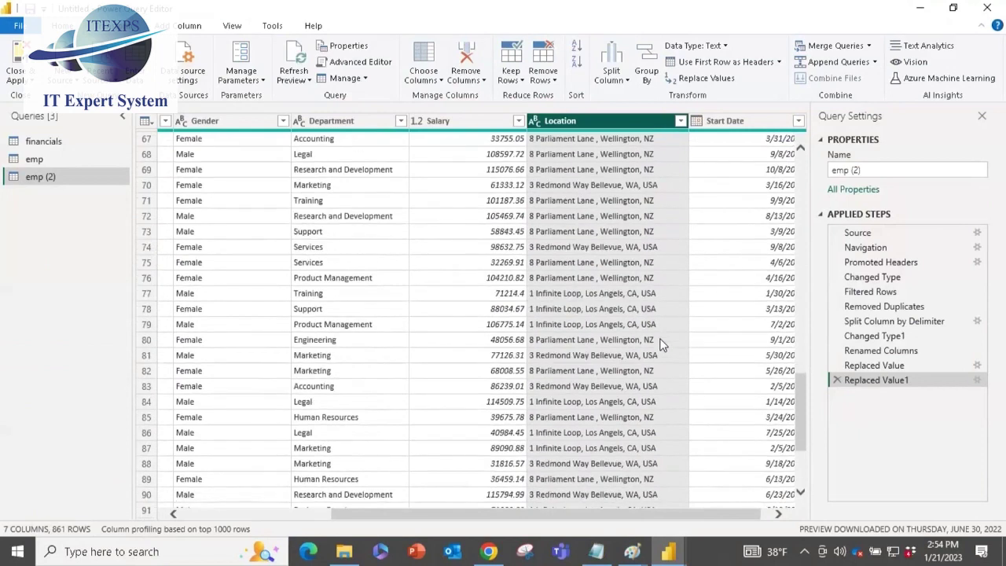
pyautogui.scroll(-3, 661, 346)
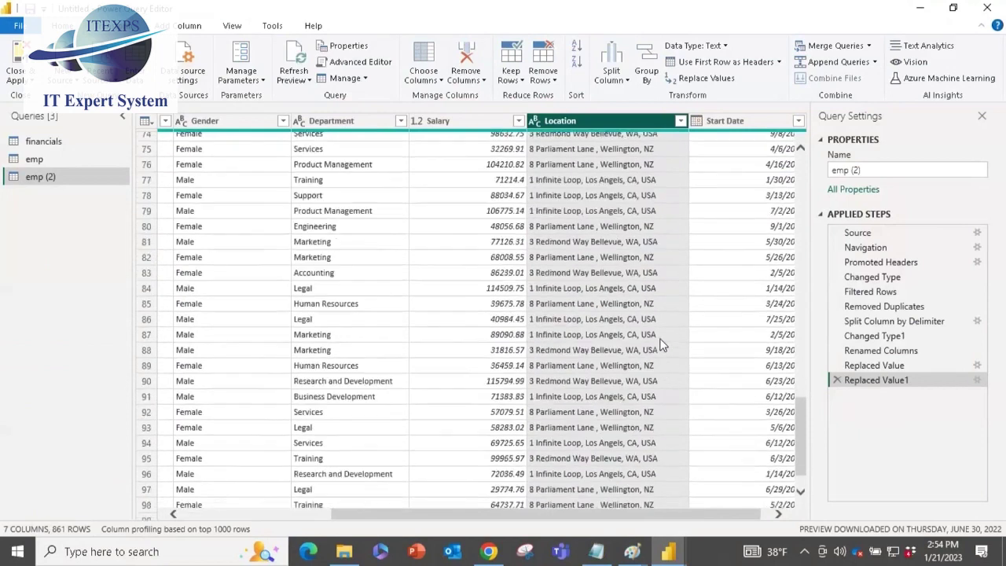
pyautogui.scroll(-1, 662, 346)
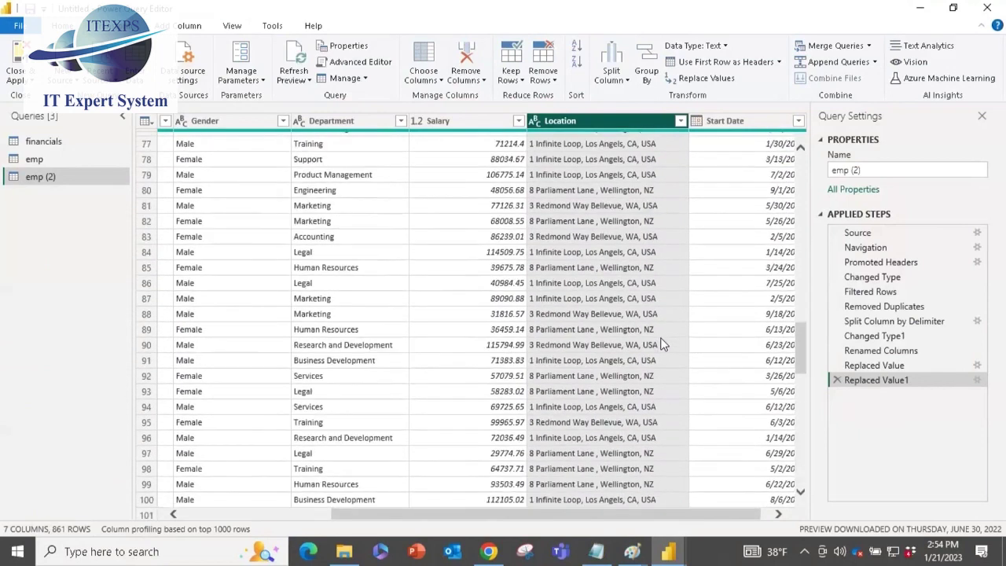
pyautogui.scroll(-1, 661, 346)
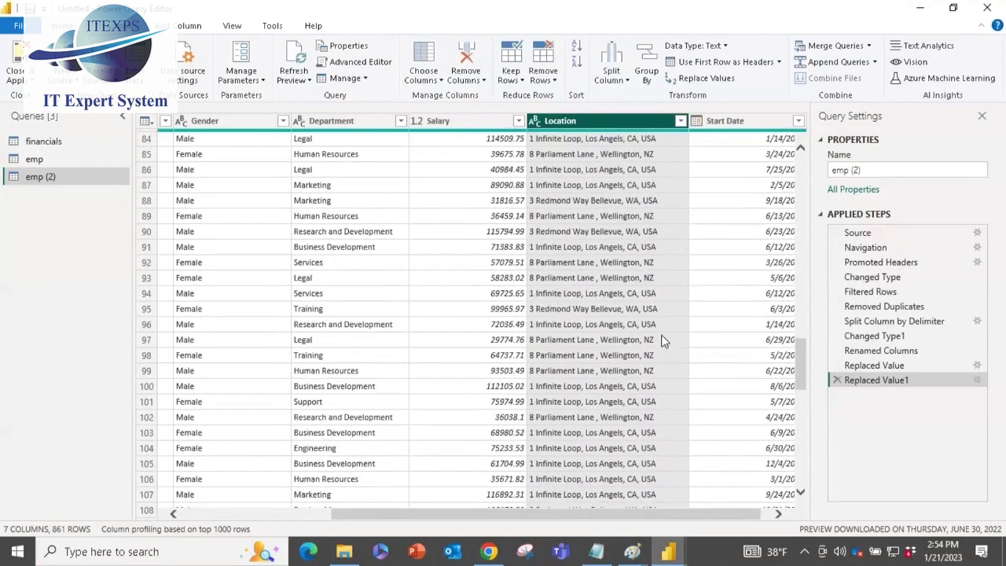
pyautogui.scroll(17, 660, 338)
pyautogui.scroll(11, 660, 326)
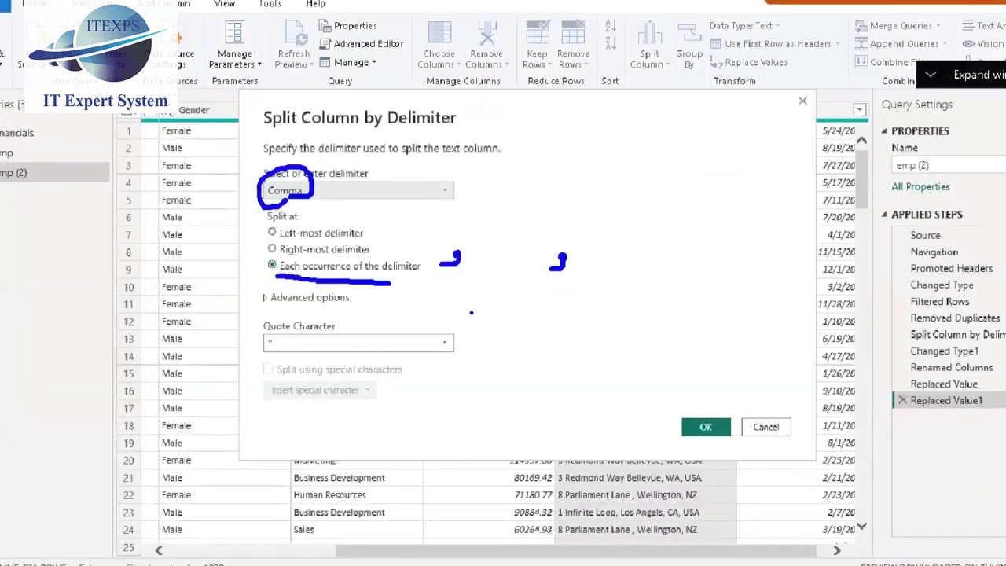
# - Set the quote character to None and split the Location column at each occurrence of the comma delimiter
pyautogui.click(304, 333)
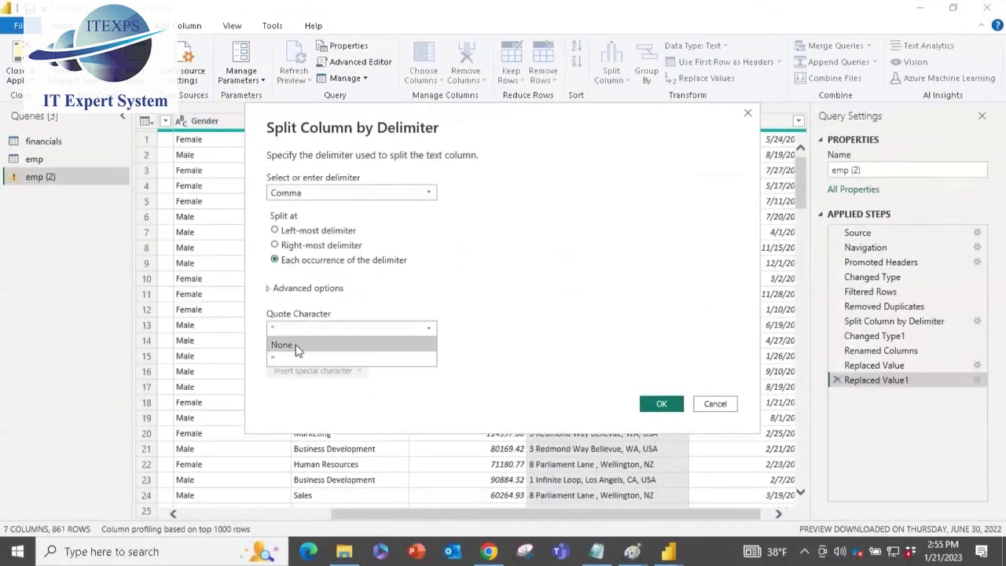
pyautogui.click(296, 348)
pyautogui.click(272, 289)
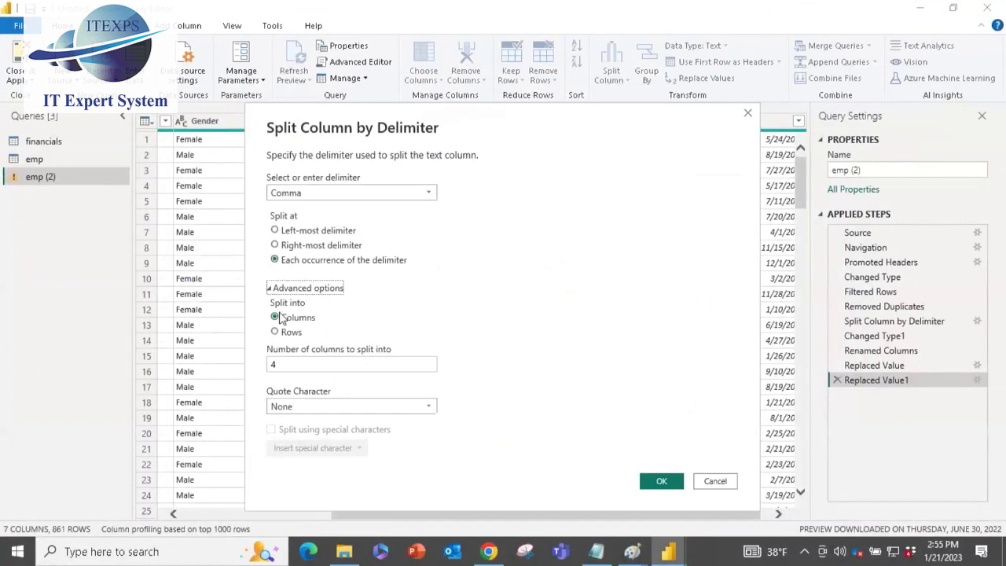
pyautogui.click(270, 289)
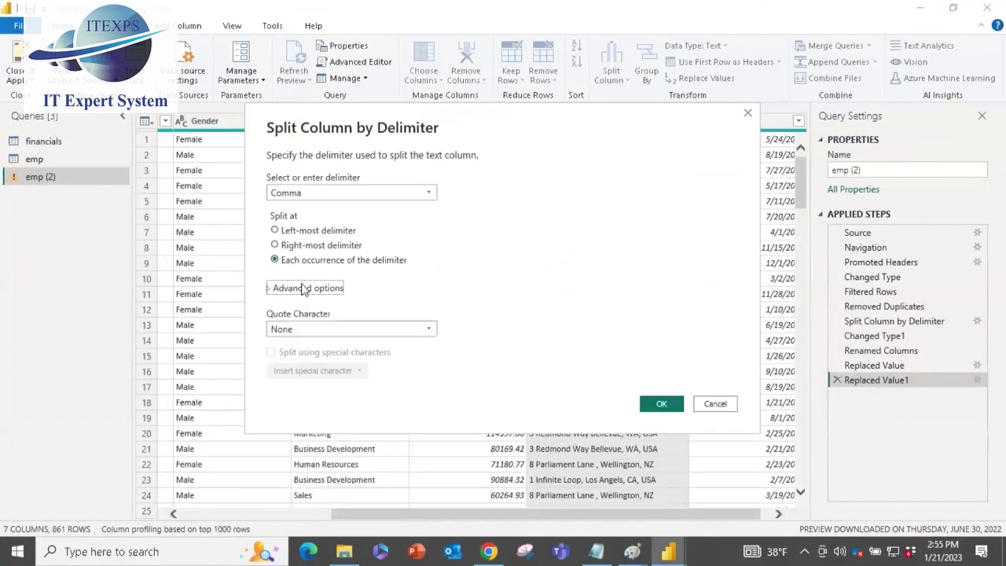
pyautogui.moveTo(300, 207)
pyautogui.mouseDown()
pyautogui.moveTo(260, 207)
pyautogui.moveTo(300, 180)
pyautogui.moveTo(299, 195)
pyautogui.mouseUp()
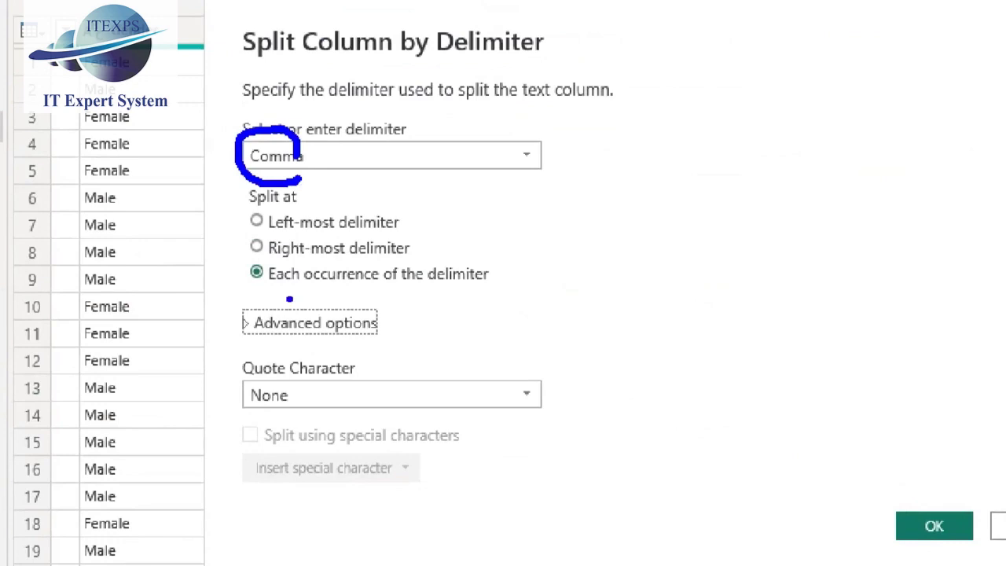
pyautogui.moveTo(279, 255); pyautogui.dragTo(296, 258)
pyautogui.moveTo(269, 421)
pyautogui.mouseDown()
pyautogui.moveTo(239, 416)
pyautogui.moveTo(259, 418)
pyautogui.moveTo(275, 370)
pyautogui.moveTo(209, 417)
pyautogui.mouseUp()
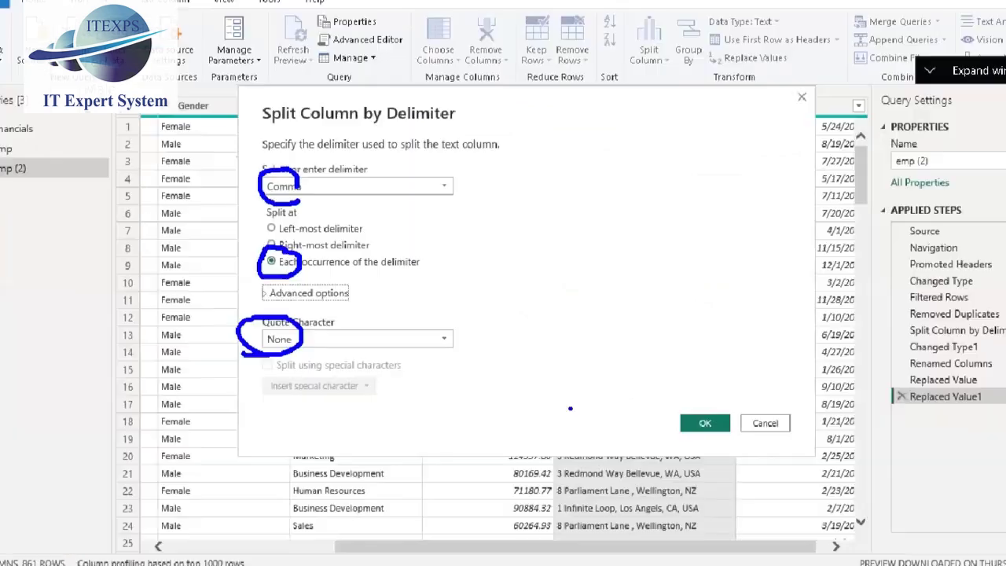
pyautogui.click(699, 425)
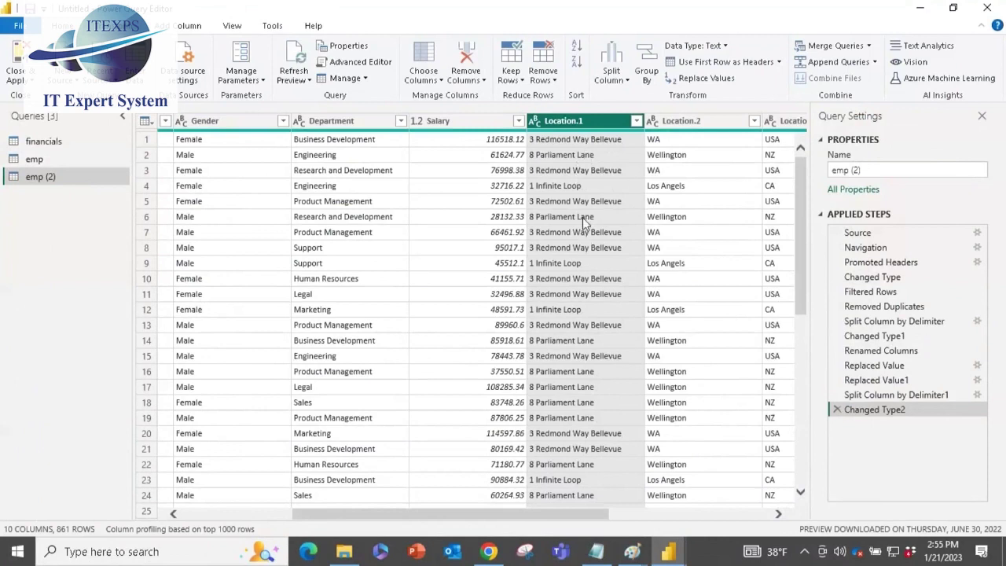
# - Rename the Location.1 column as Street
pyautogui.doubleClick(595, 122)
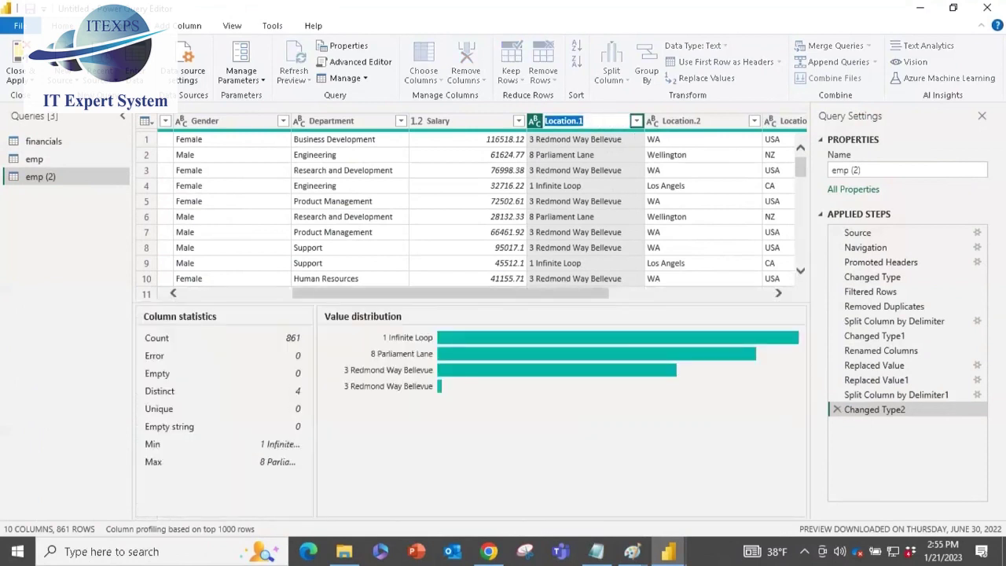
pyautogui.write('Street')
pyautogui.press('Return')
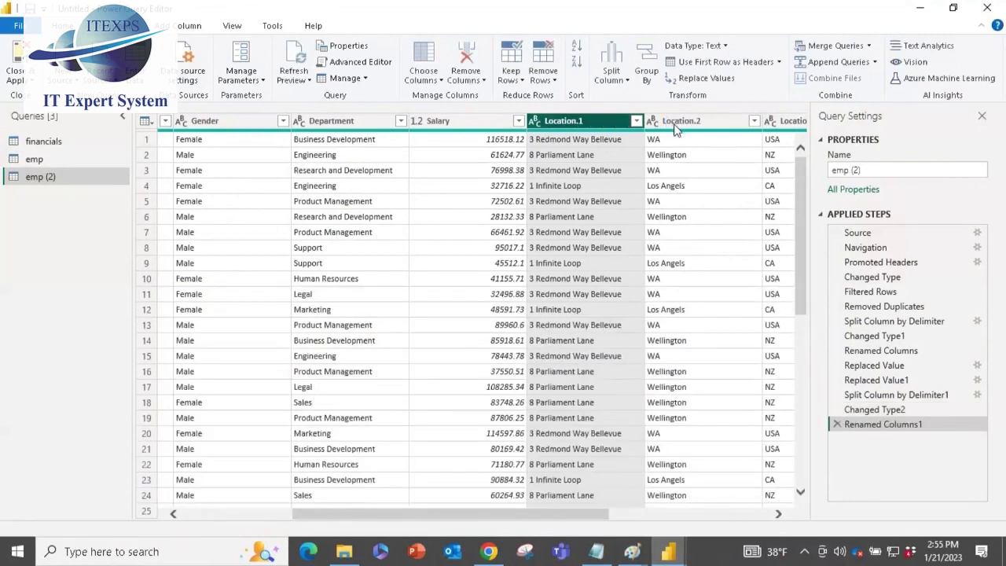
# - Rename the Location.2 column as State and the Location.3 column as Country
pyautogui.click(674, 125)
pyautogui.doubleClick(675, 126)
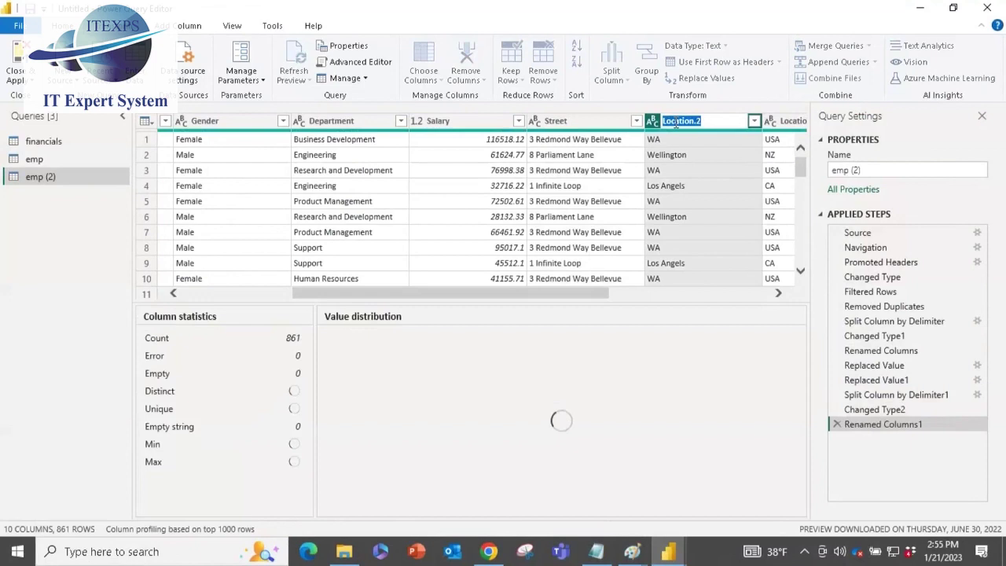
pyautogui.write('State')
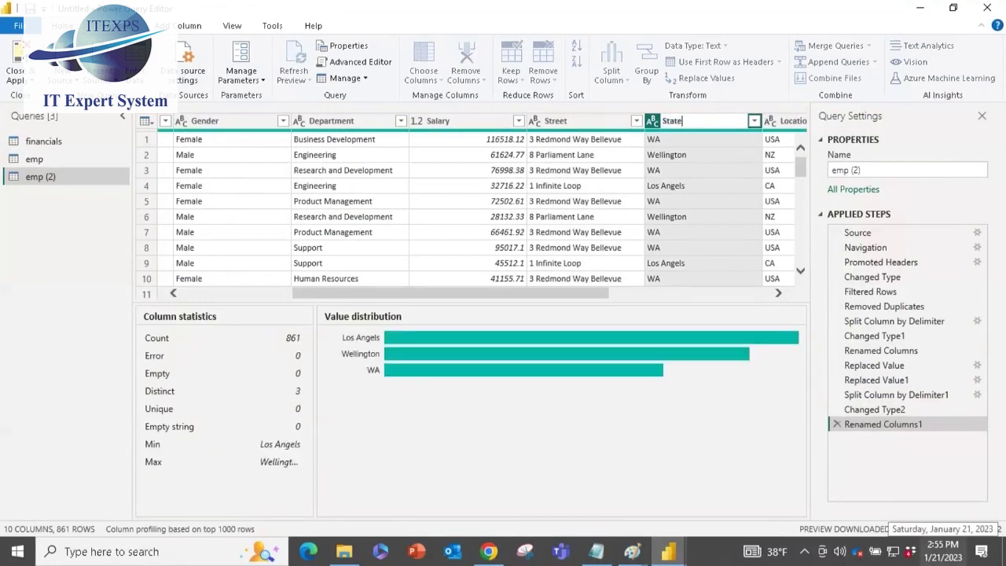
pyautogui.press('Return')
pyautogui.click(758, 127)
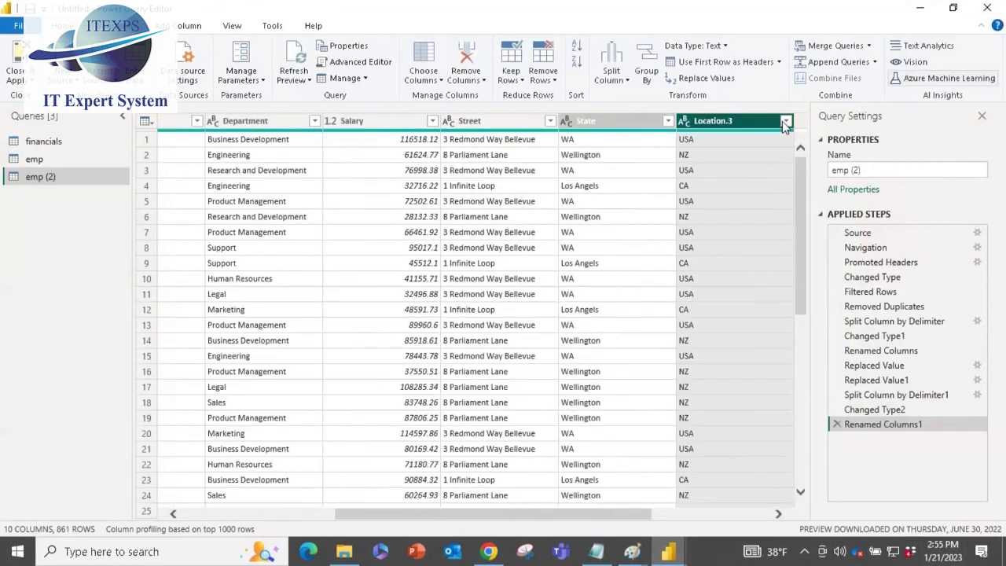
pyautogui.doubleClick(741, 124)
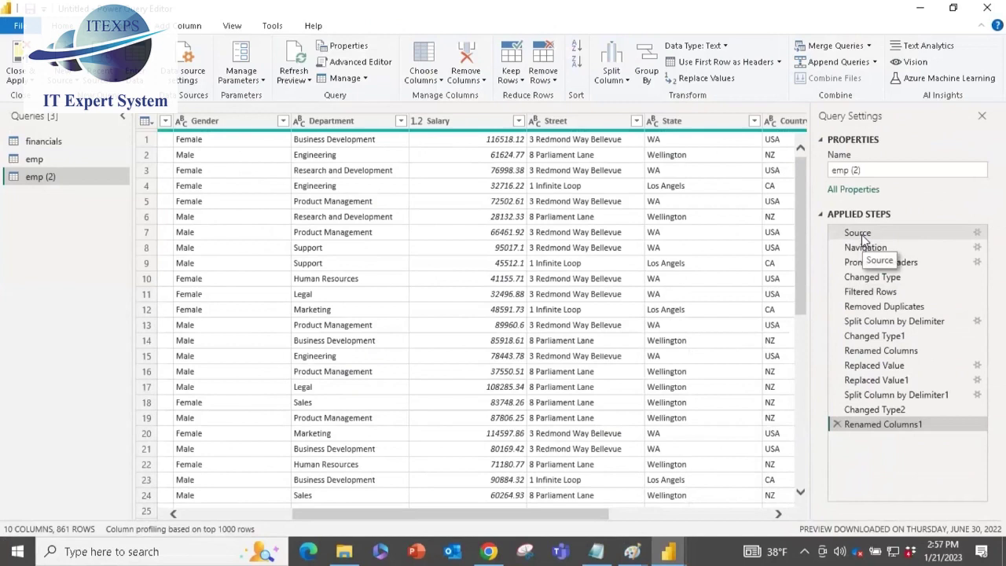
# - Review the applied steps in order from Source to Renamed Columns1 and examine the table at each stage
pyautogui.click(858, 234)
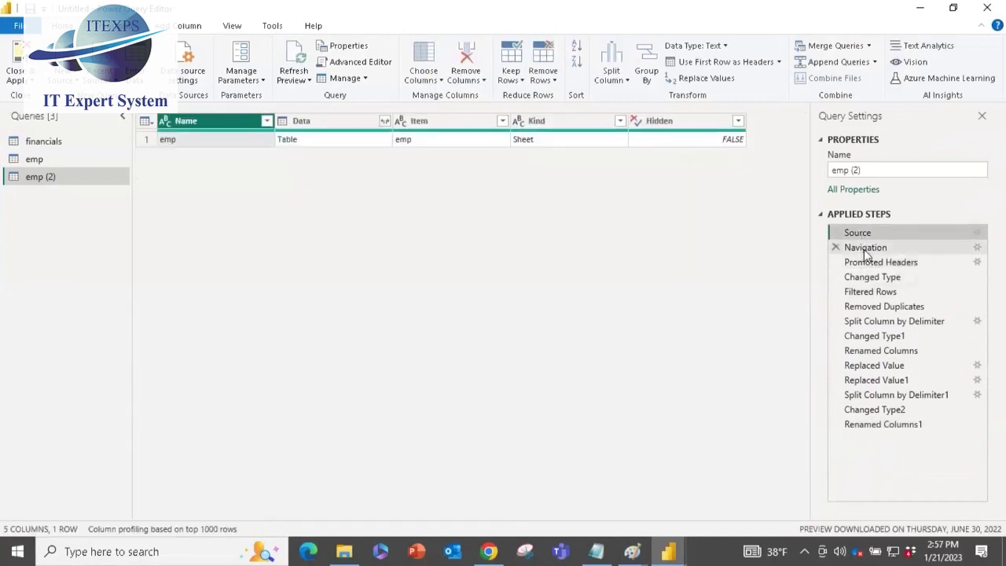
pyautogui.click(866, 249)
pyautogui.click(868, 263)
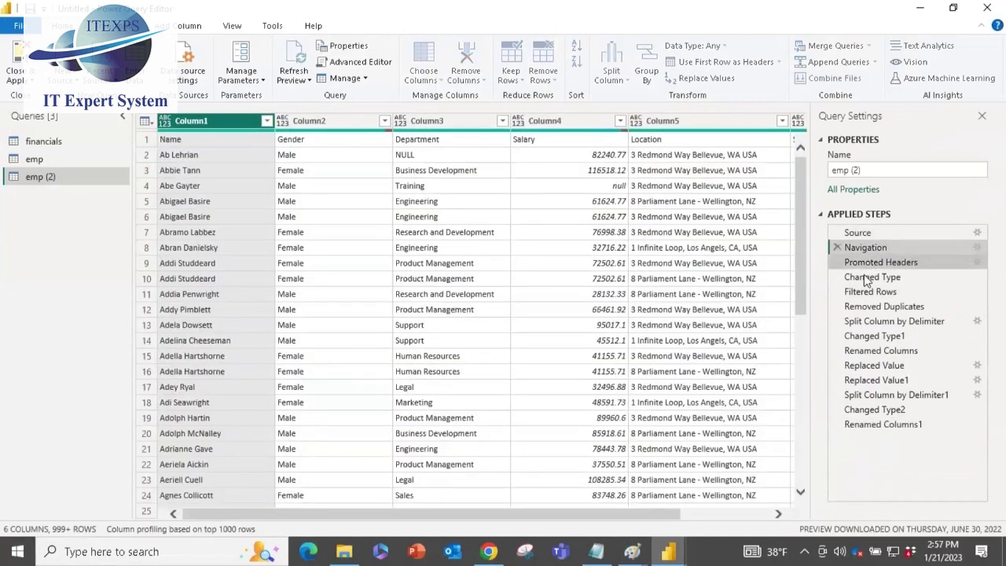
pyautogui.click(865, 277)
pyautogui.click(860, 291)
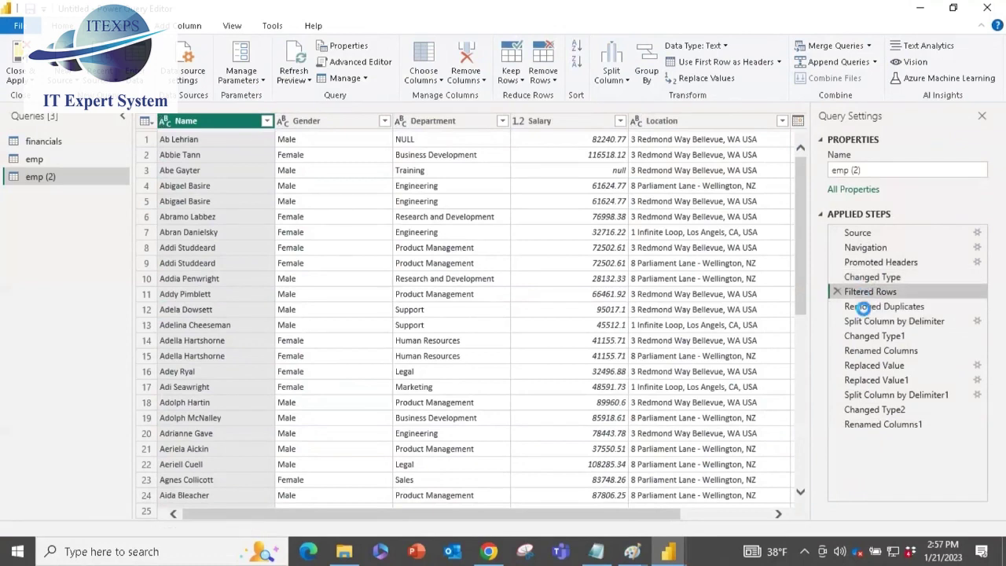
pyautogui.click(856, 306)
pyautogui.click(872, 350)
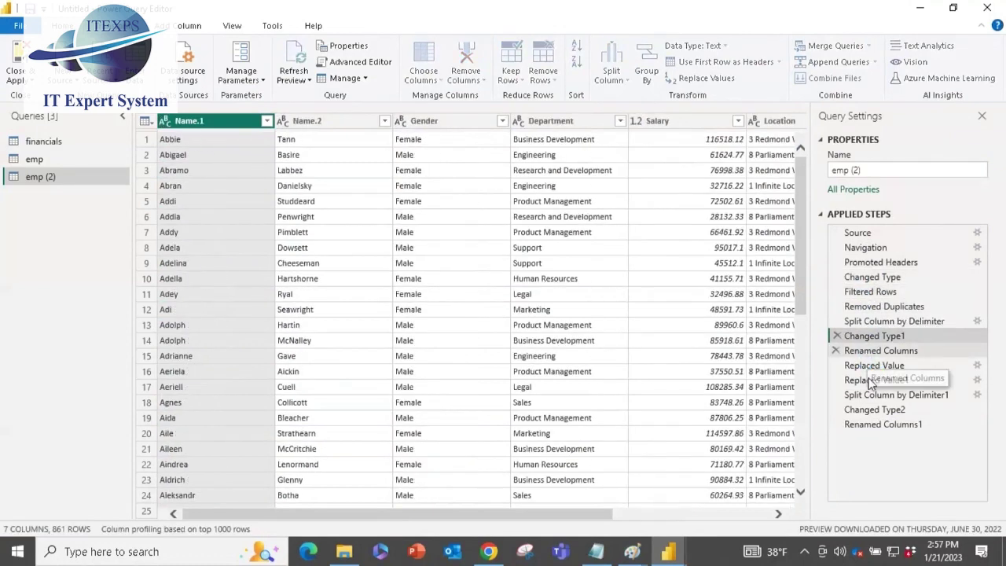
pyautogui.click(869, 382)
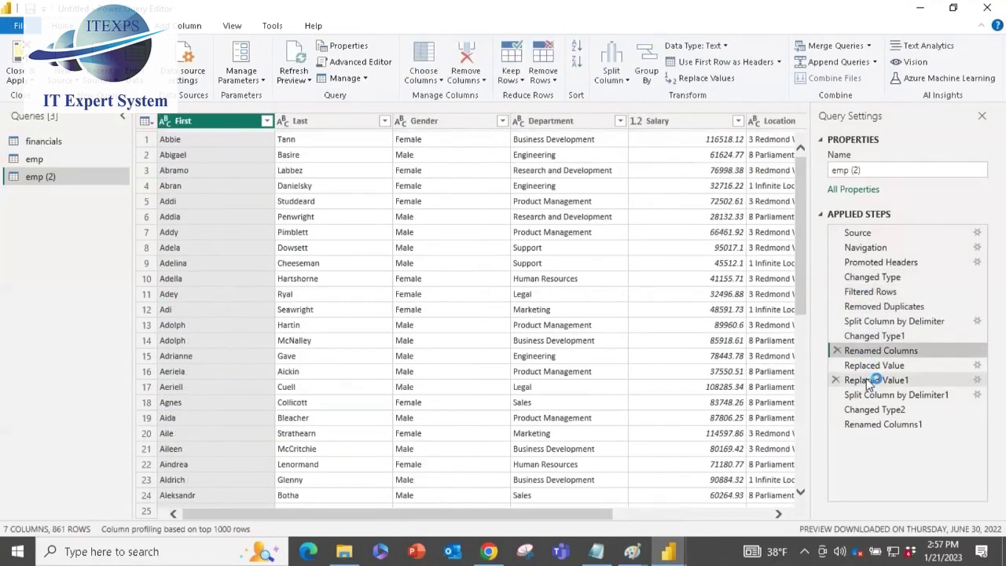
pyautogui.click(873, 425)
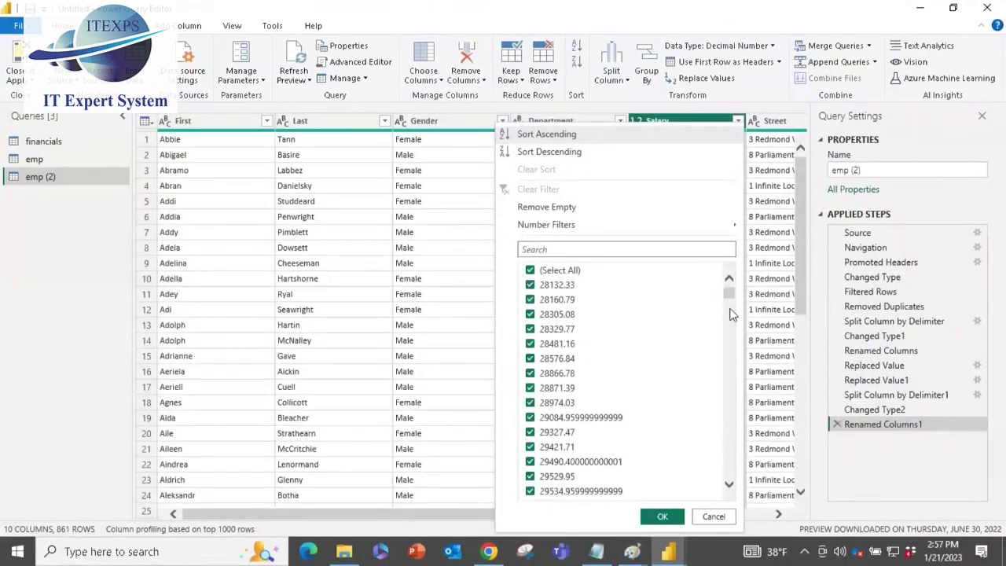
# - Examine the decimal precision of the Salary column's distinct values in its filter list without applying a filter
pyautogui.scroll(-5, 731, 318)
pyautogui.scroll(-5, 731, 326)
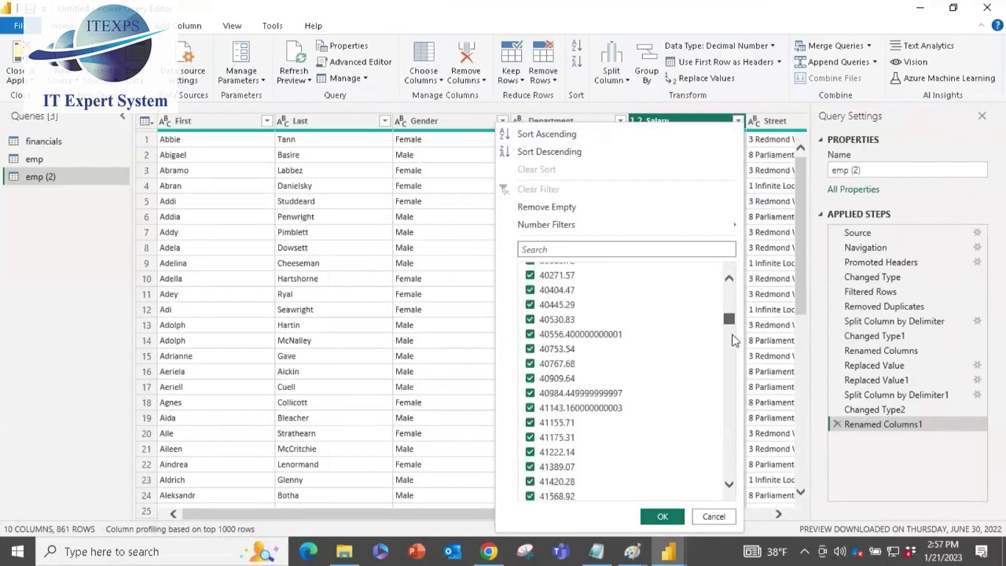
pyautogui.scroll(-5, 731, 346)
pyautogui.scroll(-5, 731, 366)
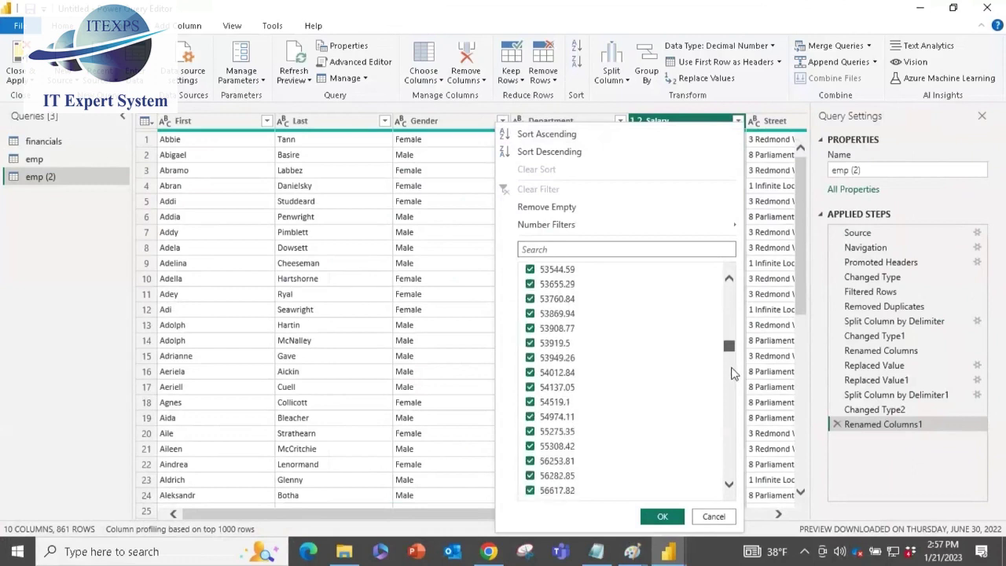
pyautogui.scroll(-5, 731, 376)
pyautogui.scroll(-3, 731, 375)
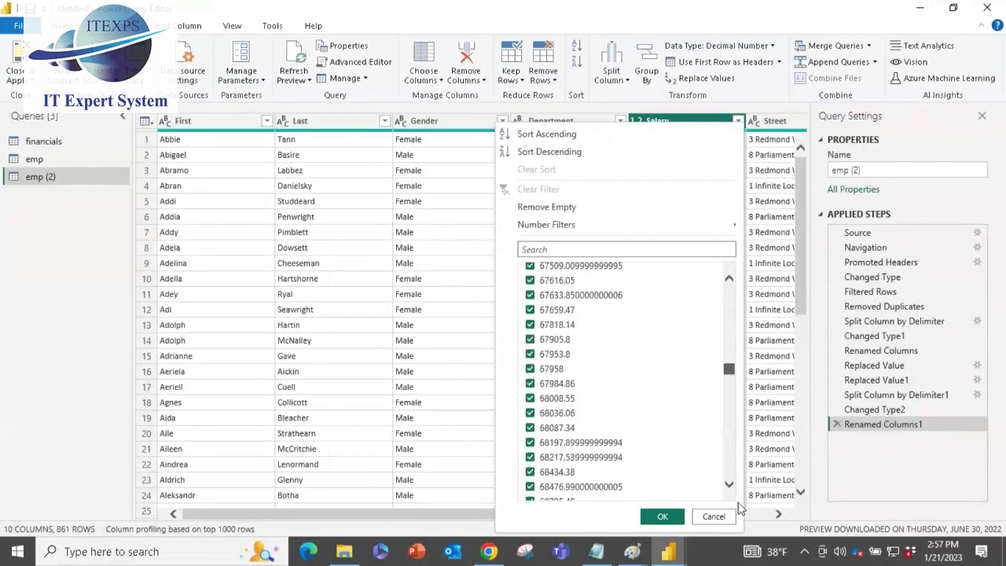
pyautogui.scroll(-5, 738, 509)
pyautogui.click(713, 516)
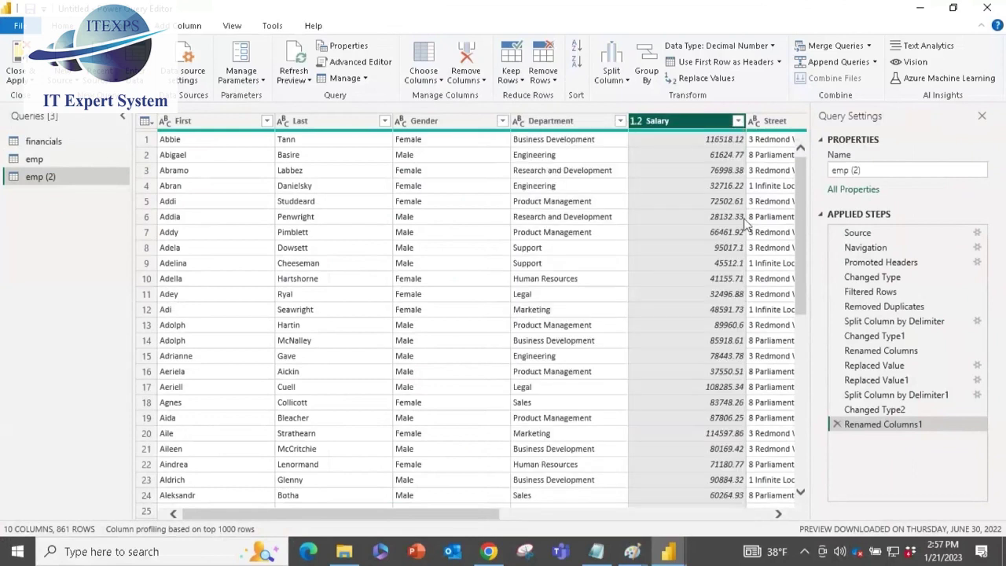
pyautogui.rightClick(670, 127)
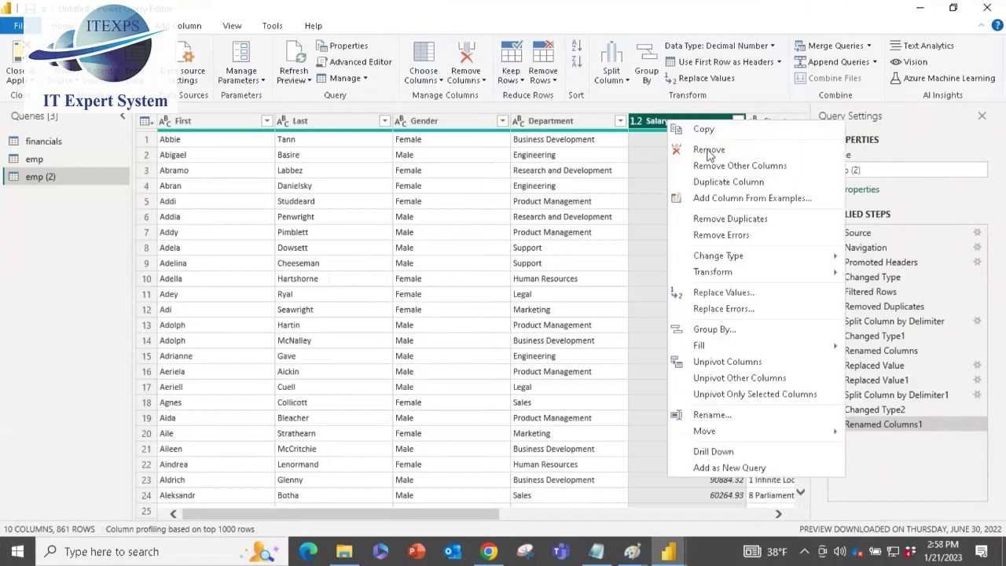
pyautogui.moveTo(715, 272)
pyautogui.moveTo(909, 273)
pyautogui.click(655, 125)
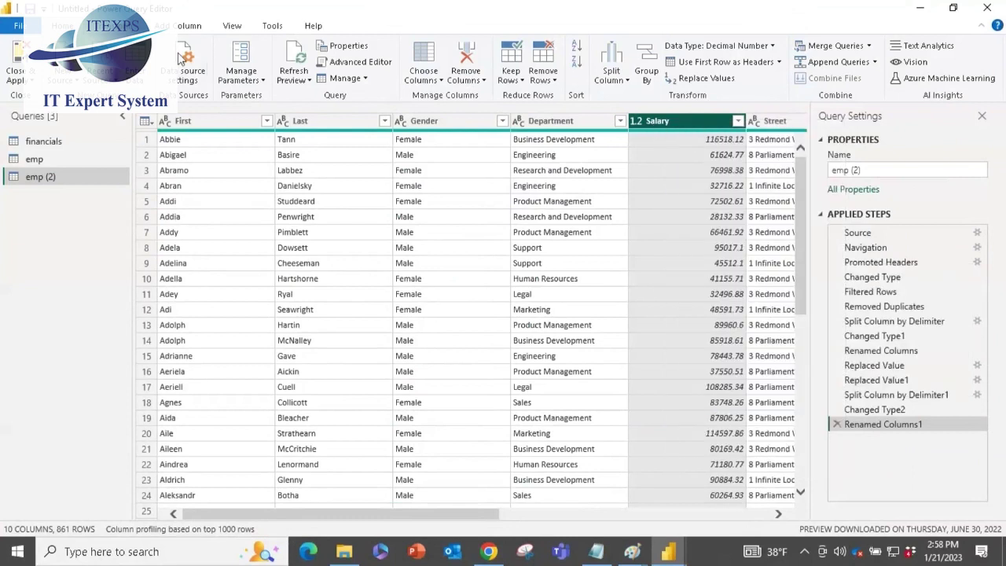
# - Change the Salary column's data type to Fixed decimal number
pyautogui.click(118, 25)
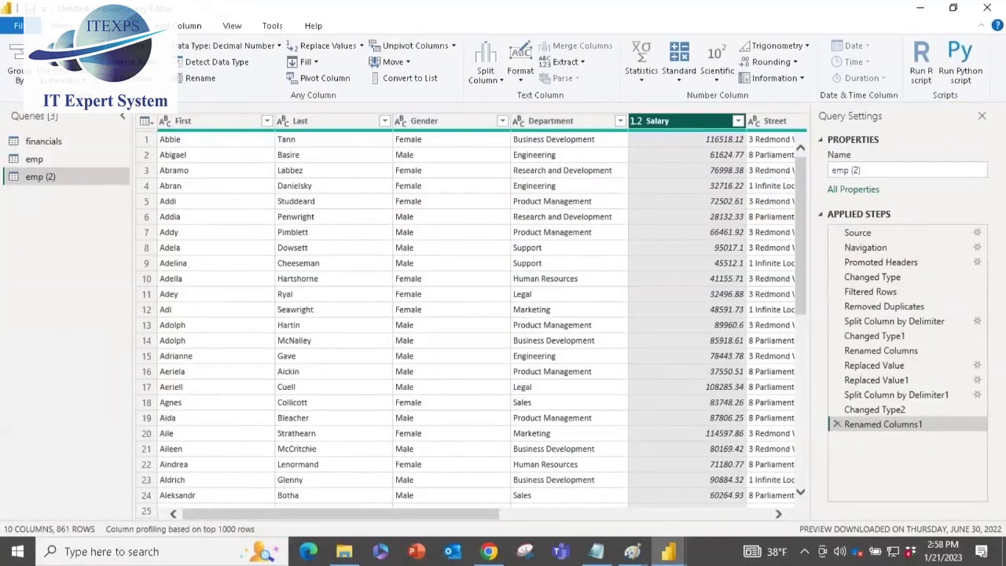
pyautogui.click(520, 79)
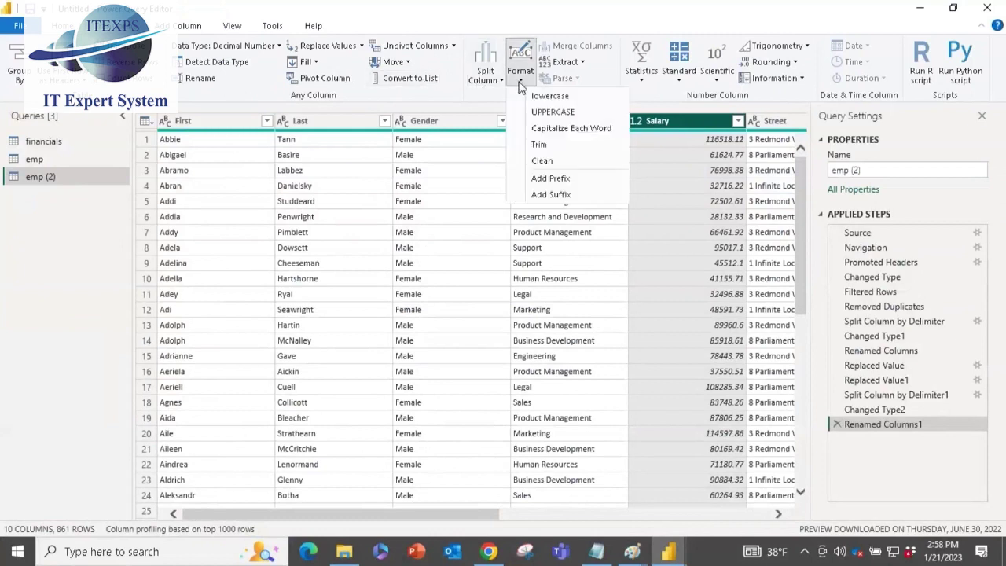
pyautogui.click(579, 62)
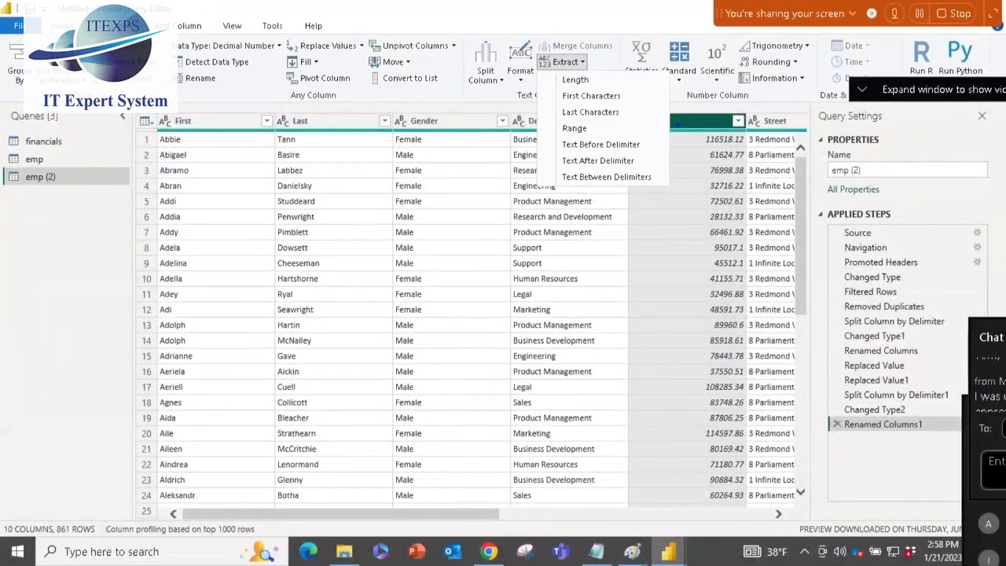
pyautogui.moveTo(712, 115)
pyautogui.mouseDown()
pyautogui.moveTo(692, 151)
pyautogui.moveTo(676, 199)
pyautogui.moveTo(708, 515)
pyautogui.mouseUp()
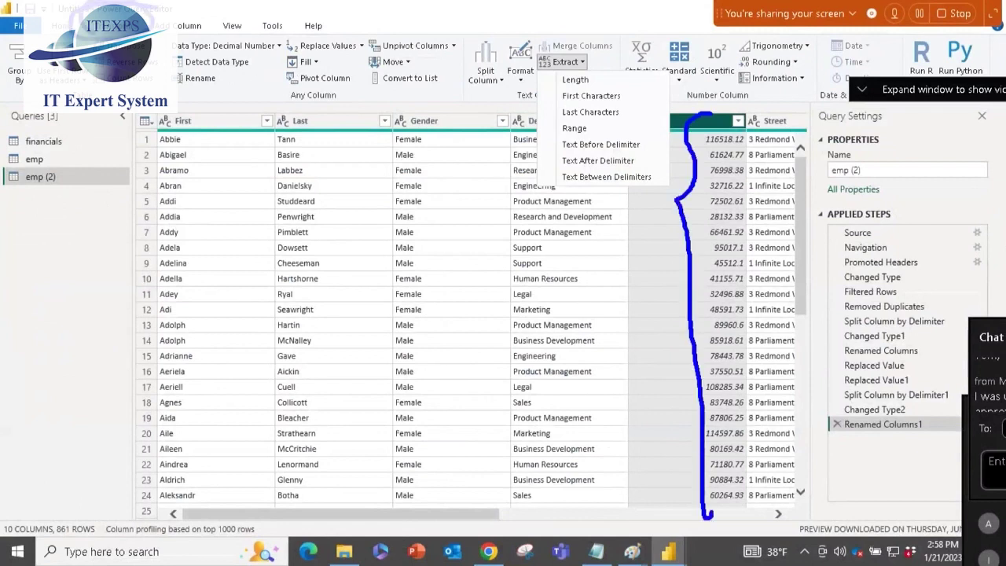
pyautogui.moveTo(173, 52); pyautogui.dragTo(231, 52)
pyautogui.click(277, 46)
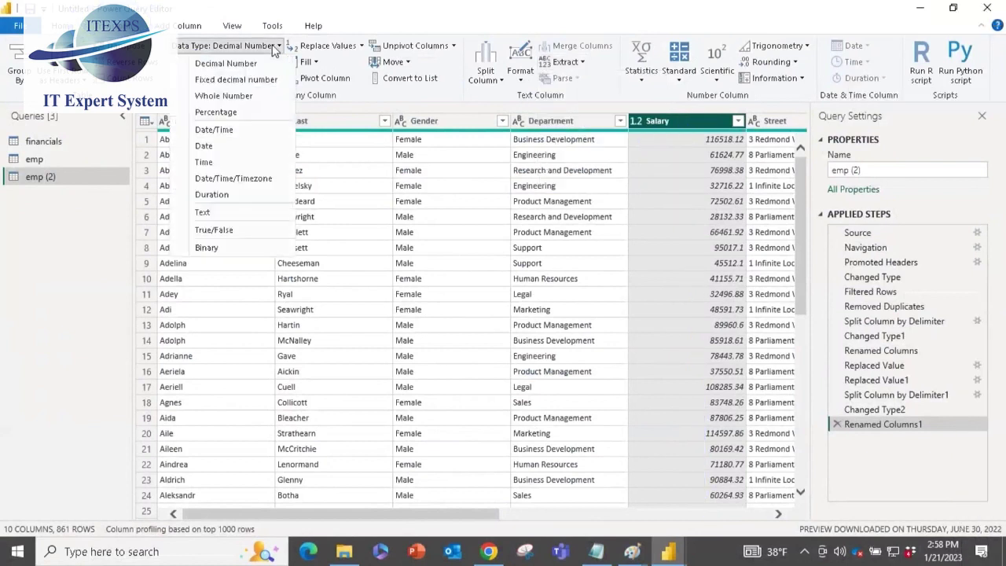
pyautogui.click(236, 81)
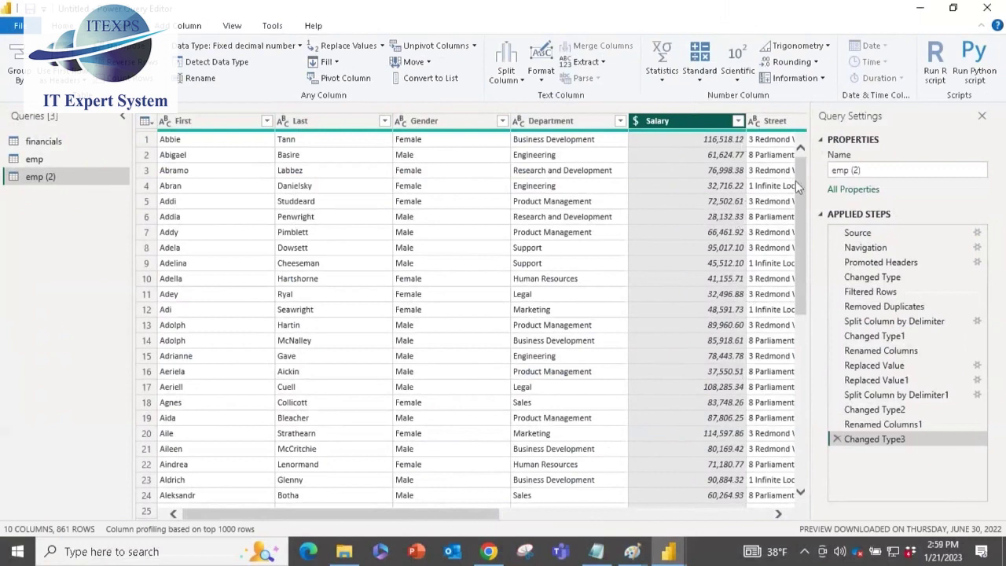
# - Check the decimals of the Salary values down the table and in the column's filter list
pyautogui.moveTo(802, 176); pyautogui.dragTo(805, 330)
pyautogui.click(737, 121)
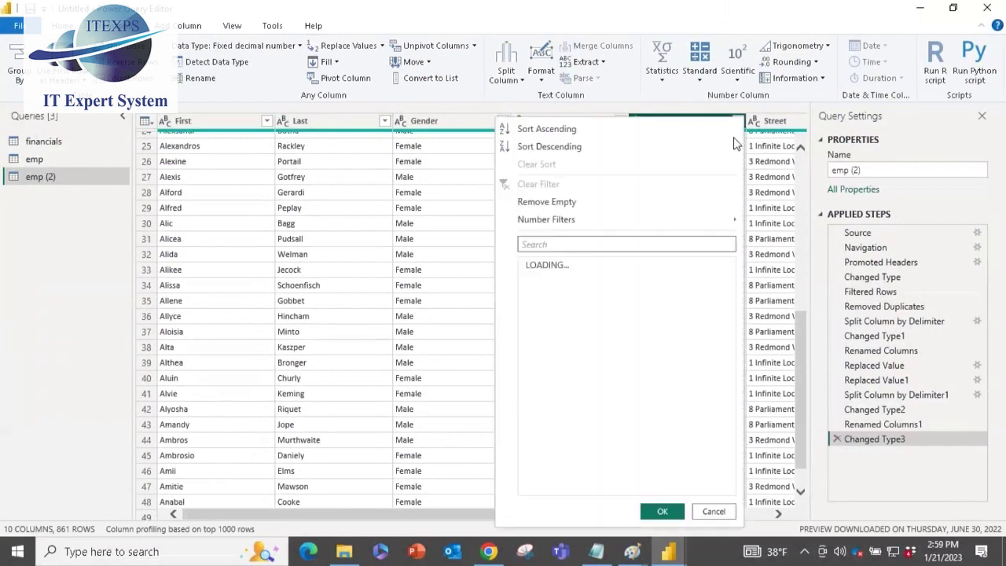
pyautogui.moveTo(735, 279); pyautogui.dragTo(711, 276)
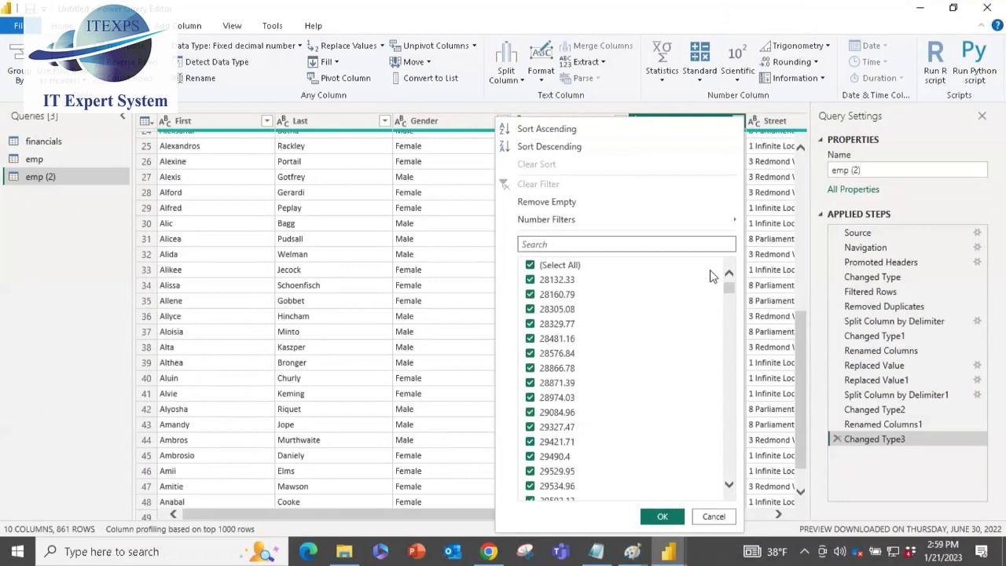
pyautogui.press('Escape')
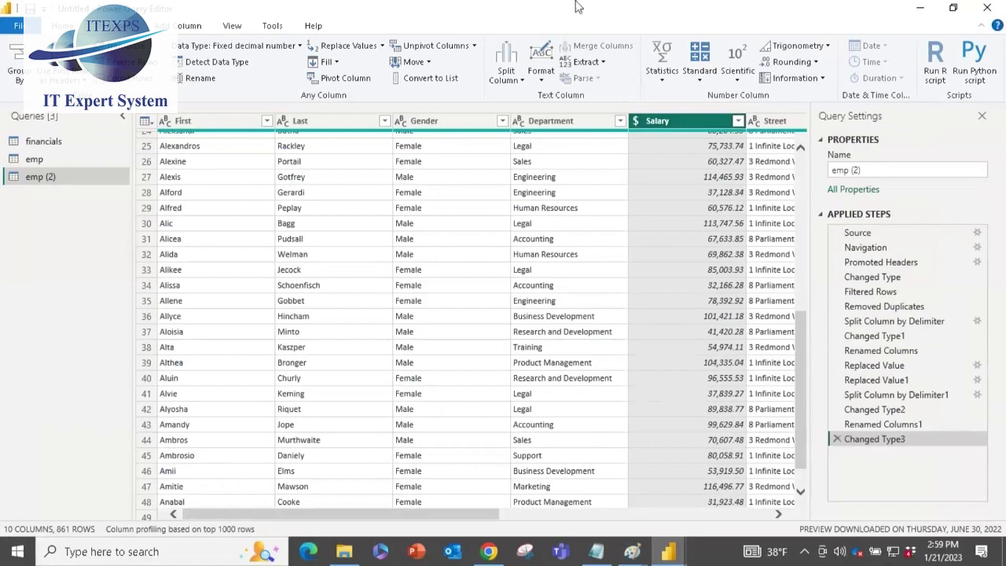
# - Compare the Street, State, Country and Location.4 columns with the comma-separated row 9 Location value at the Replaced Value1 step
pyautogui.moveTo(370, 521); pyautogui.dragTo(652, 534)
pyautogui.scroll(8, 684, 171)
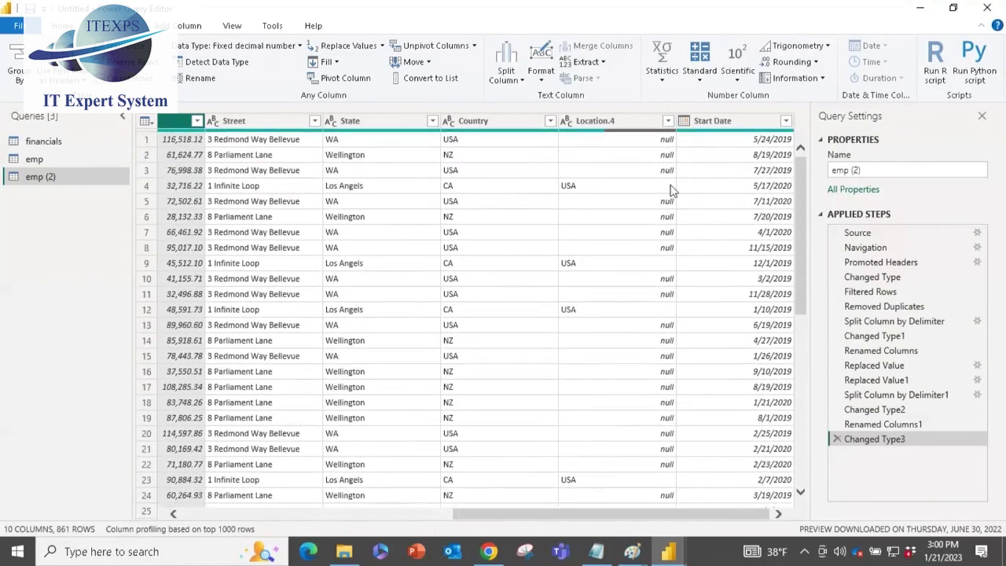
pyautogui.click(362, 194)
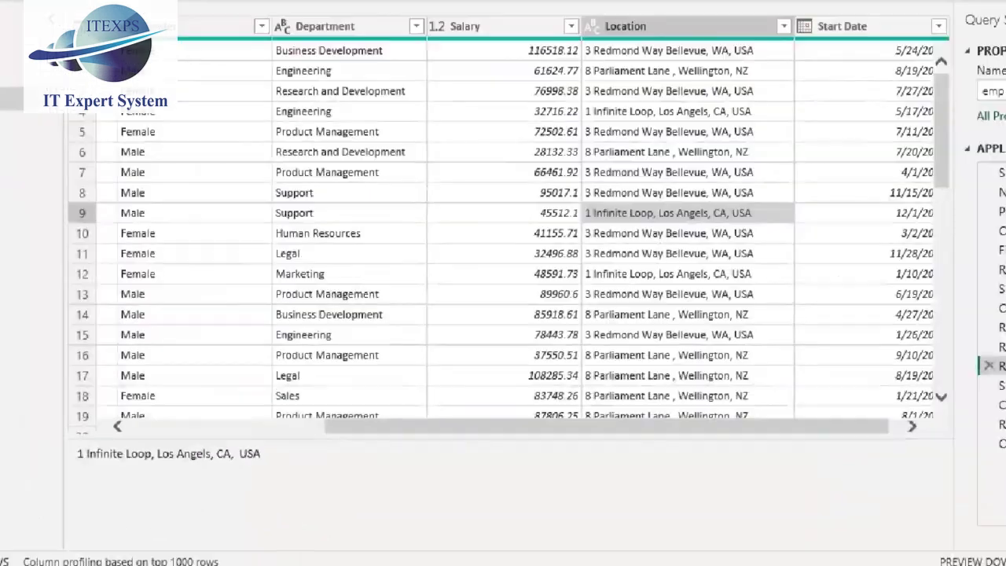
pyautogui.moveTo(652, 223)
pyautogui.mouseDown()
pyautogui.moveTo(705, 224)
pyautogui.moveTo(542, 219)
pyautogui.moveTo(267, 323)
pyautogui.moveTo(180, 415)
pyautogui.moveTo(172, 447)
pyautogui.moveTo(171, 420)
pyautogui.moveTo(180, 426)
pyautogui.moveTo(155, 464)
pyautogui.moveTo(208, 466)
pyautogui.moveTo(211, 453)
pyautogui.moveTo(152, 448)
pyautogui.mouseUp()
pyautogui.click(188, 463)
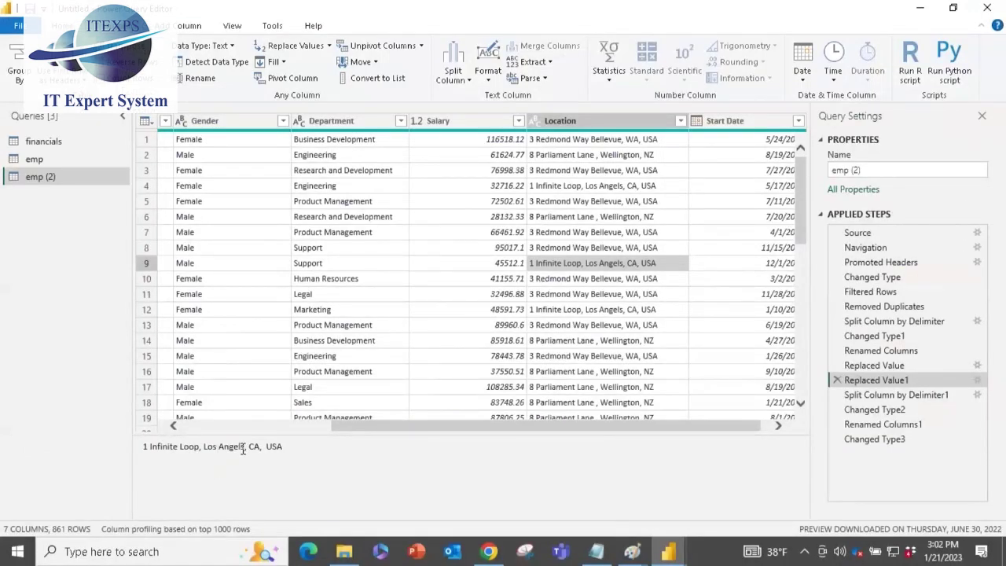
# - Insert a step after Replaced Value1 that replaces ", Los Angels" with "Los Angels" in the Location column
pyautogui.moveTo(245, 447); pyautogui.dragTo(199, 447)
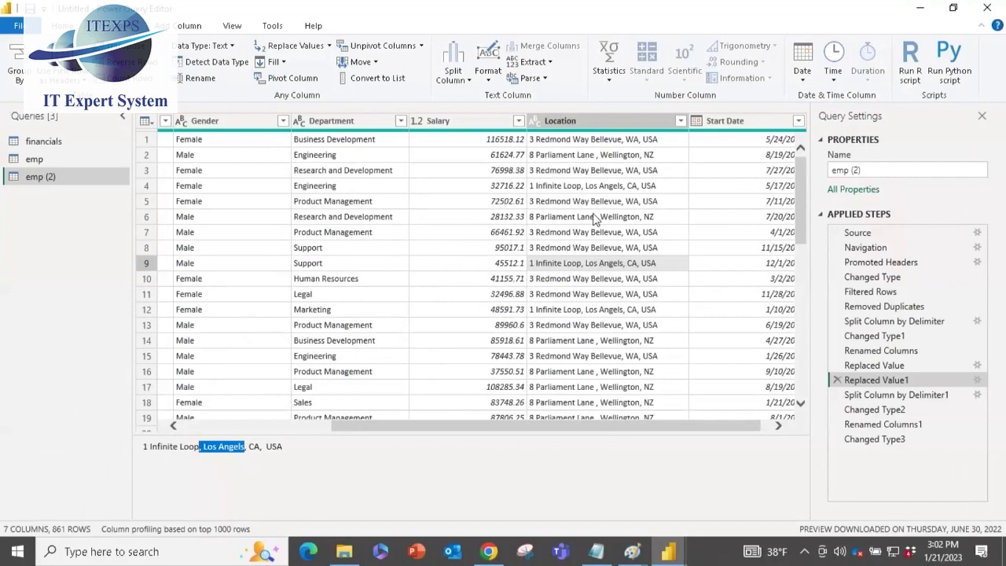
pyautogui.click(602, 122)
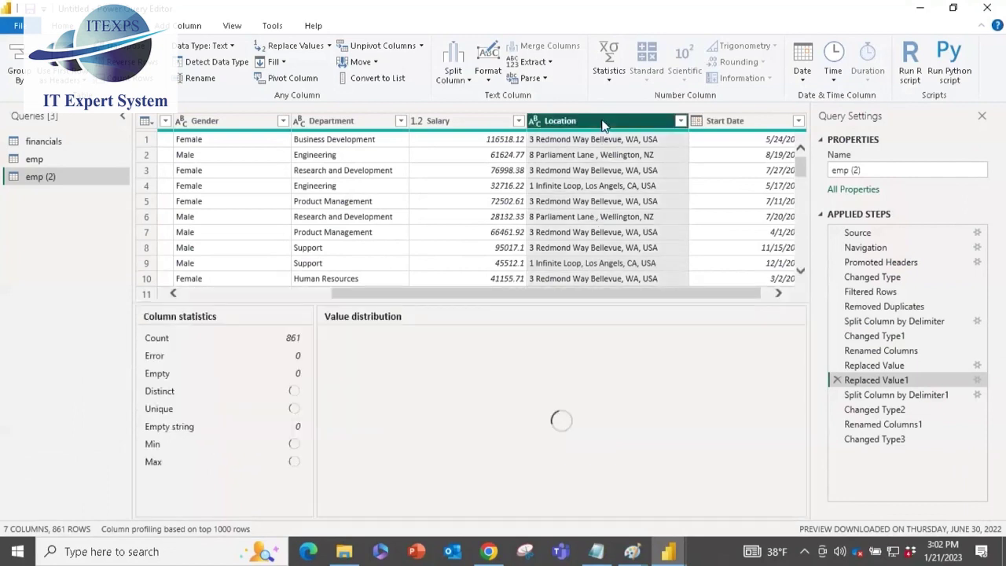
pyautogui.rightClick(603, 126)
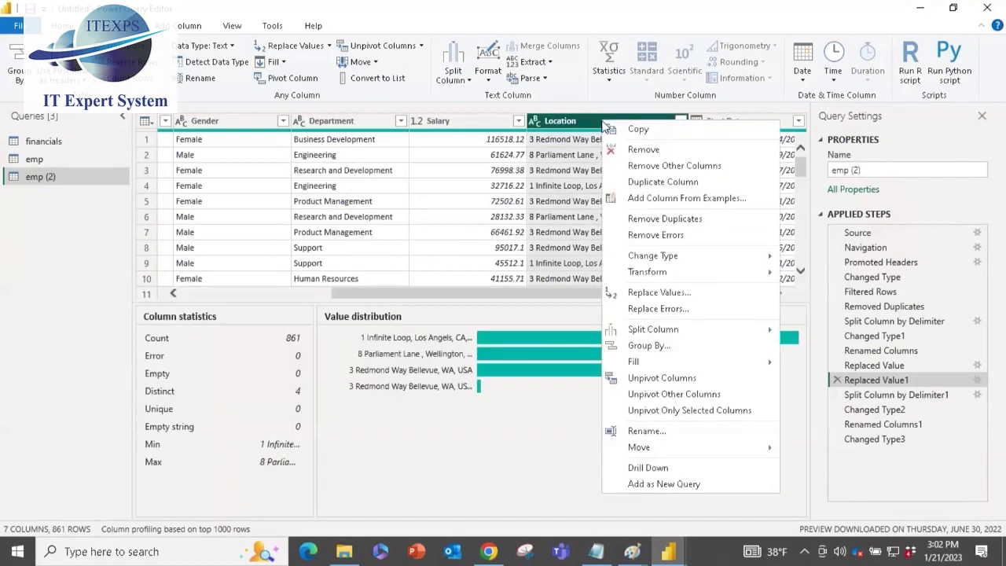
pyautogui.click(628, 293)
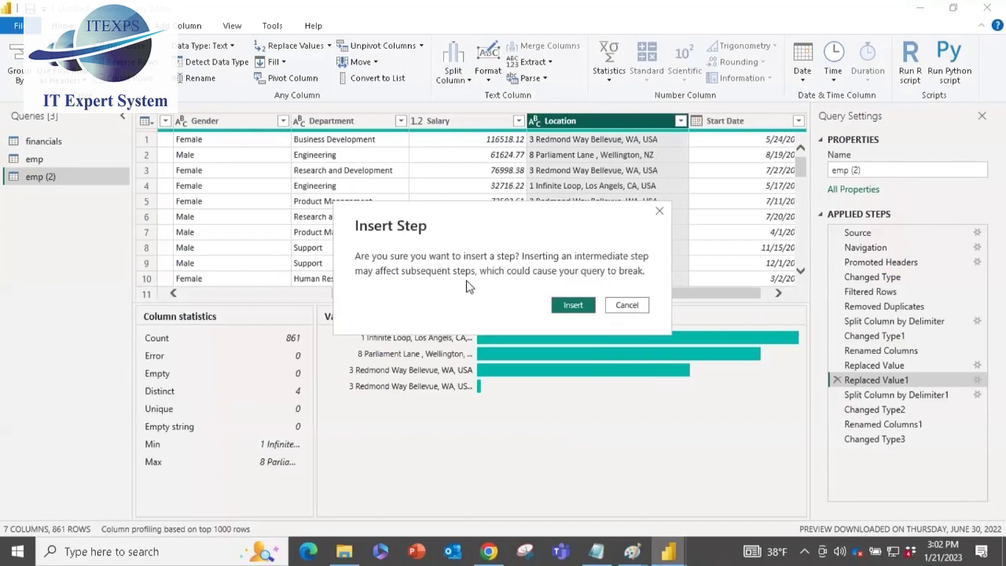
pyautogui.click(571, 307)
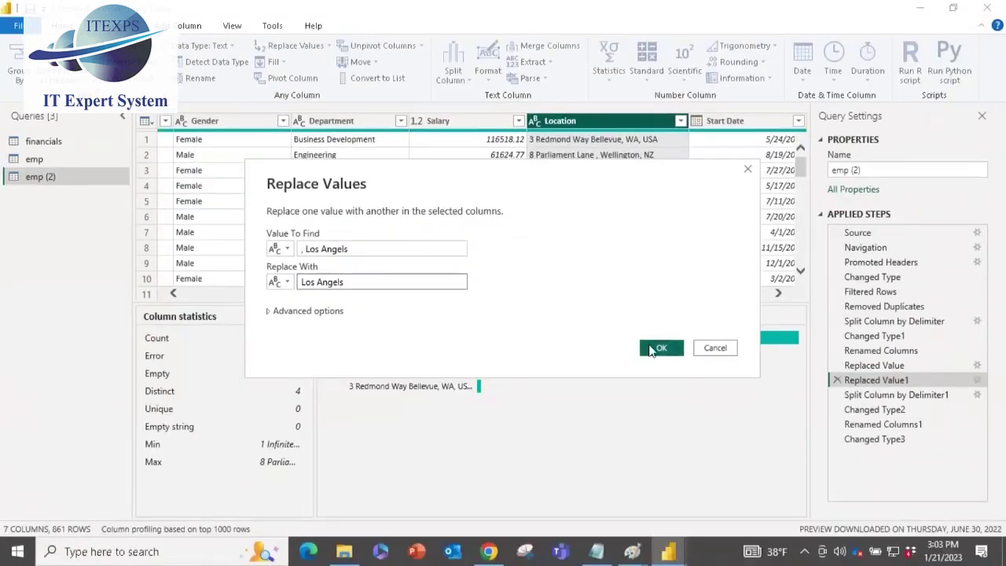
pyautogui.click(658, 348)
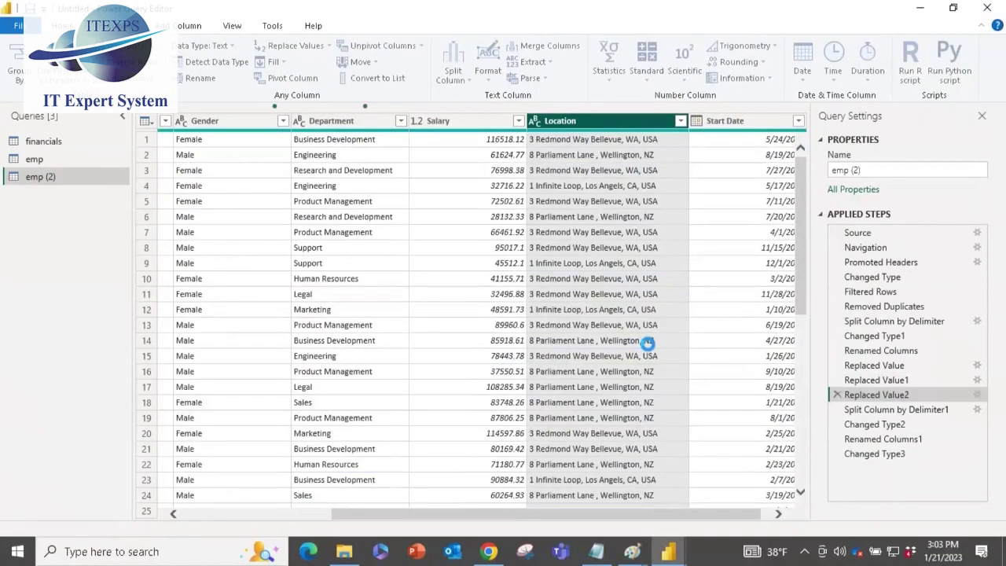
# - Return to the Changed Type3 step and examine how the Los Angels and Wellington addresses are divided between Street and State
pyautogui.click(869, 457)
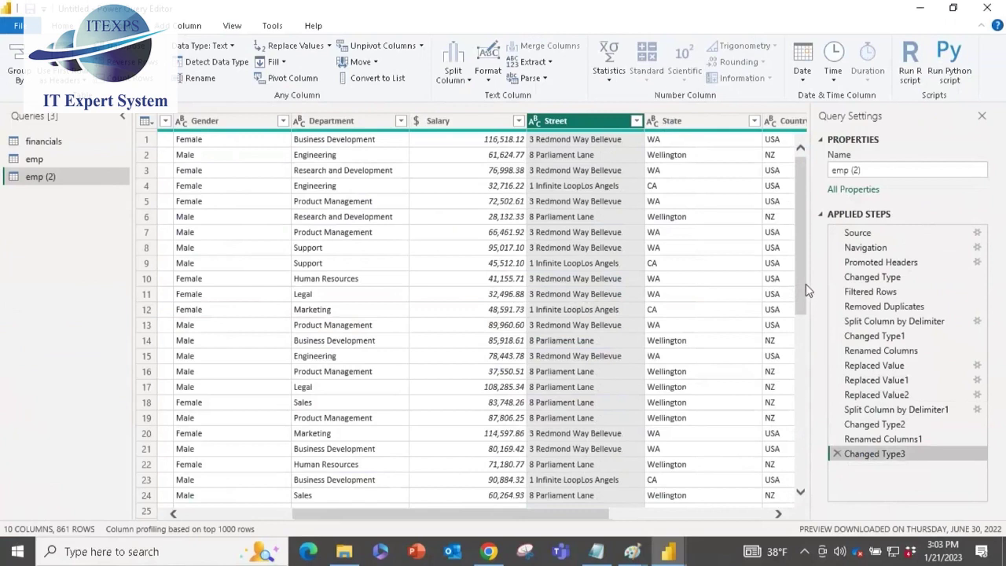
pyautogui.moveTo(807, 308); pyautogui.dragTo(829, 495)
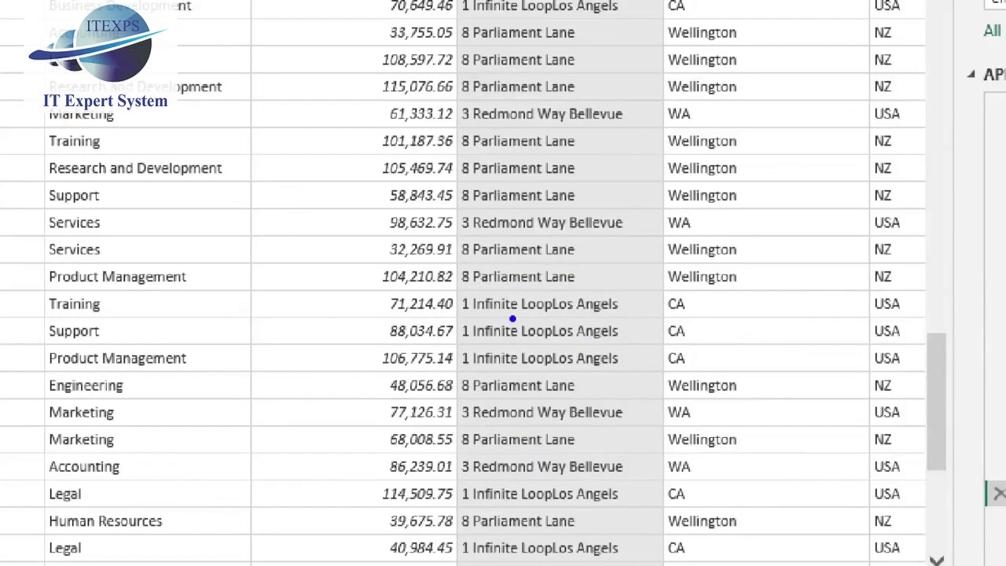
pyautogui.moveTo(556, 351); pyautogui.dragTo(613, 351)
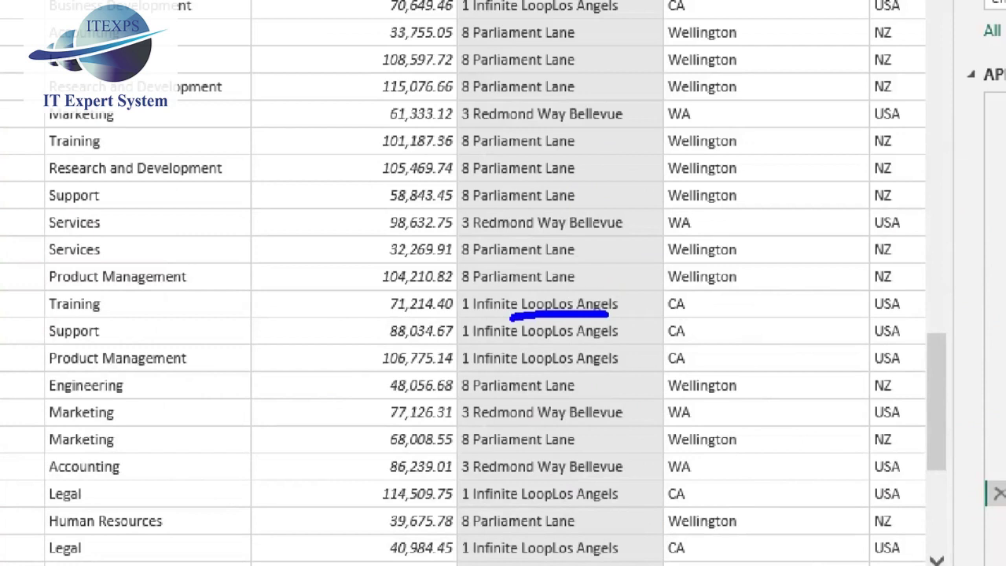
pyautogui.click(617, 331)
pyautogui.press('Escape')
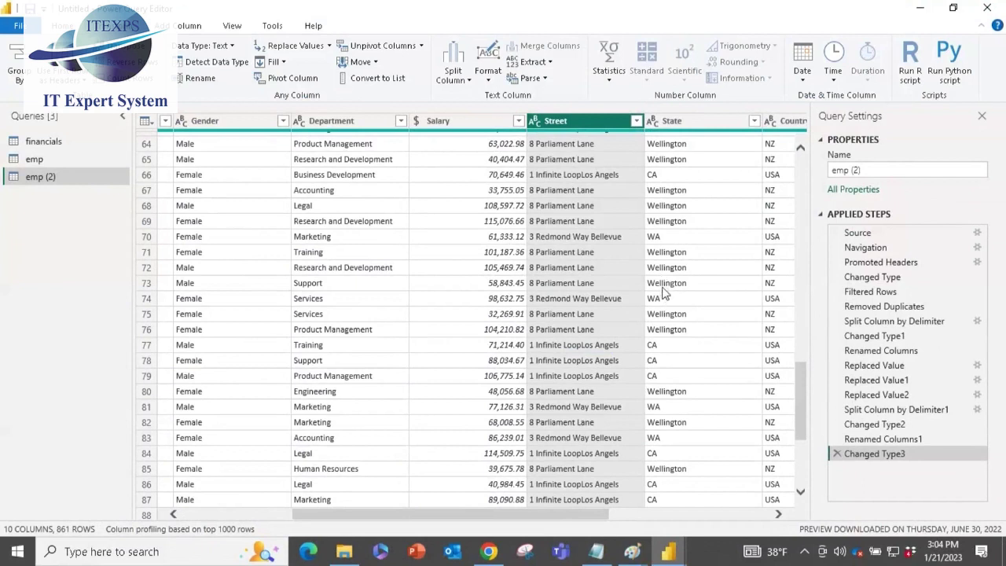
pyautogui.click(668, 256)
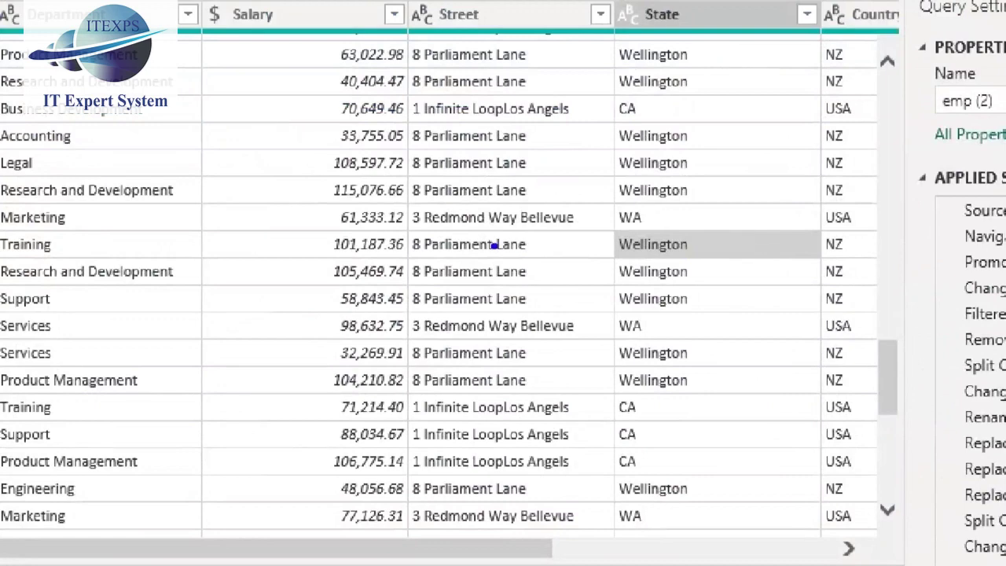
pyautogui.moveTo(493, 246); pyautogui.dragTo(818, 251)
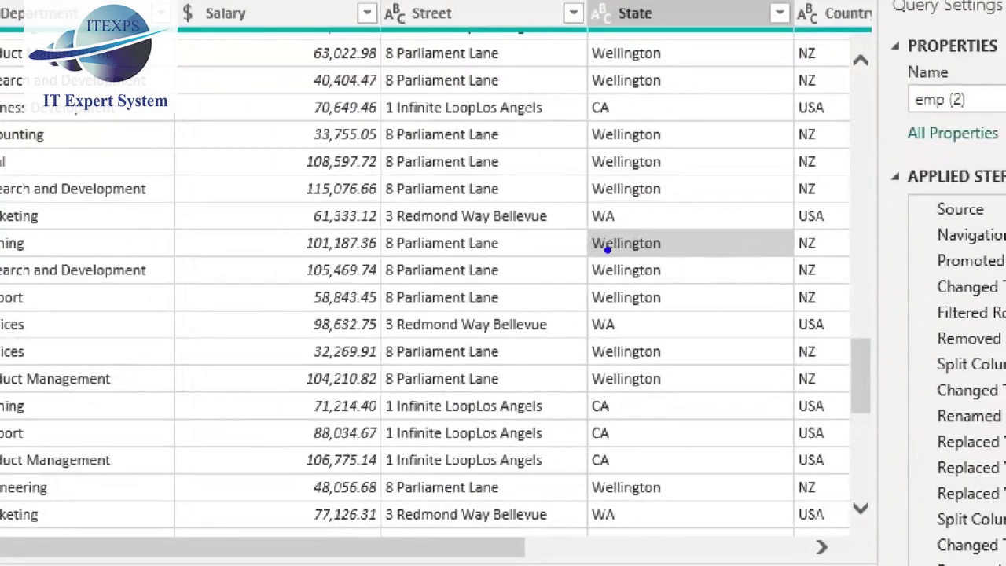
pyautogui.moveTo(606, 249)
pyautogui.mouseDown()
pyautogui.moveTo(579, 230)
pyautogui.moveTo(549, 244)
pyautogui.moveTo(564, 255)
pyautogui.mouseUp()
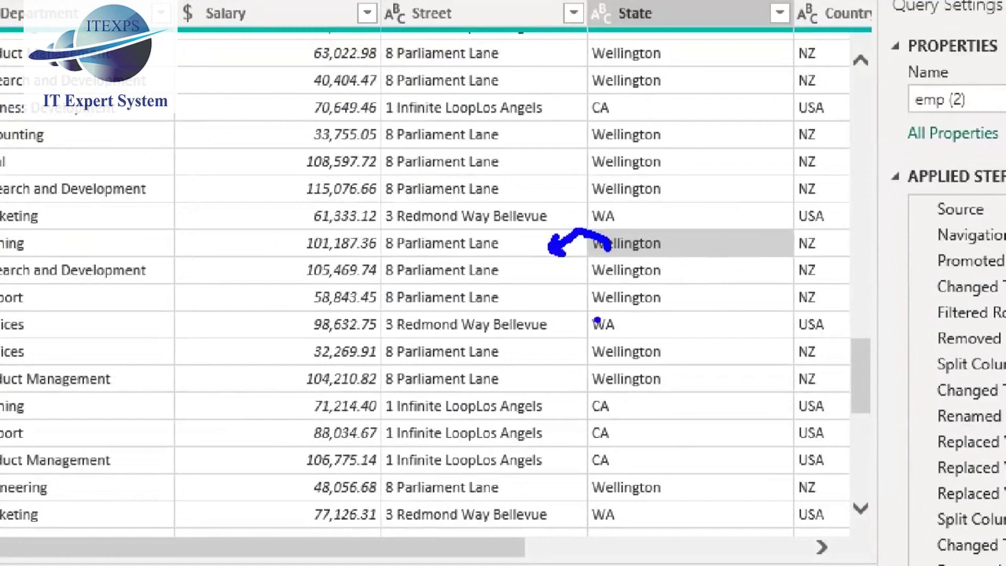
pyautogui.moveTo(680, 244)
pyautogui.mouseDown()
pyautogui.moveTo(700, 246)
pyautogui.moveTo(679, 241)
pyautogui.mouseUp()
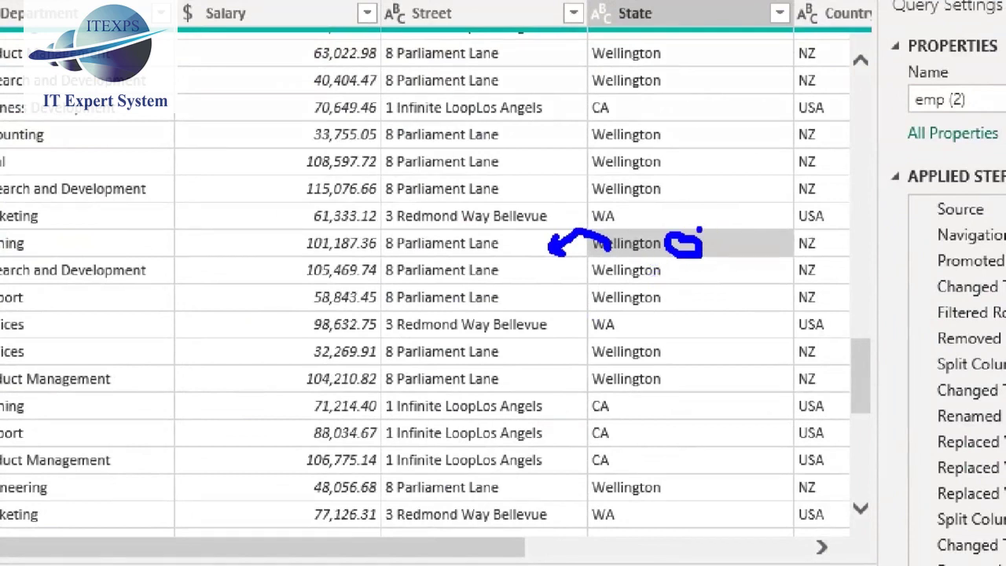
pyautogui.press('Escape')
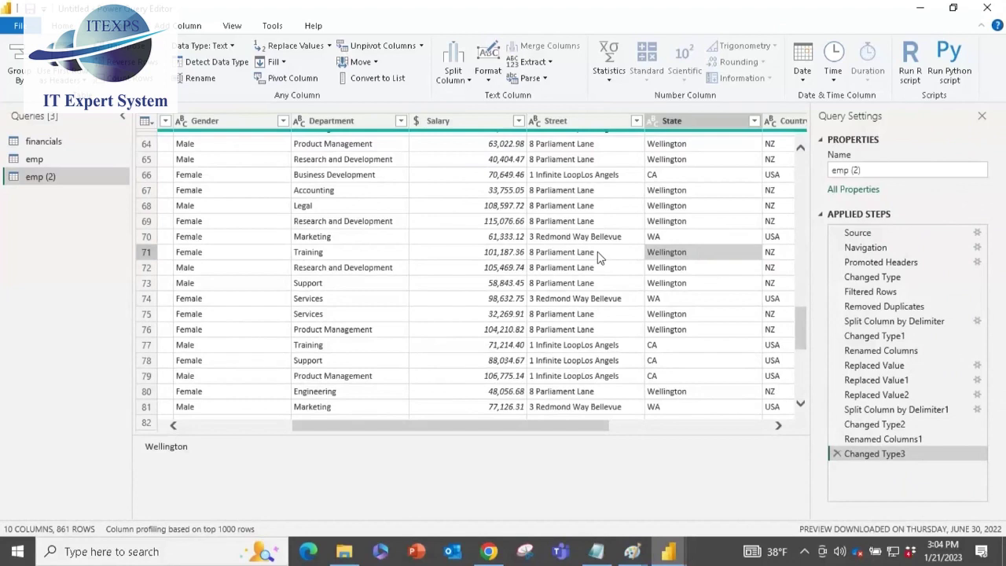
# - Go to the Replaced Value step and copy " , Wellington" from the row 16 Location value
pyautogui.click(855, 366)
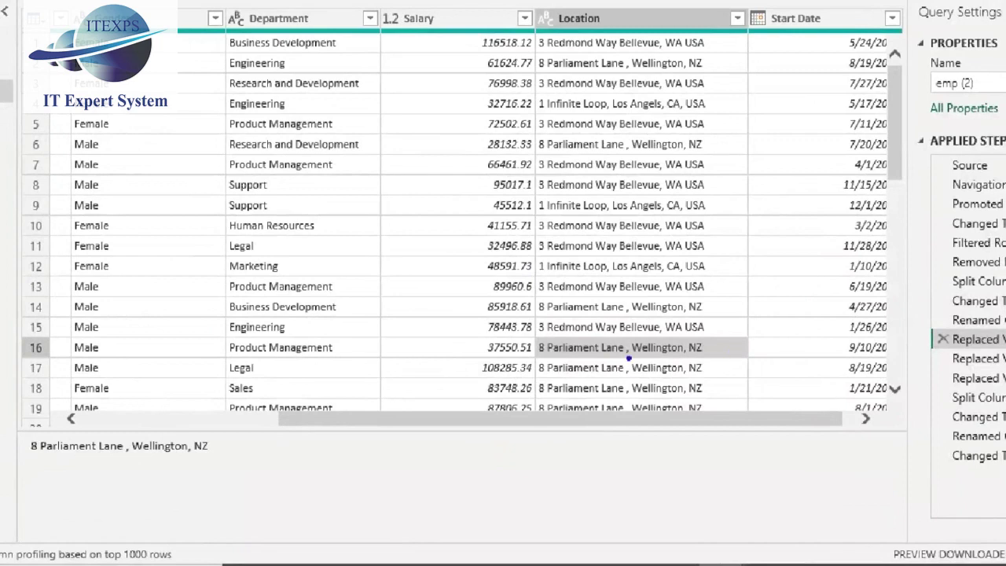
pyautogui.moveTo(649, 341)
pyautogui.mouseDown()
pyautogui.moveTo(628, 332)
pyautogui.moveTo(625, 345)
pyautogui.mouseUp()
pyautogui.moveTo(116, 460)
pyautogui.mouseDown()
pyautogui.moveTo(183, 462)
pyautogui.moveTo(130, 448)
pyautogui.mouseUp()
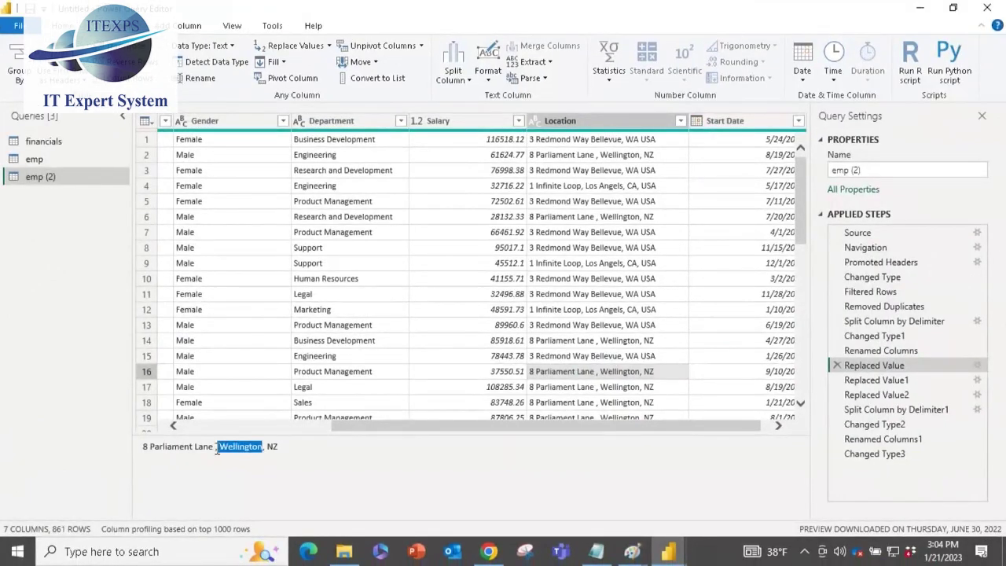
pyautogui.moveTo(217, 448); pyautogui.dragTo(214, 448)
pyautogui.hotkey('ctrl', 'c')
# - Insert a step after Replaced Value that replaces " , Wellington" with "Wellington," in the Location column
pyautogui.click(585, 125)
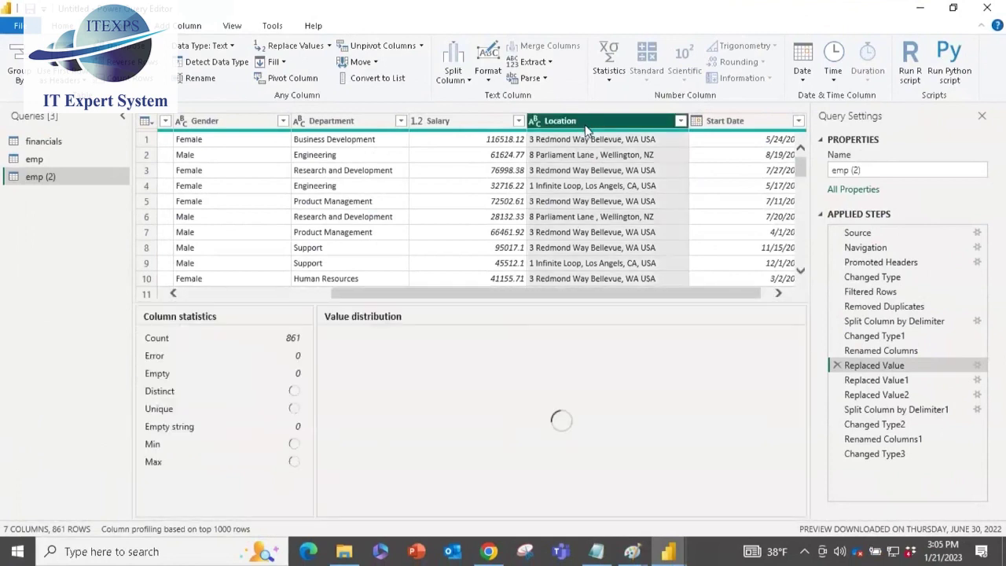
pyautogui.rightClick(585, 123)
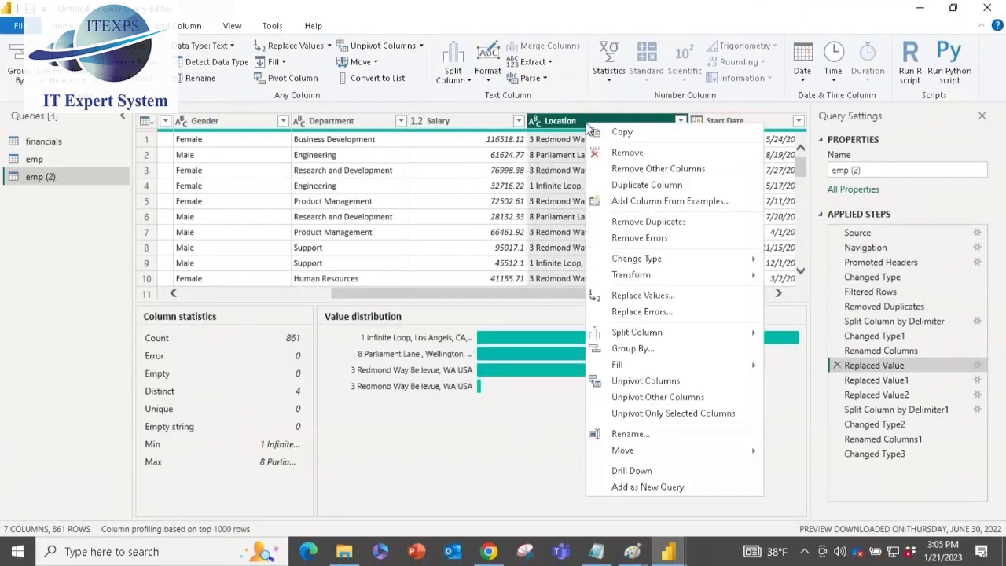
pyautogui.click(641, 296)
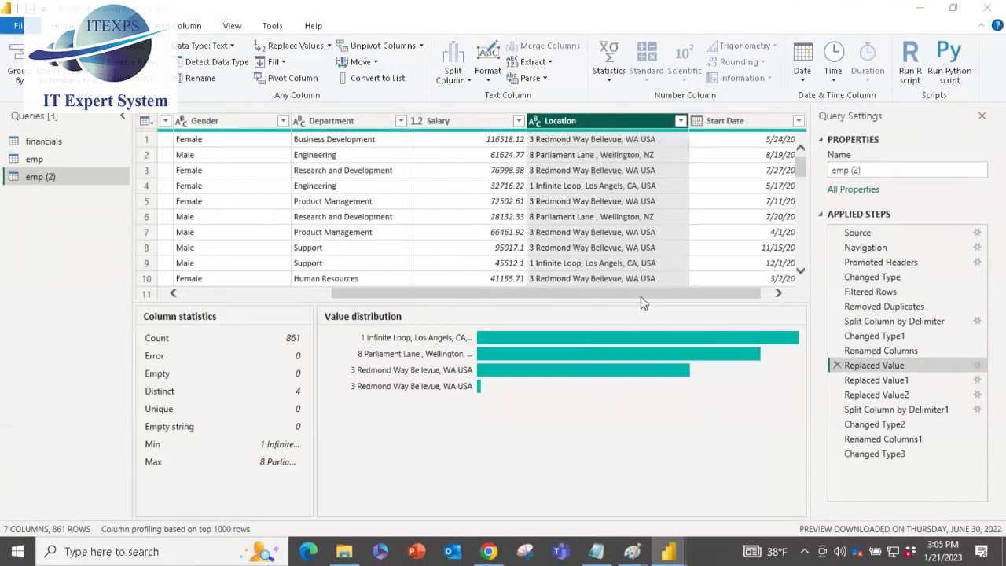
pyautogui.click(560, 308)
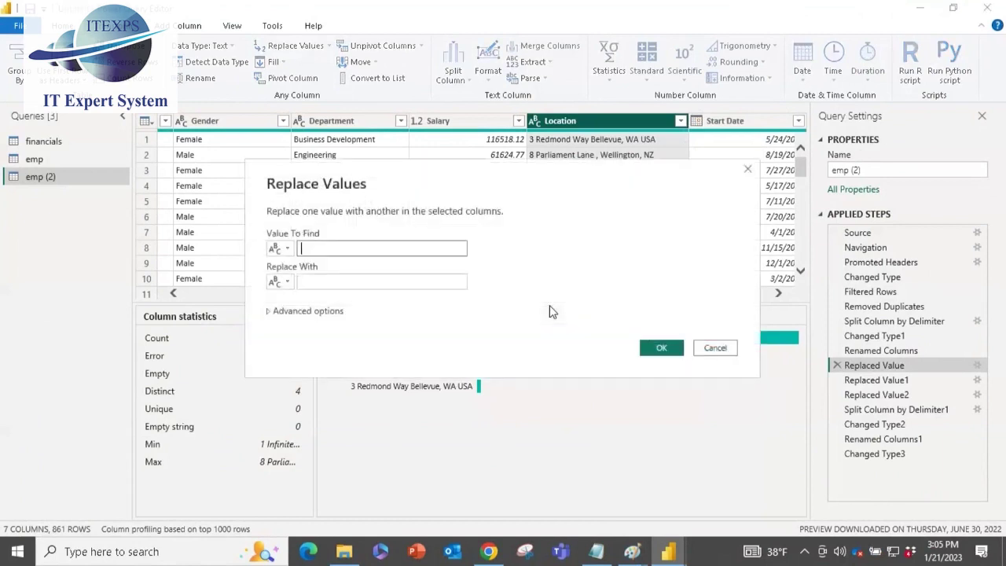
pyautogui.hotkey('ctrl', 'v')
pyautogui.click(338, 283)
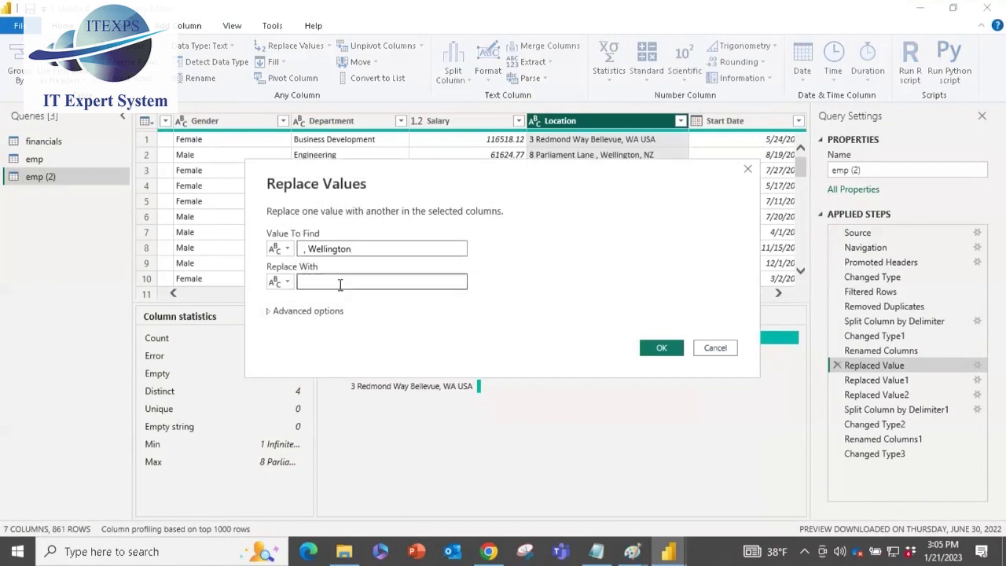
pyautogui.hotkey('ctrl', 'v')
pyautogui.press('Home')
pyautogui.press('Delete')
pyautogui.press('Delete')
pyautogui.press('Delete')
pyautogui.click(370, 284)
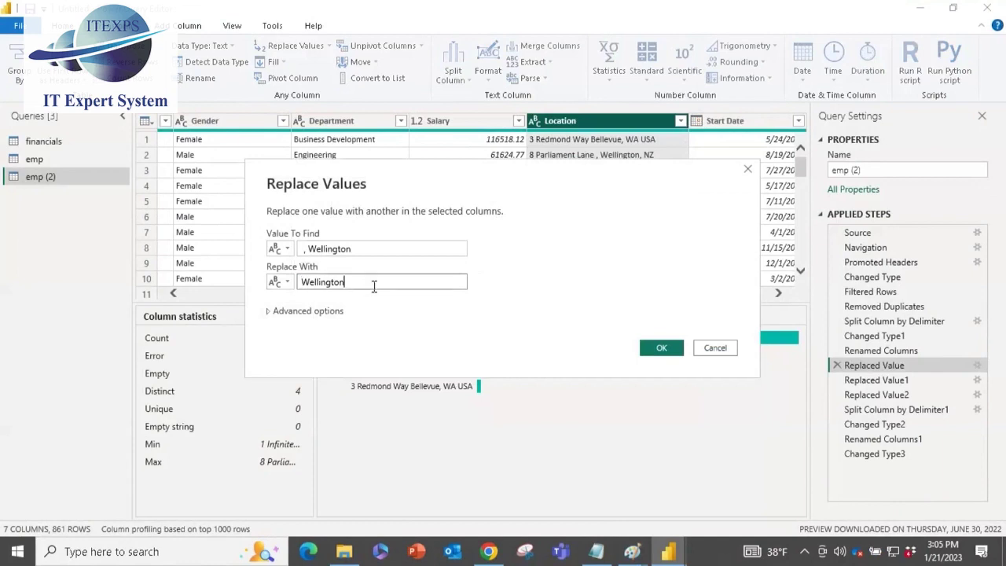
pyautogui.write(',')
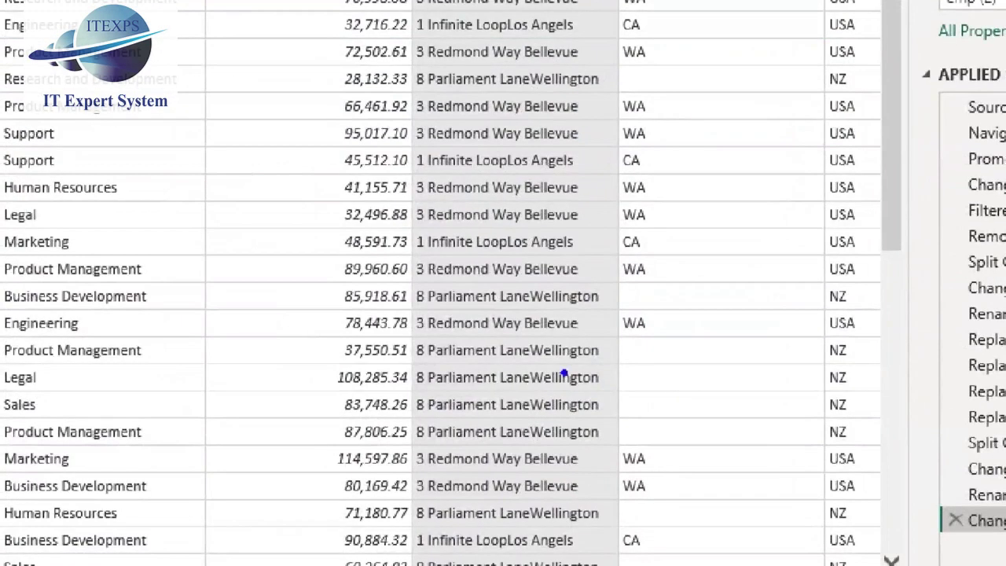
# - Examine how the Wellington addresses are divided between Street, State and Country at the Changed Type3 step
pyautogui.moveTo(534, 356)
pyautogui.mouseDown()
pyautogui.moveTo(664, 358)
pyautogui.moveTo(626, 342)
pyautogui.moveTo(635, 345)
pyautogui.moveTo(634, 444)
pyautogui.moveTo(681, 449)
pyautogui.moveTo(694, 345)
pyautogui.moveTo(689, 336)
pyautogui.moveTo(627, 333)
pyautogui.moveTo(646, 347)
pyautogui.mouseUp()
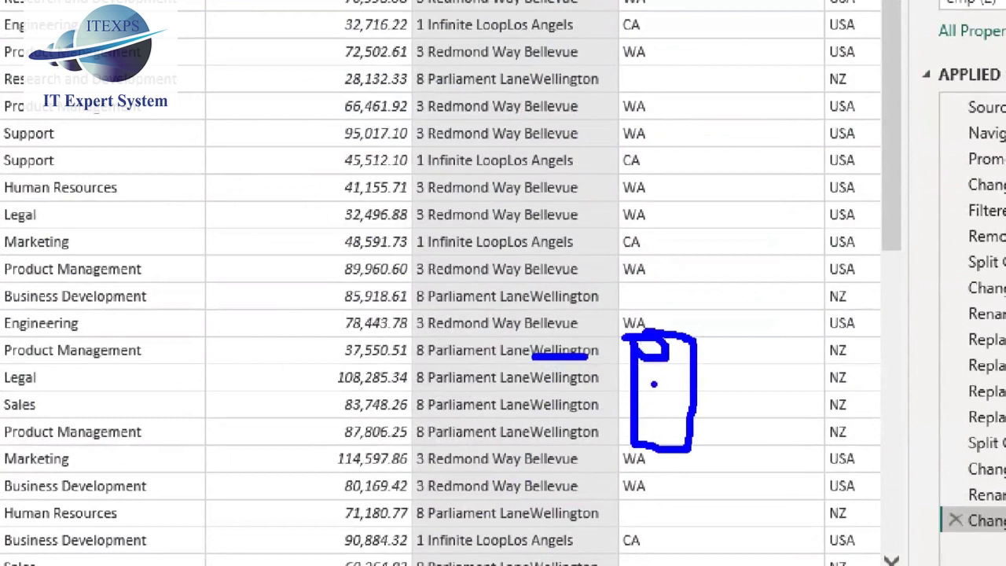
pyautogui.press('Escape')
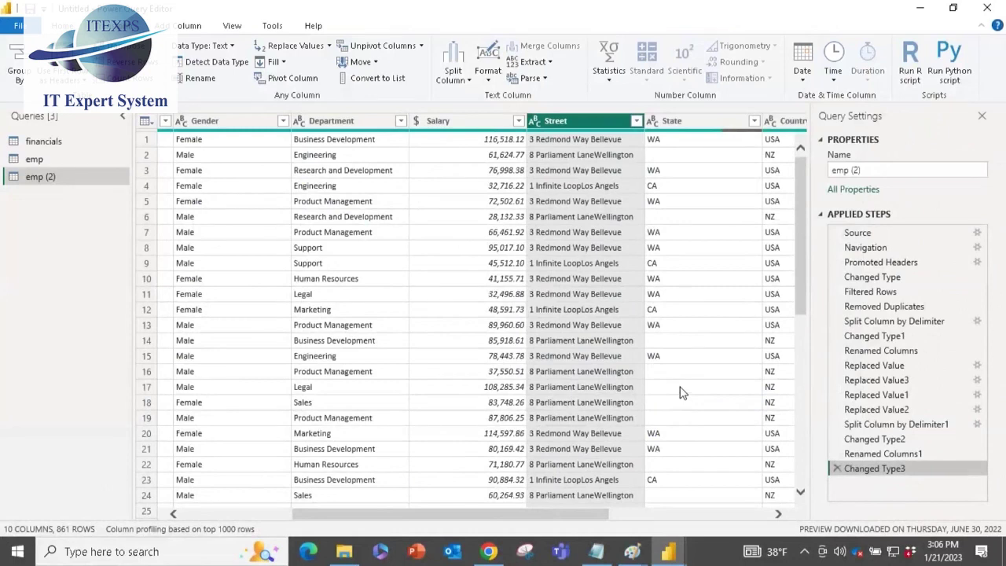
pyautogui.moveTo(600, 516); pyautogui.dragTo(622, 516)
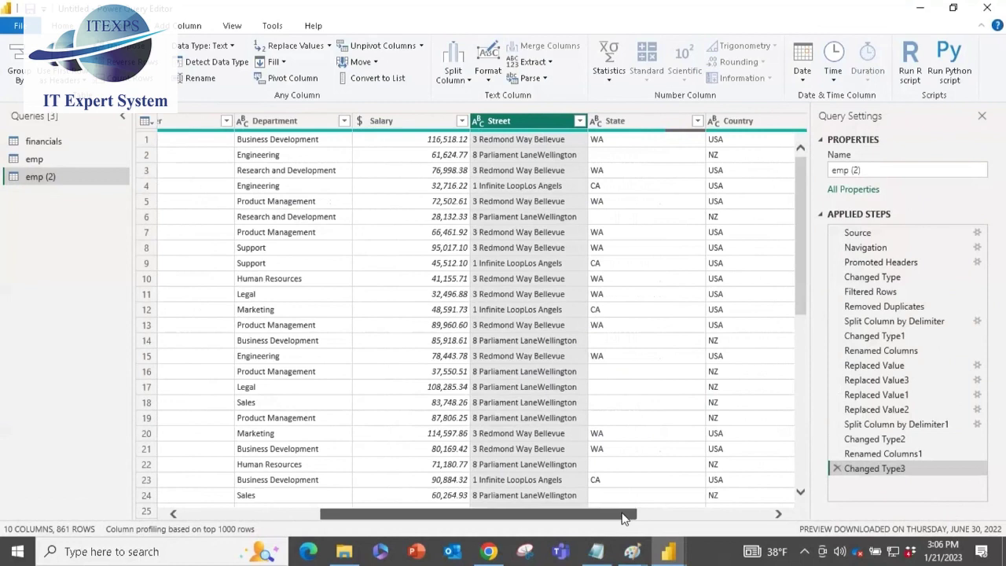
pyautogui.moveTo(622, 517); pyautogui.dragTo(626, 506)
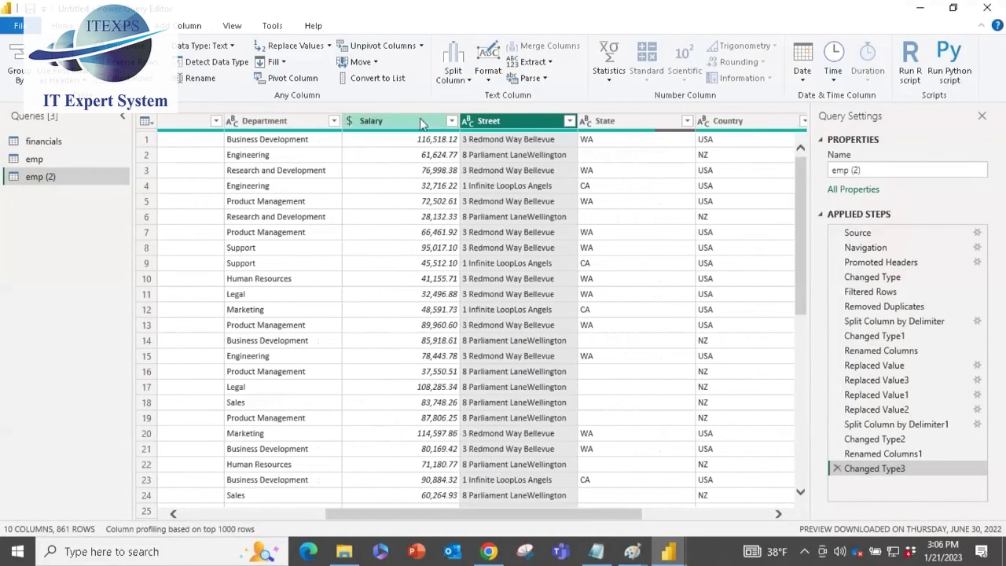
# - Review the Salary column's statistics and value distribution, including minimum and maximum, then shrink that area to make room for the table
pyautogui.click(397, 130)
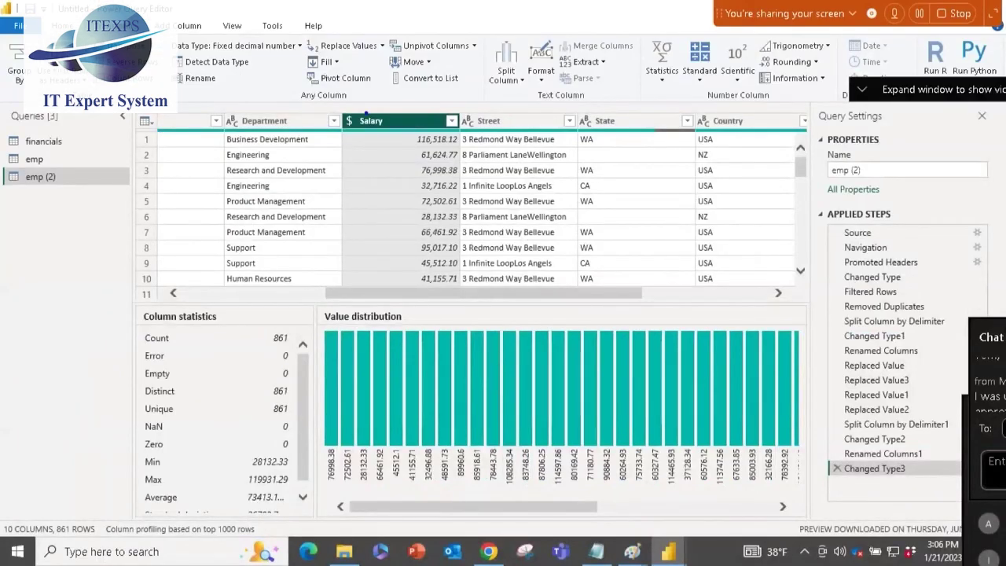
pyautogui.moveTo(371, 125)
pyautogui.mouseDown()
pyautogui.moveTo(281, 186)
pyautogui.moveTo(233, 269)
pyautogui.moveTo(271, 312)
pyautogui.mouseUp()
pyautogui.moveTo(256, 464)
pyautogui.mouseDown()
pyautogui.moveTo(237, 466)
pyautogui.moveTo(254, 463)
pyautogui.moveTo(236, 480)
pyautogui.mouseUp()
pyautogui.moveTo(220, 366)
pyautogui.mouseDown()
pyautogui.moveTo(195, 446)
pyautogui.moveTo(202, 531)
pyautogui.mouseUp()
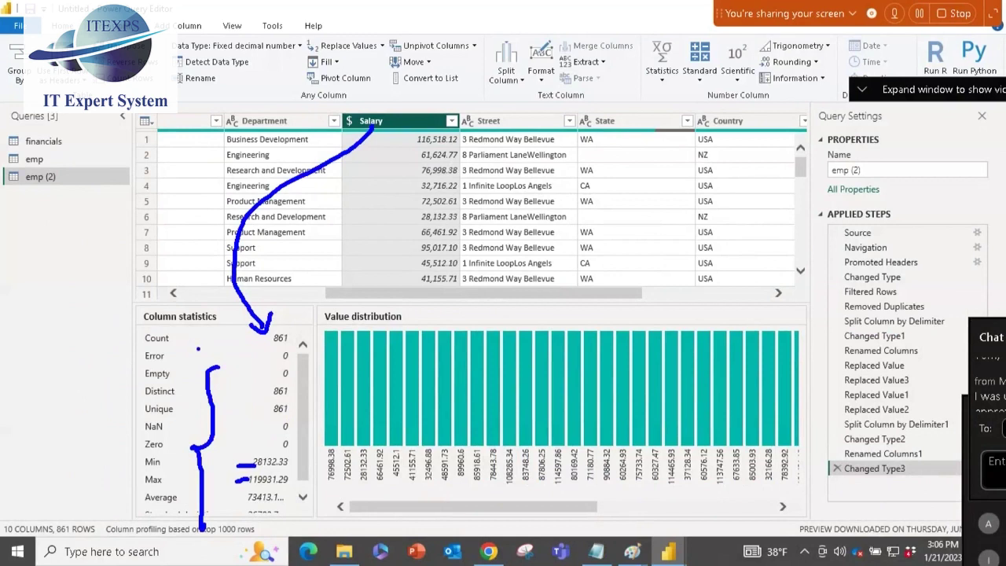
pyautogui.press('Escape')
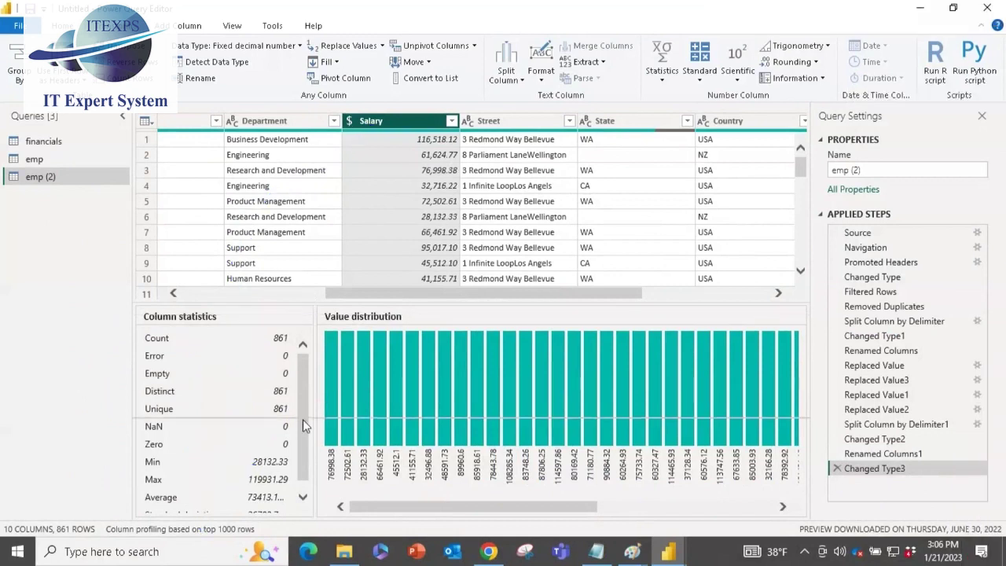
pyautogui.moveTo(302, 419); pyautogui.dragTo(304, 417)
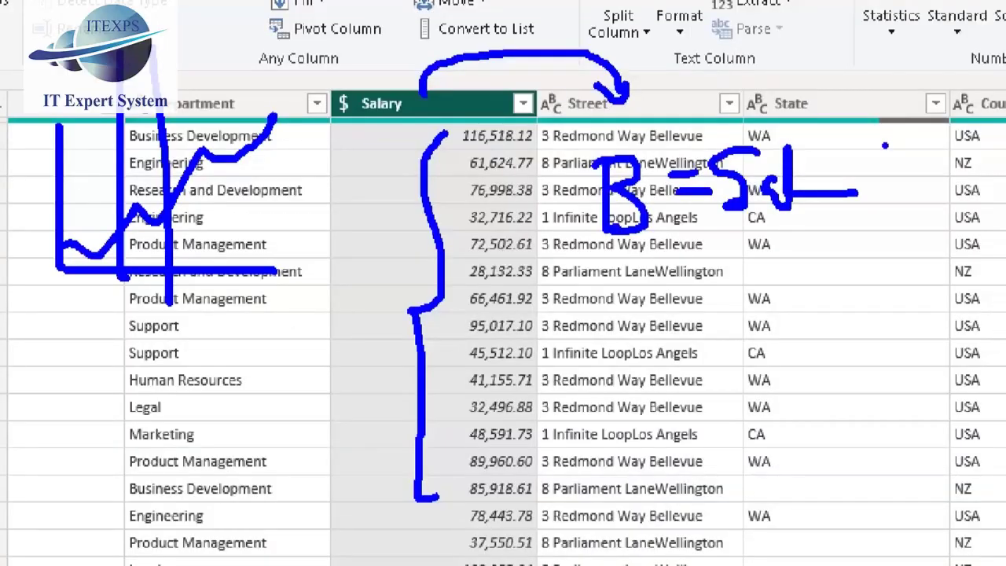
pyautogui.moveTo(886, 142); pyautogui.dragTo(856, 184)
pyautogui.moveTo(852, 145); pyautogui.dragTo(885, 187)
pyautogui.moveTo(842, 163); pyautogui.dragTo(916, 163)
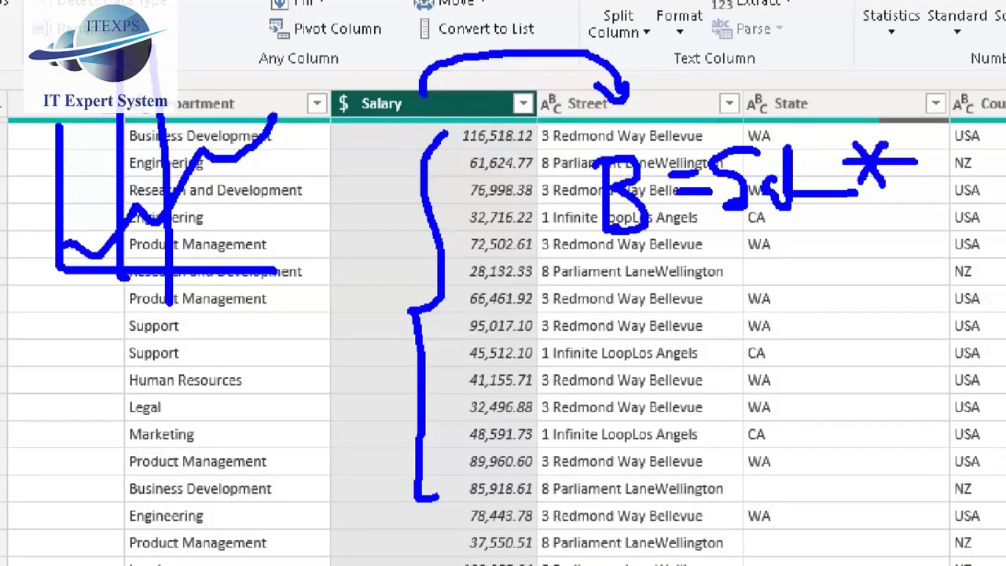
pyautogui.moveTo(941, 118)
pyautogui.mouseDown()
pyautogui.moveTo(933, 157)
pyautogui.moveTo(943, 118)
pyautogui.mouseUp()
pyautogui.click(975, 144)
pyautogui.moveTo(989, 88)
pyautogui.mouseDown()
pyautogui.moveTo(998, 148)
pyautogui.moveTo(1001, 101)
pyautogui.mouseUp()
pyautogui.moveTo(660, 251); pyautogui.dragTo(996, 200)
pyautogui.moveTo(735, 246); pyautogui.dragTo(1005, 245)
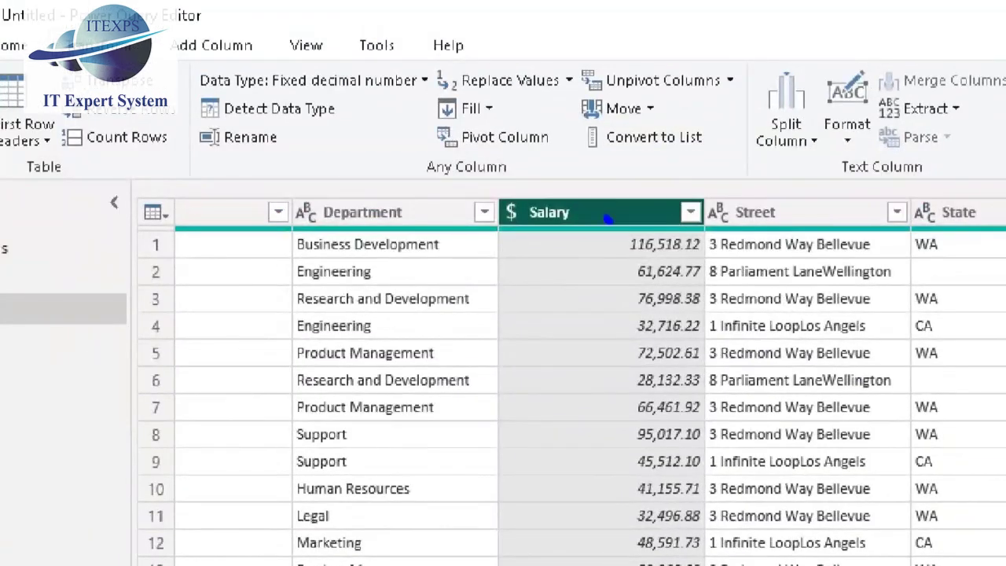
pyautogui.moveTo(405, 125)
pyautogui.mouseDown()
pyautogui.moveTo(210, 6)
pyautogui.moveTo(232, 36)
pyautogui.moveTo(252, 41)
pyautogui.mouseUp()
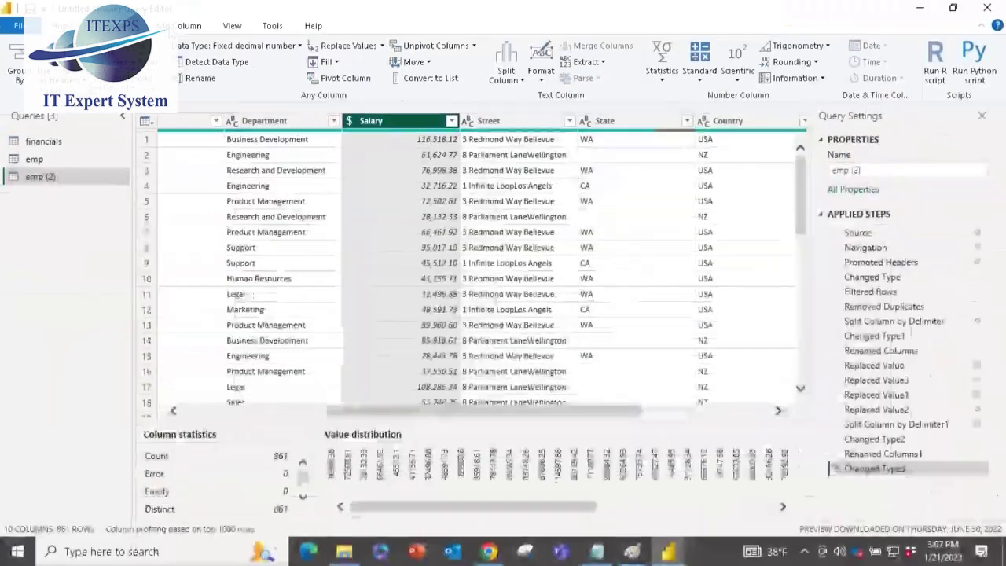
# - Start adding a custom column and move its dialog clear of the Salary column
pyautogui.click(210, 45)
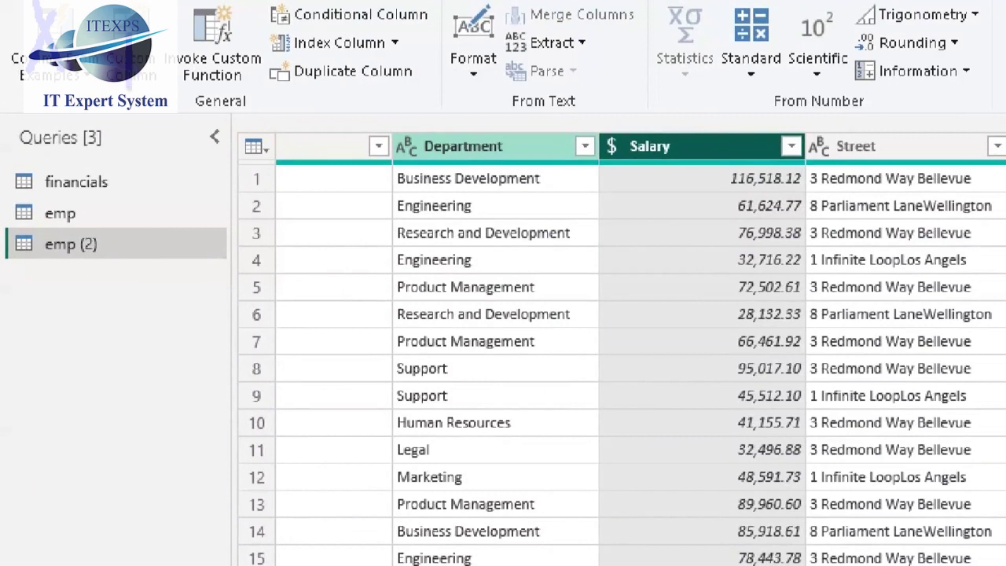
pyautogui.moveTo(666, 138); pyautogui.dragTo(651, 410)
pyautogui.moveTo(624, 279)
pyautogui.mouseDown()
pyautogui.moveTo(603, 214)
pyautogui.moveTo(207, 29)
pyautogui.moveTo(168, 33)
pyautogui.mouseUp()
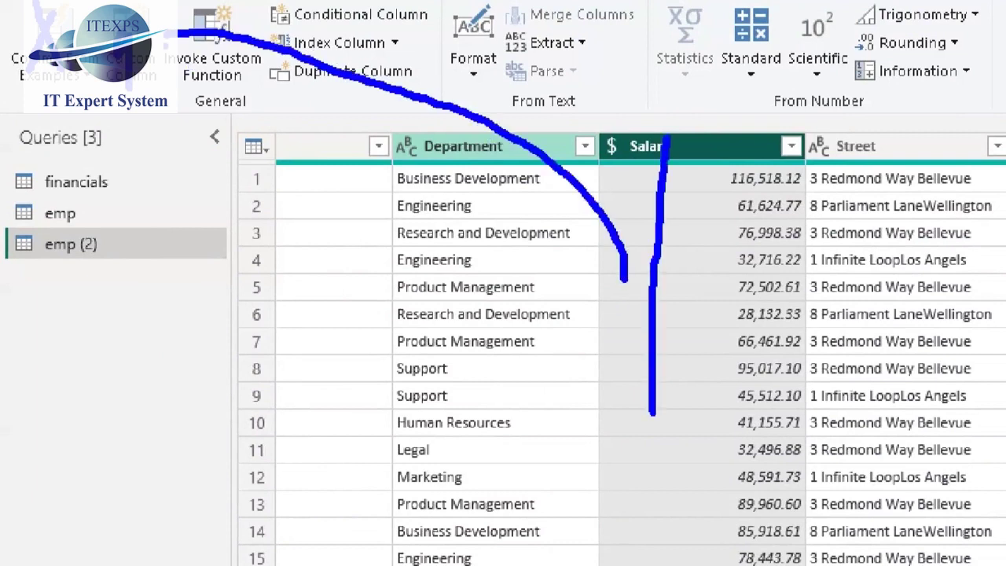
pyautogui.press('Escape')
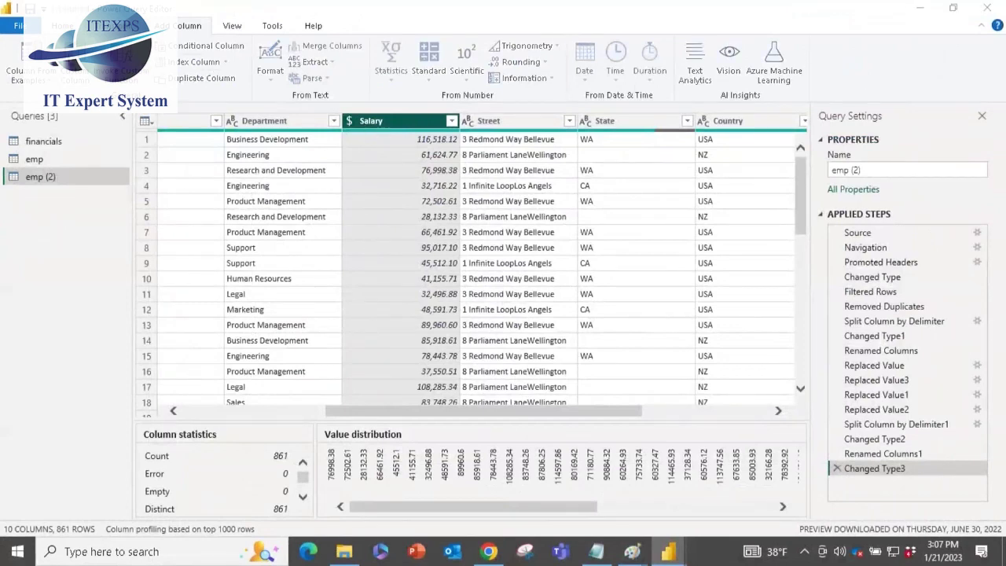
pyautogui.moveTo(426, 159); pyautogui.dragTo(681, 180)
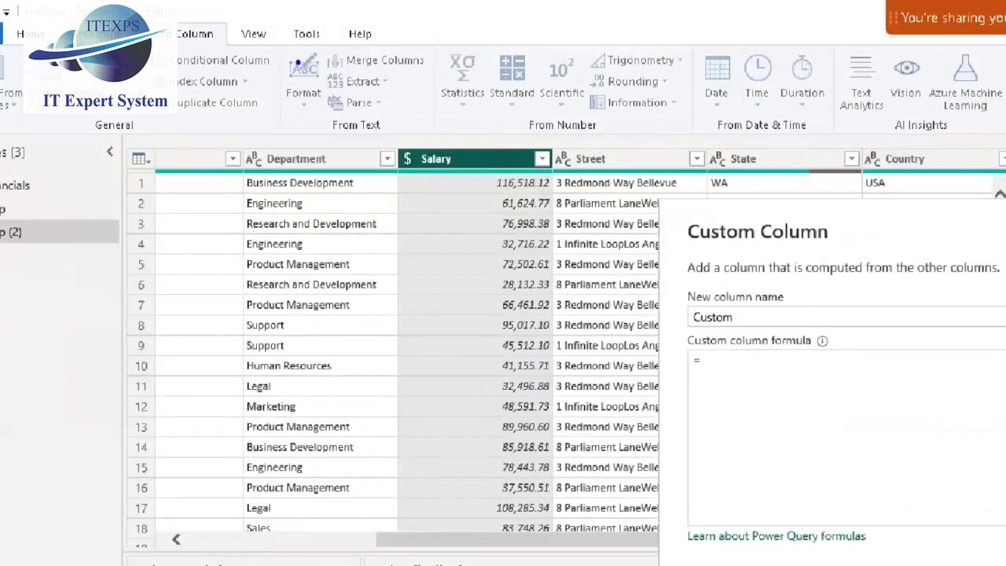
pyautogui.moveTo(462, 119)
pyautogui.mouseDown()
pyautogui.moveTo(461, 253)
pyautogui.moveTo(474, 233)
pyautogui.mouseUp()
pyautogui.moveTo(453, 296); pyautogui.dragTo(456, 333)
pyautogui.moveTo(444, 336); pyautogui.dragTo(465, 336)
pyautogui.moveTo(187, 23)
pyautogui.mouseDown()
pyautogui.moveTo(157, 25)
pyautogui.moveTo(167, 60)
pyautogui.moveTo(226, 33)
pyautogui.moveTo(191, 24)
pyautogui.mouseUp()
pyautogui.moveTo(48, 59)
pyautogui.mouseDown()
pyautogui.moveTo(22, 118)
pyautogui.moveTo(75, 67)
pyautogui.moveTo(53, 60)
pyautogui.mouseUp()
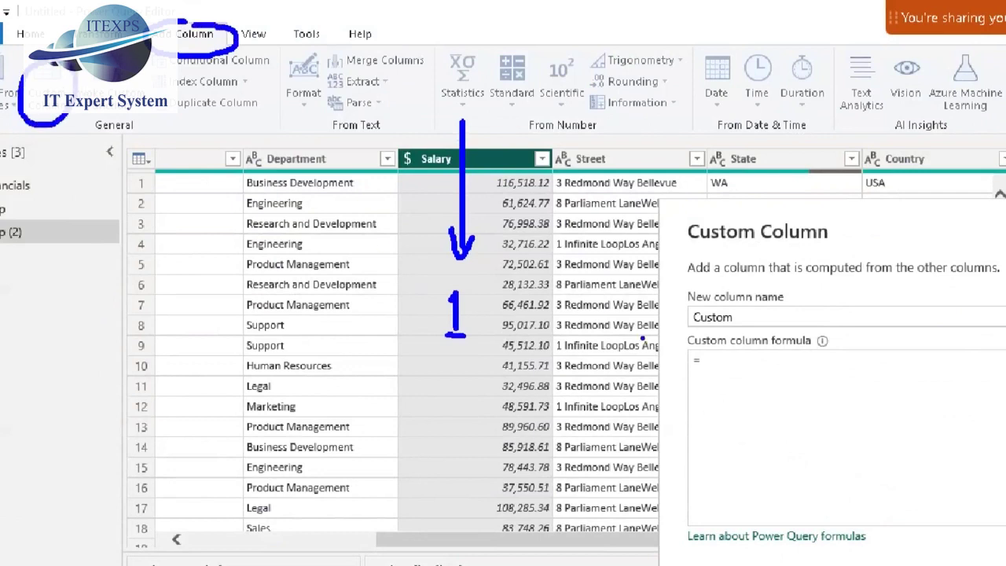
pyautogui.moveTo(684, 318)
pyautogui.mouseDown()
pyautogui.moveTo(730, 292)
pyautogui.moveTo(679, 306)
pyautogui.moveTo(719, 340)
pyautogui.mouseUp()
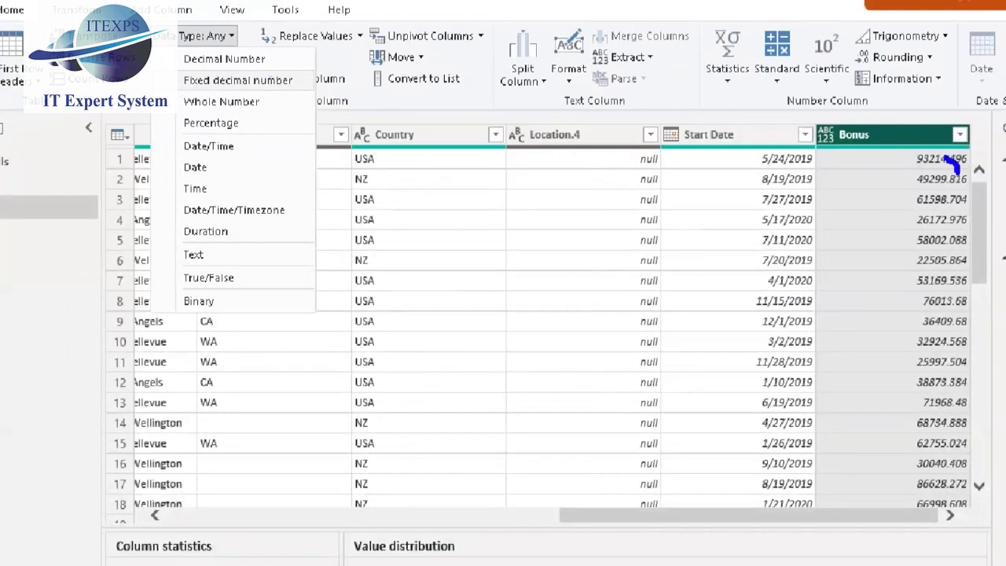
# - Set the data type of the Bonus column to Fixed decimal number
pyautogui.moveTo(824, 143)
pyautogui.mouseDown()
pyautogui.moveTo(834, 158)
pyautogui.moveTo(902, 129)
pyautogui.moveTo(886, 162)
pyautogui.mouseUp()
pyautogui.moveTo(821, 132)
pyautogui.mouseDown()
pyautogui.moveTo(178, 4)
pyautogui.moveTo(78, 9)
pyautogui.moveTo(108, 46)
pyautogui.moveTo(202, 96)
pyautogui.mouseUp()
pyautogui.press('Escape')
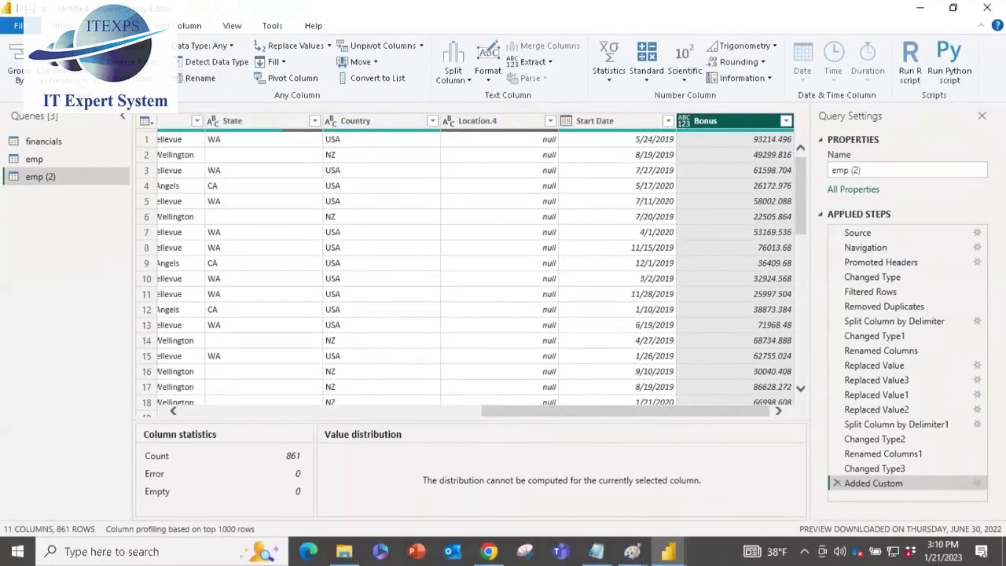
pyautogui.click(204, 47)
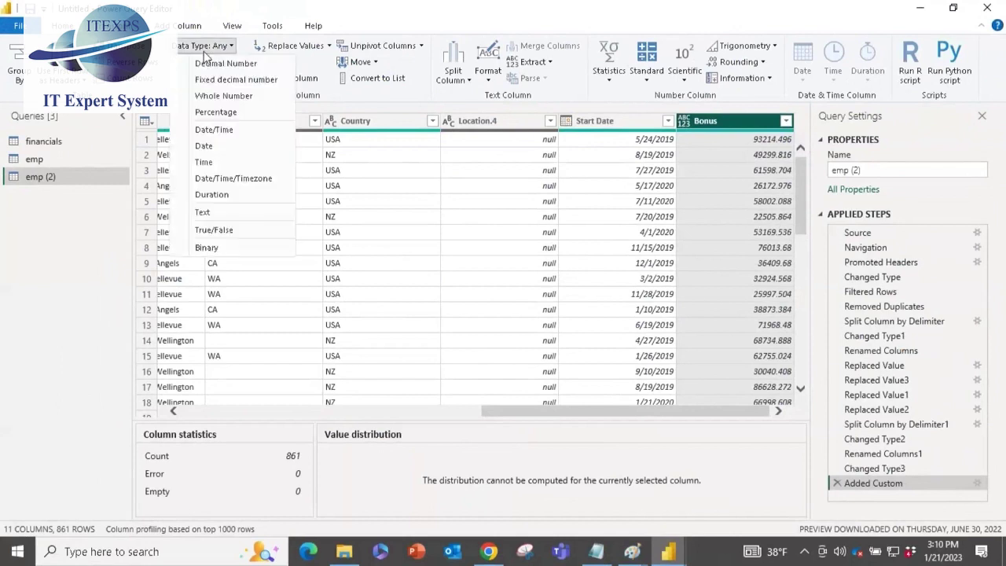
pyautogui.click(236, 79)
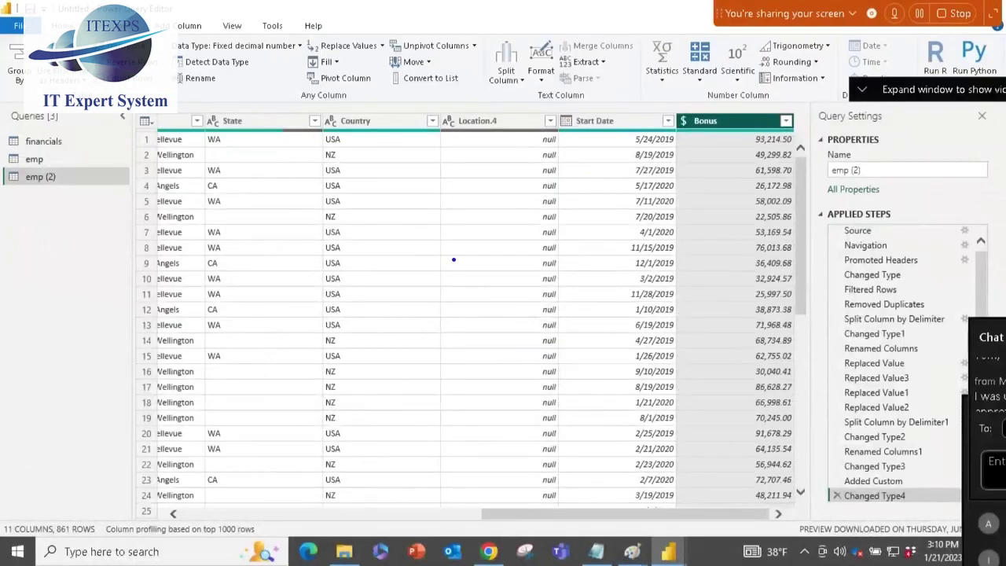
pyautogui.moveTo(383, 233)
pyautogui.mouseDown()
pyautogui.moveTo(390, 275)
pyautogui.moveTo(359, 275)
pyautogui.mouseUp()
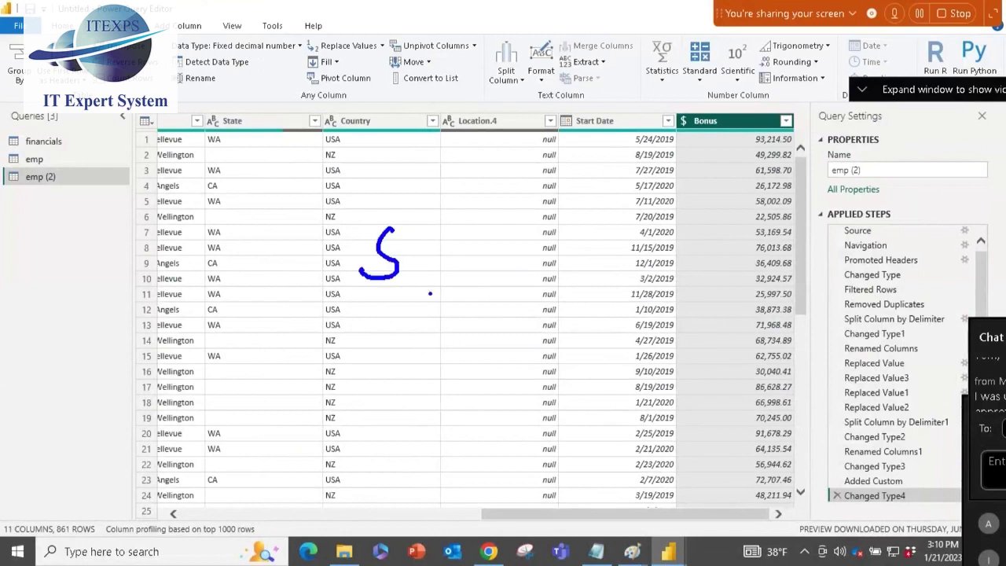
pyautogui.moveTo(481, 229)
pyautogui.mouseDown()
pyautogui.moveTo(482, 261)
pyautogui.moveTo(492, 239)
pyautogui.moveTo(492, 252)
pyautogui.moveTo(445, 261)
pyautogui.moveTo(461, 244)
pyautogui.mouseUp()
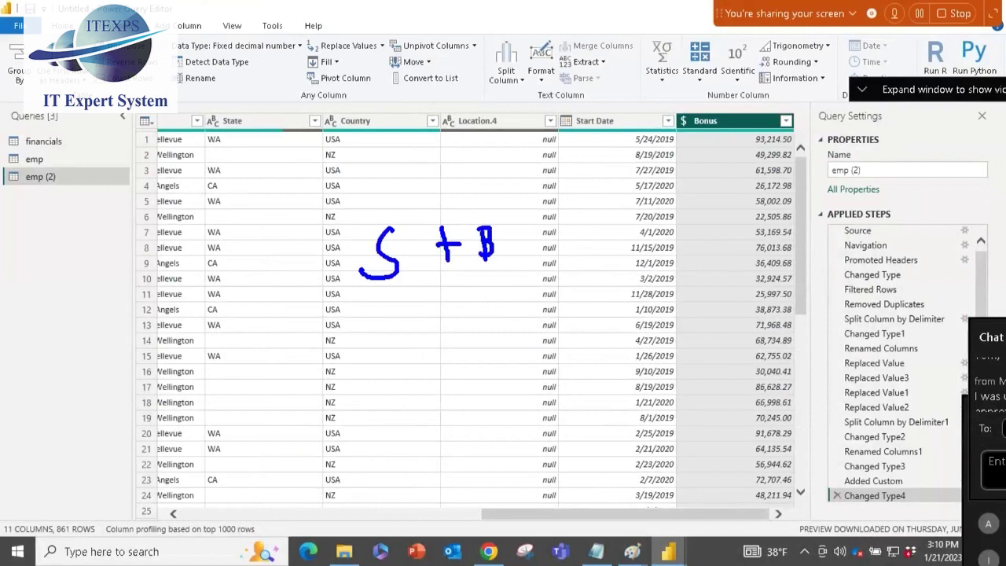
pyautogui.moveTo(526, 234); pyautogui.dragTo(556, 236)
pyautogui.moveTo(534, 244); pyautogui.dragTo(561, 254)
pyautogui.moveTo(606, 212)
pyautogui.mouseDown()
pyautogui.moveTo(609, 249)
pyautogui.moveTo(604, 223)
pyautogui.moveTo(622, 244)
pyautogui.moveTo(624, 212)
pyautogui.mouseUp()
pyautogui.moveTo(633, 226)
pyautogui.mouseDown()
pyautogui.moveTo(644, 222)
pyautogui.moveTo(652, 236)
pyautogui.mouseUp()
pyautogui.click(660, 227)
pyautogui.moveTo(655, 193)
pyautogui.mouseDown()
pyautogui.moveTo(650, 228)
pyautogui.moveTo(669, 212)
pyautogui.moveTo(680, 220)
pyautogui.moveTo(708, 209)
pyautogui.mouseUp()
pyautogui.moveTo(712, 178)
pyautogui.mouseDown()
pyautogui.moveTo(710, 212)
pyautogui.moveTo(739, 191)
pyautogui.moveTo(751, 206)
pyautogui.mouseUp()
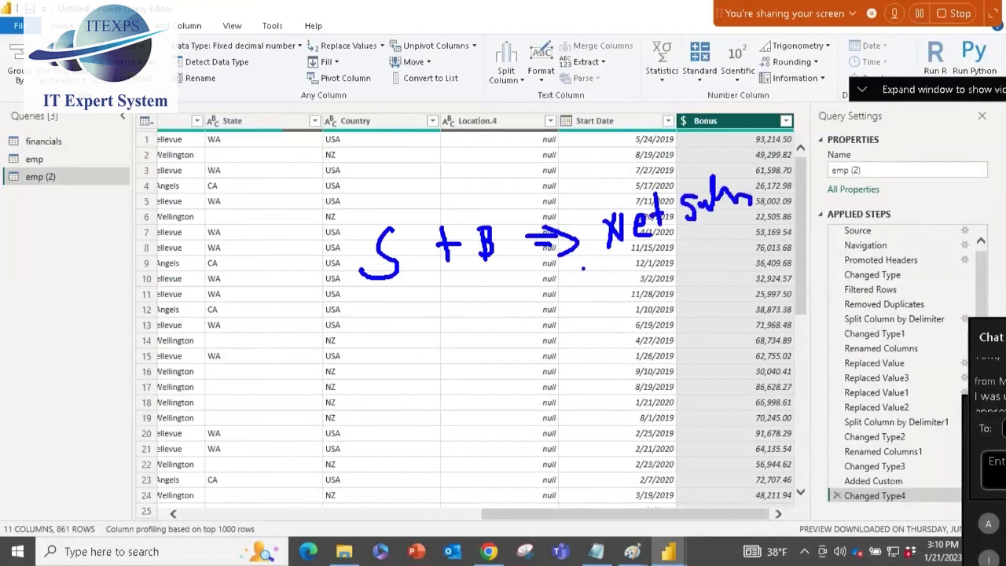
pyautogui.moveTo(586, 266); pyautogui.dragTo(814, 221)
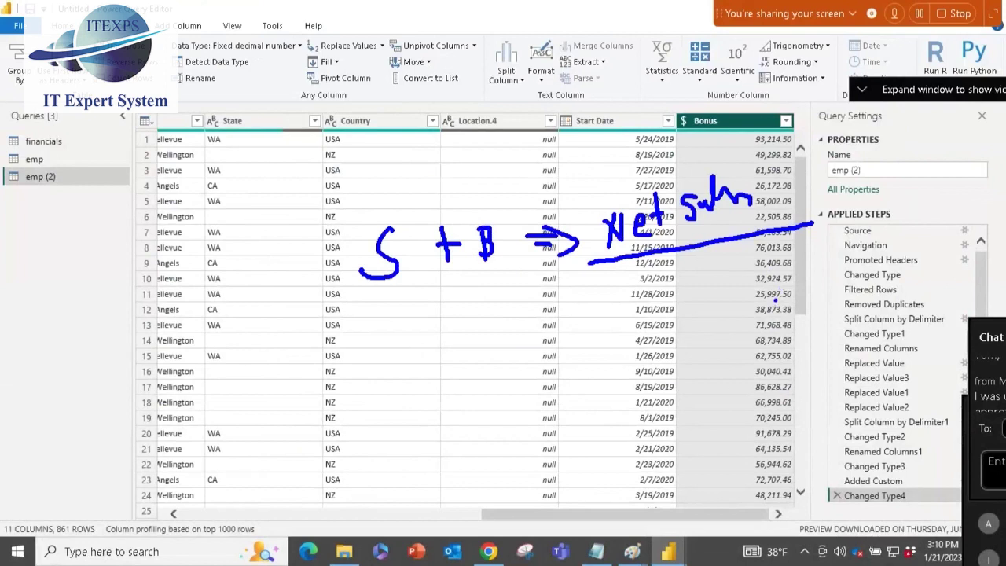
pyautogui.press('Escape')
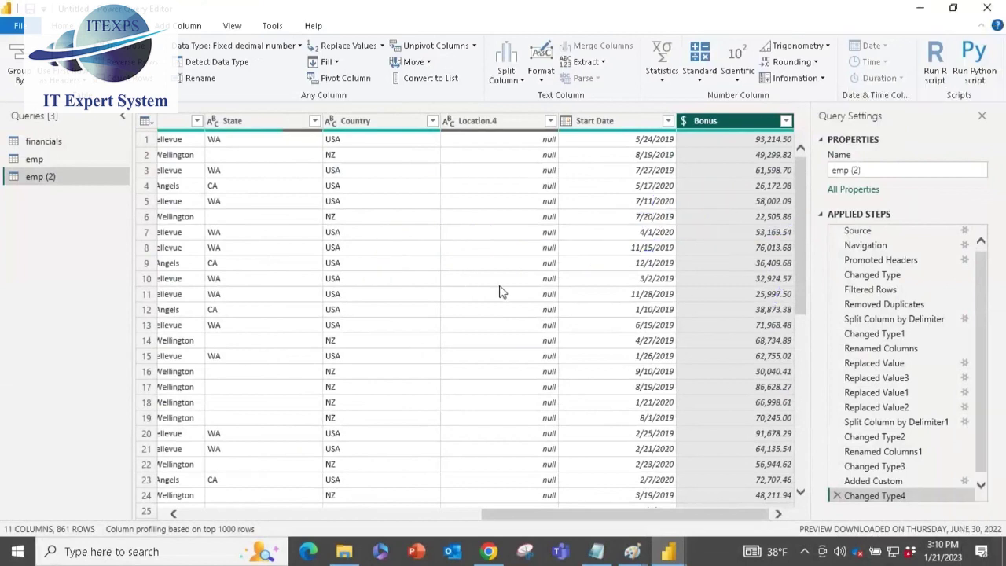
pyautogui.moveTo(497, 516); pyautogui.dragTo(531, 524)
pyautogui.click(721, 116)
pyautogui.moveTo(474, 413); pyautogui.dragTo(284, 430)
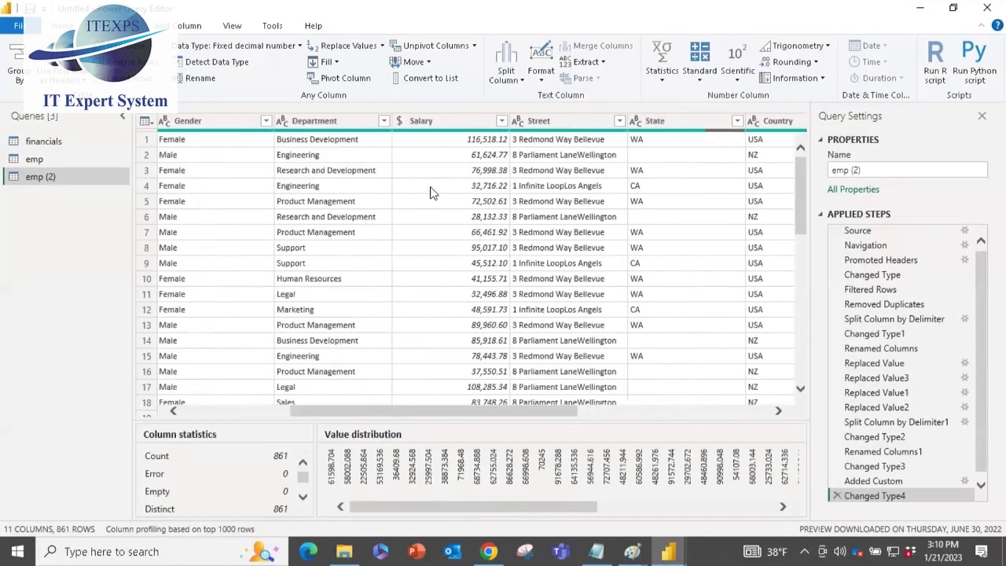
pyautogui.click(435, 123)
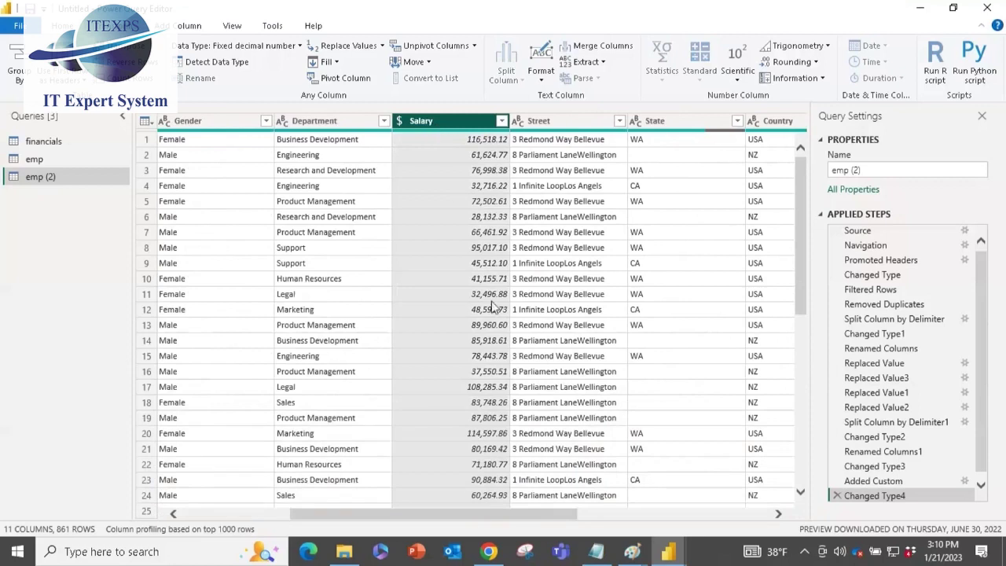
pyautogui.moveTo(500, 516); pyautogui.dragTo(886, 560)
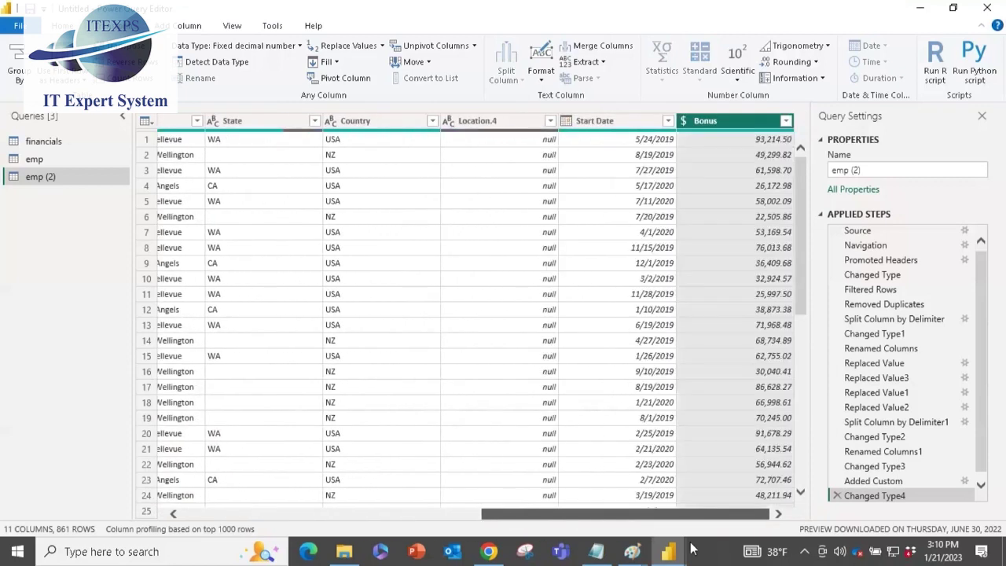
pyautogui.hscroll(-5, 503, 272)
pyautogui.click(507, 262)
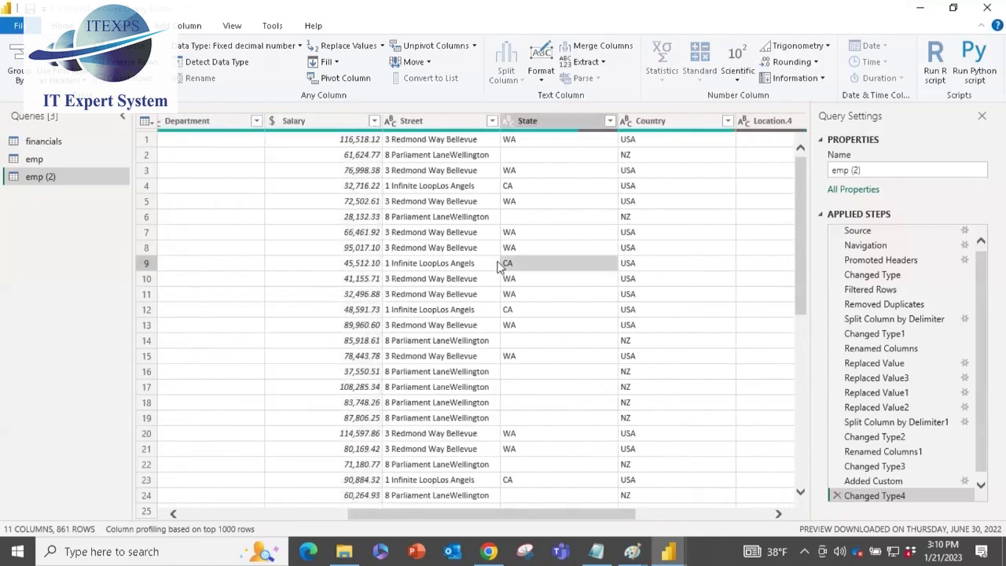
# - Add a new column that sums the Salary and Bonus columns with the standard Add operation
pyautogui.click(323, 125)
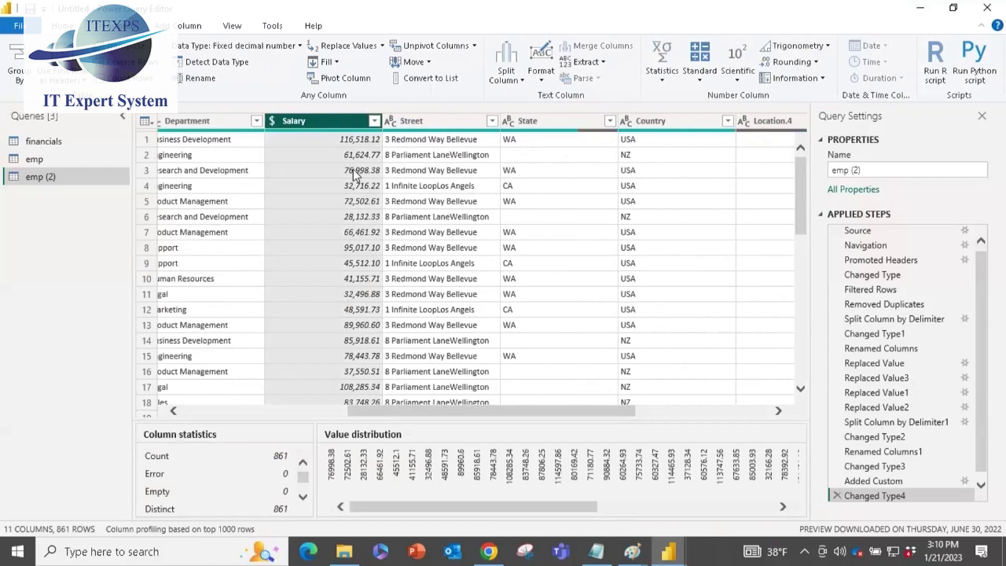
pyautogui.moveTo(466, 506); pyautogui.dragTo(627, 507)
pyautogui.moveTo(583, 413); pyautogui.dragTo(784, 429)
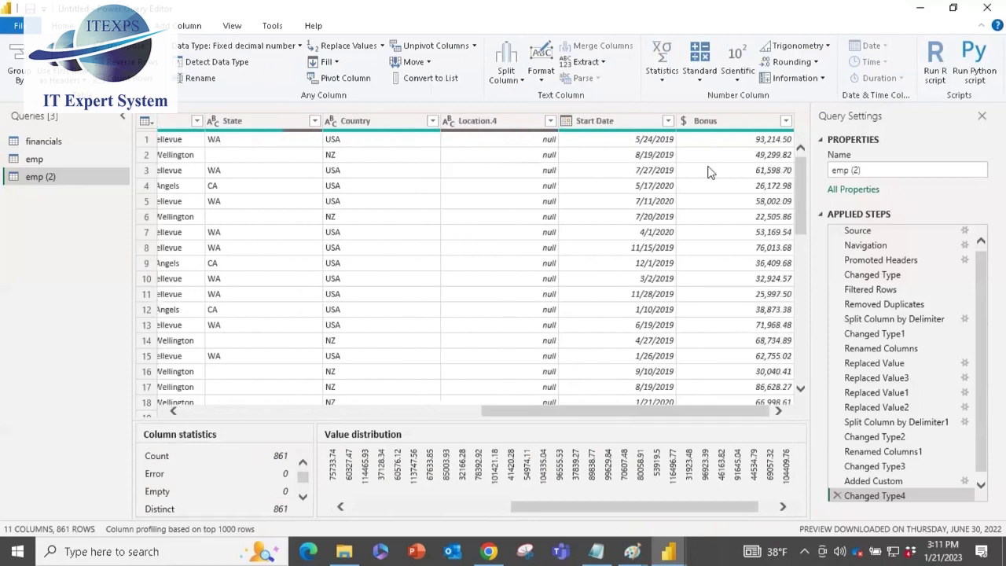
pyautogui.click(730, 121)
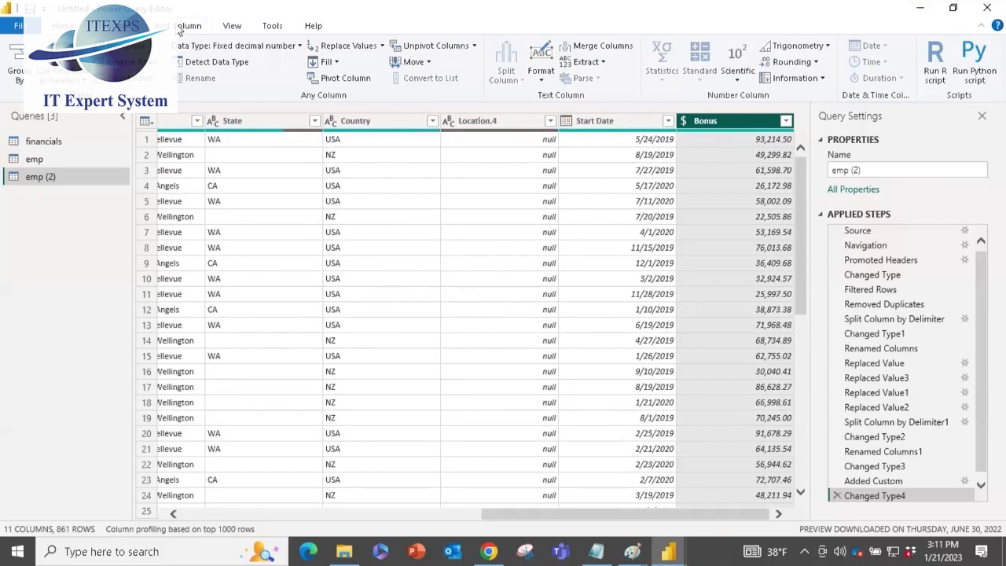
pyautogui.click(179, 27)
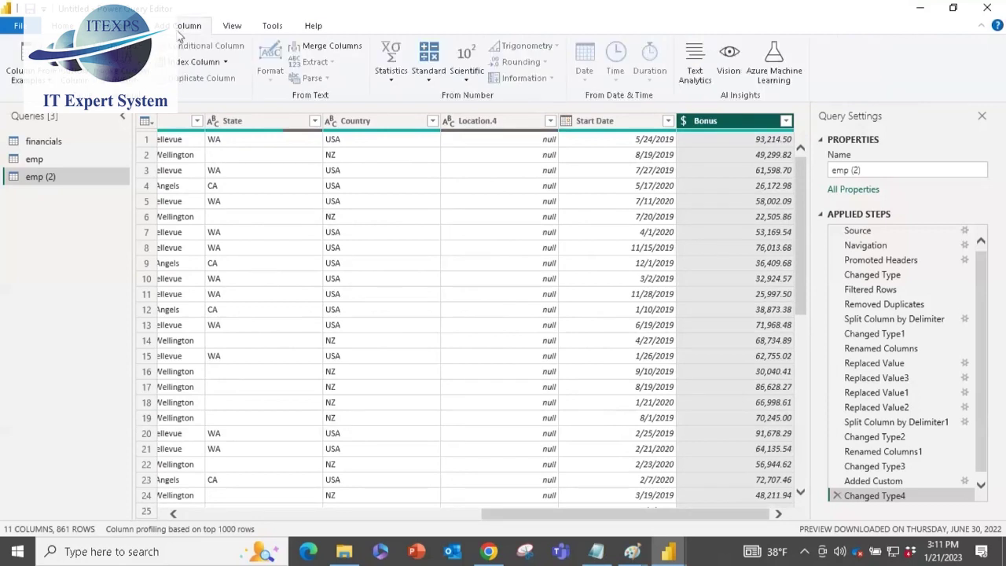
pyautogui.click(424, 78)
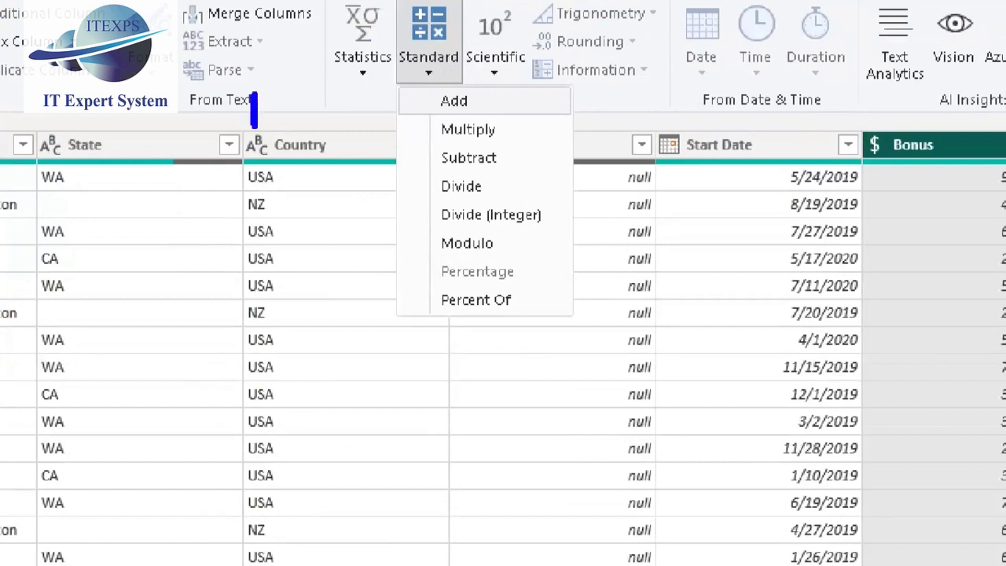
pyautogui.moveTo(319, 91)
pyautogui.mouseDown()
pyautogui.moveTo(321, 123)
pyautogui.moveTo(319, 110)
pyautogui.moveTo(368, 90)
pyautogui.moveTo(348, 129)
pyautogui.moveTo(376, 136)
pyautogui.moveTo(375, 86)
pyautogui.mouseUp()
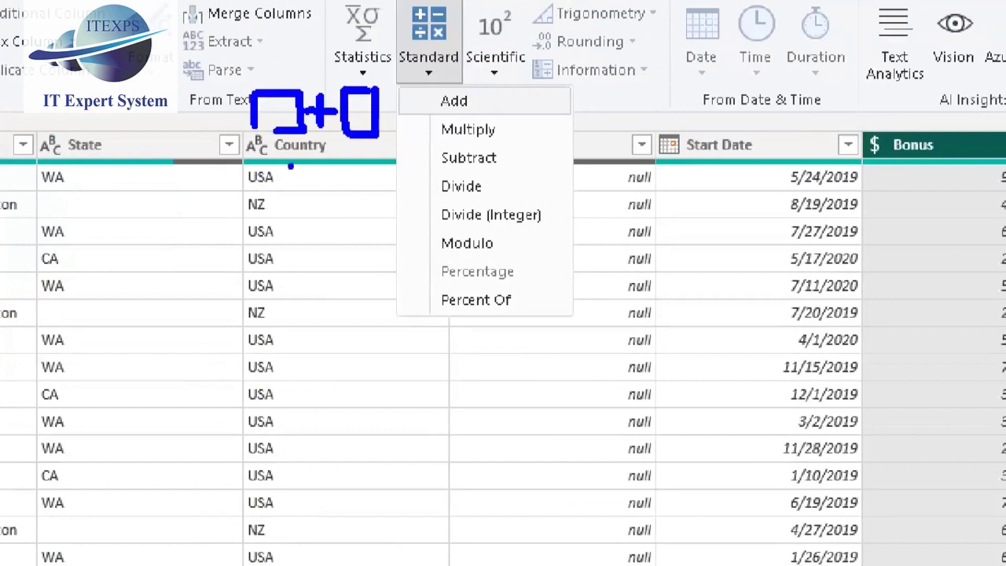
pyautogui.moveTo(308, 168); pyautogui.dragTo(327, 167)
pyautogui.moveTo(266, 148)
pyautogui.mouseDown()
pyautogui.moveTo(242, 149)
pyautogui.moveTo(250, 188)
pyautogui.moveTo(267, 188)
pyautogui.mouseUp()
pyautogui.moveTo(267, 188); pyautogui.dragTo(266, 153)
pyautogui.click(300, 166)
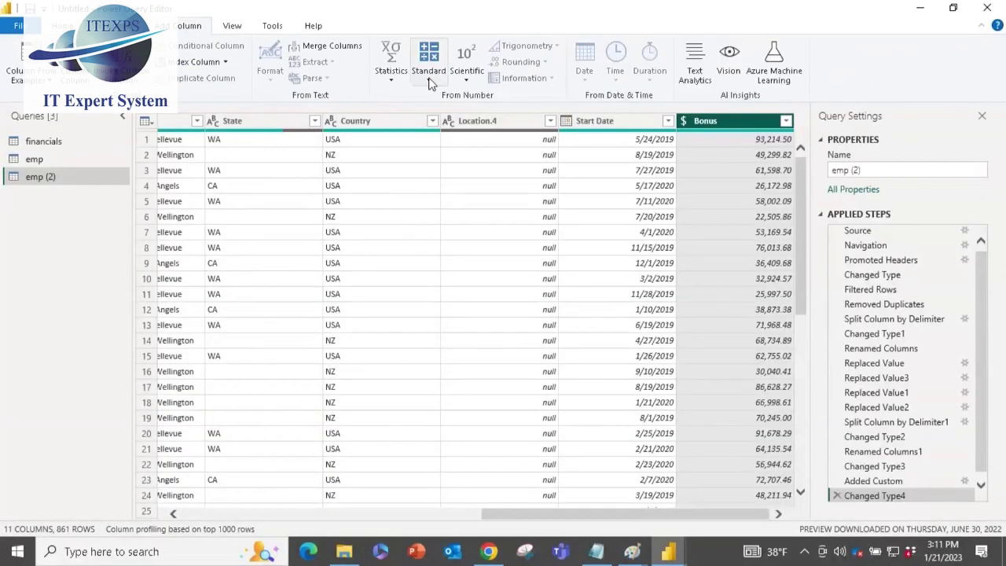
pyautogui.click(428, 46)
pyautogui.click(441, 97)
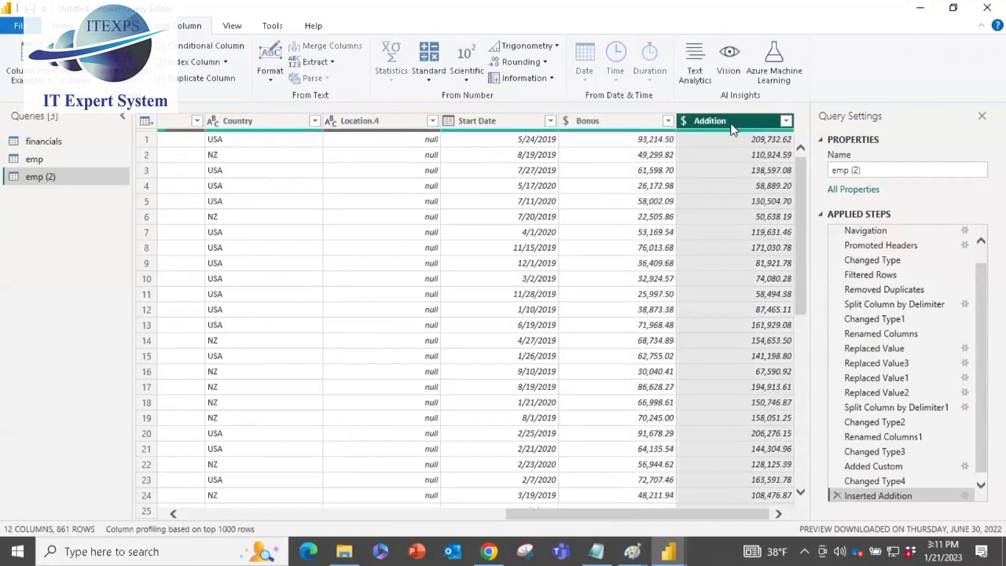
# - Rename the Addition column as Net Pay
pyautogui.doubleClick(731, 124)
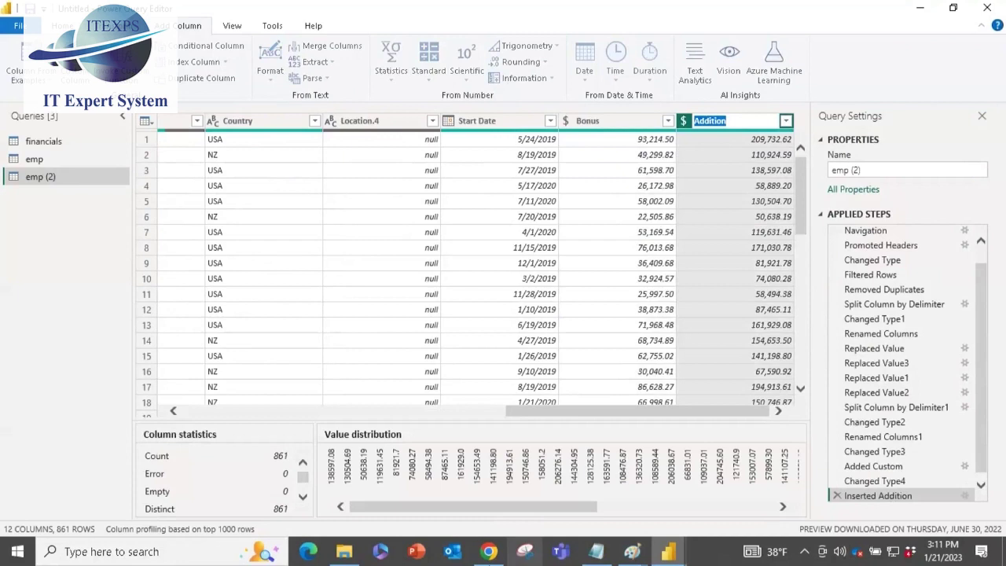
pyautogui.write('Net')
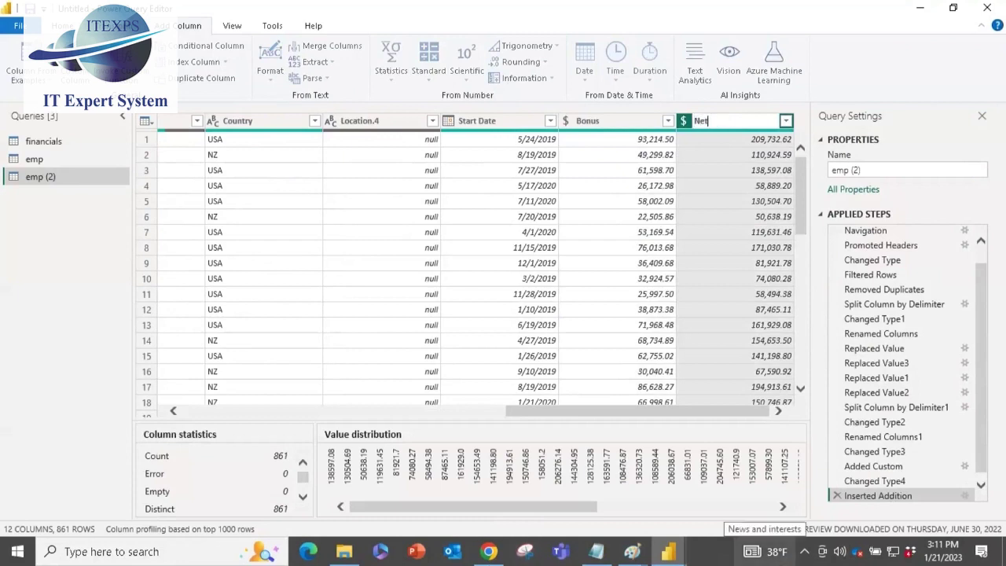
pyautogui.write(' Pay')
pyautogui.press('Return')
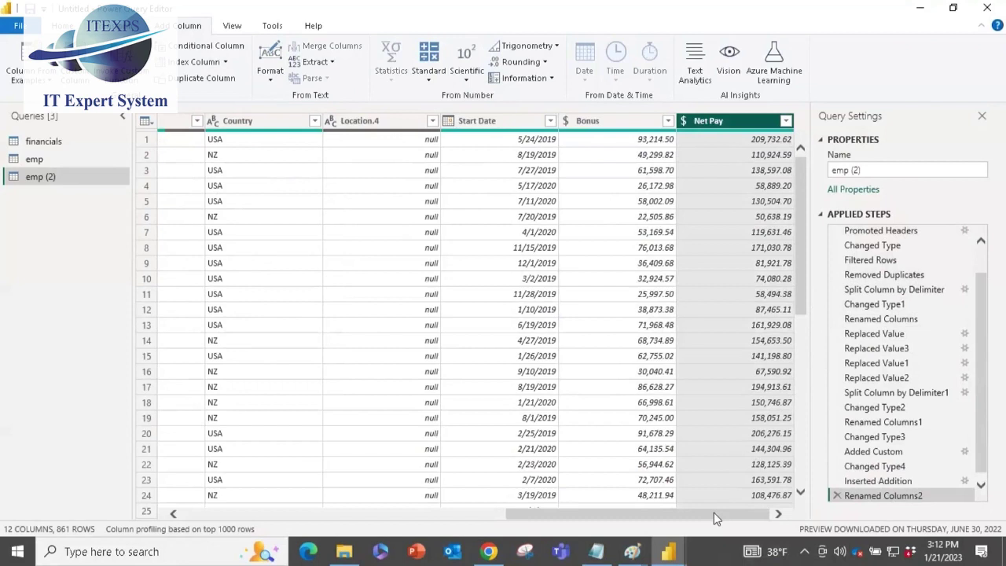
# - Convert the text in the First column to UPPERCASE in place
pyautogui.moveTo(712, 512); pyautogui.dragTo(246, 495)
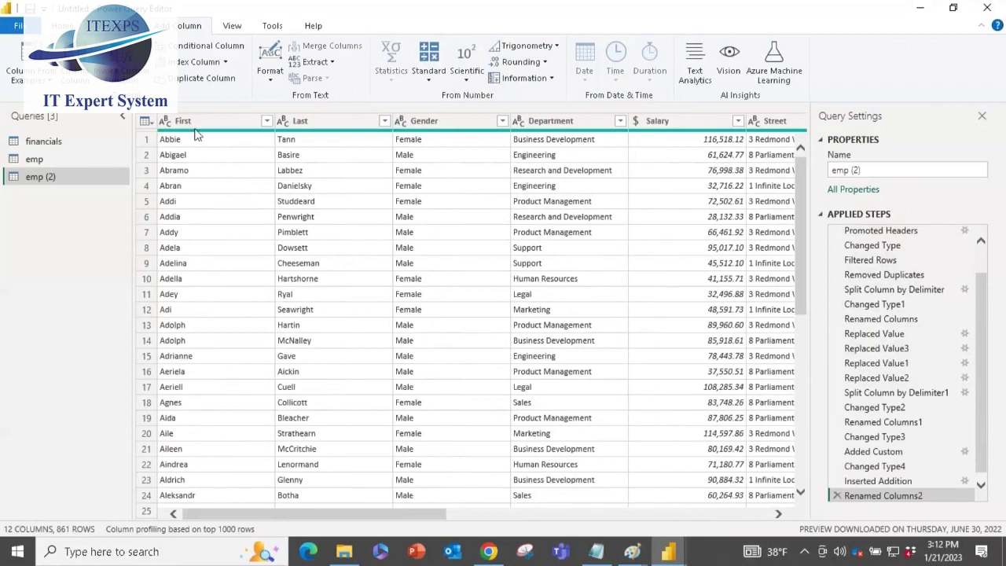
pyautogui.click(232, 123)
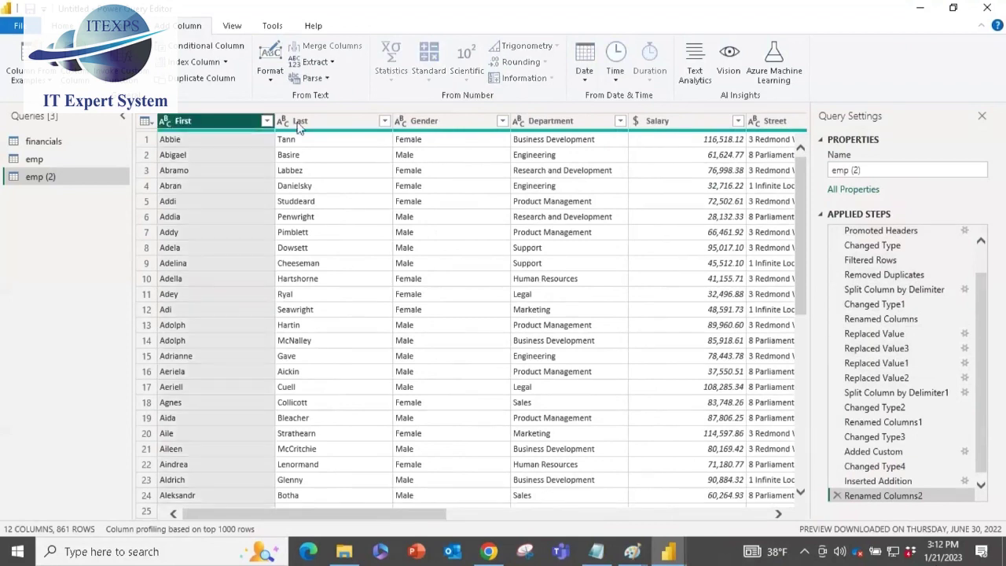
pyautogui.click(298, 123)
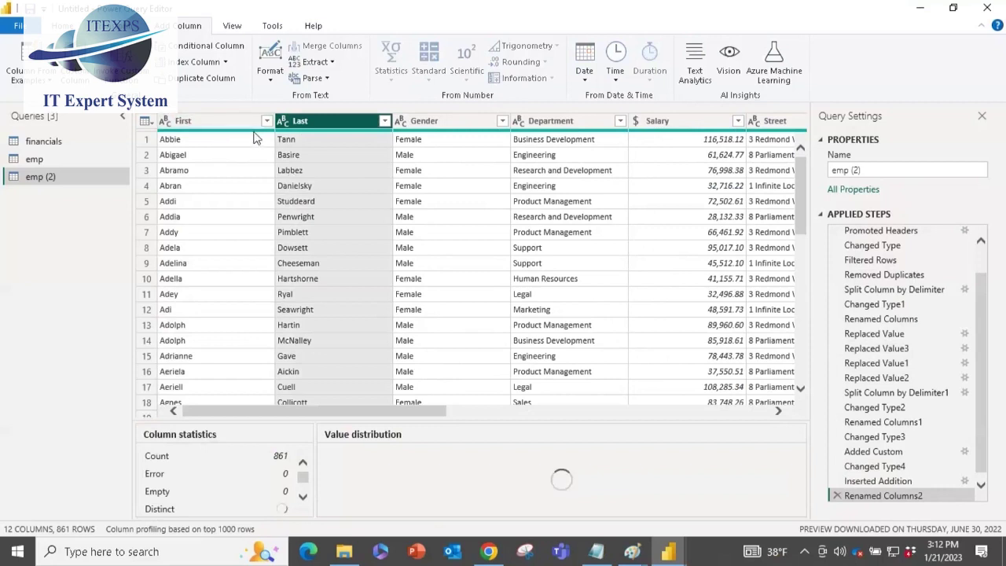
pyautogui.click(193, 122)
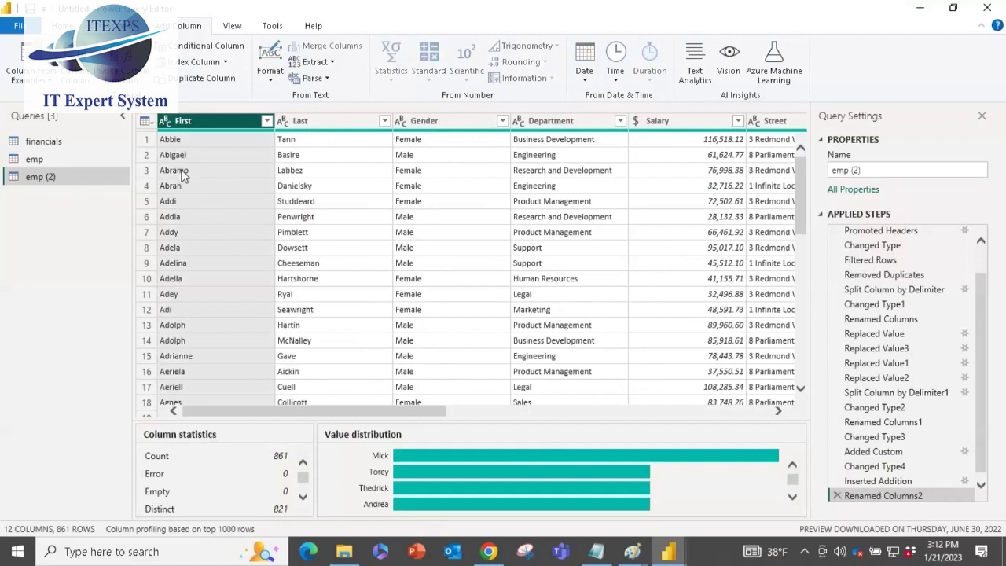
pyautogui.click(114, 26)
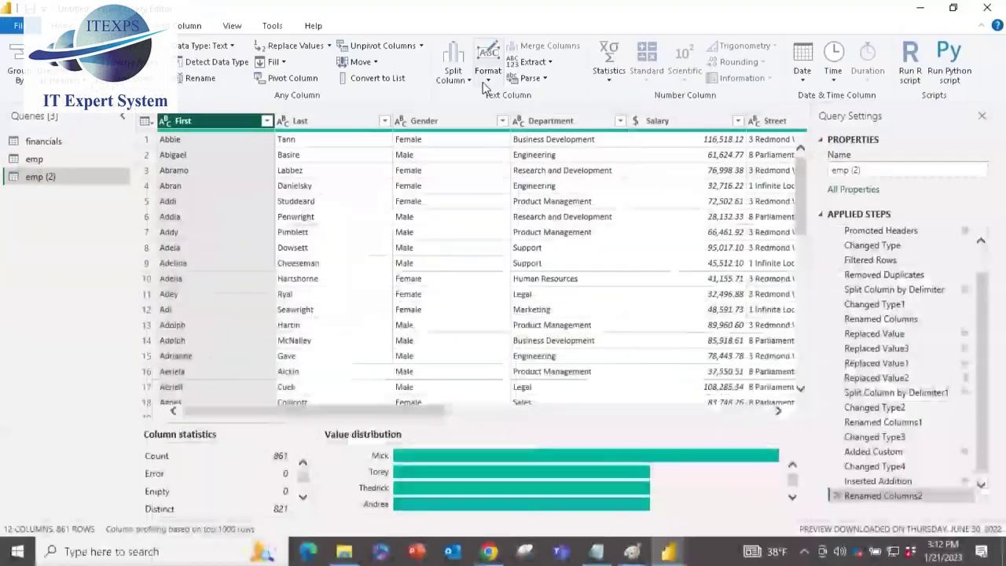
pyautogui.click(487, 82)
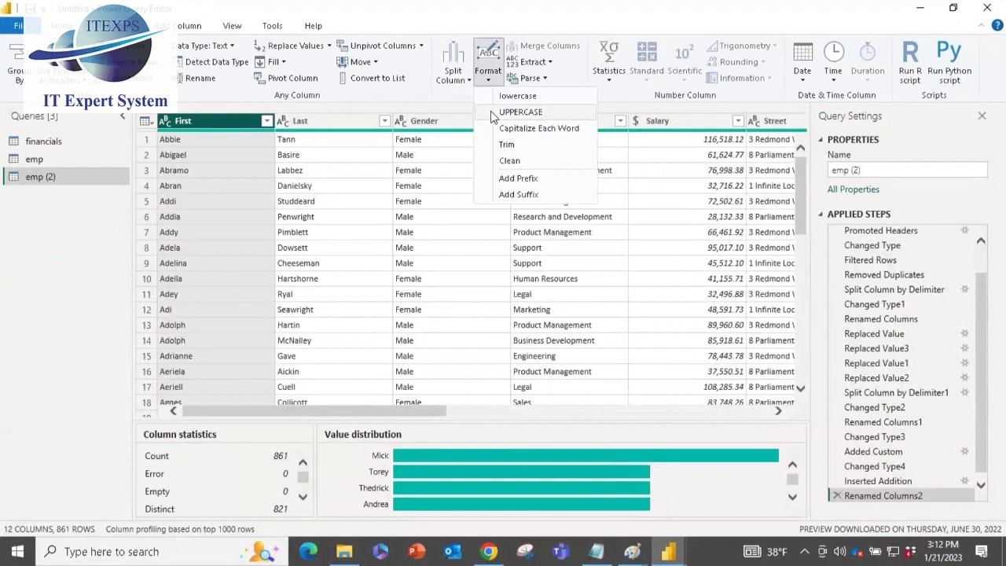
pyautogui.click(511, 112)
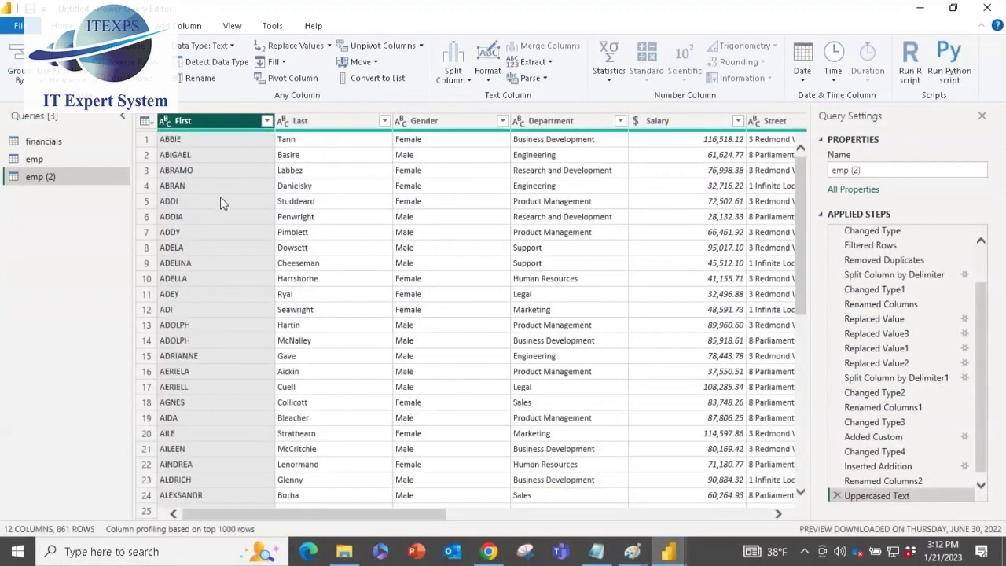
# - Apply Capitalize Each Word formatting in place to the Last column and to the First column
pyautogui.click(304, 119)
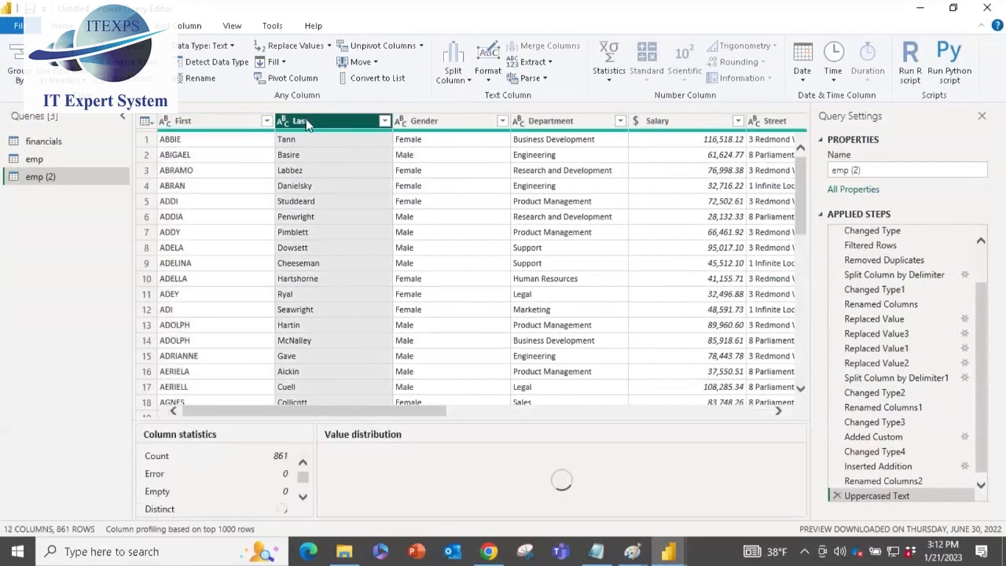
pyautogui.click(487, 75)
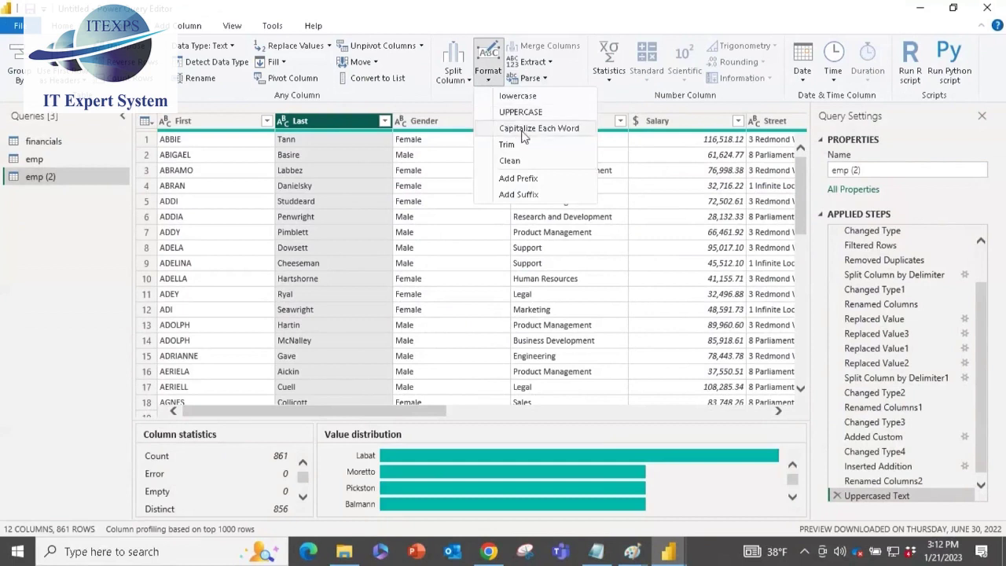
pyautogui.click(560, 127)
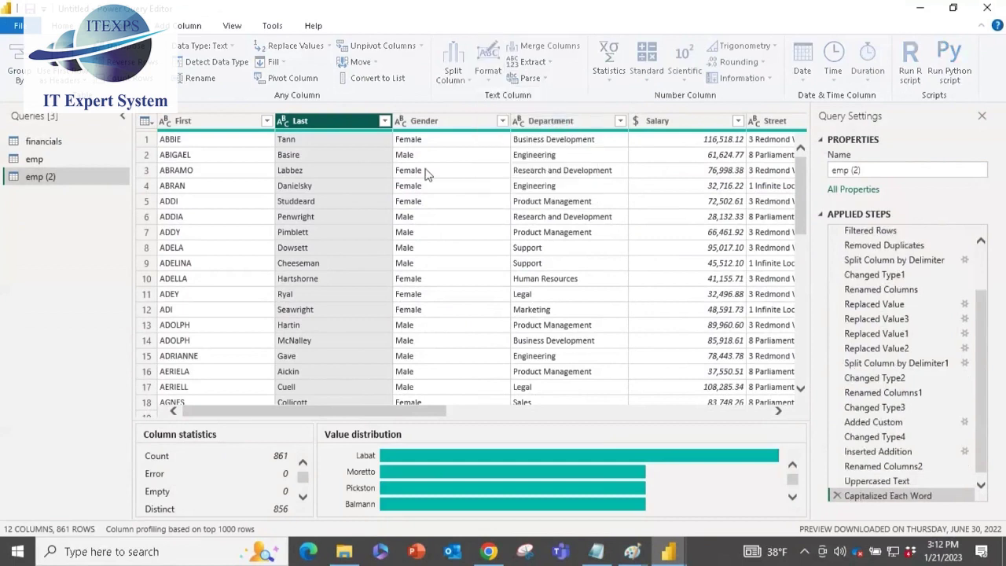
pyautogui.click(197, 122)
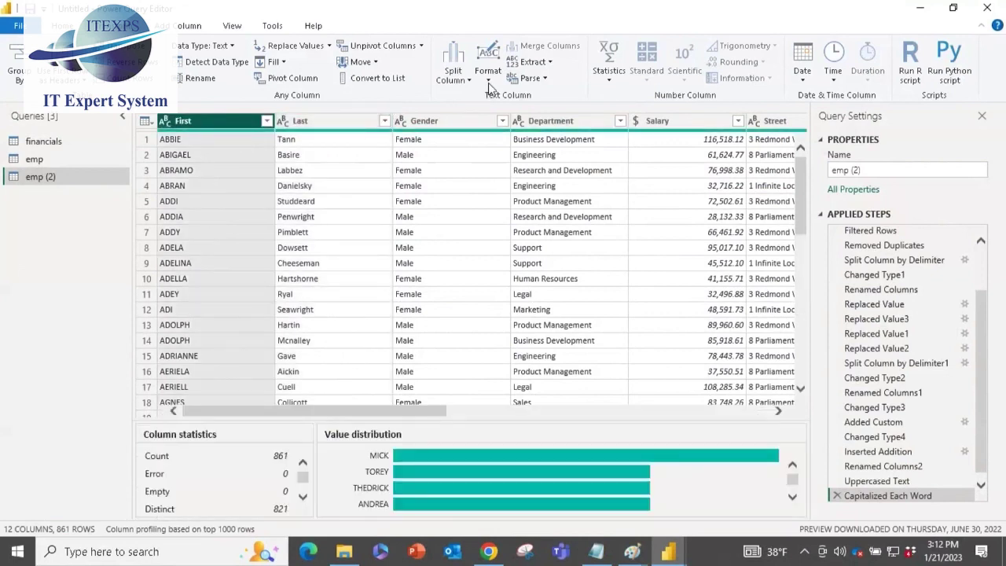
pyautogui.click(487, 77)
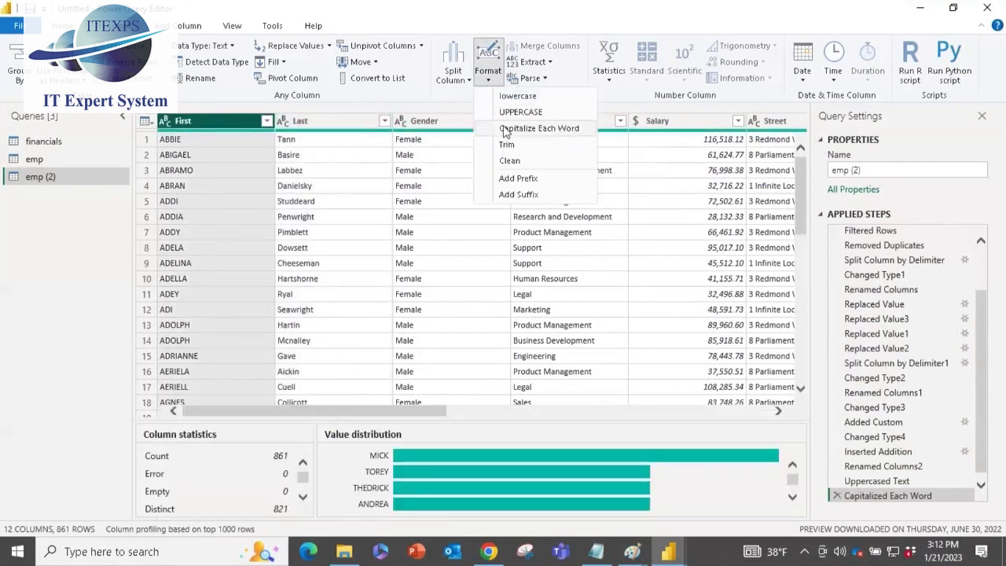
pyautogui.click(506, 129)
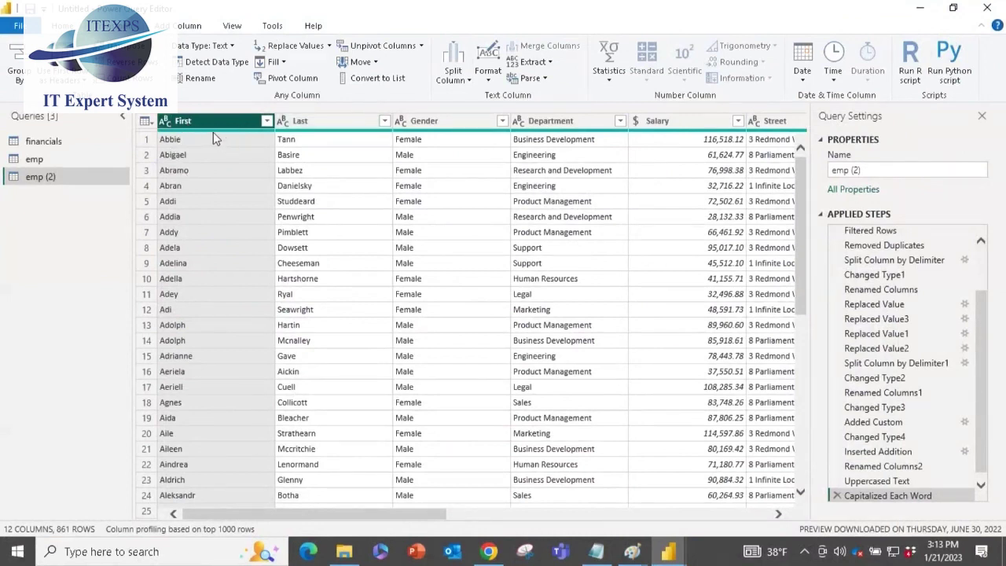
pyautogui.click(286, 125)
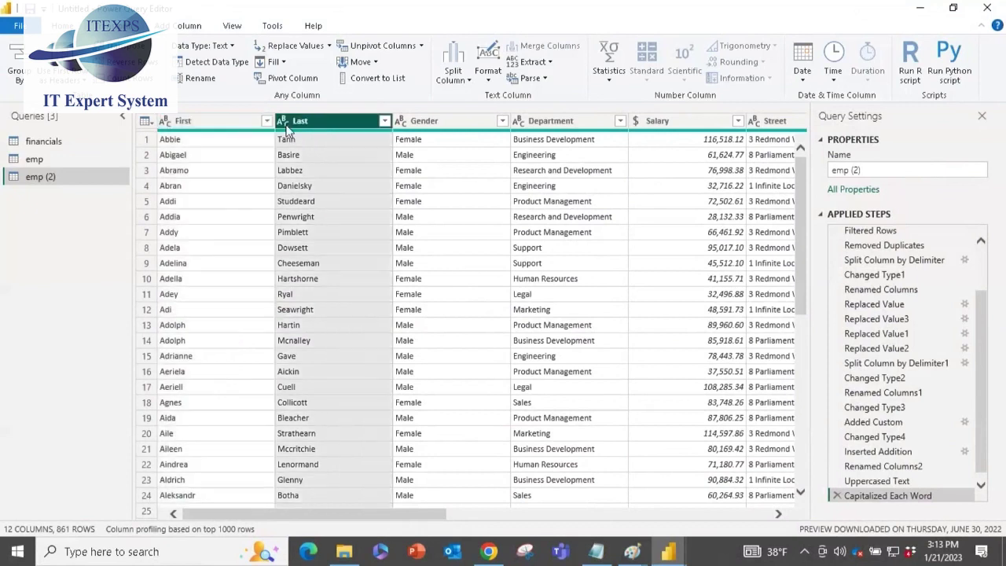
pyautogui.click(238, 126)
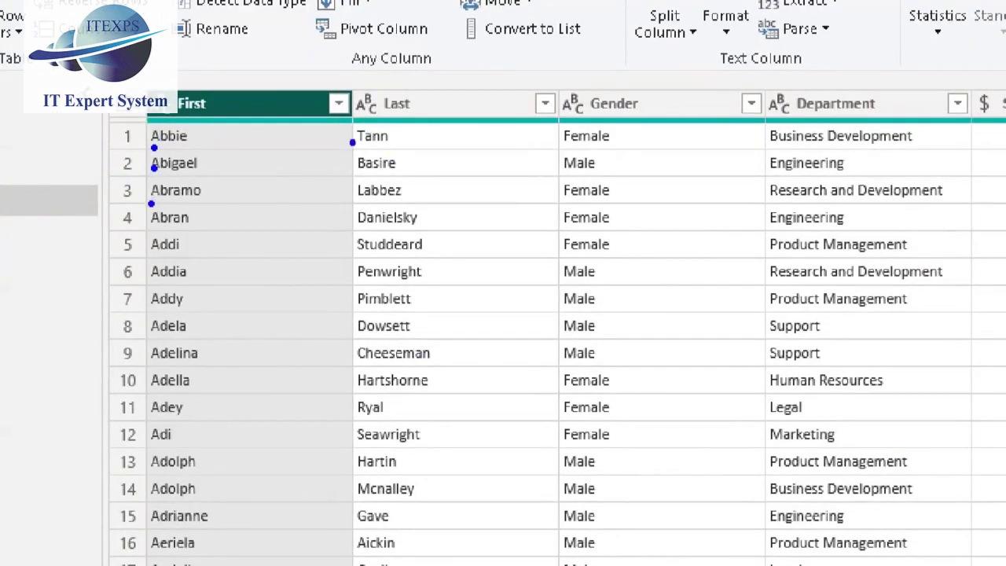
pyautogui.moveTo(160, 128)
pyautogui.mouseDown()
pyautogui.moveTo(182, 111)
pyautogui.moveTo(271, 113)
pyautogui.mouseUp()
pyautogui.moveTo(480, 143)
pyautogui.mouseDown()
pyautogui.moveTo(522, 135)
pyautogui.moveTo(473, 180)
pyautogui.moveTo(507, 175)
pyautogui.mouseUp()
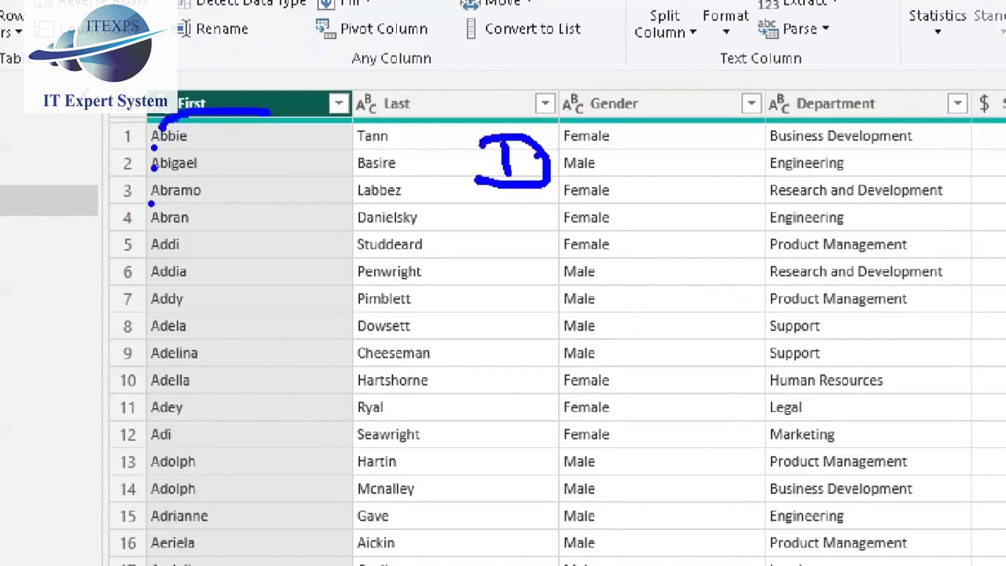
pyautogui.moveTo(546, 134); pyautogui.dragTo(577, 173)
pyautogui.moveTo(591, 125); pyautogui.dragTo(568, 146)
pyautogui.moveTo(665, 161)
pyautogui.mouseDown()
pyautogui.moveTo(690, 133)
pyautogui.moveTo(696, 159)
pyautogui.mouseUp()
pyautogui.moveTo(673, 149); pyautogui.dragTo(688, 143)
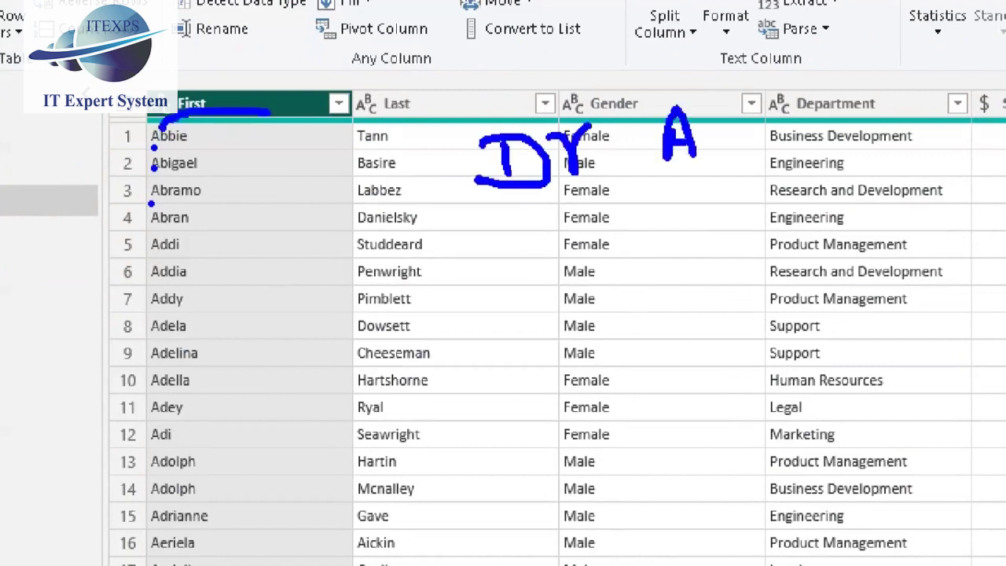
pyautogui.moveTo(752, 116)
pyautogui.mouseDown()
pyautogui.moveTo(786, 111)
pyautogui.moveTo(771, 148)
pyautogui.mouseUp()
pyautogui.moveTo(825, 123)
pyautogui.mouseDown()
pyautogui.moveTo(809, 148)
pyautogui.moveTo(902, 119)
pyautogui.mouseUp()
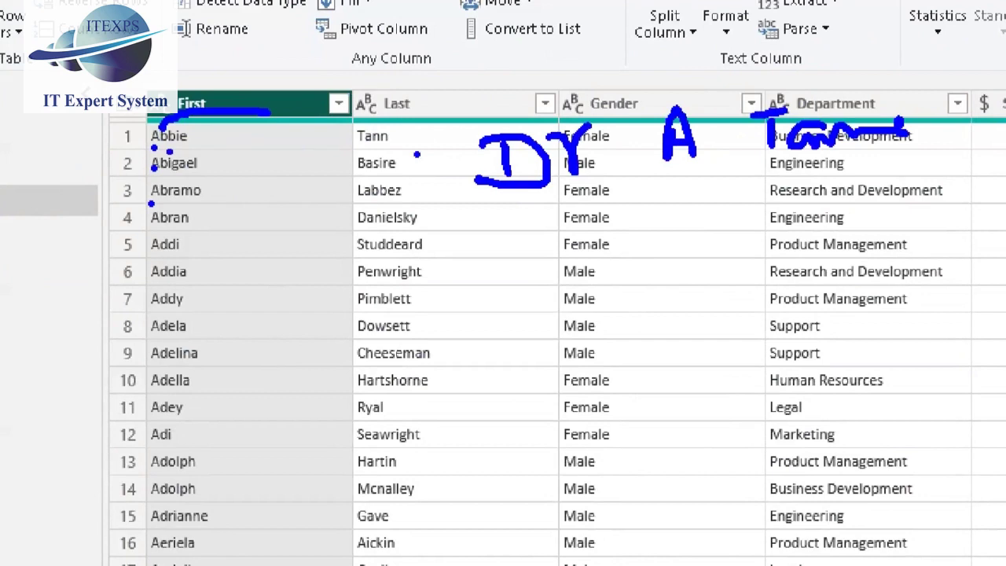
pyautogui.moveTo(568, 98)
pyautogui.mouseDown()
pyautogui.moveTo(475, 183)
pyautogui.moveTo(627, 206)
pyautogui.moveTo(599, 129)
pyautogui.mouseUp()
pyautogui.press('Escape')
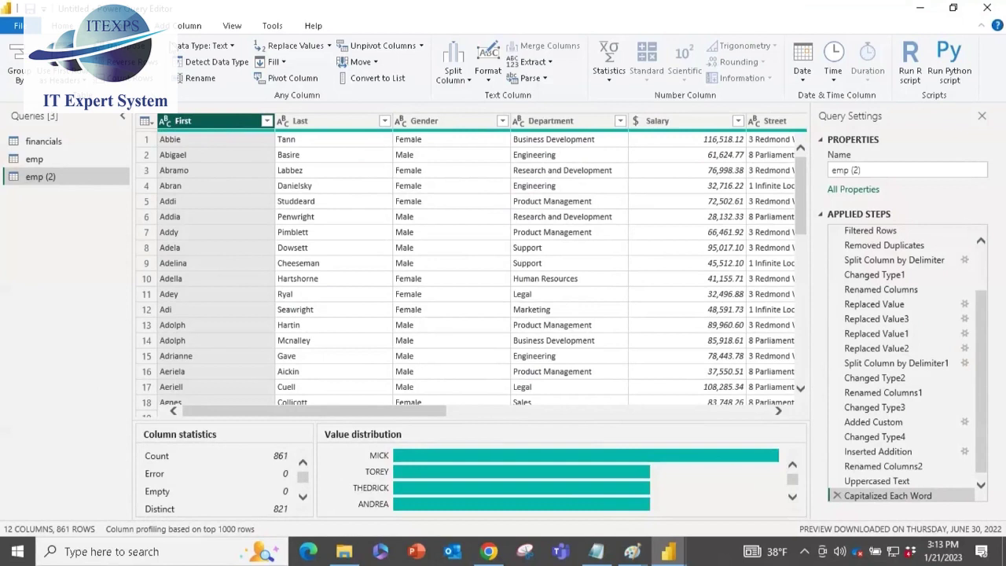
# - Add a new column that extracts the first 1 character of the First column
pyautogui.click(179, 31)
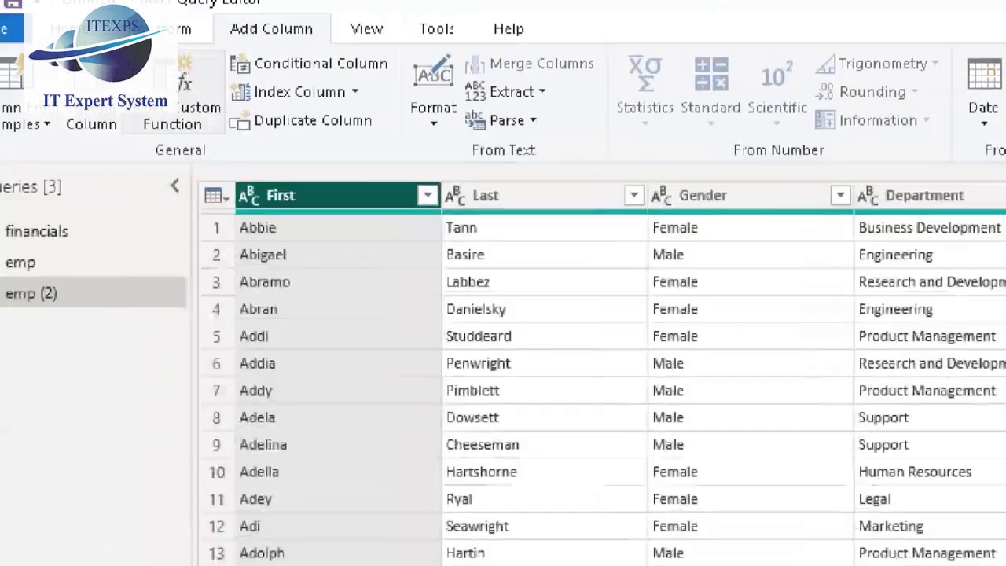
pyautogui.moveTo(226, 46); pyautogui.dragTo(346, 45)
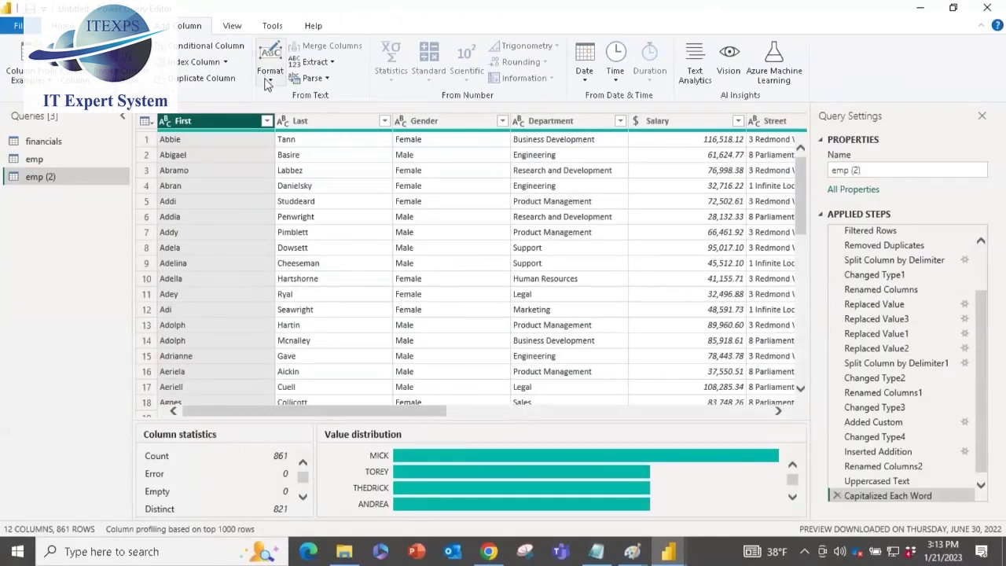
pyautogui.click(269, 80)
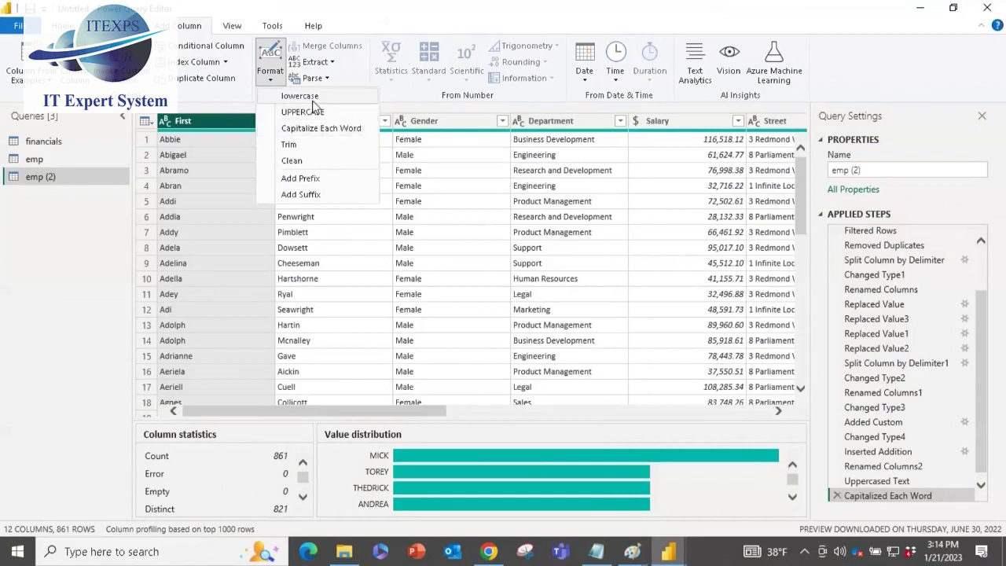
pyautogui.click(322, 63)
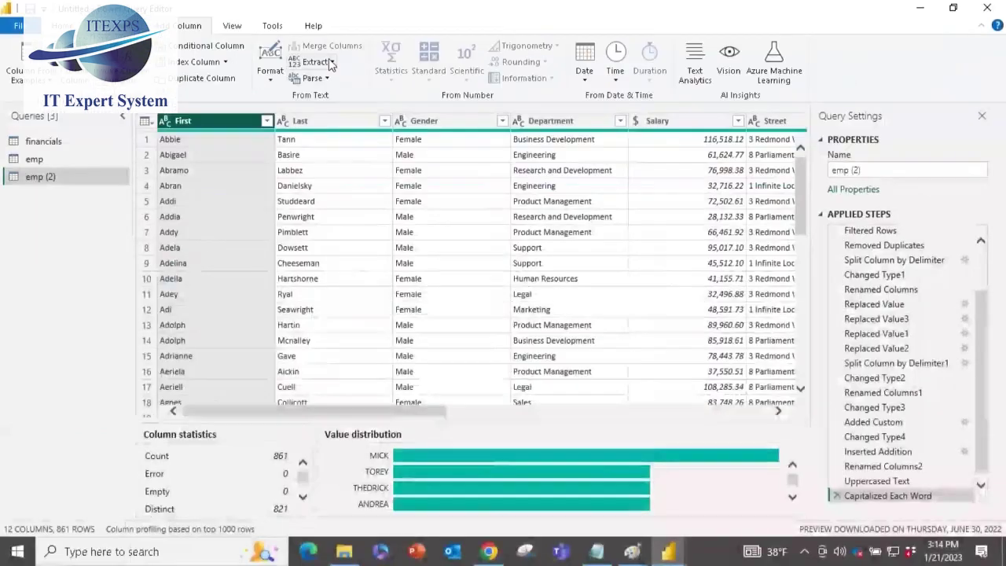
pyautogui.click(331, 63)
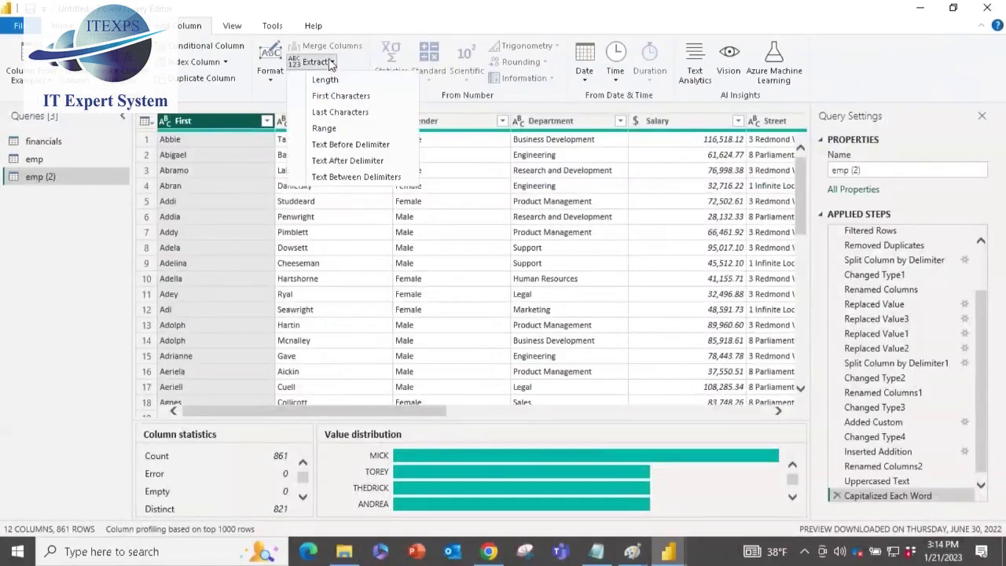
pyautogui.click(338, 97)
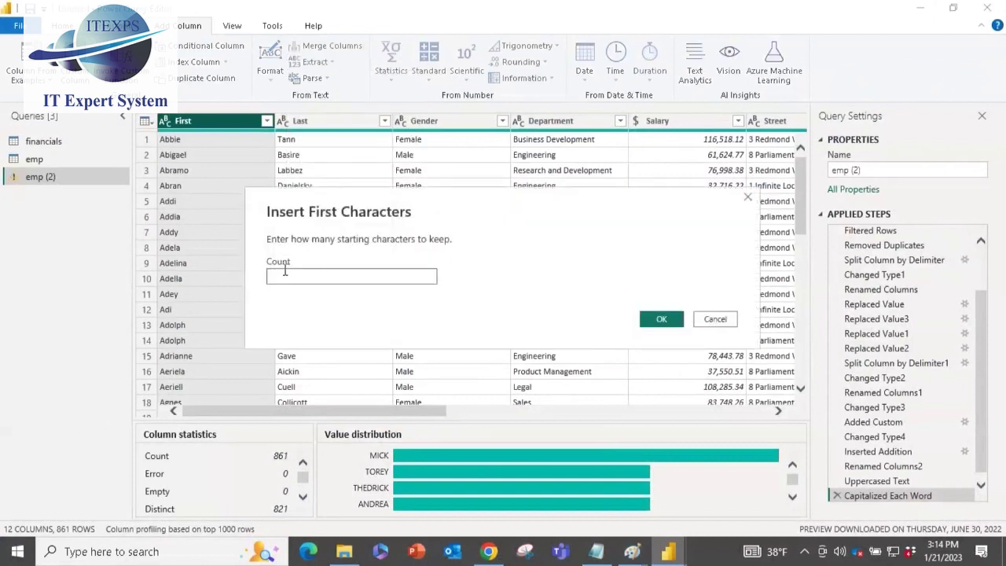
pyautogui.write('1')
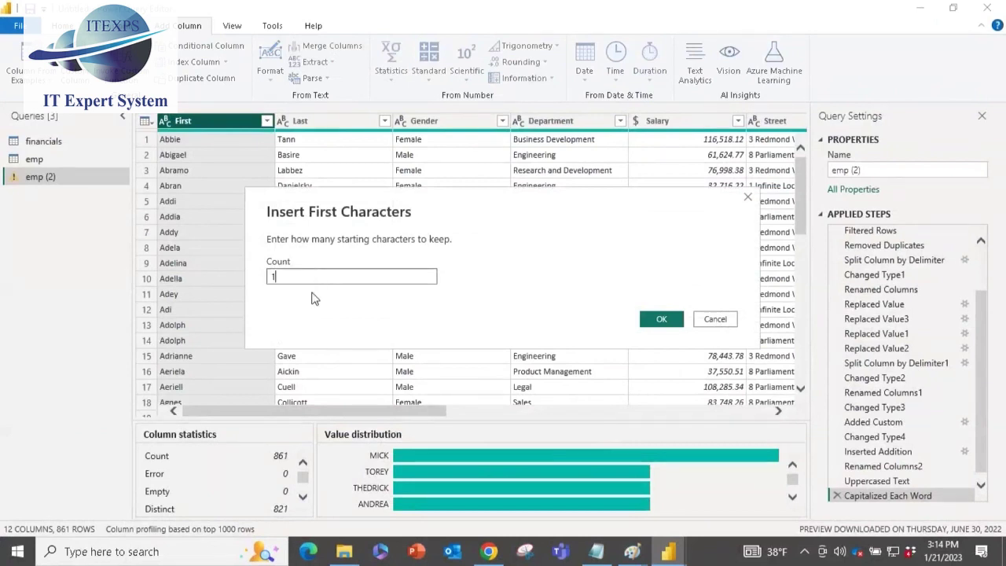
pyautogui.click(660, 320)
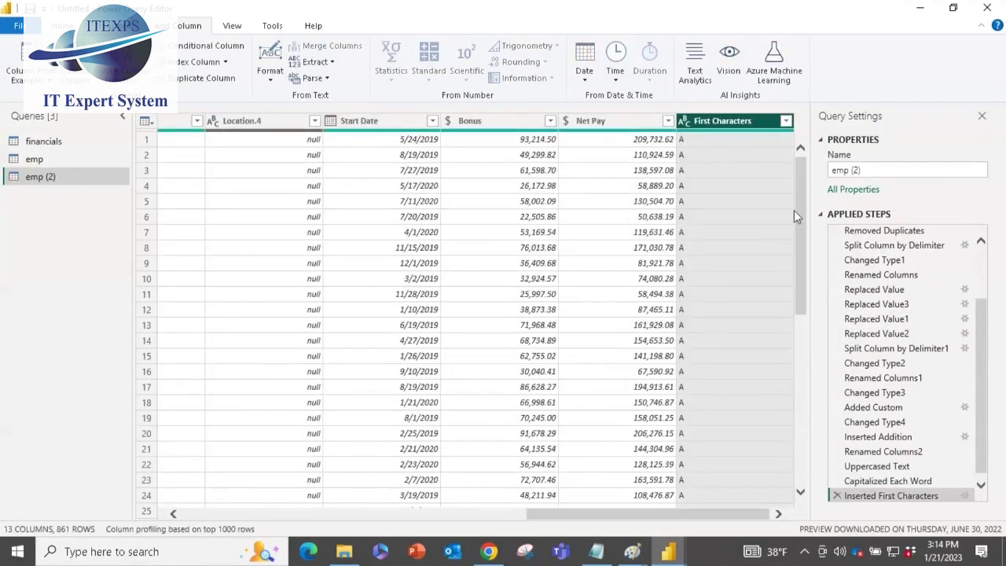
# - Add the prefix "Dr. " to the First Characters column in place and move the column in front of the First column
pyautogui.moveTo(803, 226); pyautogui.dragTo(815, 130)
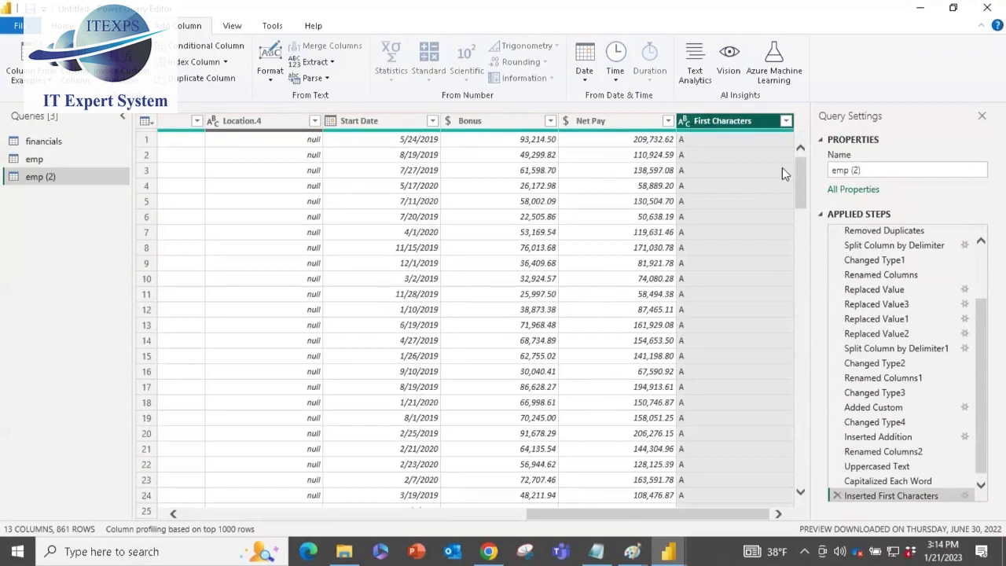
pyautogui.click(745, 121)
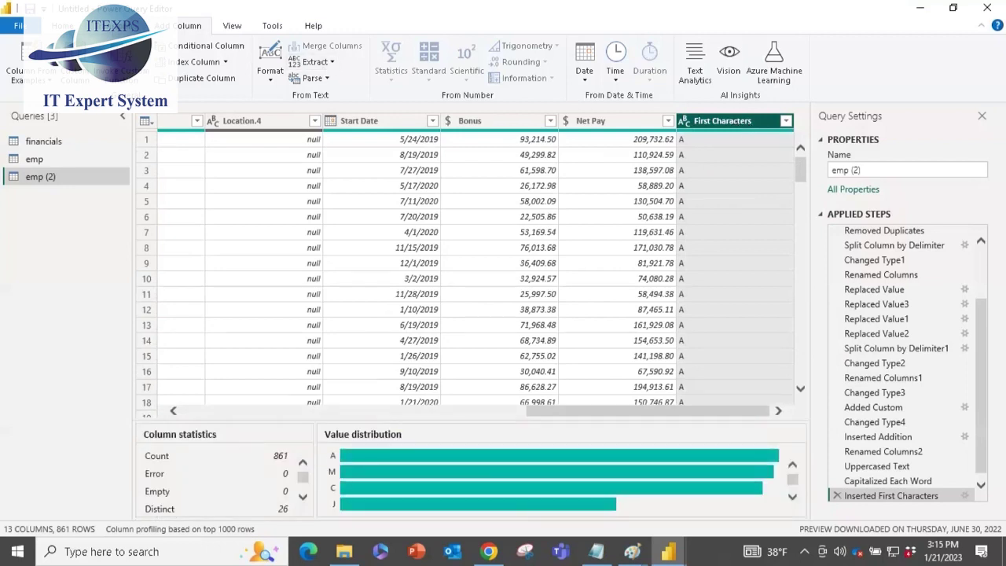
pyautogui.click(110, 25)
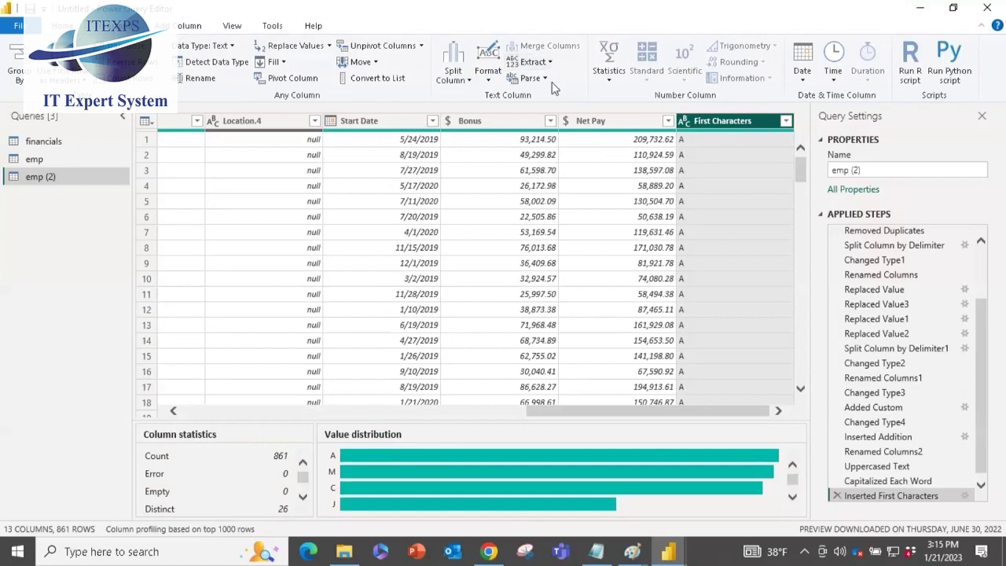
pyautogui.click(492, 81)
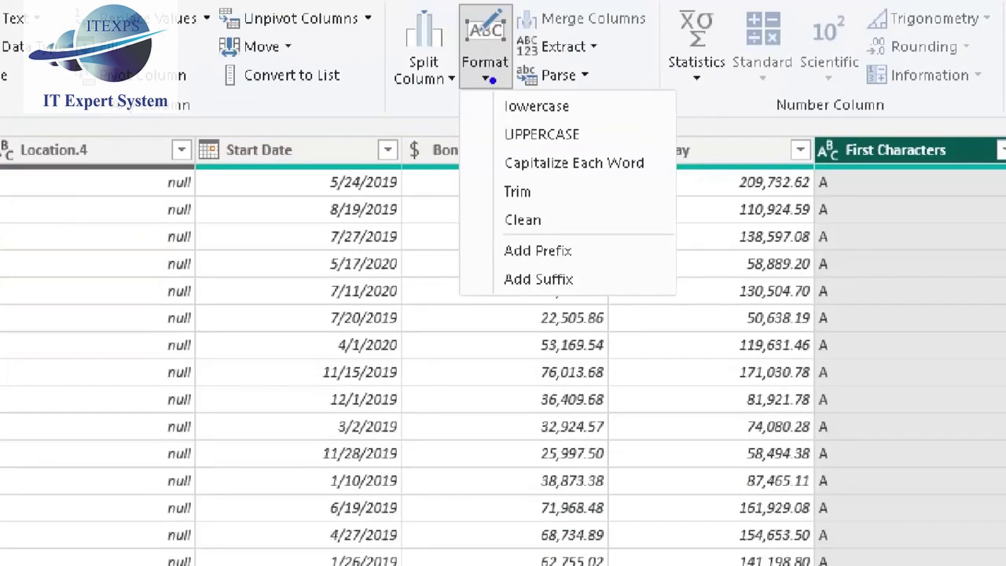
pyautogui.moveTo(829, 169)
pyautogui.mouseDown()
pyautogui.moveTo(806, 206)
pyautogui.moveTo(804, 346)
pyautogui.moveTo(820, 367)
pyautogui.moveTo(854, 306)
pyautogui.moveTo(848, 177)
pyautogui.moveTo(814, 170)
pyautogui.mouseUp()
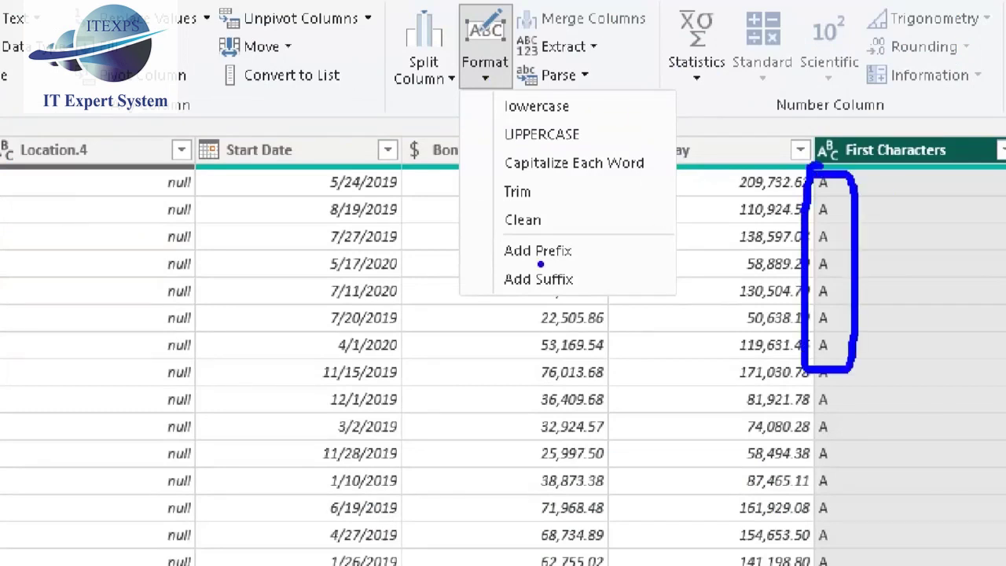
pyautogui.moveTo(516, 263); pyautogui.dragTo(558, 263)
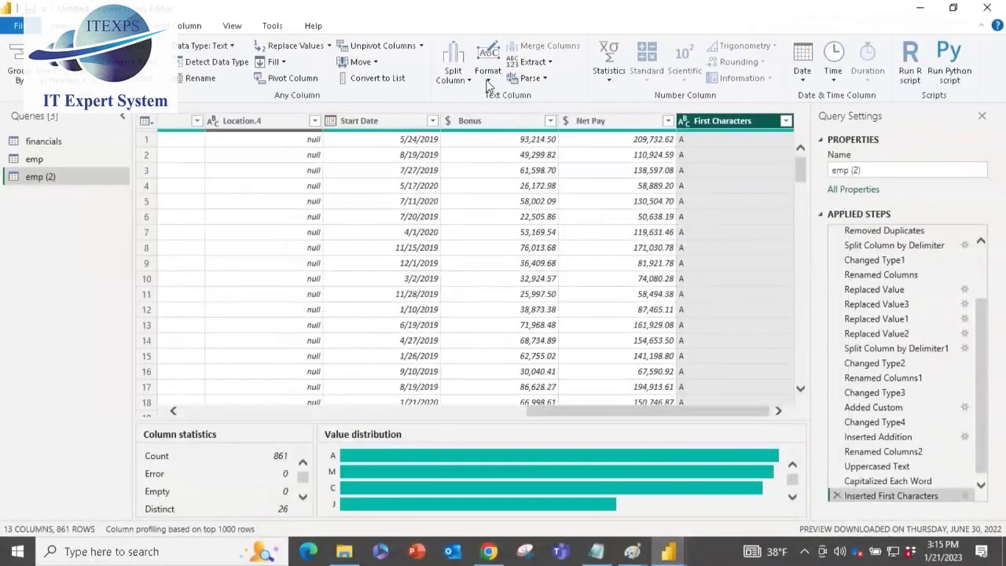
pyautogui.click(485, 47)
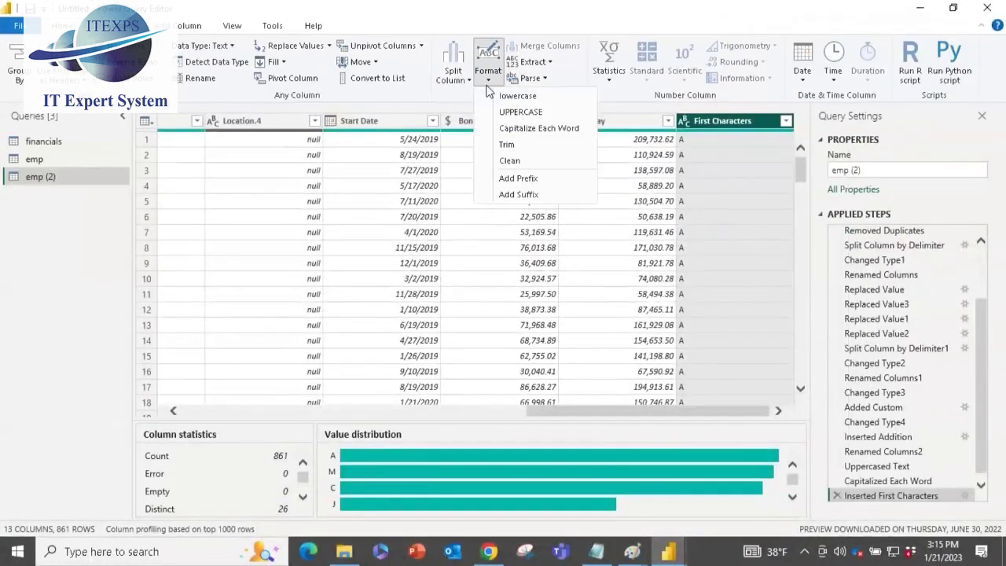
pyautogui.click(511, 179)
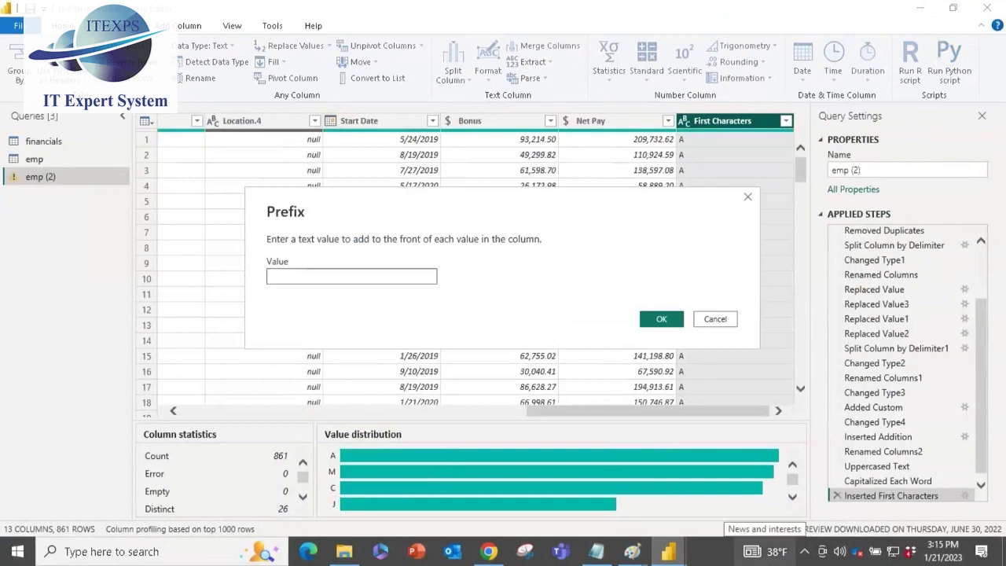
pyautogui.click(308, 276)
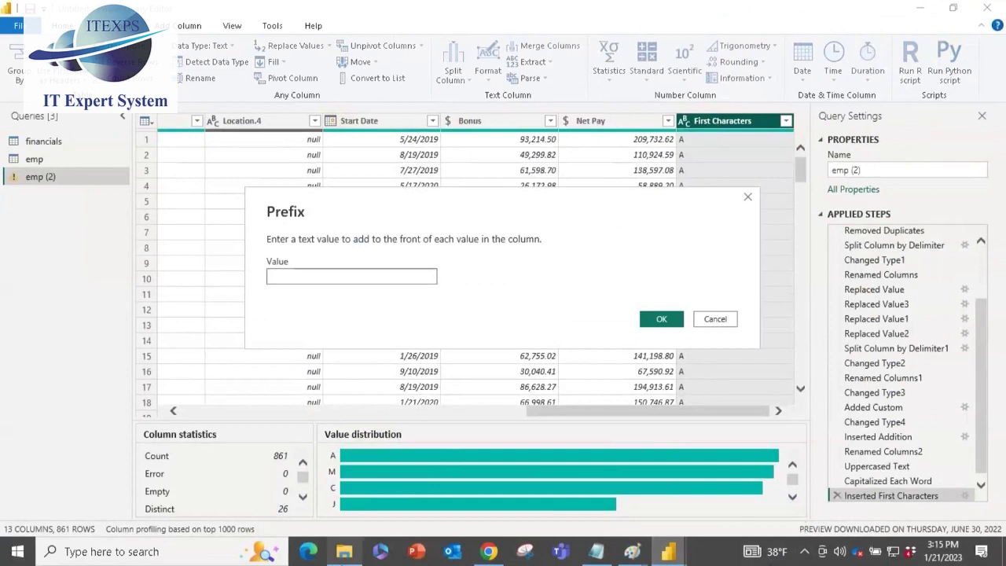
pyautogui.write('Dr.')
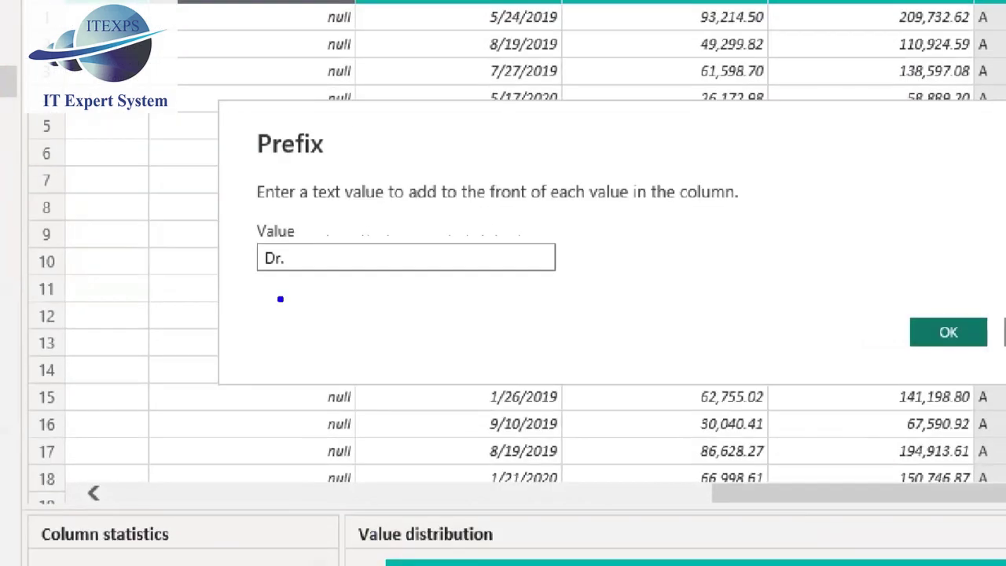
pyautogui.moveTo(279, 298)
pyautogui.mouseDown()
pyautogui.moveTo(292, 288)
pyautogui.moveTo(281, 346)
pyautogui.moveTo(289, 350)
pyautogui.mouseUp()
pyautogui.moveTo(311, 304)
pyautogui.mouseDown()
pyautogui.moveTo(333, 323)
pyautogui.moveTo(343, 296)
pyautogui.mouseUp()
pyautogui.click(350, 328)
pyautogui.click(412, 328)
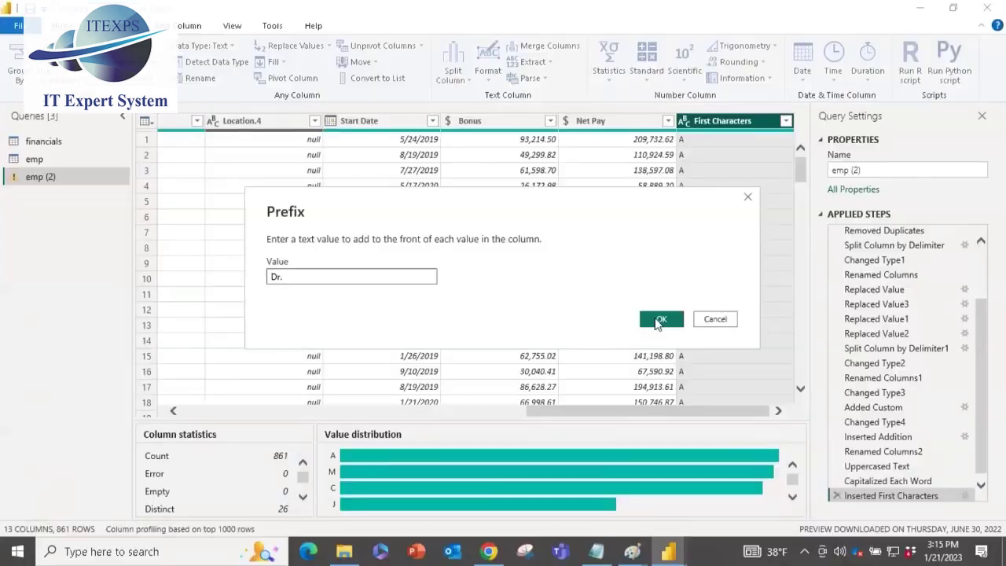
pyautogui.click(948, 331)
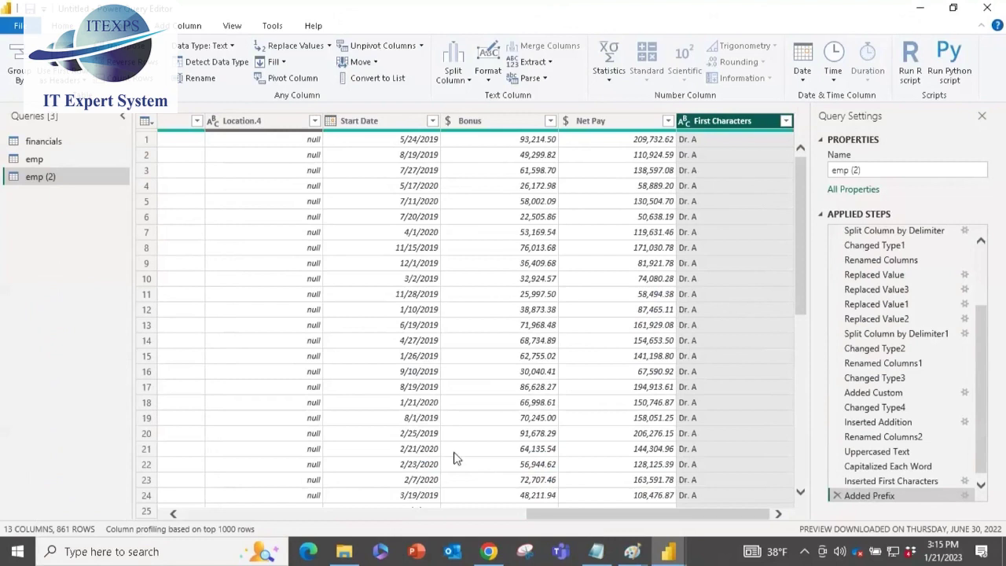
pyautogui.moveTo(738, 128); pyautogui.dragTo(275, 139)
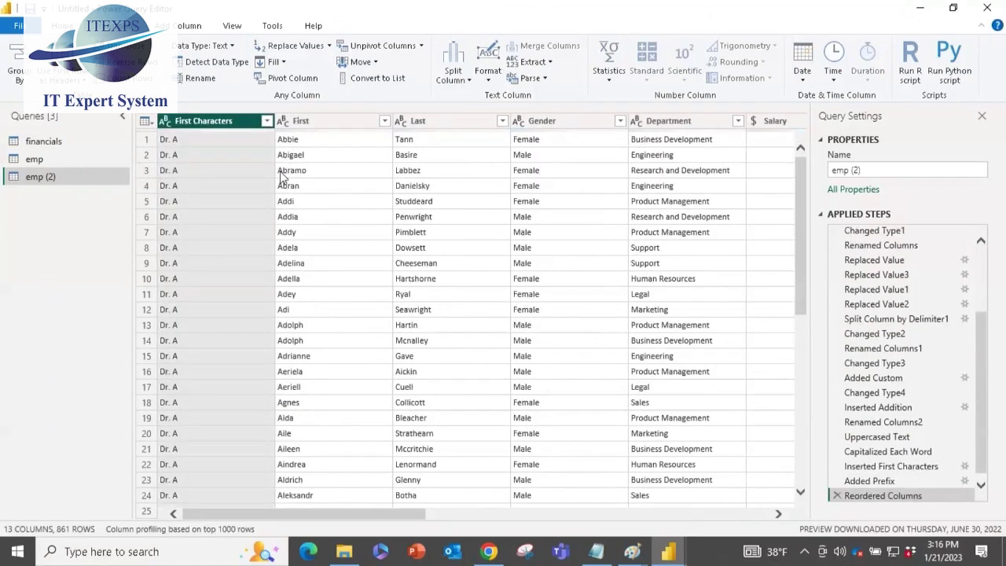
# - Merge the First Characters and Last columns, in that order, into a new column named Merged with Space as the separator
pyautogui.click(218, 128)
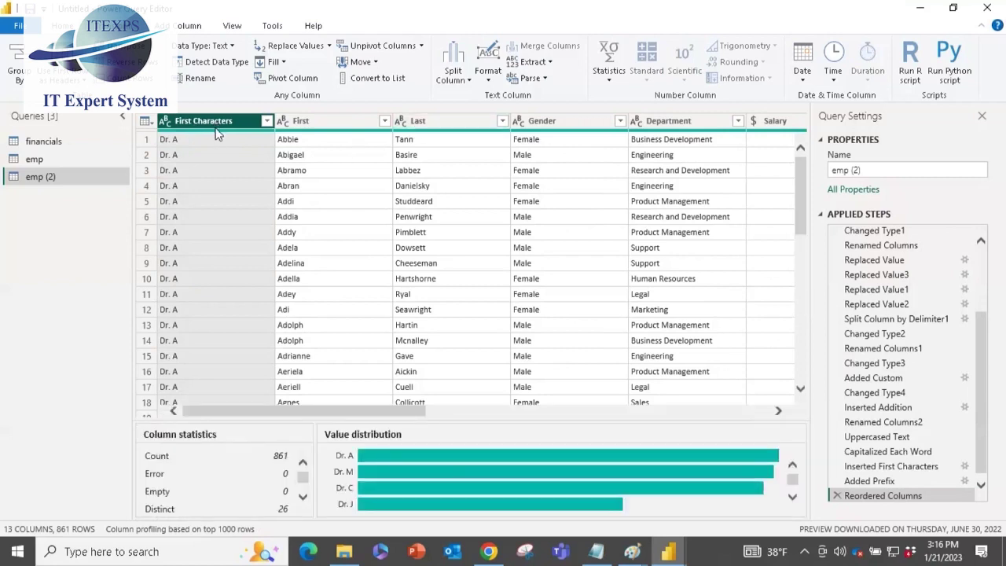
pyautogui.click(440, 122)
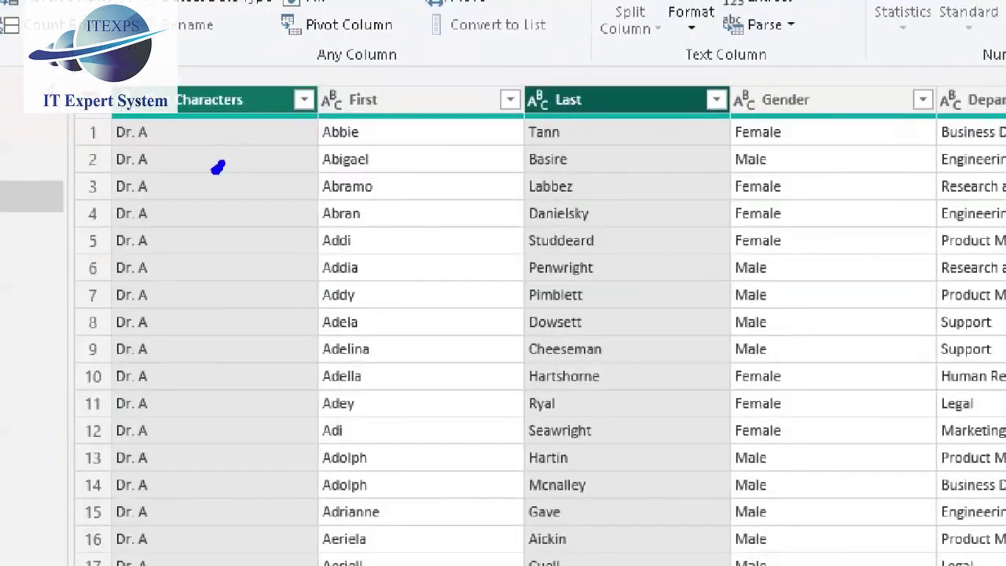
pyautogui.moveTo(146, 162)
pyautogui.mouseDown()
pyautogui.moveTo(170, 185)
pyautogui.moveTo(194, 187)
pyautogui.mouseUp()
pyautogui.moveTo(295, 280)
pyautogui.mouseDown()
pyautogui.moveTo(444, 99)
pyautogui.moveTo(550, 99)
pyautogui.mouseUp()
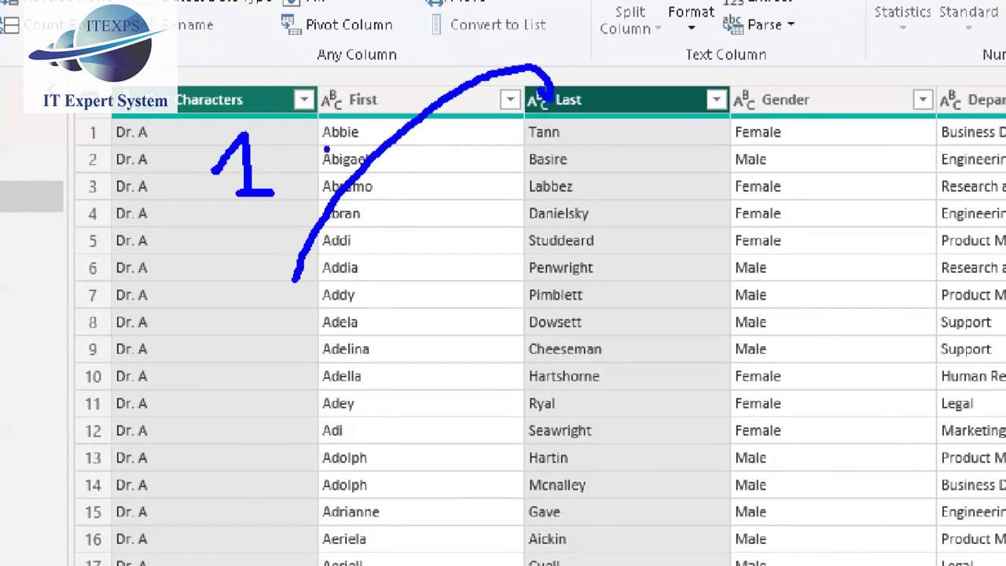
pyautogui.press('Escape')
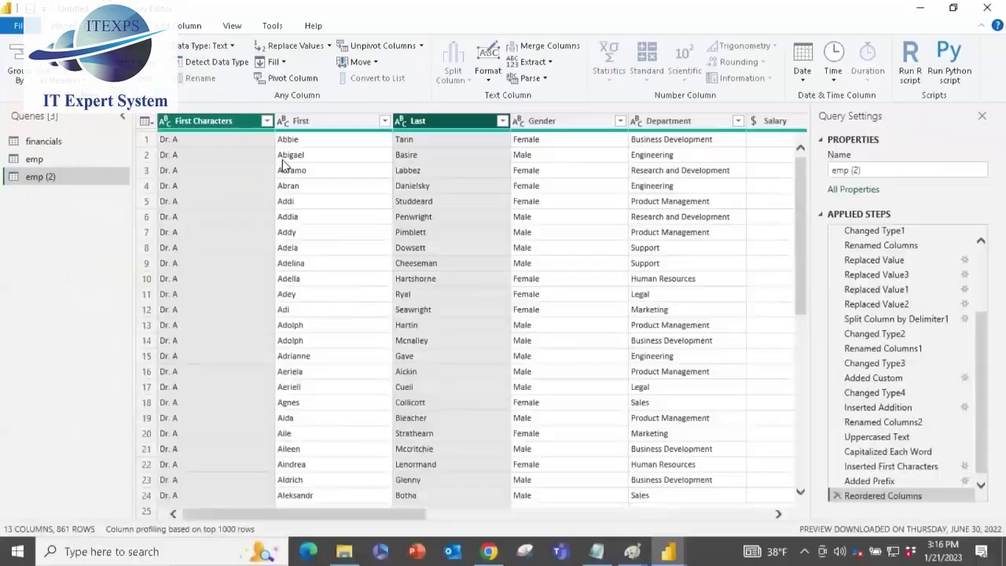
pyautogui.click(179, 32)
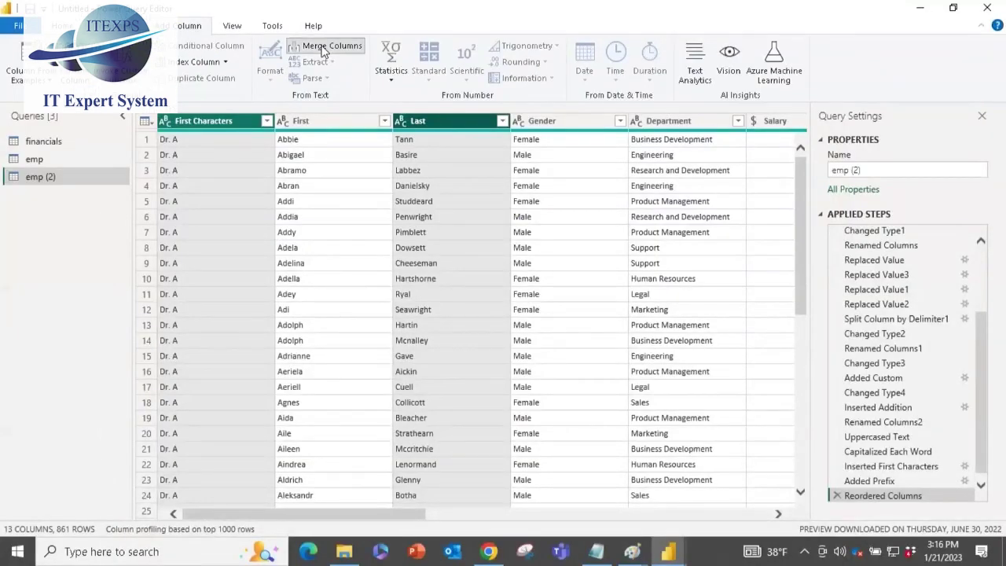
pyautogui.click(440, 81)
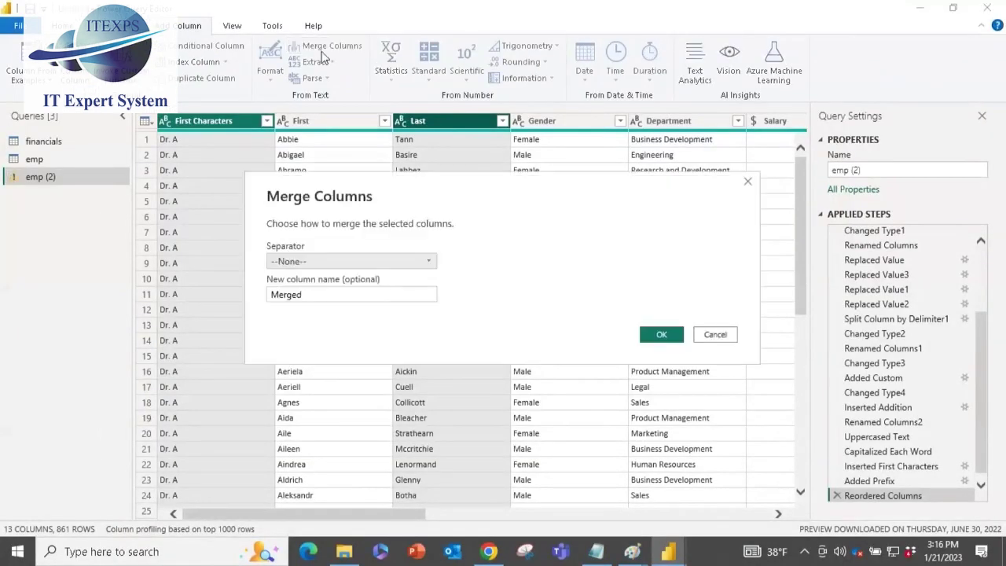
pyautogui.click(328, 264)
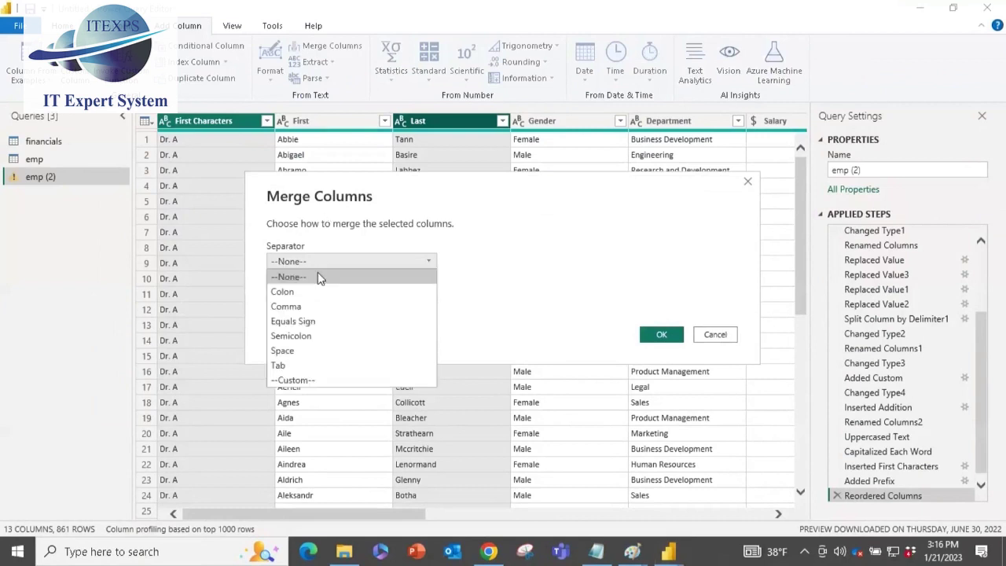
pyautogui.click(283, 350)
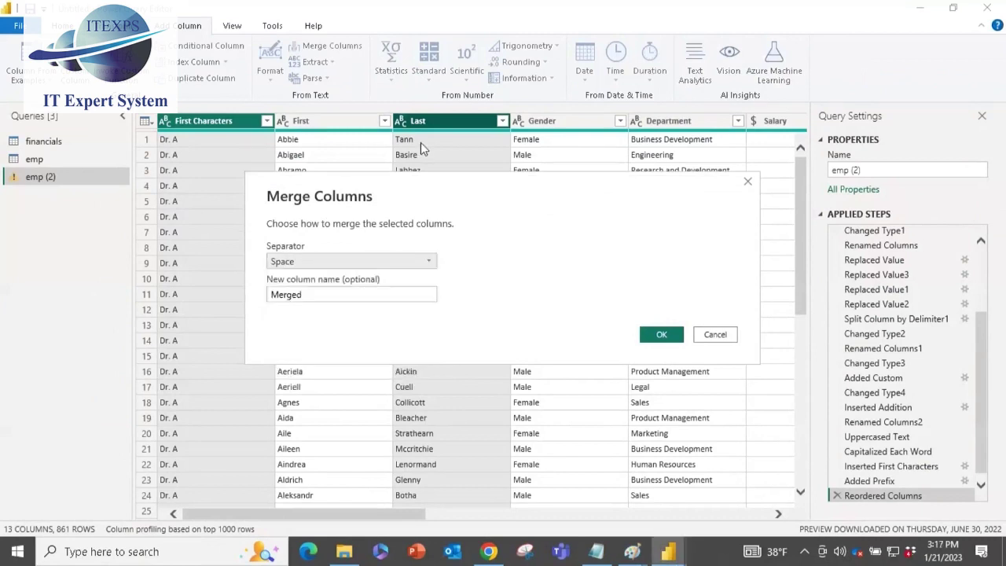
pyautogui.click(655, 337)
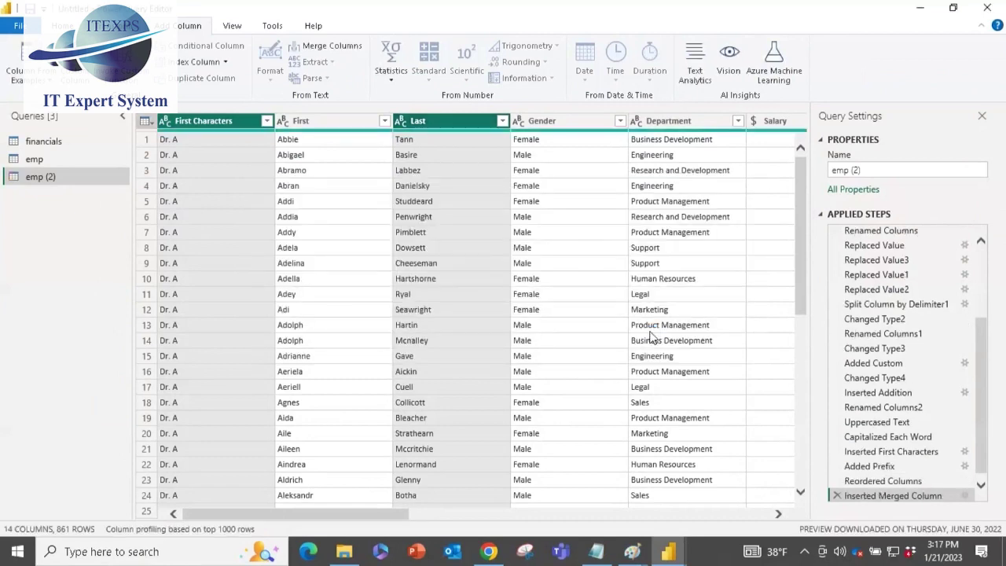
pyautogui.click(466, 516)
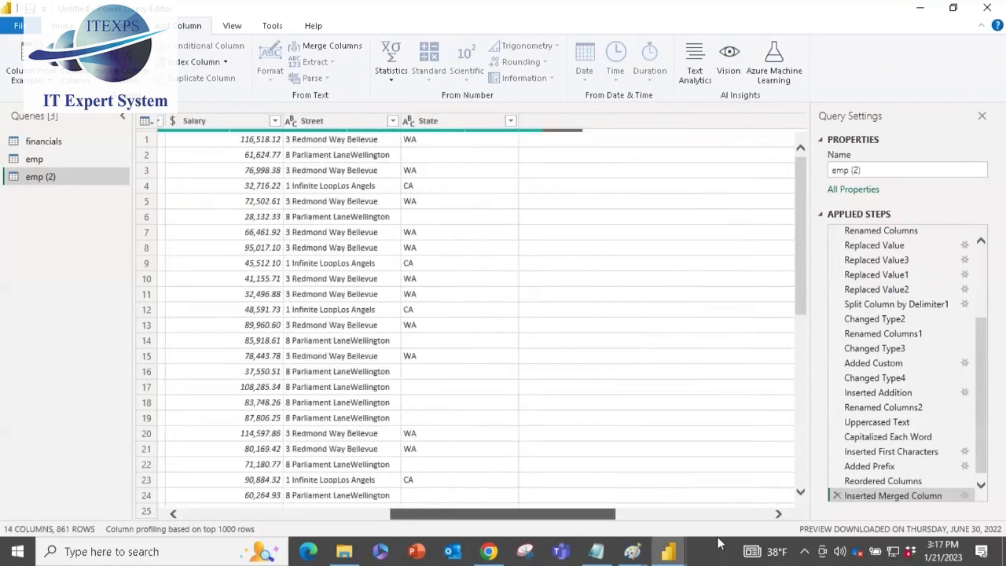
pyautogui.click(730, 514)
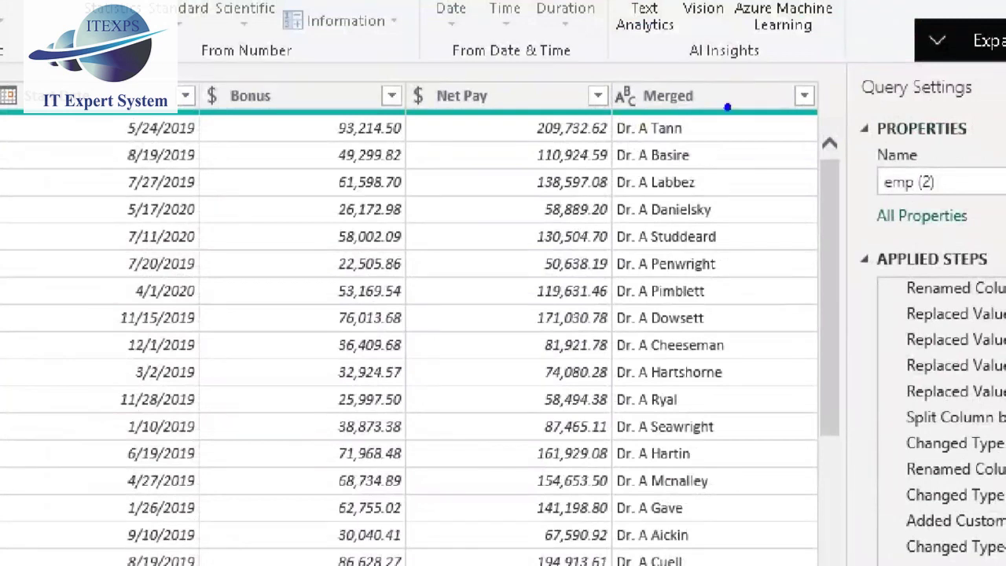
pyautogui.moveTo(742, 125); pyautogui.dragTo(782, 224)
pyautogui.moveTo(797, 277)
pyautogui.mouseDown()
pyautogui.moveTo(786, 394)
pyautogui.moveTo(776, 563)
pyautogui.mouseUp()
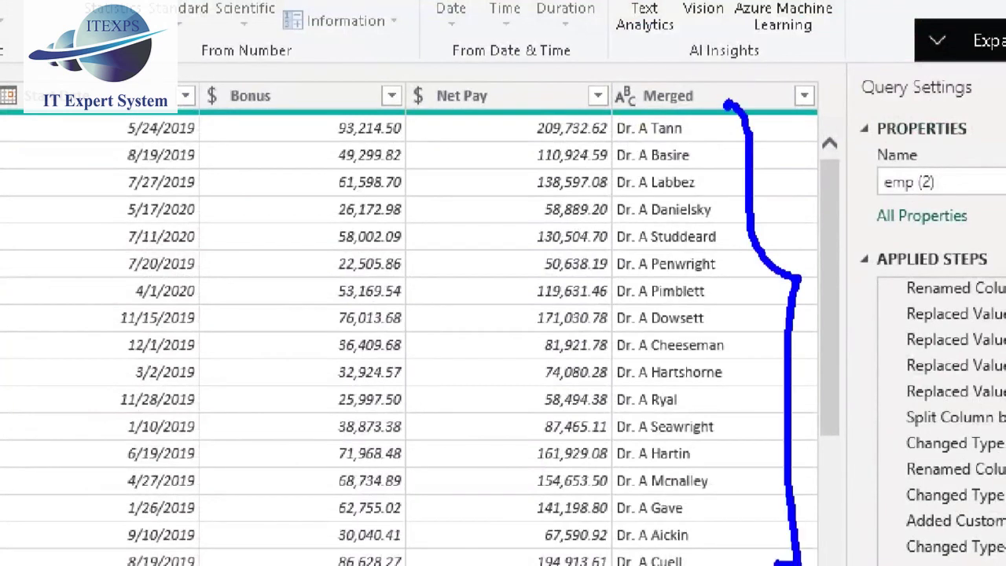
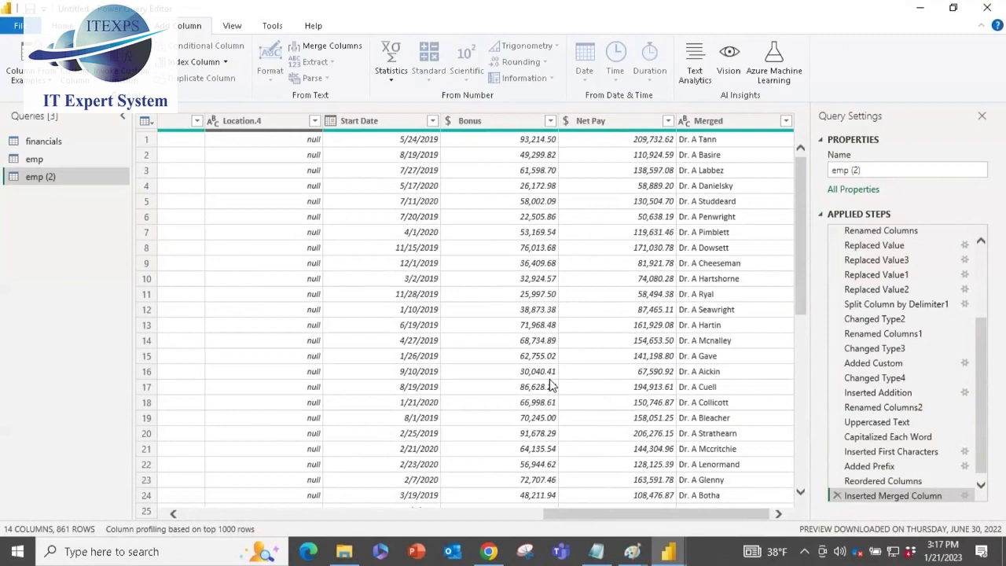
# - Switch to Chrome, search the web in a new tab for "mac how to select two columns" and examine the result about Excel on Mac
pyautogui.click(490, 551)
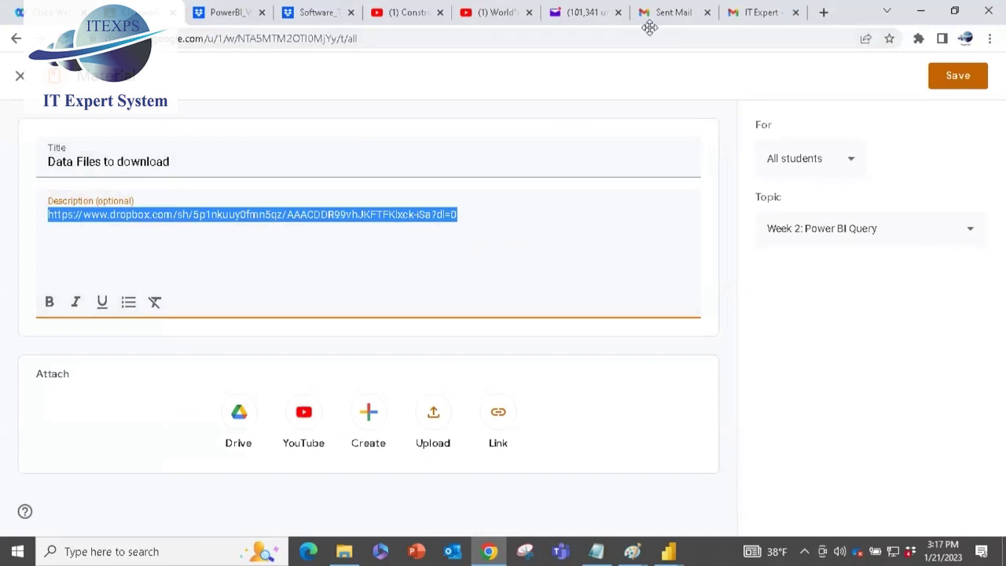
pyautogui.click(823, 12)
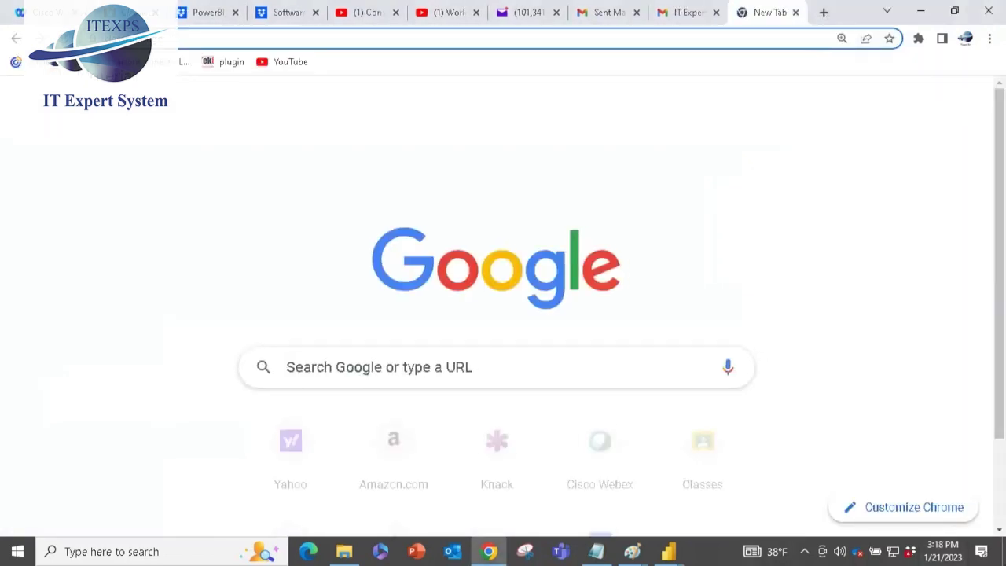
pyautogui.write('mac how to select t')
pyautogui.write('wo colum')
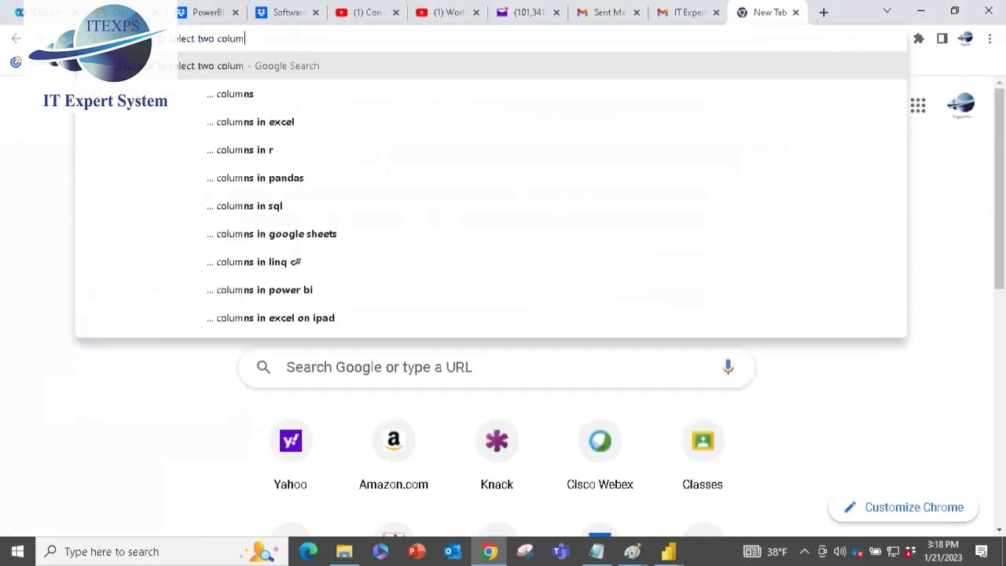
pyautogui.press('Down')
pyautogui.press('Return')
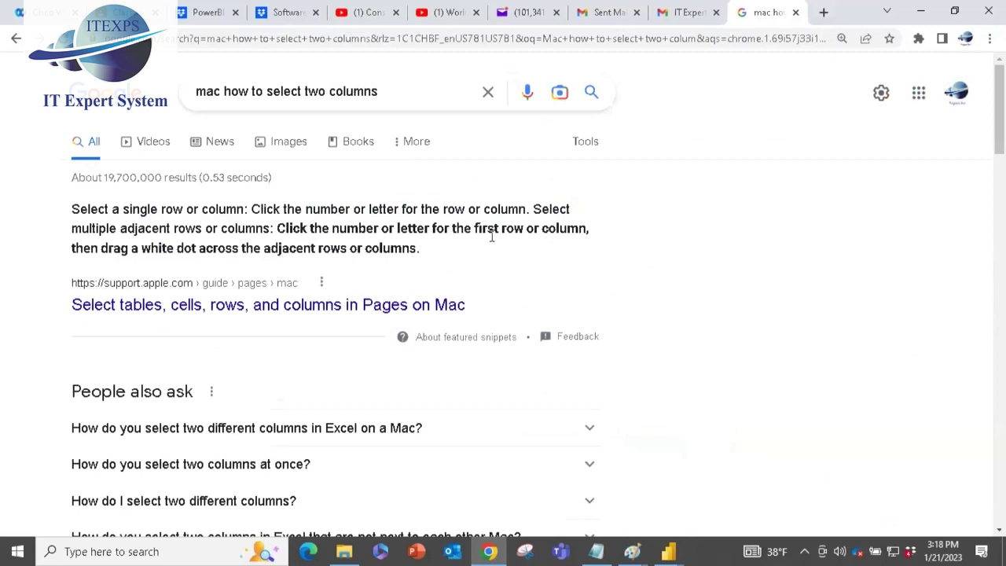
pyautogui.click(222, 92)
pyautogui.scroll(-3, 247, 227)
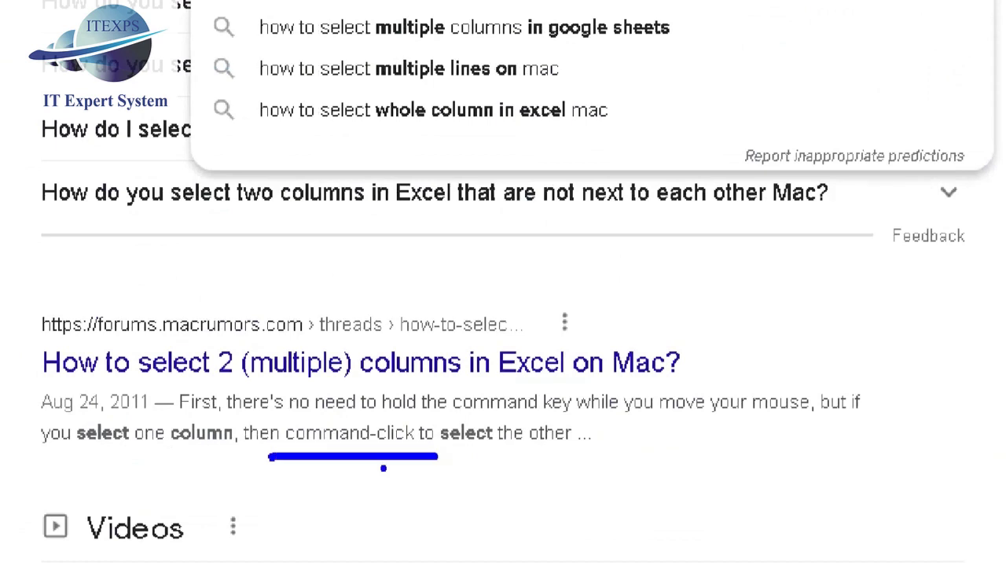
pyautogui.moveTo(434, 322)
pyautogui.mouseDown()
pyautogui.moveTo(434, 189)
pyautogui.moveTo(452, 185)
pyautogui.moveTo(544, 298)
pyautogui.moveTo(436, 308)
pyautogui.mouseUp()
pyautogui.moveTo(470, 85)
pyautogui.mouseDown()
pyautogui.moveTo(470, 148)
pyautogui.moveTo(451, 136)
pyautogui.moveTo(471, 165)
pyautogui.mouseUp()
pyautogui.moveTo(370, 189)
pyautogui.mouseDown()
pyautogui.moveTo(379, 120)
pyautogui.moveTo(395, 164)
pyautogui.moveTo(381, 146)
pyautogui.mouseUp()
pyautogui.moveTo(602, 322)
pyautogui.mouseDown()
pyautogui.moveTo(652, 317)
pyautogui.moveTo(633, 342)
pyautogui.mouseUp()
pyautogui.moveTo(670, 292)
pyautogui.mouseDown()
pyautogui.moveTo(681, 352)
pyautogui.moveTo(690, 322)
pyautogui.mouseUp()
pyautogui.moveTo(706, 350); pyautogui.dragTo(739, 333)
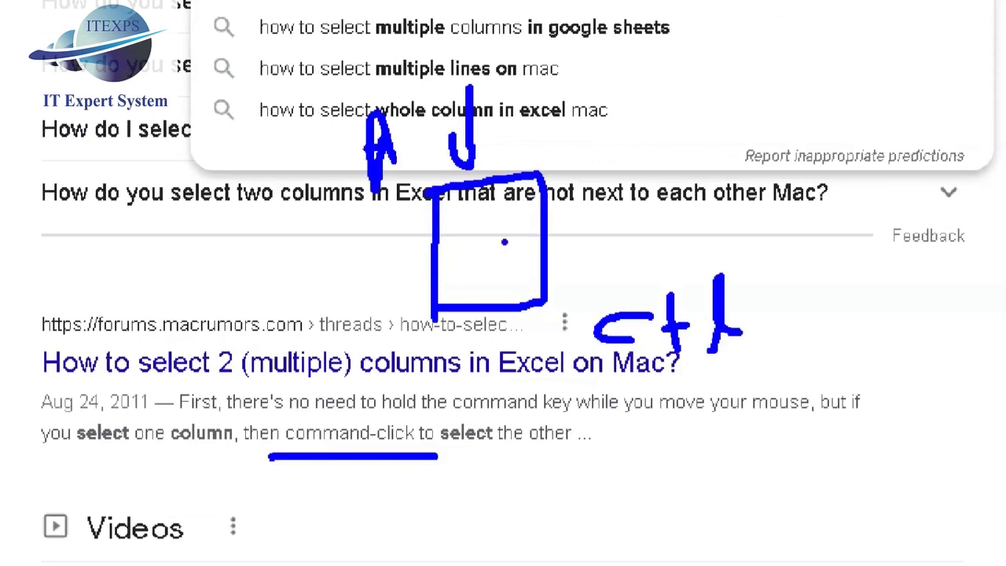
pyautogui.moveTo(692, 137); pyautogui.dragTo(698, 246)
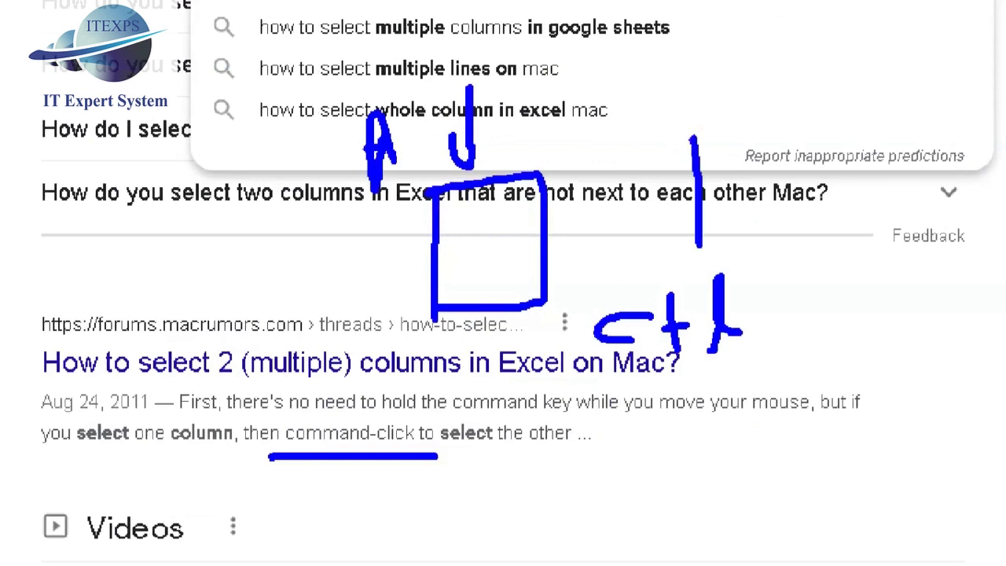
pyautogui.moveTo(703, 112)
pyautogui.mouseDown()
pyautogui.moveTo(844, 243)
pyautogui.moveTo(733, 247)
pyautogui.mouseUp()
pyautogui.moveTo(762, 111)
pyautogui.mouseDown()
pyautogui.moveTo(761, 80)
pyautogui.moveTo(776, 111)
pyautogui.moveTo(767, 114)
pyautogui.mouseUp()
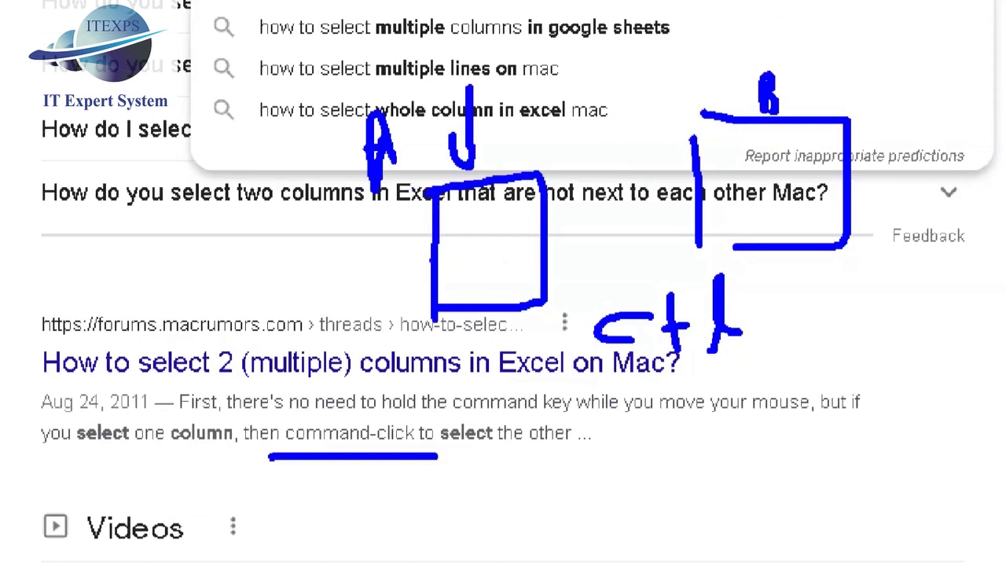
pyautogui.moveTo(666, 324)
pyautogui.mouseDown()
pyautogui.moveTo(578, 352)
pyautogui.moveTo(764, 300)
pyautogui.mouseUp()
pyautogui.moveTo(623, 412)
pyautogui.mouseDown()
pyautogui.moveTo(628, 451)
pyautogui.moveTo(675, 440)
pyautogui.moveTo(717, 412)
pyautogui.moveTo(735, 428)
pyautogui.mouseUp()
pyautogui.moveTo(608, 476); pyautogui.dragTo(699, 455)
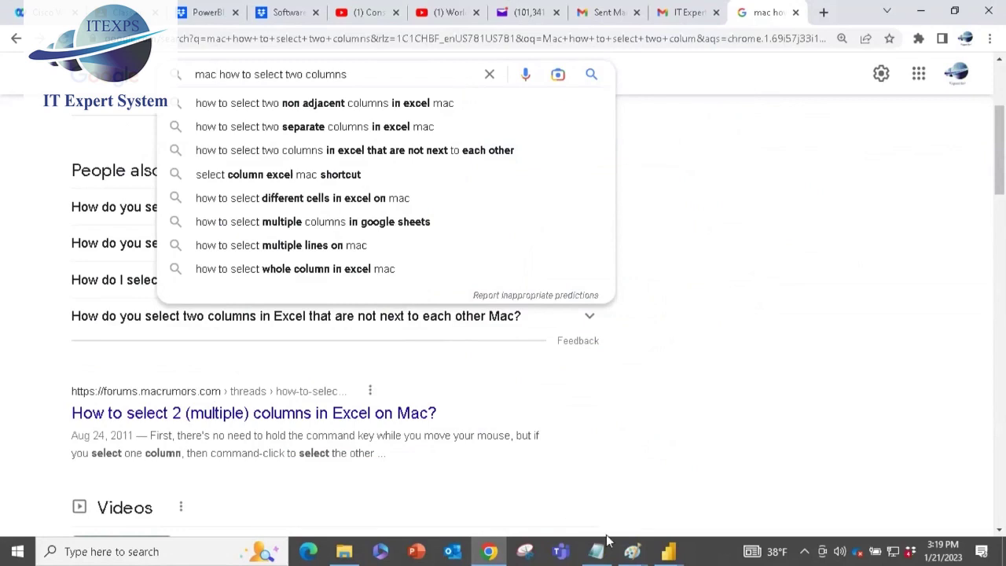
# - Switch back to the Power Query Editor and remove the Location.4 column from the emp (2) query
pyautogui.moveTo(666, 557)
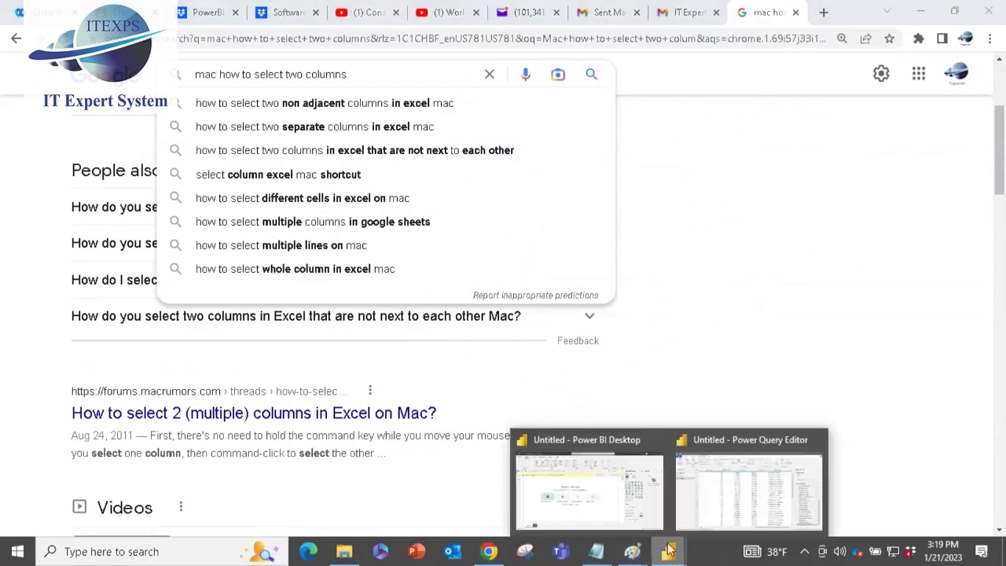
pyautogui.click(756, 467)
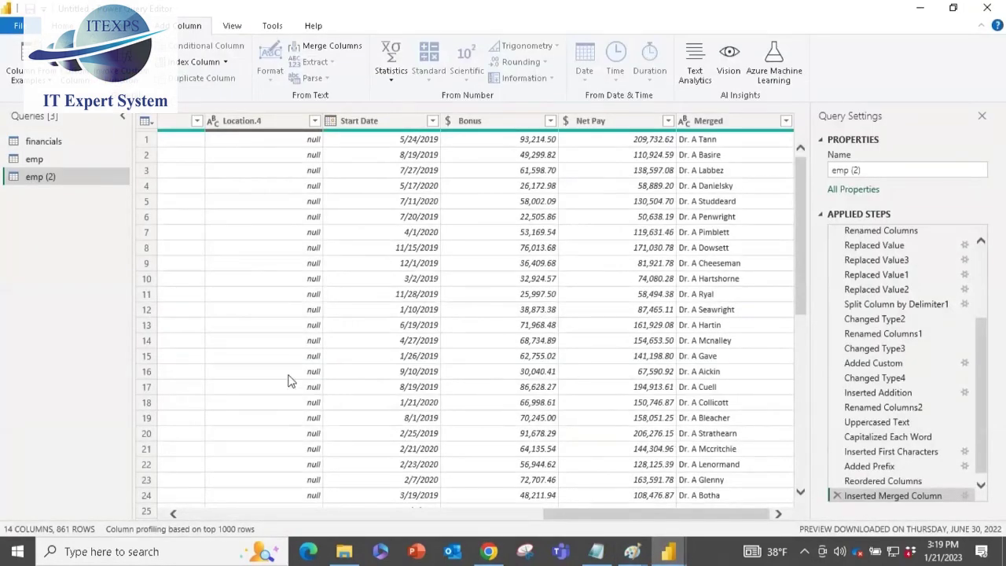
pyautogui.moveTo(580, 523); pyautogui.dragTo(511, 520)
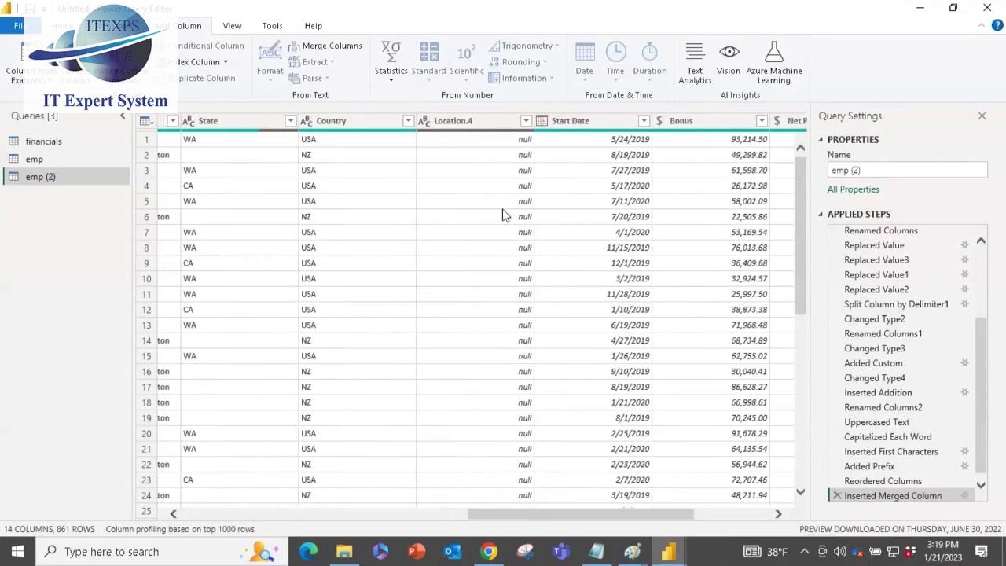
pyautogui.click(492, 125)
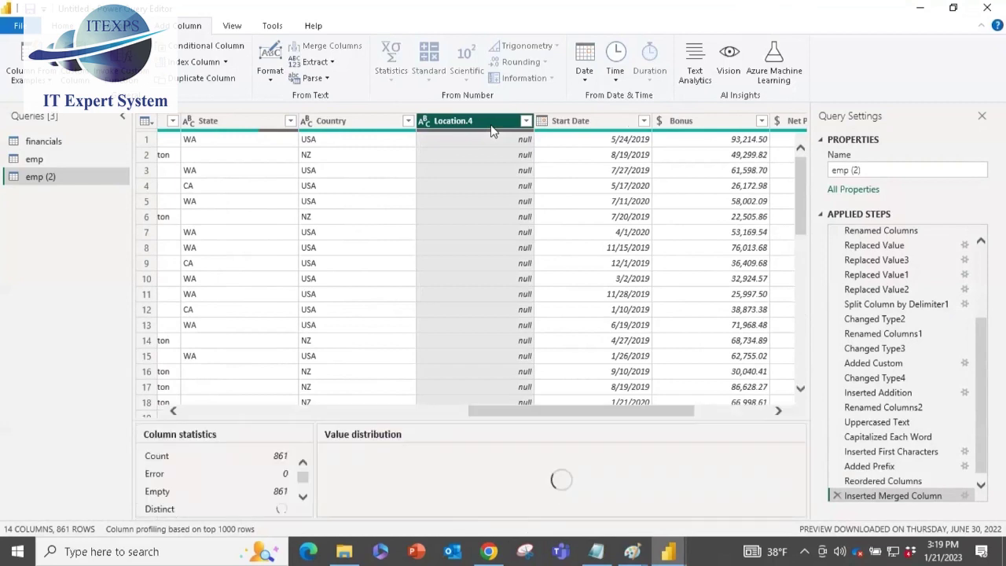
pyautogui.rightClick(493, 128)
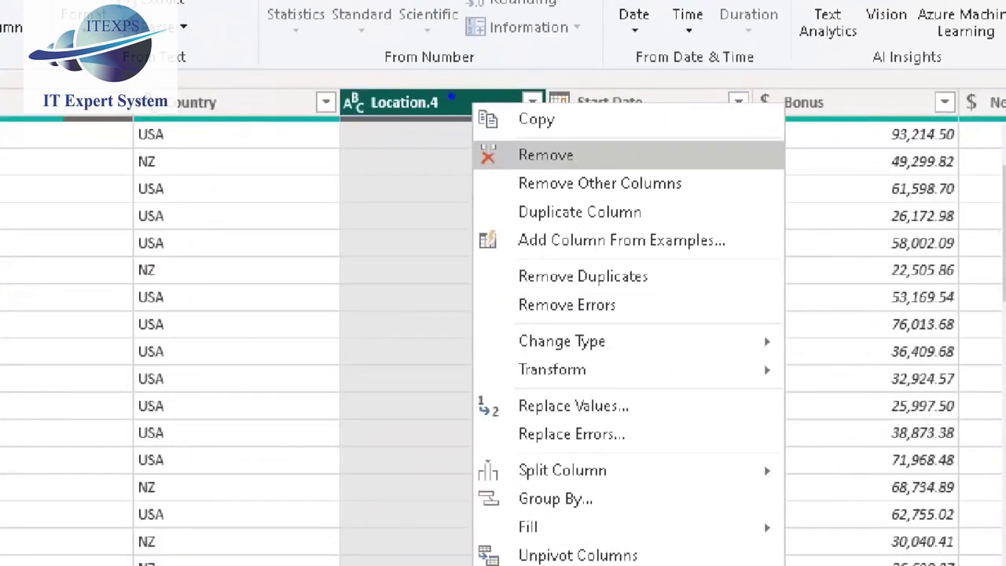
pyautogui.moveTo(450, 96)
pyautogui.mouseDown()
pyautogui.moveTo(452, 130)
pyautogui.moveTo(506, 150)
pyautogui.mouseUp()
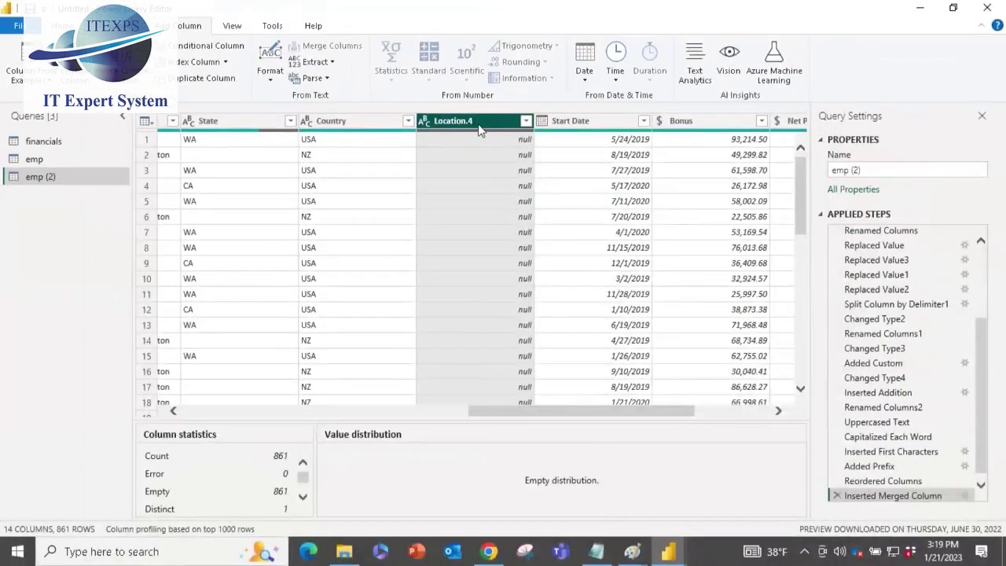
pyautogui.rightClick(447, 108)
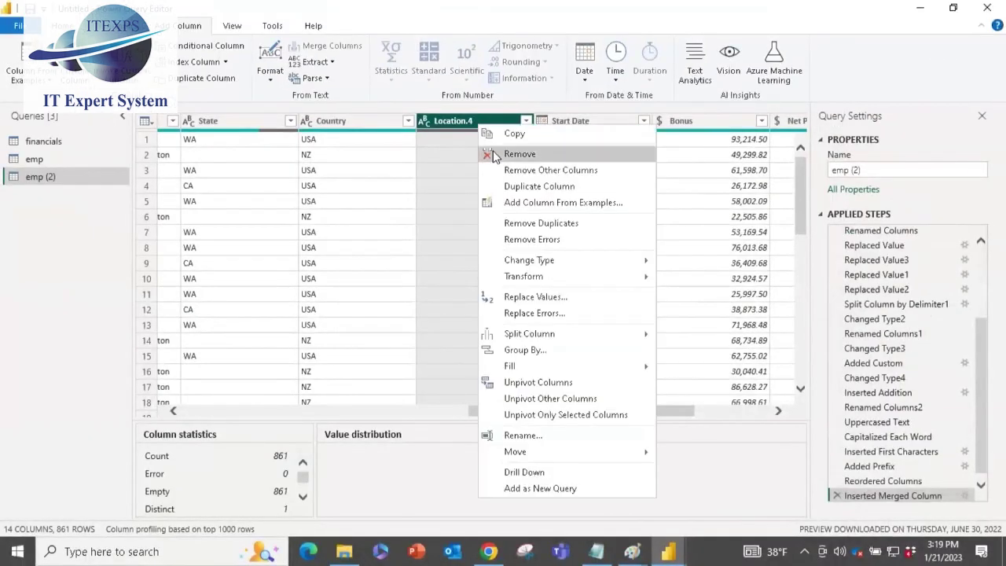
pyautogui.click(493, 154)
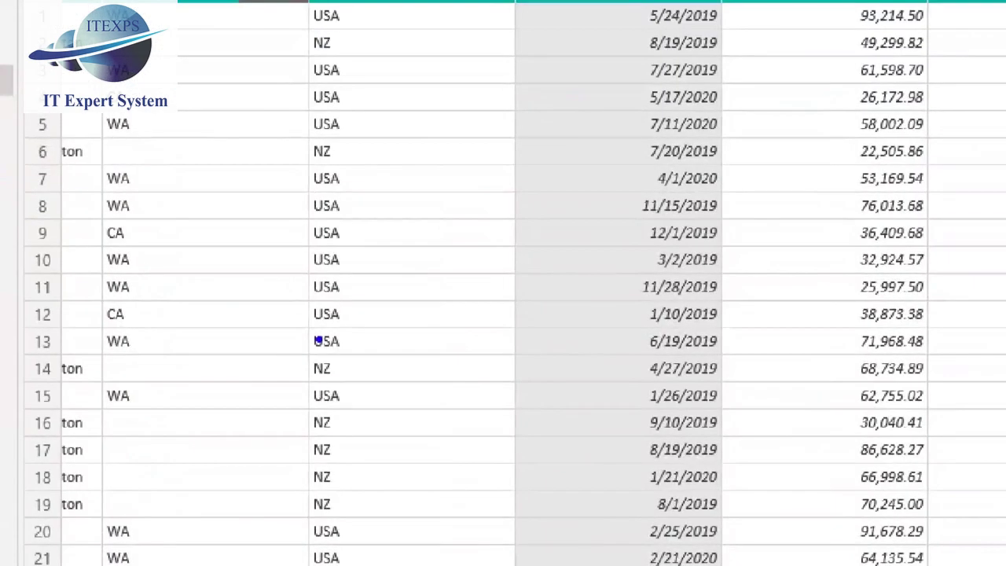
pyautogui.moveTo(298, 379); pyautogui.dragTo(332, 372)
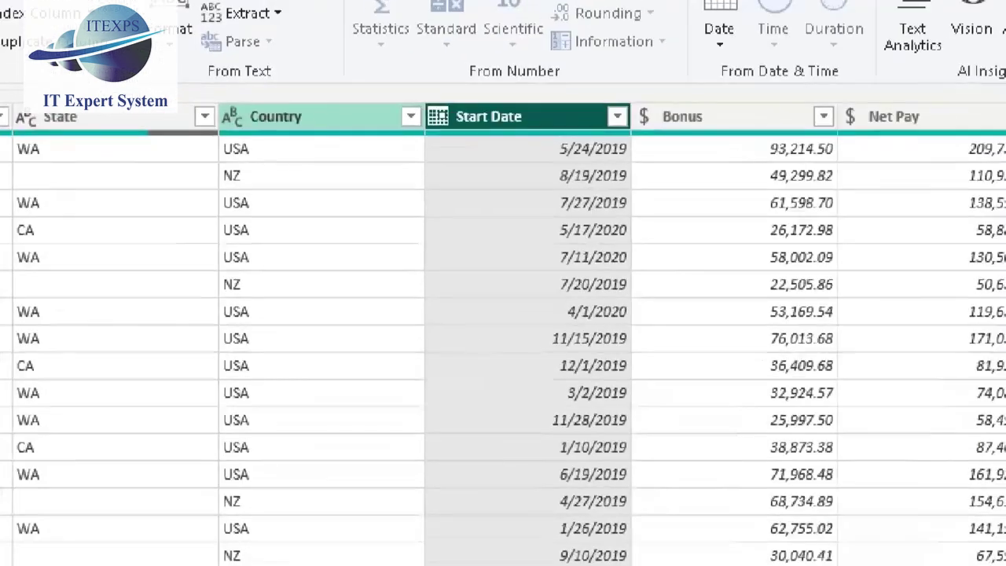
pyautogui.moveTo(389, 196)
pyautogui.mouseDown()
pyautogui.moveTo(789, 196)
pyautogui.moveTo(797, 441)
pyautogui.moveTo(414, 435)
pyautogui.moveTo(404, 209)
pyautogui.mouseUp()
pyautogui.moveTo(563, 299)
pyautogui.mouseDown()
pyautogui.moveTo(496, 162)
pyautogui.moveTo(373, 68)
pyautogui.moveTo(327, 65)
pyautogui.mouseUp()
pyautogui.moveTo(326, 64); pyautogui.dragTo(352, 76)
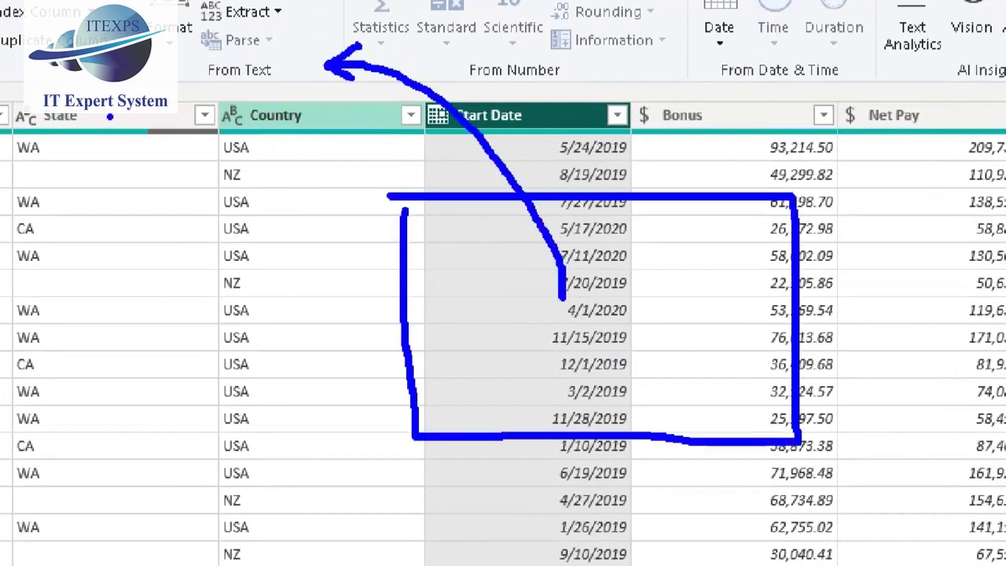
pyautogui.moveTo(108, 91); pyautogui.dragTo(116, 150)
pyautogui.moveTo(110, 73)
pyautogui.mouseDown()
pyautogui.moveTo(160, 126)
pyautogui.moveTo(171, 103)
pyautogui.moveTo(206, 111)
pyautogui.moveTo(215, 82)
pyautogui.moveTo(253, 105)
pyautogui.moveTo(287, 92)
pyautogui.mouseUp()
pyautogui.moveTo(192, 176)
pyautogui.mouseDown()
pyautogui.moveTo(192, 208)
pyautogui.moveTo(214, 174)
pyautogui.moveTo(177, 209)
pyautogui.mouseUp()
pyautogui.moveTo(223, 162); pyautogui.dragTo(264, 168)
pyautogui.moveTo(286, 130); pyautogui.dragTo(281, 164)
pyautogui.moveTo(305, 117)
pyautogui.mouseDown()
pyautogui.moveTo(298, 157)
pyautogui.moveTo(330, 138)
pyautogui.moveTo(325, 127)
pyautogui.mouseUp()
pyautogui.moveTo(68, 234)
pyautogui.mouseDown()
pyautogui.moveTo(110, 381)
pyautogui.moveTo(210, 371)
pyautogui.mouseUp()
pyautogui.moveTo(114, 339)
pyautogui.mouseDown()
pyautogui.moveTo(106, 327)
pyautogui.moveTo(203, 258)
pyautogui.mouseUp()
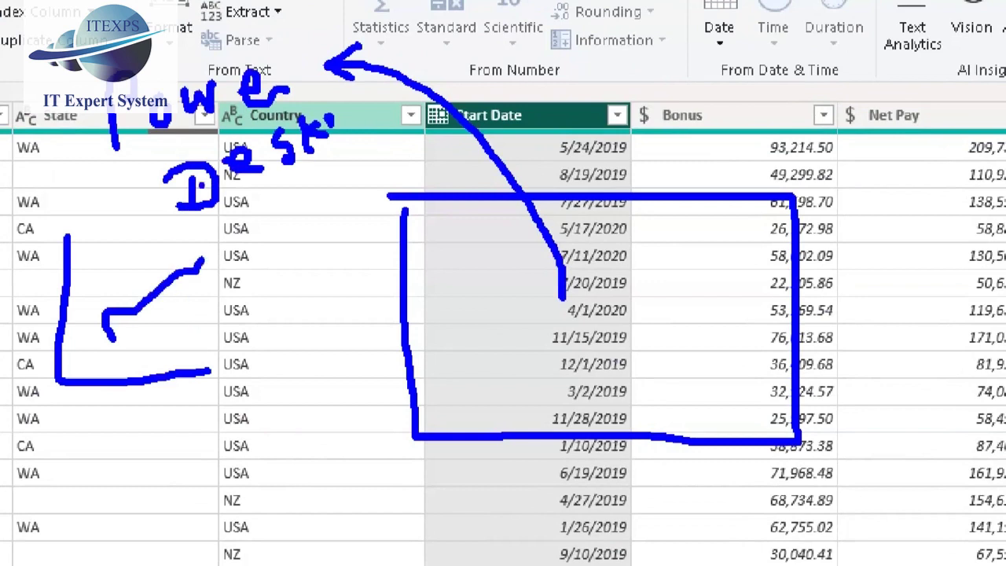
pyautogui.moveTo(595, 513)
pyautogui.mouseDown()
pyautogui.moveTo(620, 522)
pyautogui.moveTo(605, 556)
pyautogui.mouseUp()
pyautogui.moveTo(653, 528); pyautogui.dragTo(669, 554)
pyautogui.moveTo(676, 509)
pyautogui.mouseDown()
pyautogui.moveTo(684, 550)
pyautogui.moveTo(689, 525)
pyautogui.moveTo(720, 549)
pyautogui.mouseUp()
pyautogui.moveTo(646, 502)
pyautogui.mouseDown()
pyautogui.moveTo(644, 440)
pyautogui.moveTo(670, 469)
pyautogui.moveTo(740, 489)
pyautogui.moveTo(875, 475)
pyautogui.mouseUp()
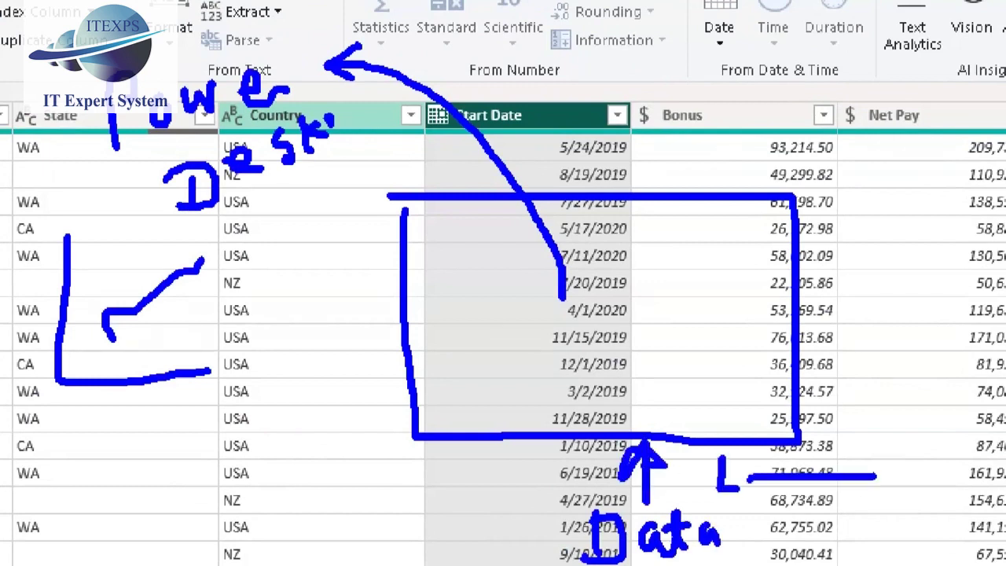
pyautogui.moveTo(397, 286); pyautogui.dragTo(927, 273)
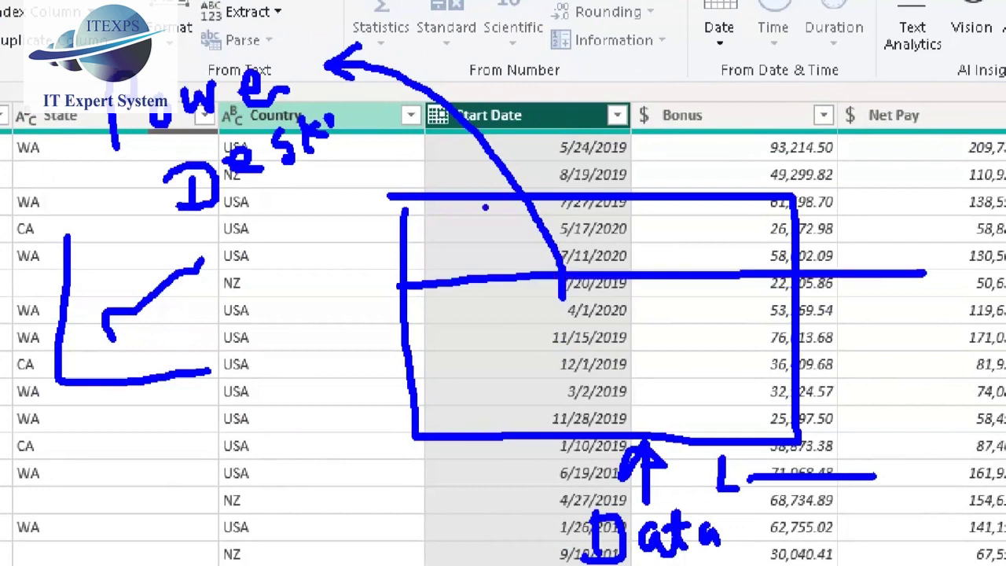
pyautogui.moveTo(477, 182)
pyautogui.mouseDown()
pyautogui.moveTo(503, 274)
pyautogui.moveTo(517, 465)
pyautogui.mouseUp()
pyautogui.moveTo(591, 141); pyautogui.dragTo(637, 444)
pyautogui.moveTo(704, 178); pyautogui.dragTo(738, 422)
pyautogui.moveTo(415, 377); pyautogui.dragTo(911, 363)
pyautogui.moveTo(423, 315); pyautogui.dragTo(717, 304)
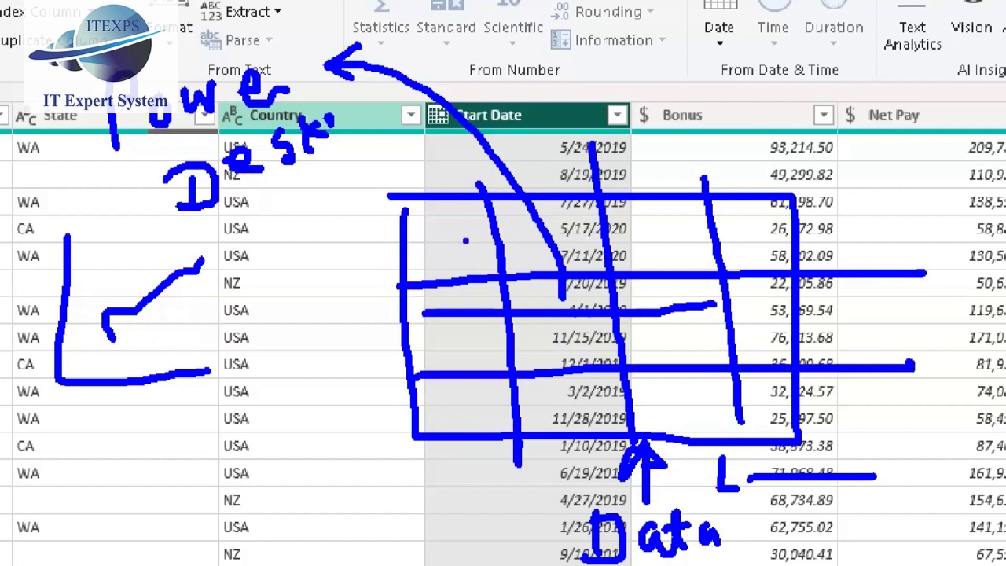
pyautogui.moveTo(408, 185)
pyautogui.mouseDown()
pyautogui.moveTo(397, 454)
pyautogui.moveTo(484, 446)
pyautogui.mouseUp()
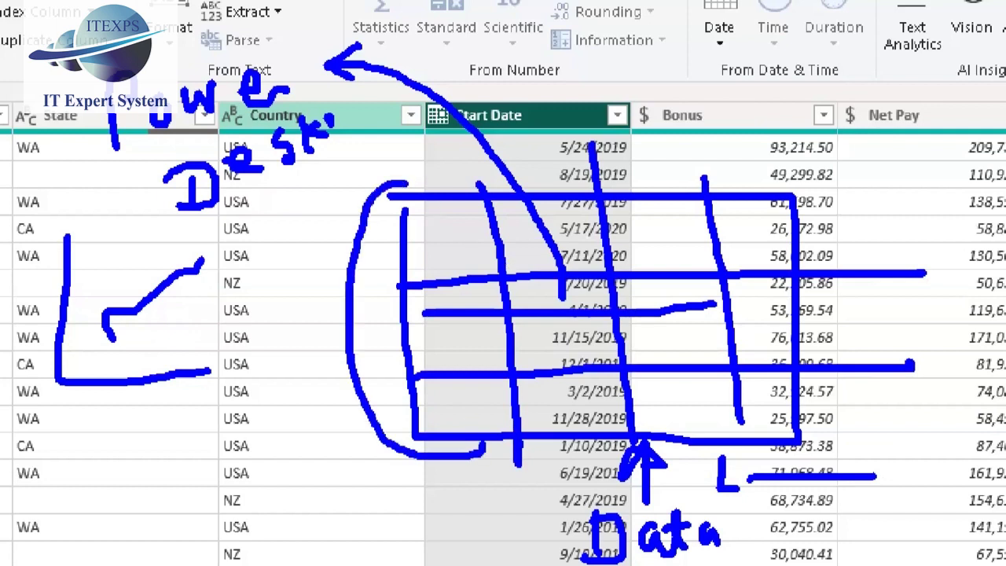
pyautogui.moveTo(346, 266); pyautogui.dragTo(259, 255)
pyautogui.moveTo(322, 267)
pyautogui.mouseDown()
pyautogui.moveTo(275, 213)
pyautogui.moveTo(330, 287)
pyautogui.moveTo(277, 211)
pyautogui.moveTo(297, 244)
pyautogui.moveTo(263, 215)
pyautogui.moveTo(302, 192)
pyautogui.moveTo(299, 229)
pyautogui.mouseUp()
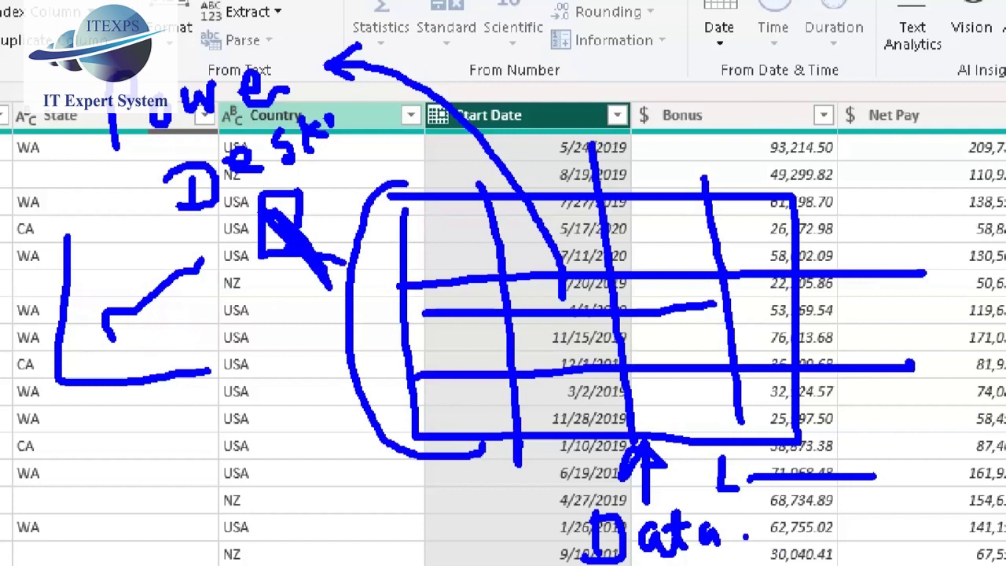
pyautogui.moveTo(821, 162)
pyautogui.mouseDown()
pyautogui.moveTo(851, 206)
pyautogui.moveTo(865, 256)
pyautogui.moveTo(886, 410)
pyautogui.mouseUp()
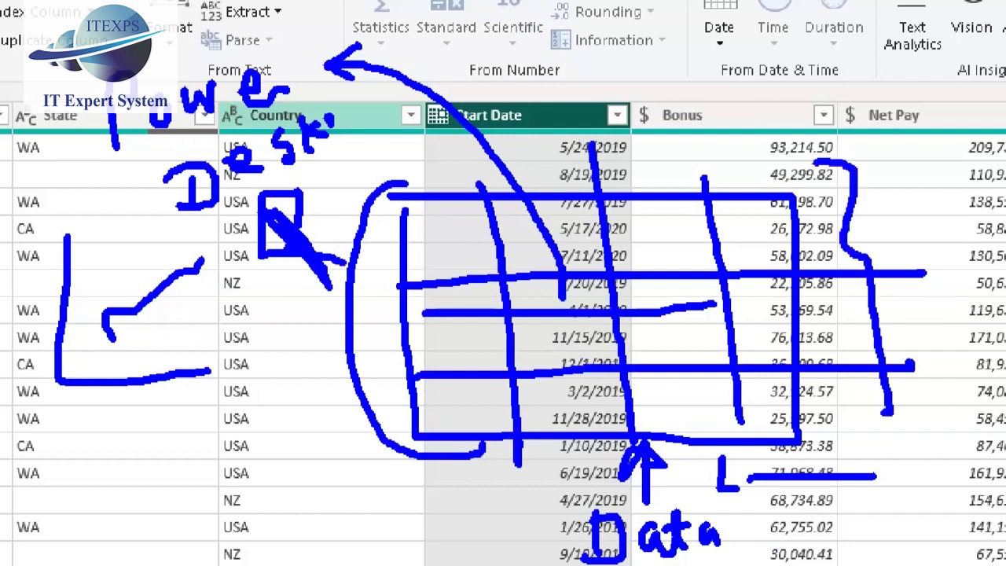
pyautogui.press('Escape')
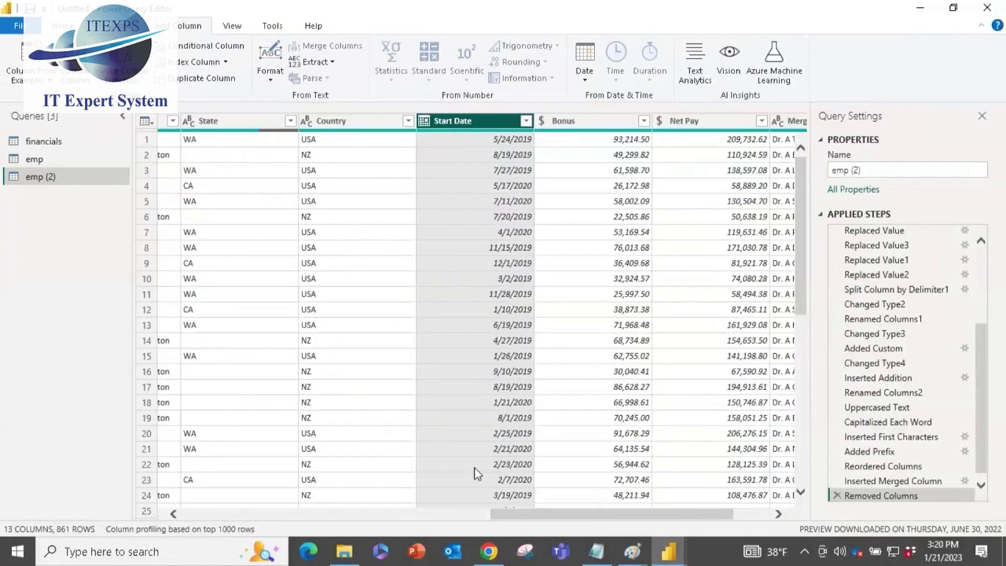
pyautogui.moveTo(476, 515); pyautogui.dragTo(391, 513)
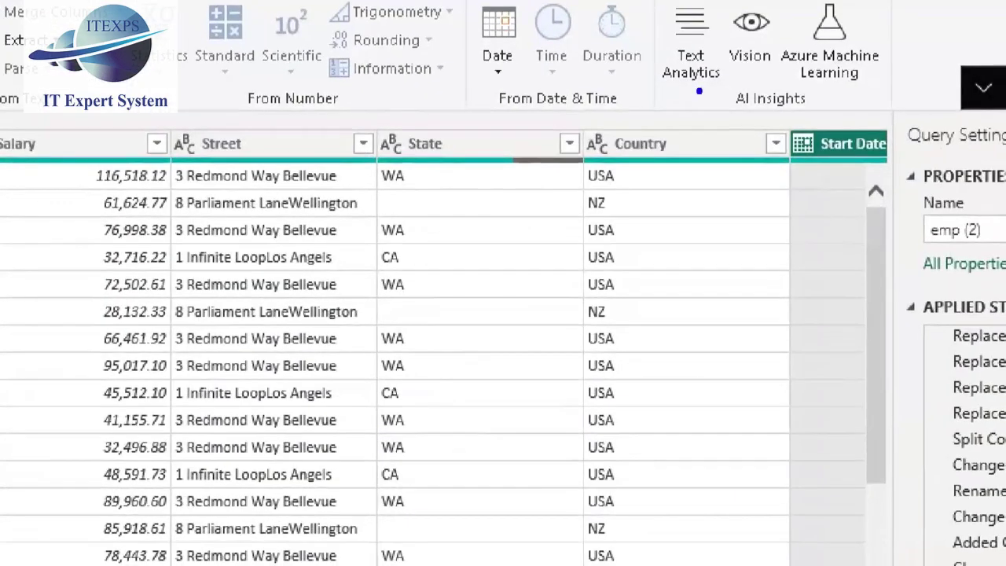
pyautogui.moveTo(661, 140); pyautogui.dragTo(688, 140)
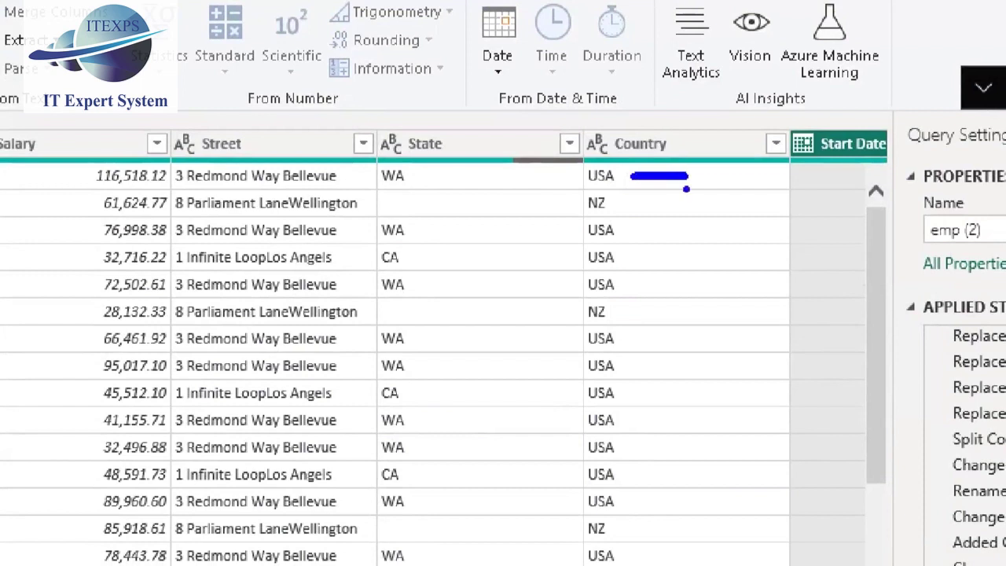
pyautogui.moveTo(612, 203); pyautogui.dragTo(651, 203)
pyautogui.moveTo(665, 214); pyautogui.dragTo(666, 542)
pyautogui.moveTo(566, 268); pyautogui.dragTo(557, 437)
pyautogui.moveTo(533, 196); pyautogui.dragTo(533, 248)
pyautogui.moveTo(547, 446); pyautogui.dragTo(547, 542)
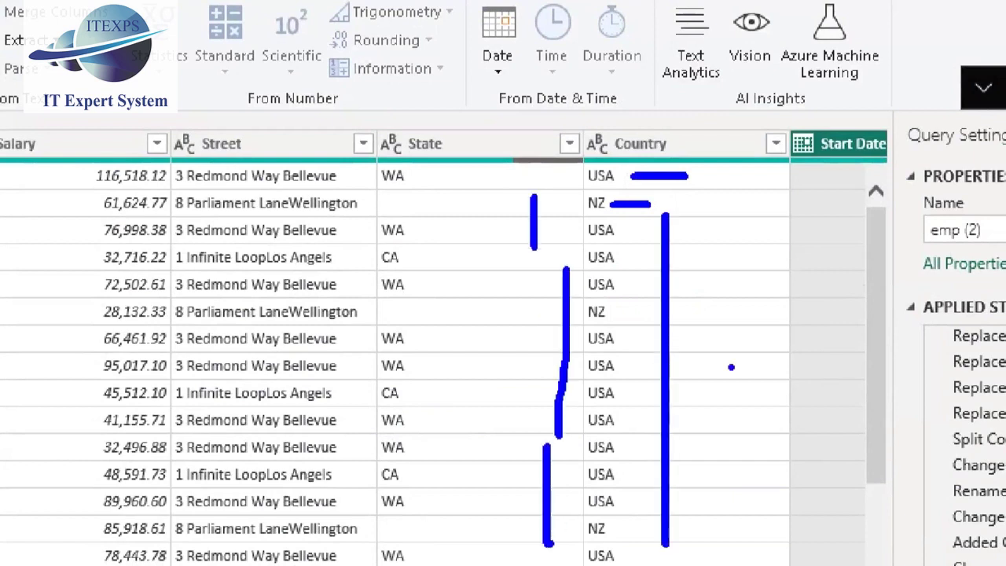
pyautogui.moveTo(730, 274)
pyautogui.mouseDown()
pyautogui.moveTo(726, 339)
pyautogui.moveTo(763, 337)
pyautogui.moveTo(784, 315)
pyautogui.moveTo(800, 340)
pyautogui.moveTo(833, 318)
pyautogui.moveTo(855, 330)
pyautogui.moveTo(865, 311)
pyautogui.moveTo(869, 363)
pyautogui.mouseUp()
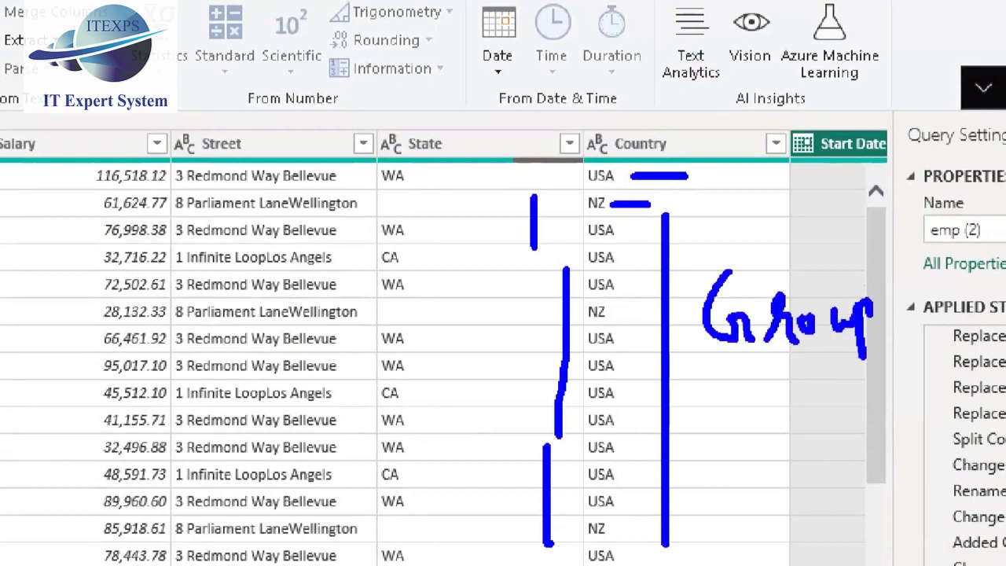
pyautogui.moveTo(577, 193); pyautogui.dragTo(580, 562)
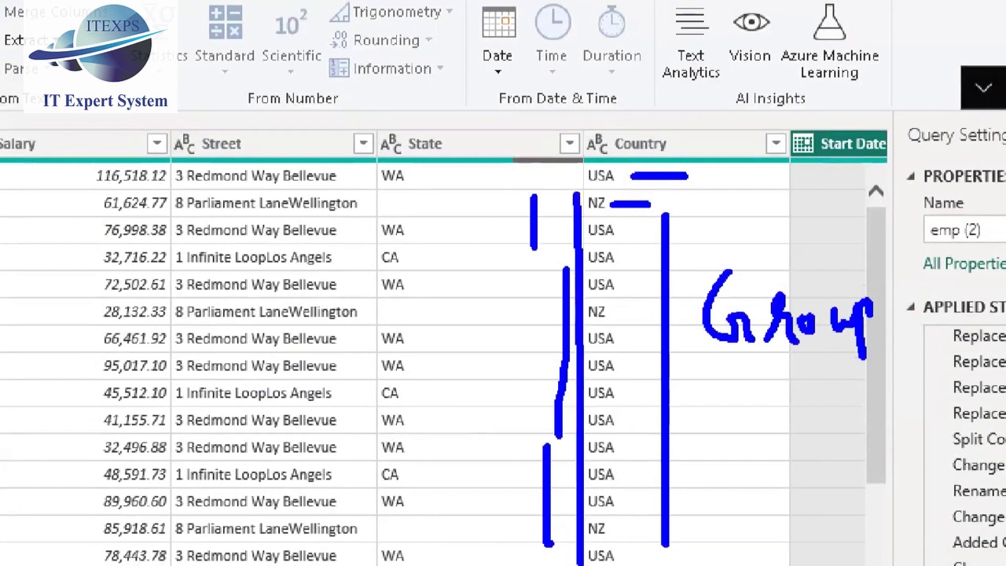
pyautogui.moveTo(746, 110)
pyautogui.mouseDown()
pyautogui.moveTo(759, 166)
pyautogui.moveTo(782, 106)
pyautogui.mouseUp()
pyautogui.moveTo(856, 106)
pyautogui.mouseDown()
pyautogui.moveTo(829, 151)
pyautogui.moveTo(881, 144)
pyautogui.moveTo(887, 154)
pyautogui.moveTo(996, 124)
pyautogui.mouseUp()
pyautogui.moveTo(930, 143); pyautogui.dragTo(1005, 141)
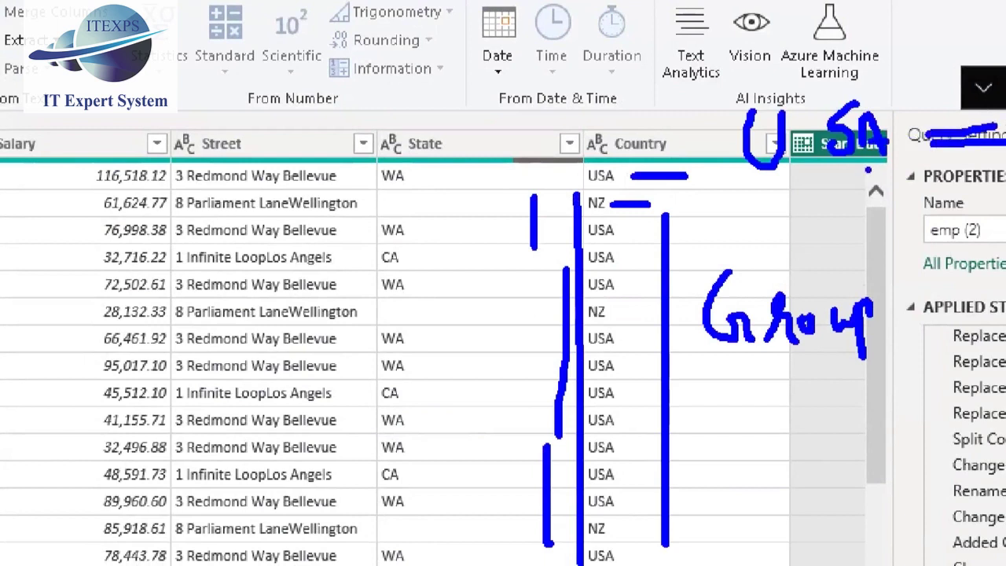
pyautogui.moveTo(774, 236)
pyautogui.mouseDown()
pyautogui.moveTo(795, 220)
pyautogui.moveTo(803, 182)
pyautogui.mouseUp()
pyautogui.moveTo(811, 194)
pyautogui.mouseDown()
pyautogui.moveTo(829, 191)
pyautogui.moveTo(847, 219)
pyautogui.mouseUp()
pyautogui.moveTo(906, 197); pyautogui.dragTo(1004, 193)
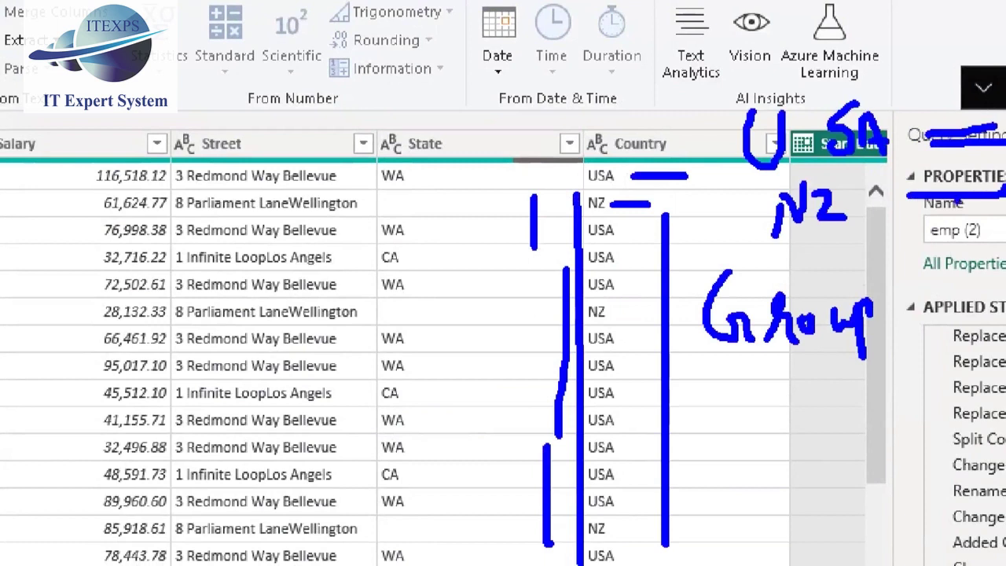
# - Select the Country column of the emp (2) query and open the Group By settings for it
pyautogui.press('Escape')
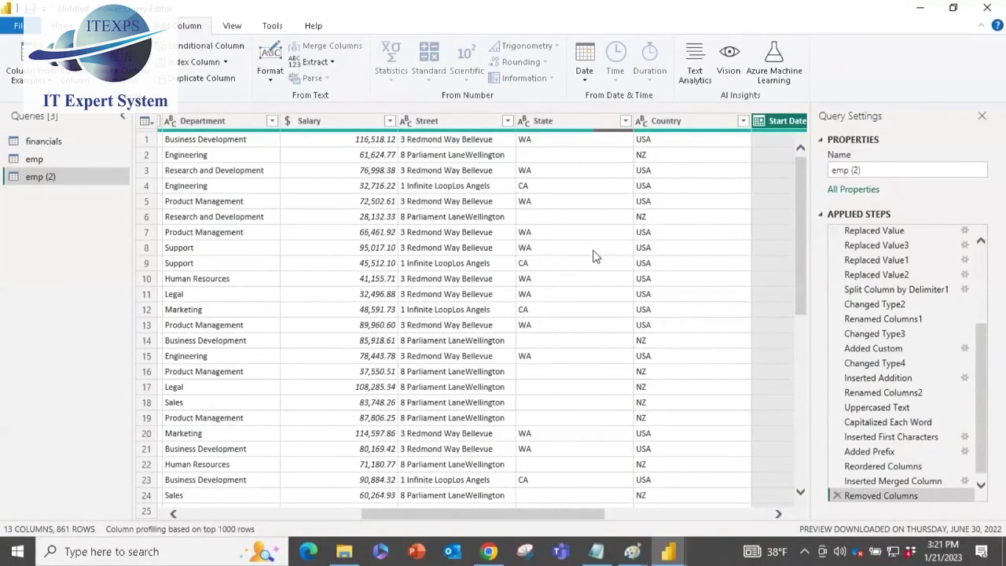
pyautogui.click(642, 142)
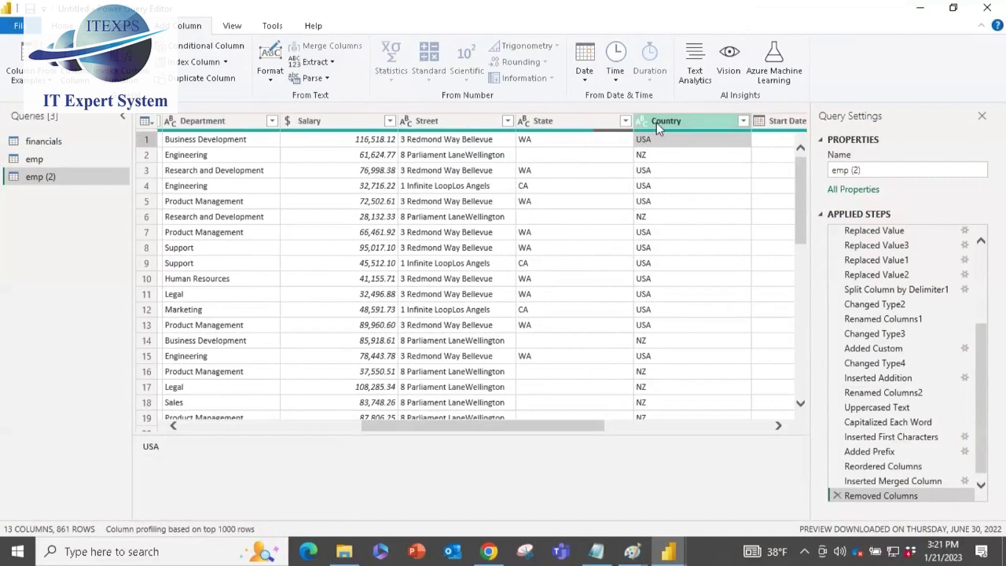
pyautogui.click(114, 25)
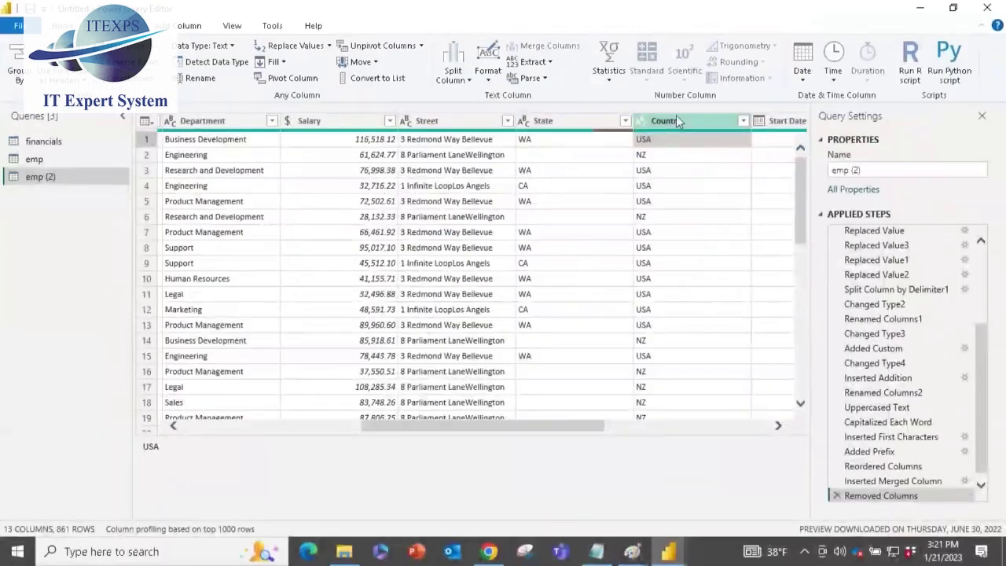
pyautogui.click(677, 120)
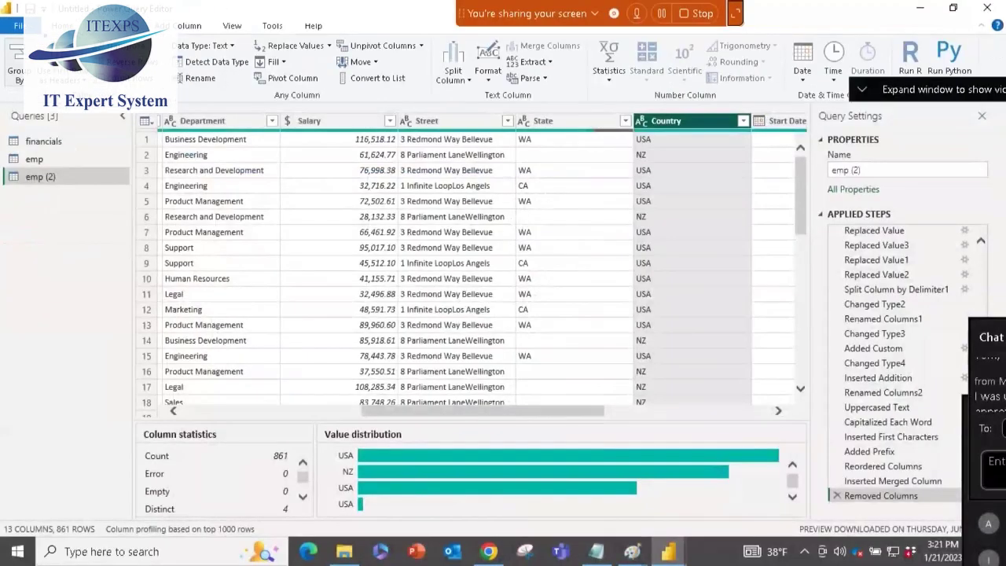
pyautogui.moveTo(664, 73)
pyautogui.mouseDown()
pyautogui.moveTo(670, 157)
pyautogui.moveTo(684, 161)
pyautogui.mouseUp()
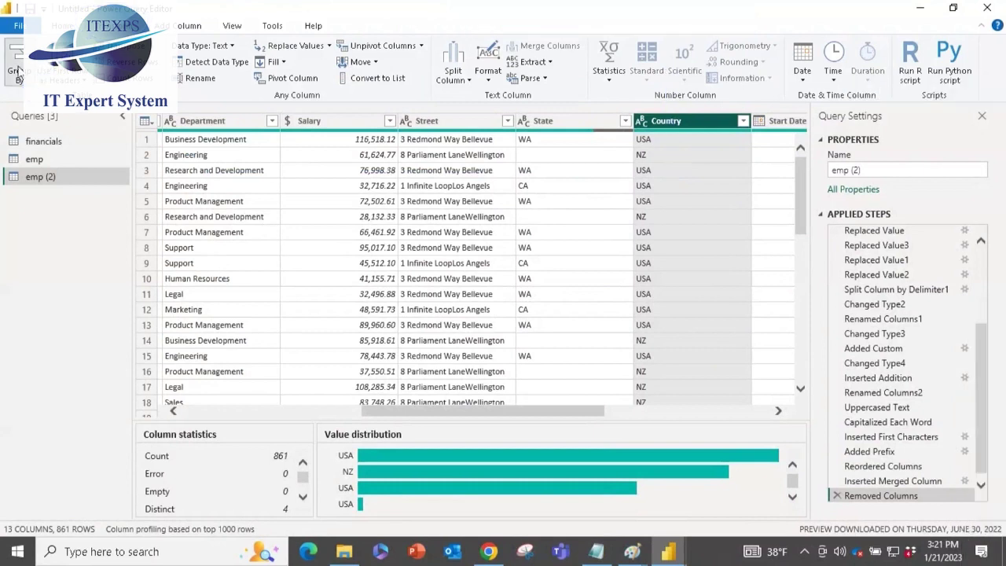
pyautogui.click(18, 71)
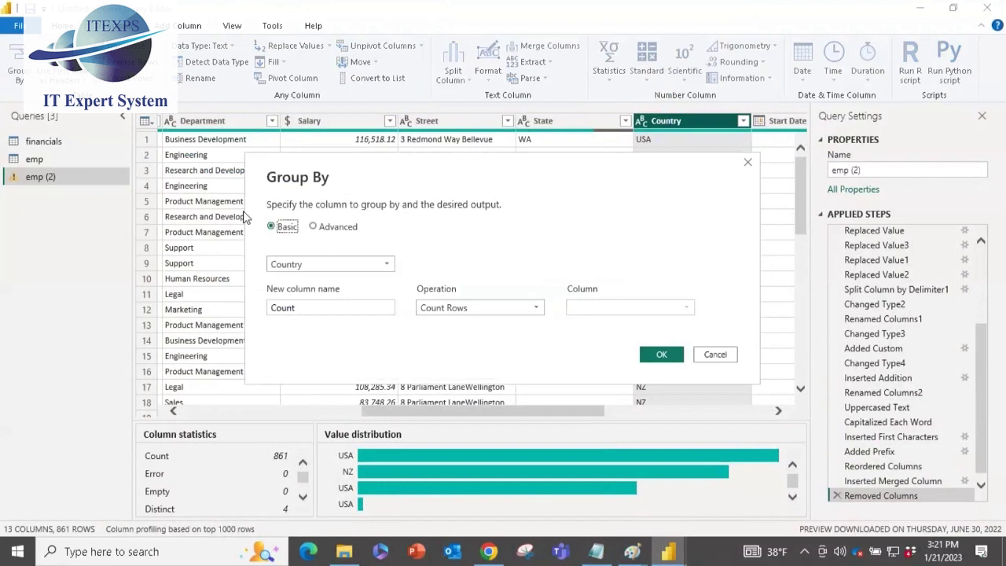
# - Review the Group By settings for Country and the list of available aggregation operations
pyautogui.click(372, 308)
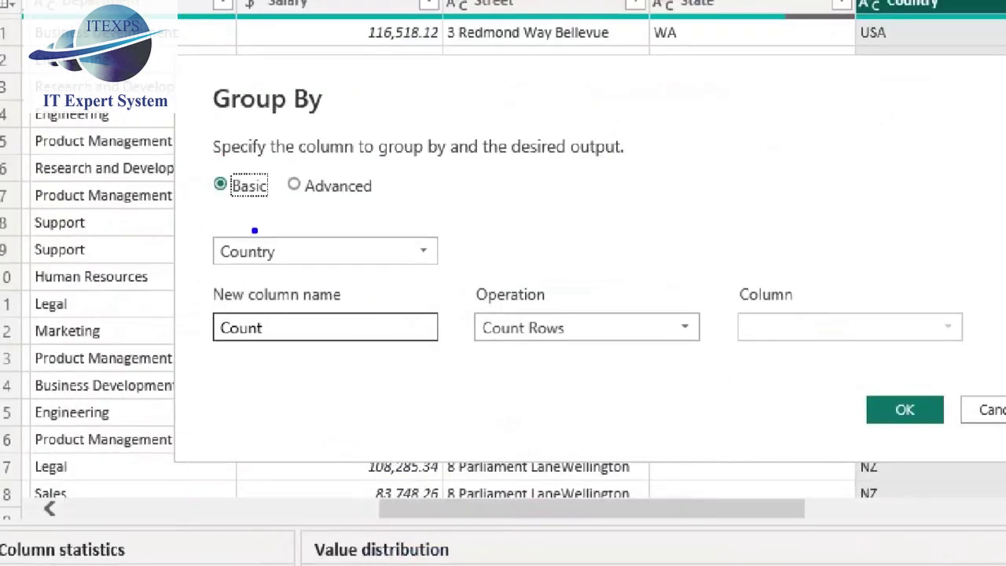
pyautogui.moveTo(268, 244); pyautogui.dragTo(290, 244)
pyautogui.moveTo(221, 311)
pyautogui.mouseDown()
pyautogui.moveTo(361, 318)
pyautogui.moveTo(263, 275)
pyautogui.moveTo(209, 305)
pyautogui.moveTo(398, 360)
pyautogui.mouseUp()
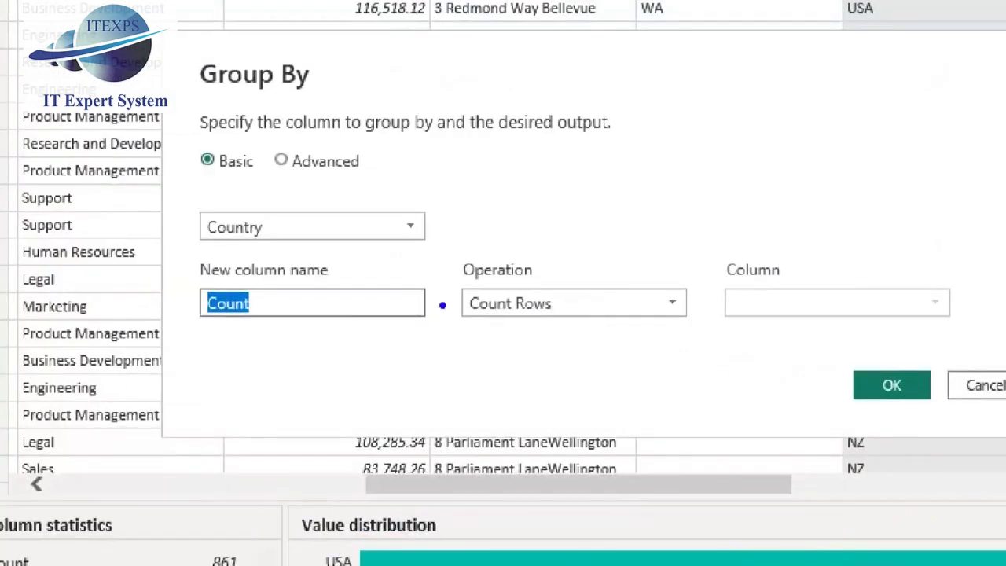
pyautogui.moveTo(449, 281); pyautogui.dragTo(553, 281)
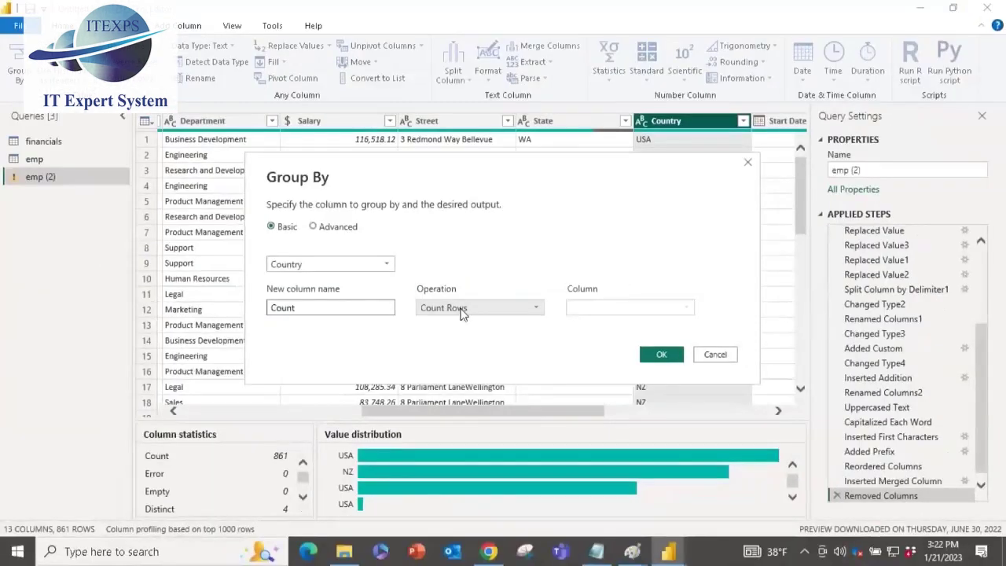
pyautogui.click(562, 303)
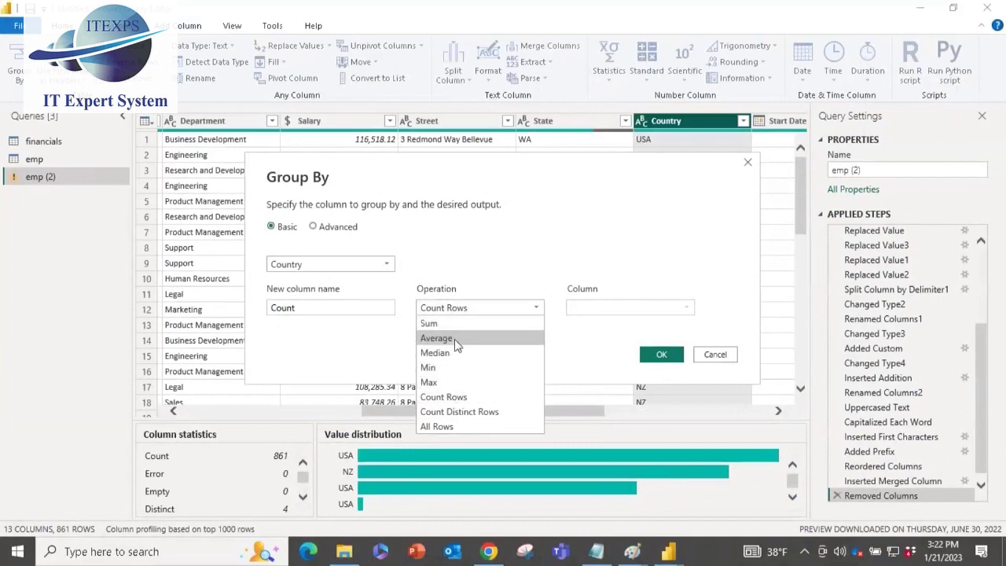
pyautogui.click(452, 307)
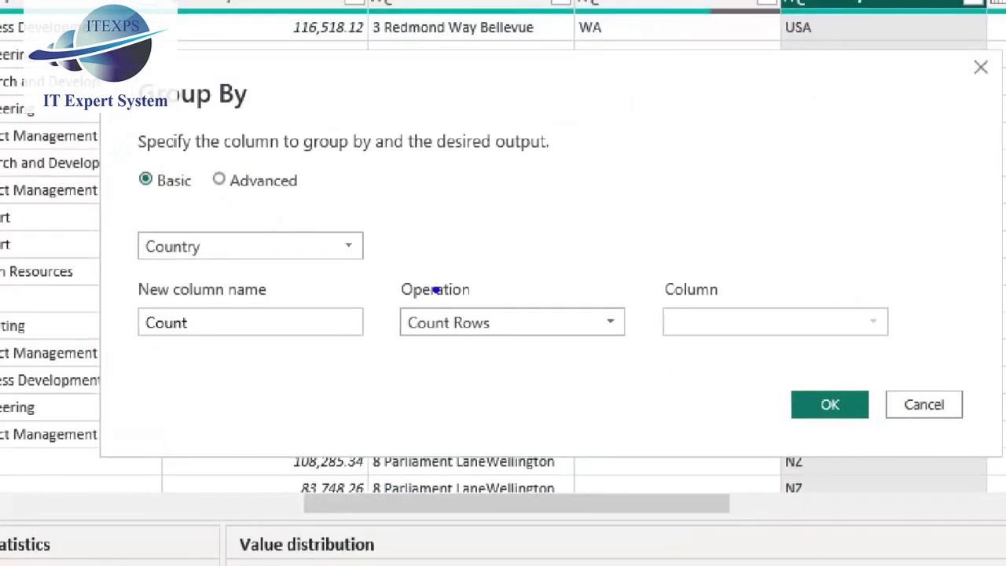
# - Group the rows by Country into a new column named Count using the Count Rows operation
pyautogui.moveTo(491, 102)
pyautogui.mouseDown()
pyautogui.moveTo(491, 136)
pyautogui.moveTo(519, 100)
pyautogui.moveTo(540, 138)
pyautogui.moveTo(564, 125)
pyautogui.moveTo(574, 85)
pyautogui.moveTo(594, 122)
pyautogui.mouseUp()
pyautogui.moveTo(570, 114)
pyautogui.mouseDown()
pyautogui.moveTo(574, 84)
pyautogui.moveTo(604, 112)
pyautogui.mouseUp()
pyautogui.moveTo(502, 207)
pyautogui.mouseDown()
pyautogui.moveTo(537, 206)
pyautogui.moveTo(541, 161)
pyautogui.moveTo(597, 191)
pyautogui.mouseUp()
pyautogui.moveTo(128, 265); pyautogui.dragTo(240, 252)
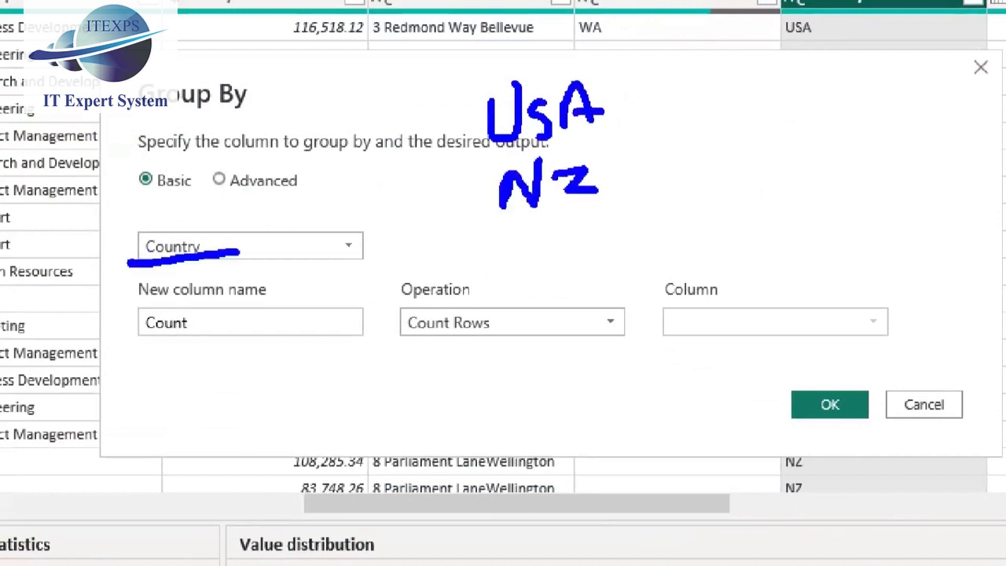
pyautogui.moveTo(168, 339); pyautogui.dragTo(220, 321)
pyautogui.moveTo(415, 344); pyautogui.dragTo(457, 330)
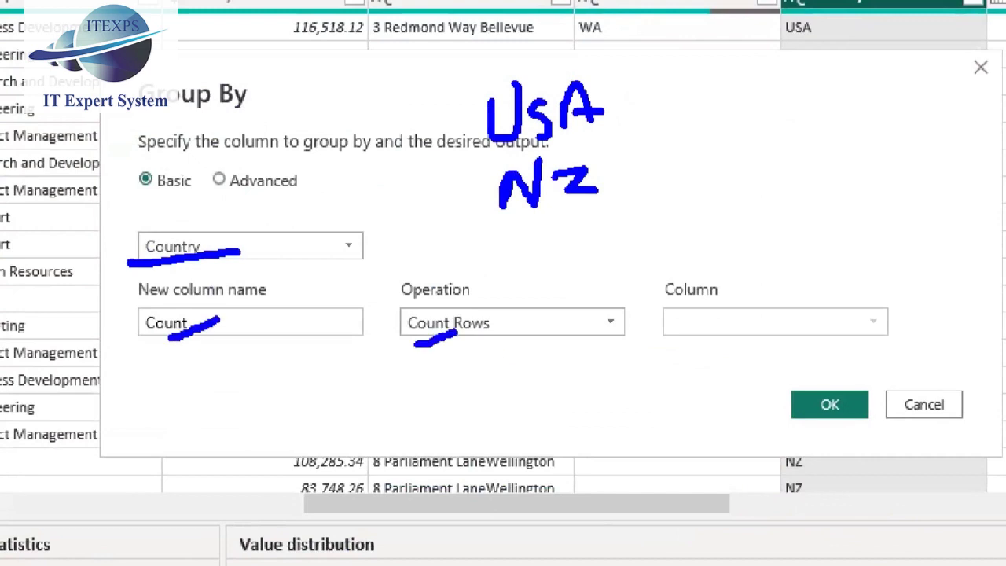
pyautogui.moveTo(809, 323); pyautogui.dragTo(809, 385)
pyautogui.moveTo(810, 385)
pyautogui.mouseDown()
pyautogui.moveTo(798, 360)
pyautogui.moveTo(823, 353)
pyautogui.mouseUp()
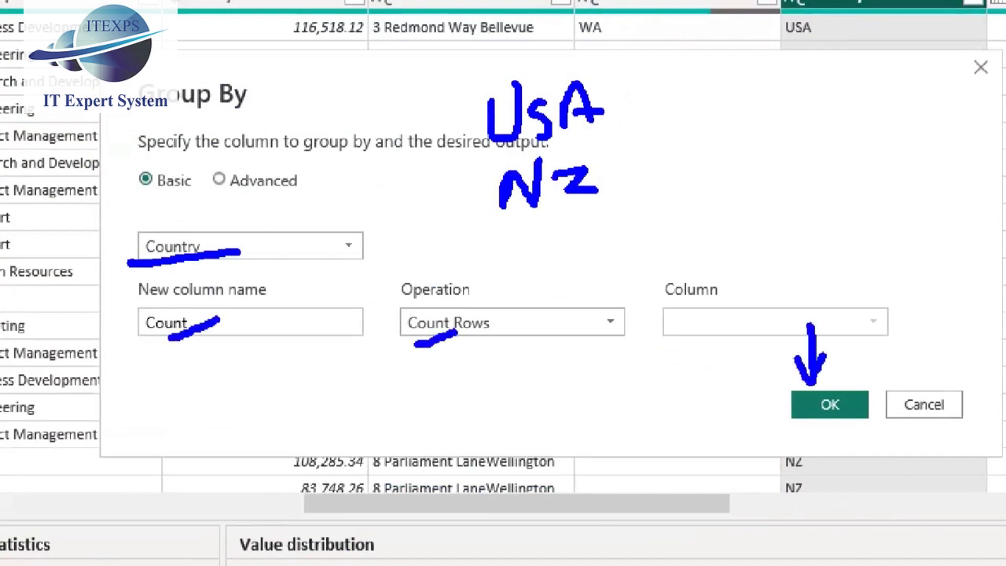
pyautogui.click(830, 404)
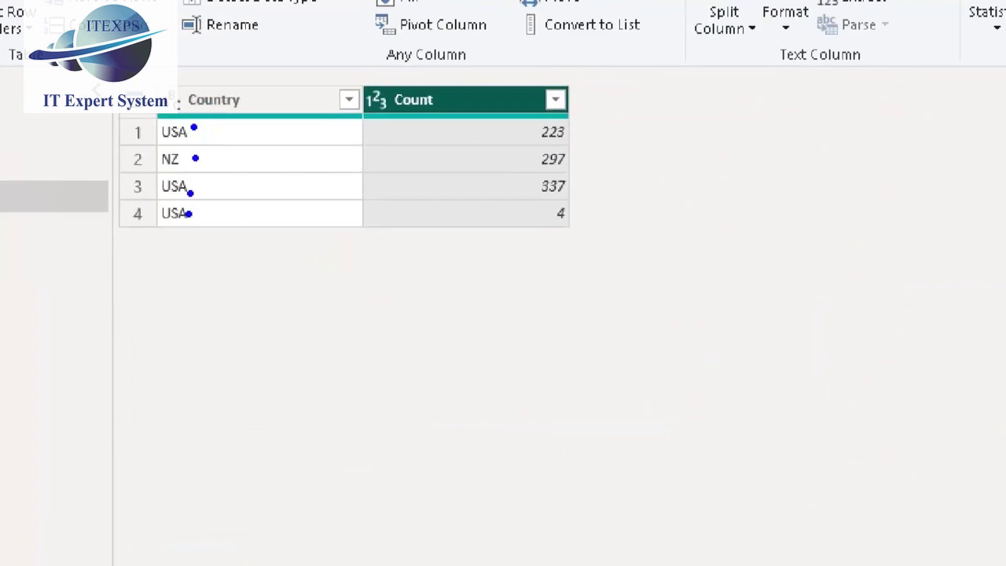
# - Examine the grouped table's Country values and their row counts for repeated countries
pyautogui.moveTo(207, 128); pyautogui.dragTo(174, 249)
pyautogui.moveTo(163, 146); pyautogui.dragTo(239, 249)
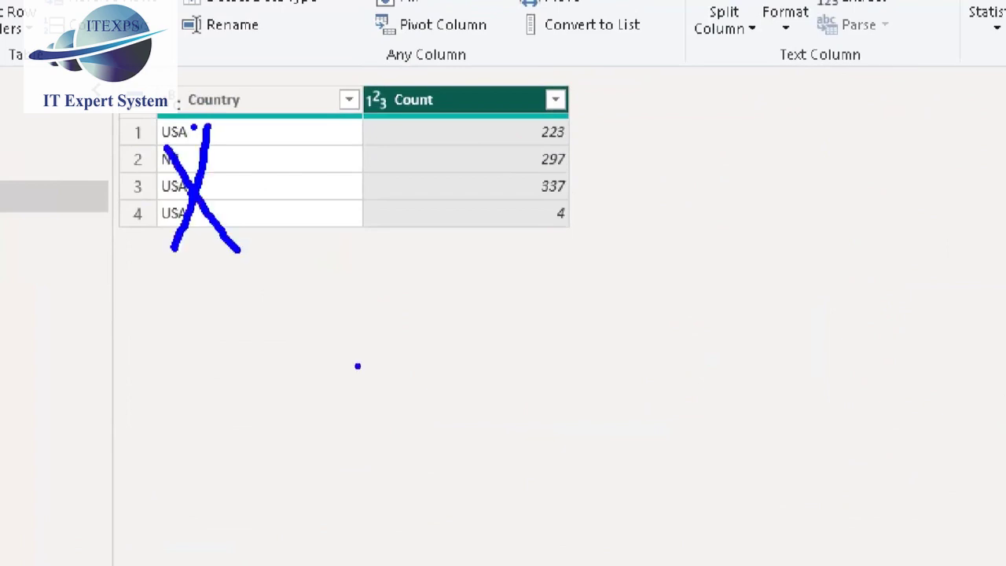
pyautogui.press('Escape')
pyautogui.hotkey('ctrl', '1')
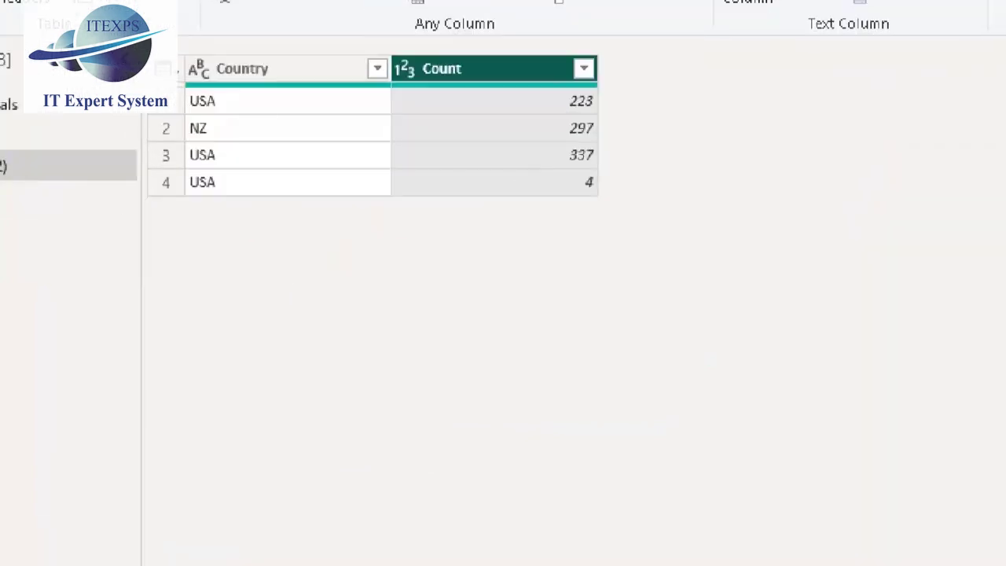
pyautogui.moveTo(165, 146); pyautogui.dragTo(219, 144)
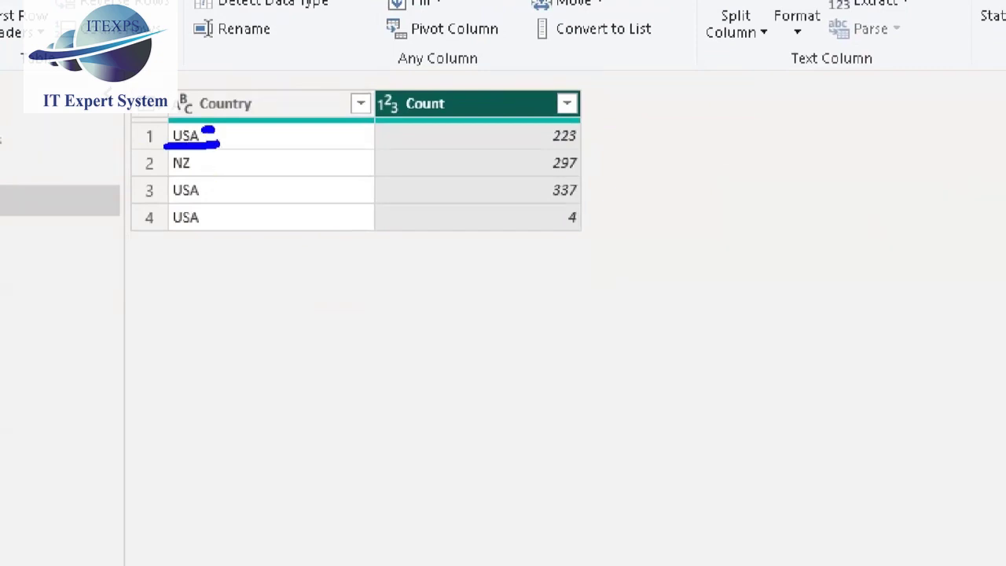
pyautogui.moveTo(208, 188)
pyautogui.mouseDown()
pyautogui.moveTo(228, 191)
pyautogui.moveTo(228, 220)
pyautogui.mouseUp()
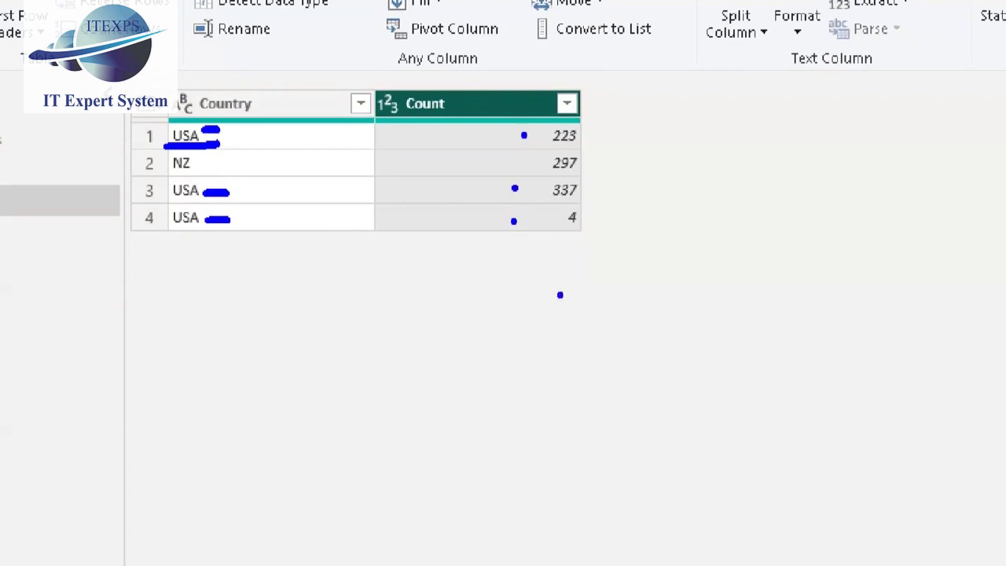
pyautogui.moveTo(271, 123)
pyautogui.mouseDown()
pyautogui.moveTo(312, 76)
pyautogui.moveTo(344, 76)
pyautogui.moveTo(351, 93)
pyautogui.mouseUp()
pyautogui.moveTo(291, 224)
pyautogui.mouseDown()
pyautogui.moveTo(307, 235)
pyautogui.moveTo(304, 271)
pyautogui.mouseUp()
pyautogui.moveTo(258, 161); pyautogui.dragTo(262, 202)
pyautogui.click(269, 224)
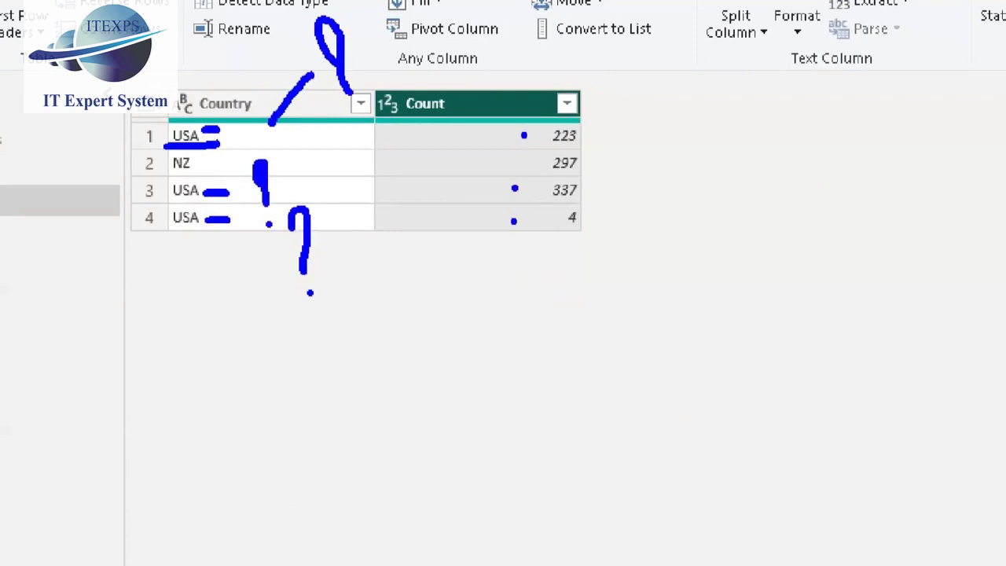
# - Delete the Grouped Rows step from the emp (2) query's applied steps
pyautogui.press('Escape')
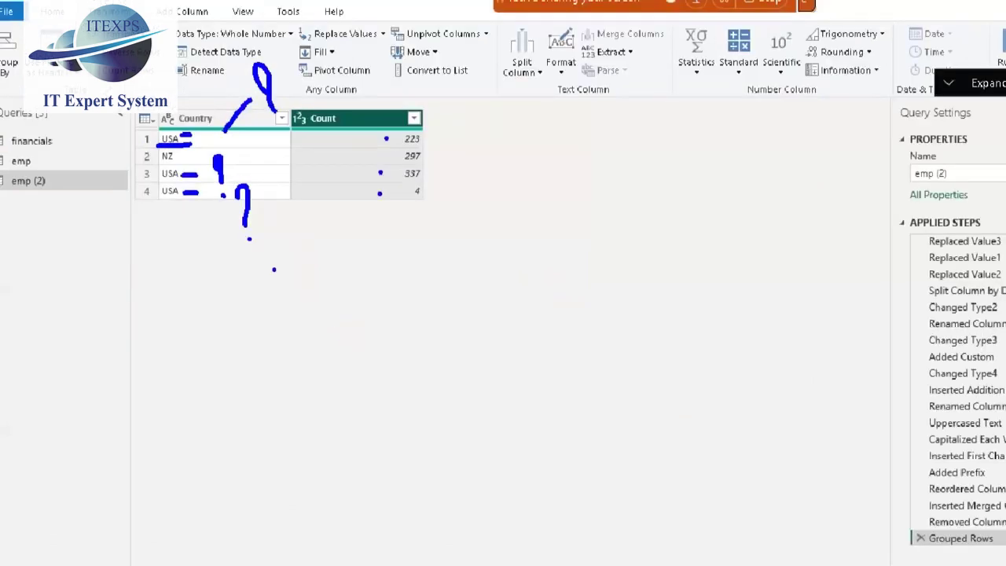
pyautogui.hotkey('ctrl', '1')
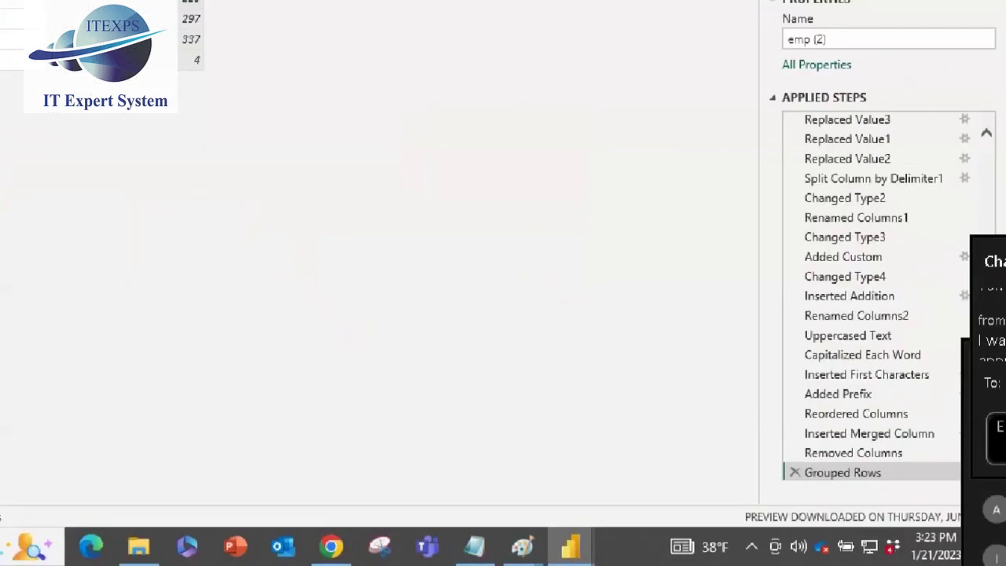
pyautogui.moveTo(848, 486); pyautogui.dragTo(820, 507)
pyautogui.moveTo(762, 470)
pyautogui.mouseDown()
pyautogui.moveTo(811, 468)
pyautogui.moveTo(809, 422)
pyautogui.mouseUp()
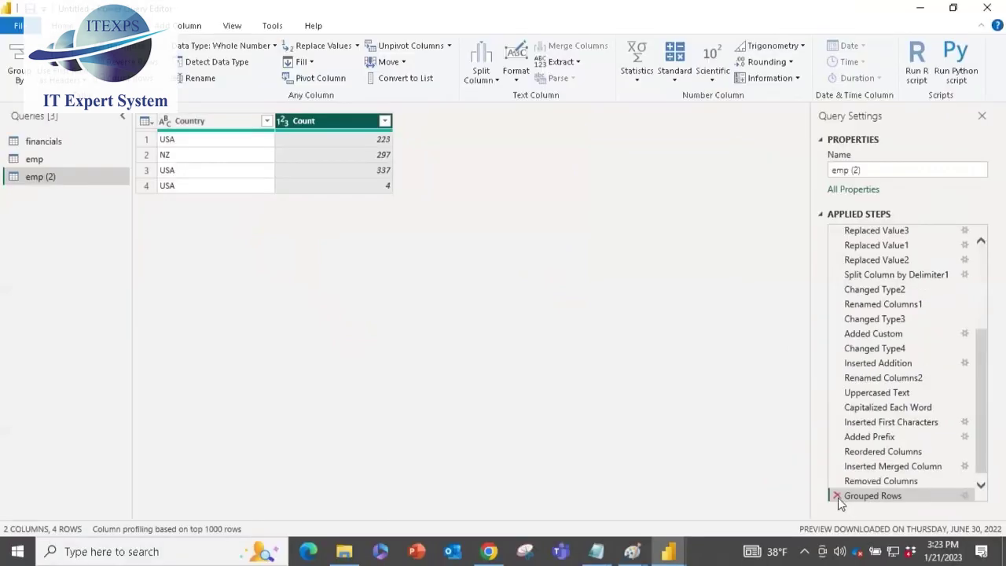
pyautogui.click(808, 467)
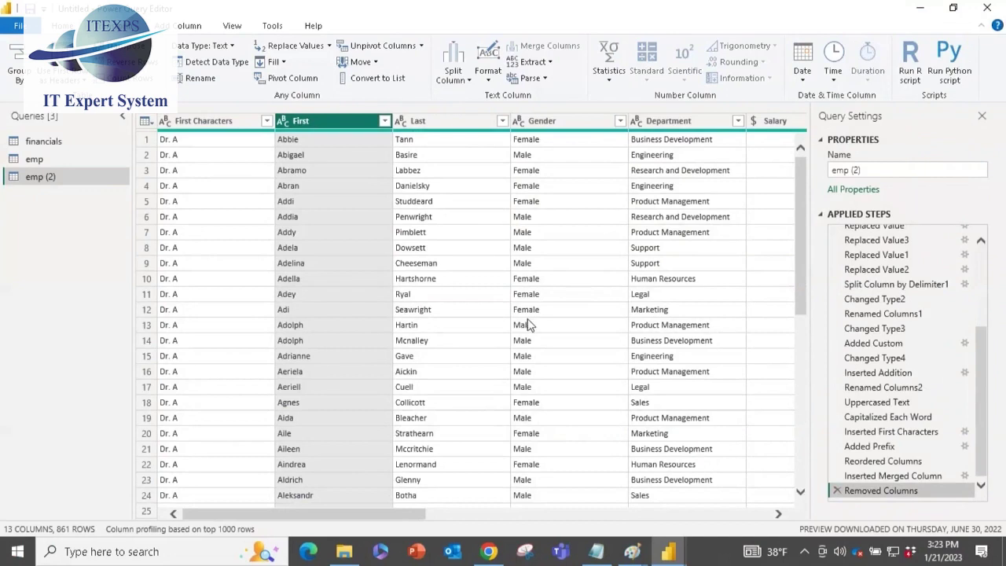
# - Apply the Clean text transformation to the Country column of the emp (2) query
pyautogui.moveTo(324, 516); pyautogui.dragTo(535, 532)
pyautogui.click(638, 123)
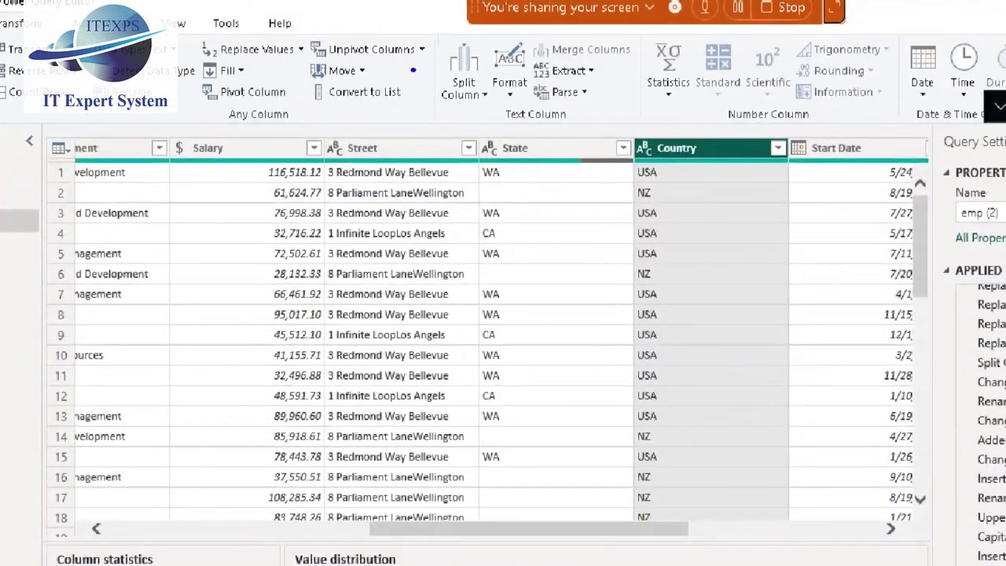
pyautogui.moveTo(692, 100)
pyautogui.mouseDown()
pyautogui.moveTo(692, 165)
pyautogui.moveTo(712, 146)
pyautogui.mouseUp()
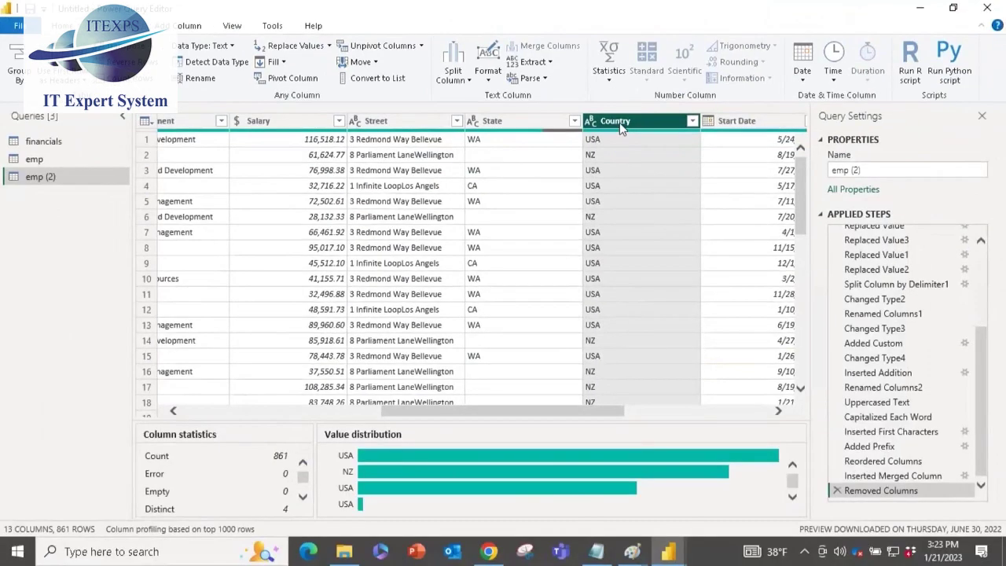
pyautogui.rightClick(620, 128)
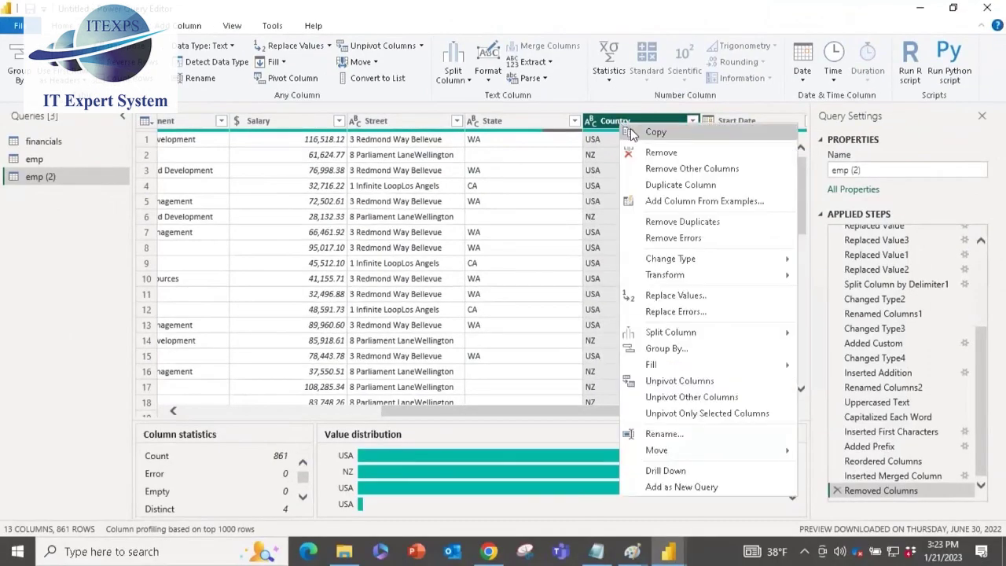
pyautogui.moveTo(677, 279)
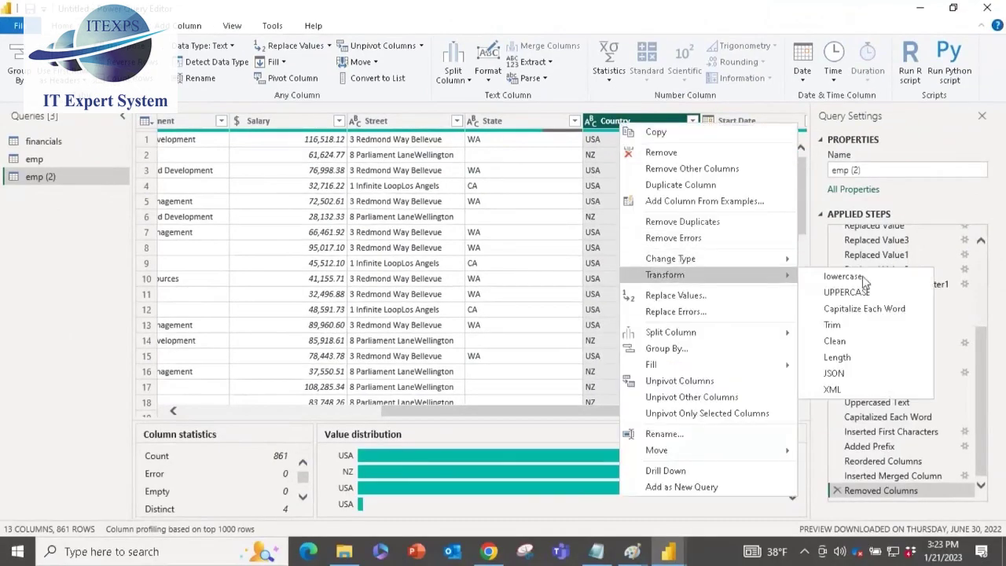
pyautogui.click(836, 341)
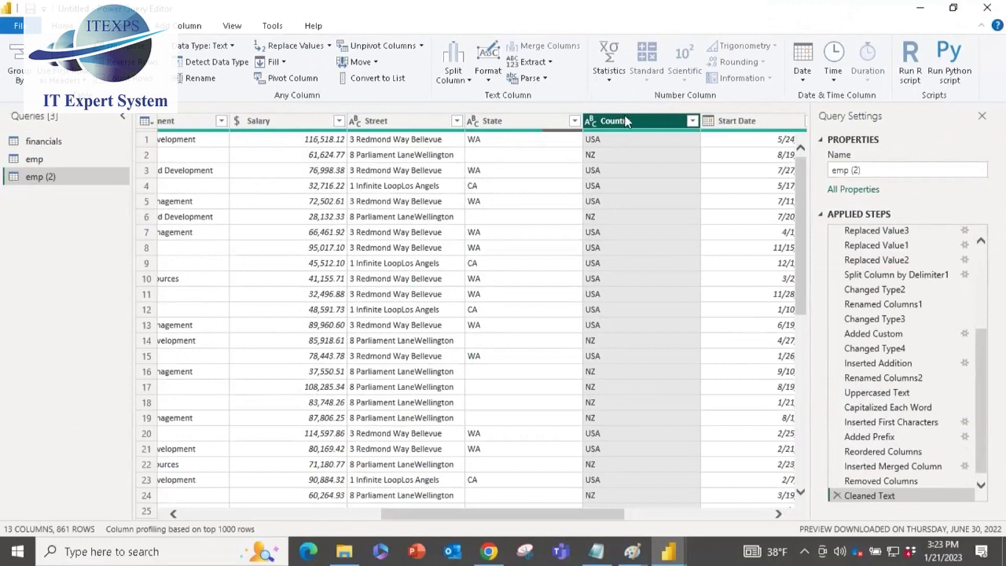
# - Trim the Country column's text and convert its values to uppercase
pyautogui.rightClick(625, 120)
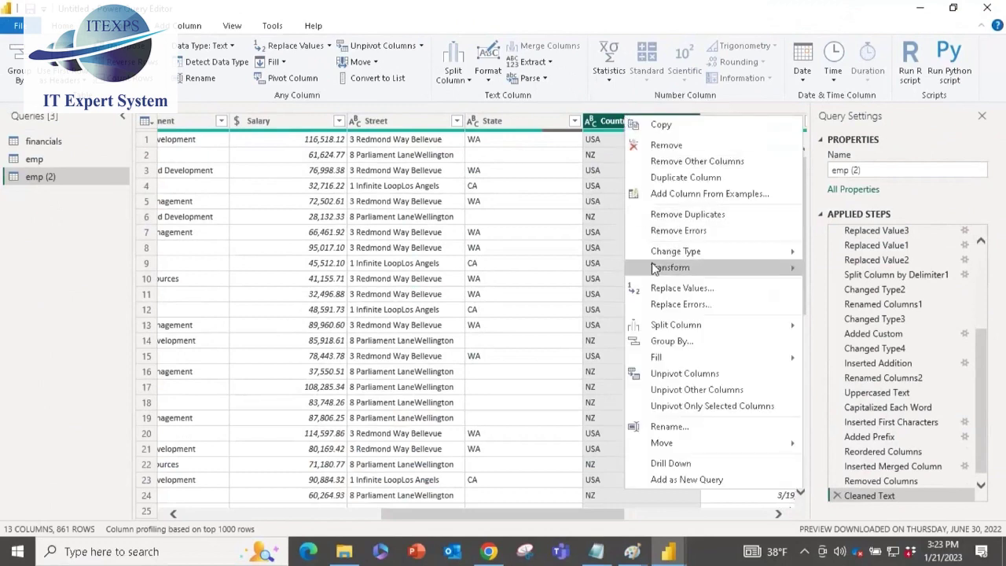
pyautogui.moveTo(748, 268)
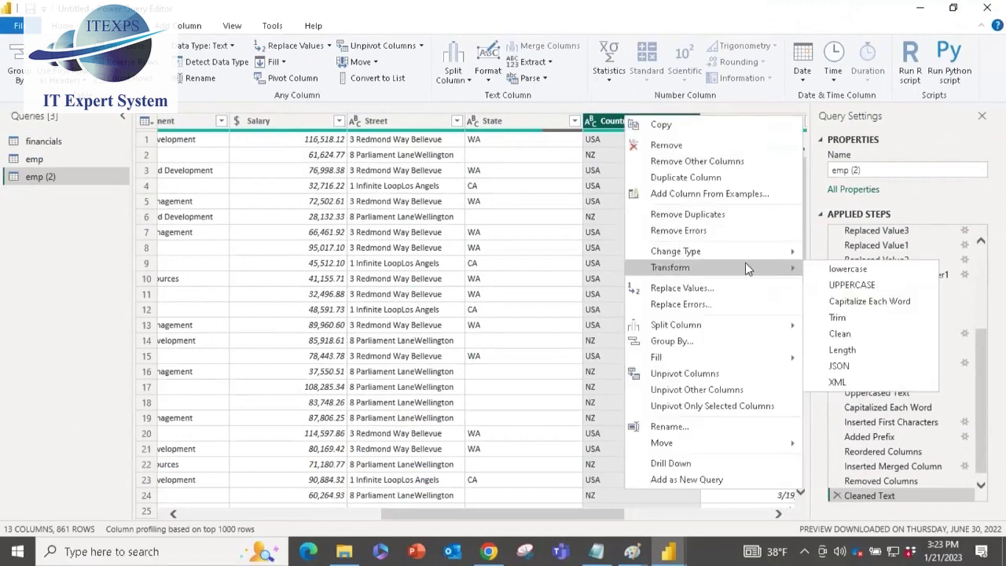
pyautogui.click(843, 319)
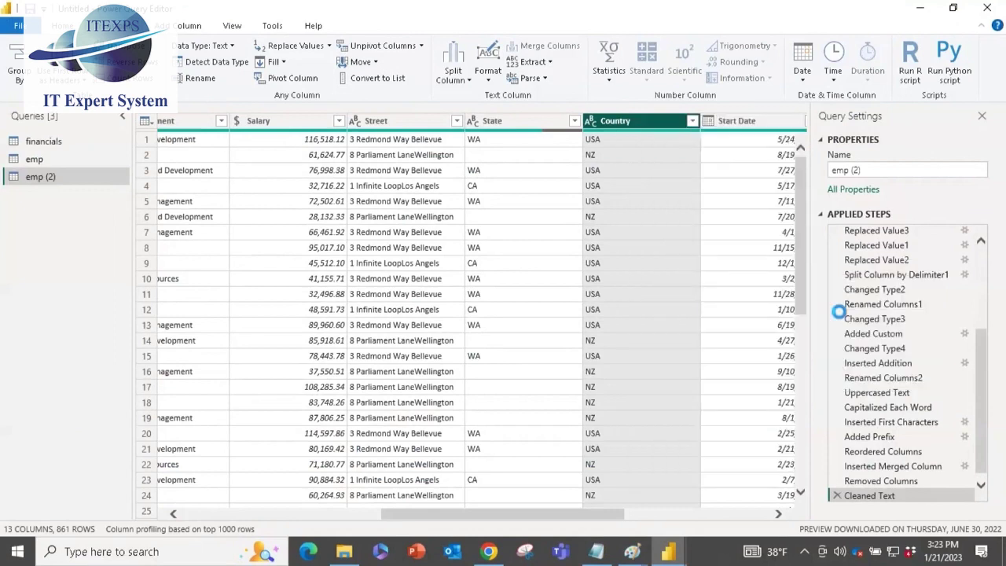
pyautogui.rightClick(625, 123)
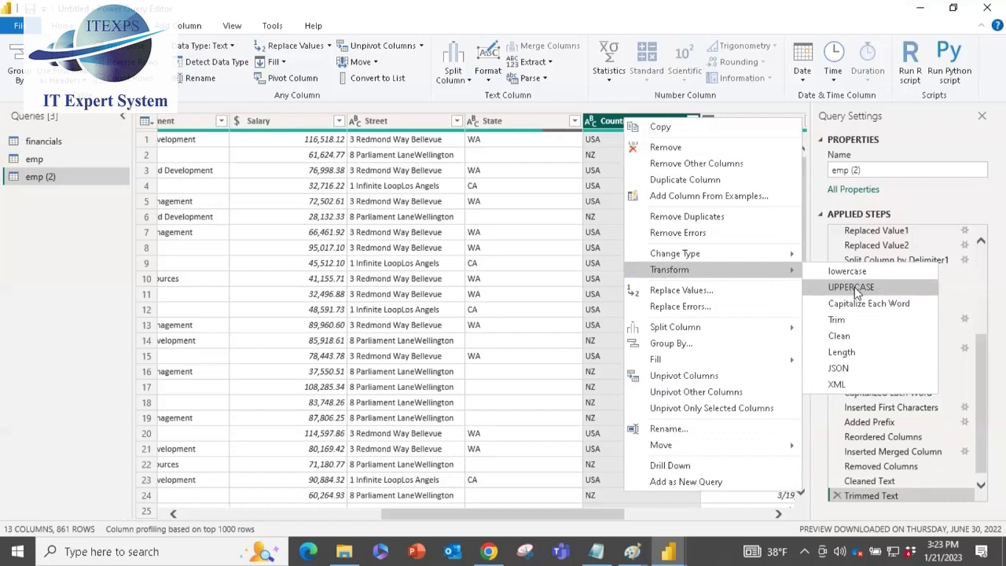
pyautogui.click(856, 292)
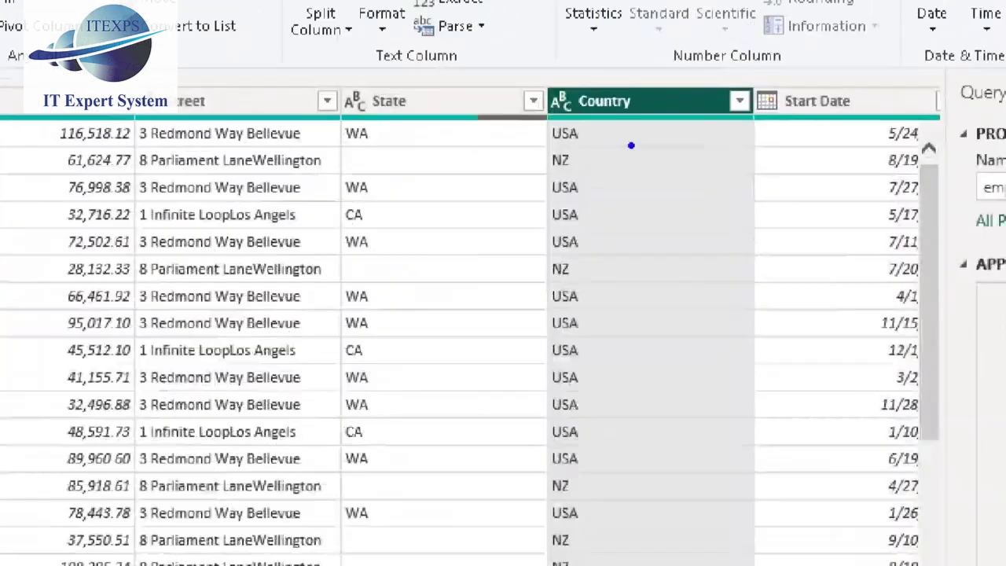
pyautogui.moveTo(624, 110)
pyautogui.mouseDown()
pyautogui.moveTo(630, 151)
pyautogui.moveTo(657, 150)
pyautogui.moveTo(690, 173)
pyautogui.mouseUp()
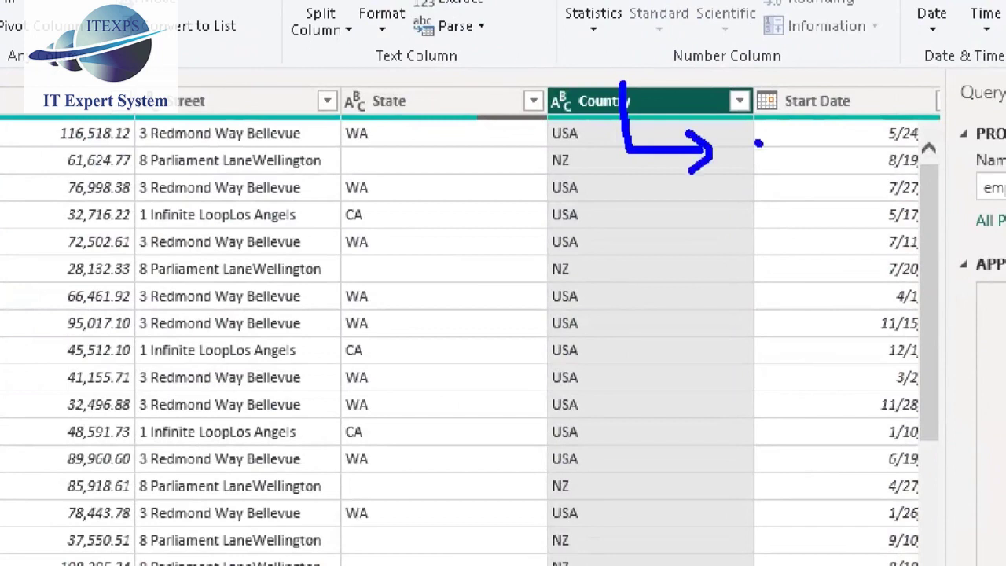
pyautogui.moveTo(760, 144); pyautogui.dragTo(759, 174)
pyautogui.moveTo(624, 150)
pyautogui.mouseDown()
pyautogui.moveTo(624, 223)
pyautogui.moveTo(707, 232)
pyautogui.mouseUp()
pyautogui.moveTo(718, 214)
pyautogui.mouseDown()
pyautogui.moveTo(762, 211)
pyautogui.moveTo(740, 247)
pyautogui.mouseUp()
pyautogui.click(598, 275)
pyautogui.moveTo(604, 275); pyautogui.dragTo(627, 276)
pyautogui.click(636, 279)
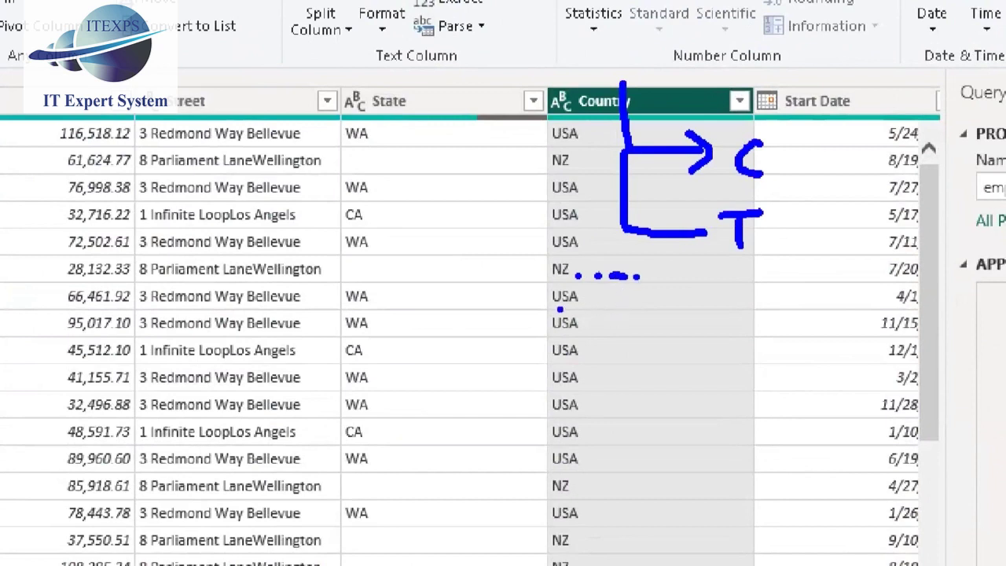
pyautogui.moveTo(622, 224)
pyautogui.mouseDown()
pyautogui.moveTo(623, 253)
pyautogui.moveTo(702, 298)
pyautogui.mouseUp()
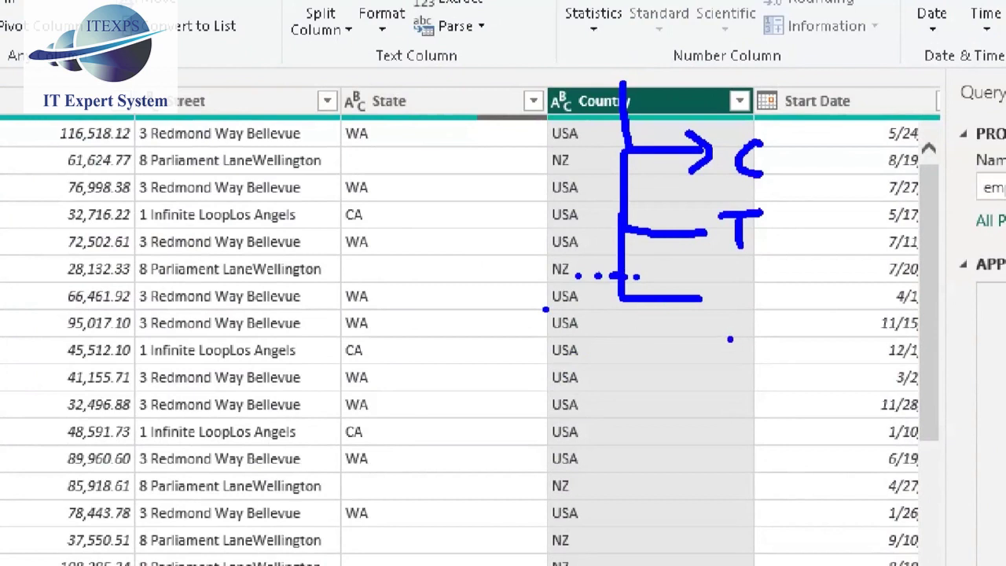
pyautogui.press('Escape')
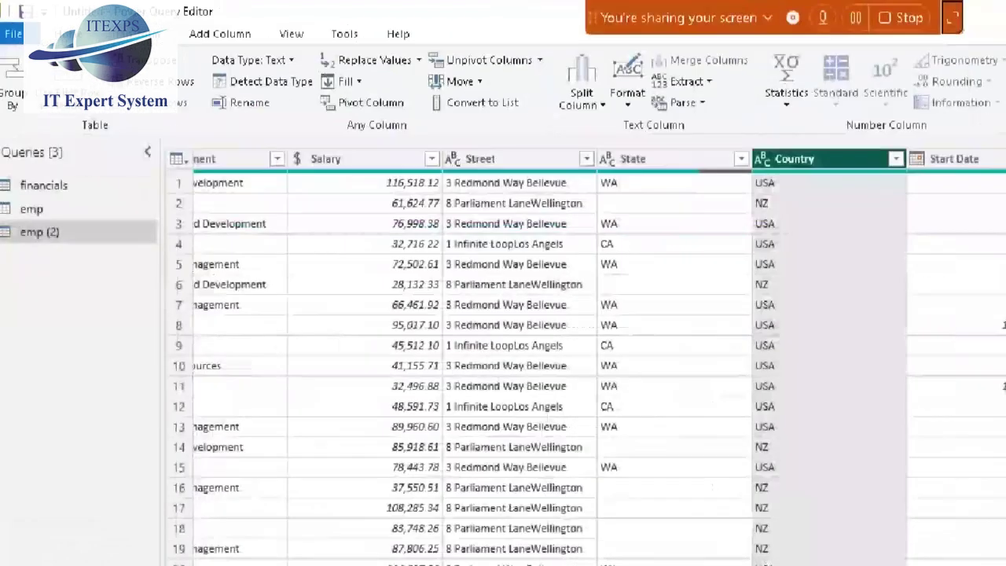
# - Group the emp (2) query by Country with a new Count column that uses the Count Rows operation
pyautogui.moveTo(785, 155)
pyautogui.mouseDown()
pyautogui.moveTo(379, 52)
pyautogui.moveTo(176, 64)
pyautogui.moveTo(146, 52)
pyautogui.mouseUp()
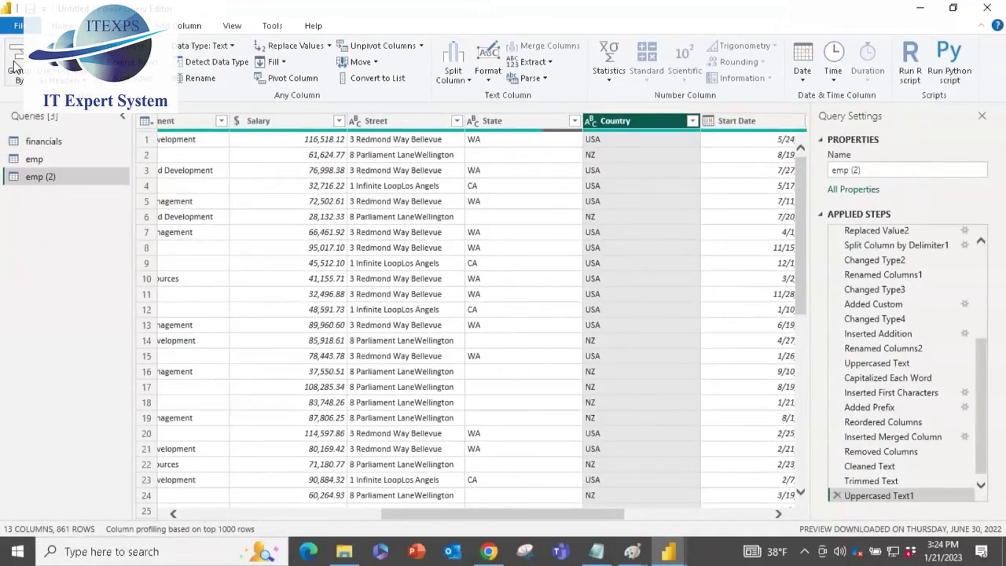
pyautogui.click(16, 70)
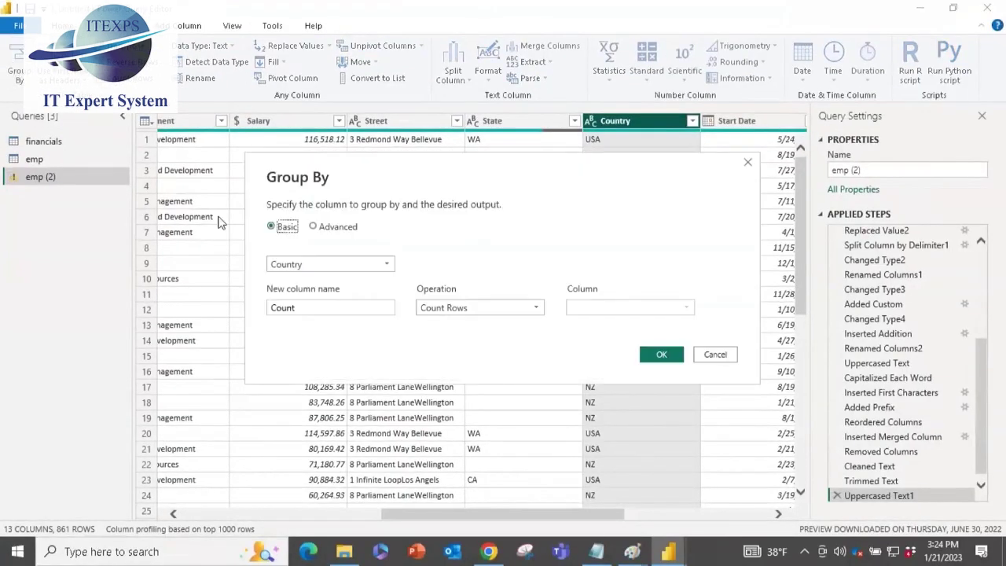
pyautogui.click(649, 352)
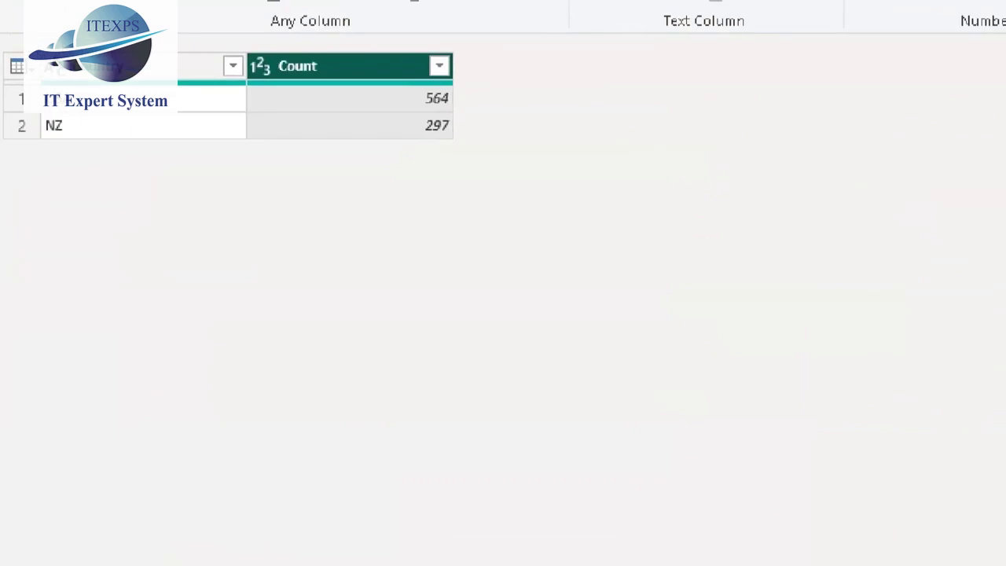
# - Examine the grouped table's country values and the row count for each country
pyautogui.moveTo(217, 157)
pyautogui.mouseDown()
pyautogui.moveTo(269, 157)
pyautogui.moveTo(301, 141)
pyautogui.moveTo(314, 163)
pyautogui.moveTo(300, 174)
pyautogui.mouseUp()
pyautogui.moveTo(203, 191)
pyautogui.mouseDown()
pyautogui.moveTo(281, 184)
pyautogui.moveTo(257, 213)
pyautogui.mouseUp()
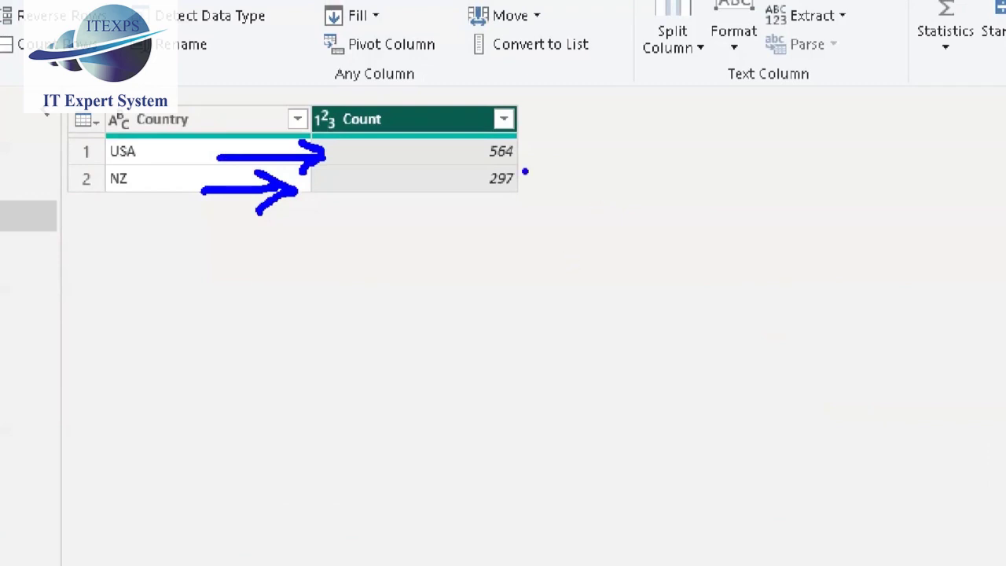
pyautogui.moveTo(466, 102)
pyautogui.mouseDown()
pyautogui.moveTo(451, 184)
pyautogui.moveTo(463, 226)
pyautogui.mouseUp()
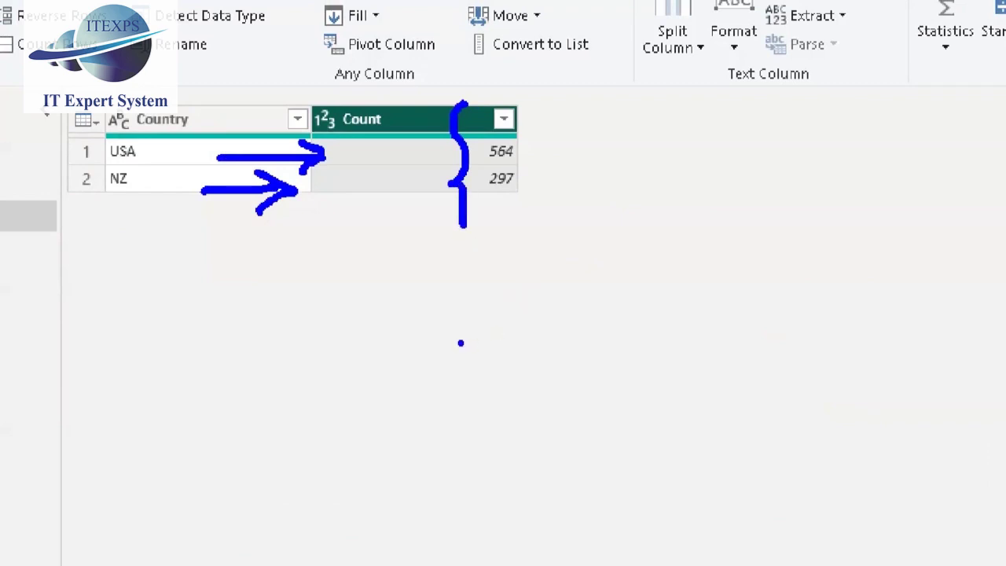
pyautogui.moveTo(314, 340)
pyautogui.mouseDown()
pyautogui.moveTo(312, 382)
pyautogui.moveTo(336, 336)
pyautogui.moveTo(360, 350)
pyautogui.moveTo(355, 366)
pyautogui.moveTo(406, 362)
pyautogui.moveTo(402, 353)
pyautogui.mouseUp()
pyautogui.moveTo(460, 354); pyautogui.dragTo(645, 345)
pyautogui.moveTo(336, 413)
pyautogui.mouseDown()
pyautogui.moveTo(327, 444)
pyautogui.moveTo(360, 453)
pyautogui.moveTo(366, 418)
pyautogui.moveTo(404, 404)
pyautogui.moveTo(384, 439)
pyautogui.moveTo(409, 445)
pyautogui.mouseUp()
pyautogui.moveTo(453, 438); pyautogui.dragTo(585, 436)
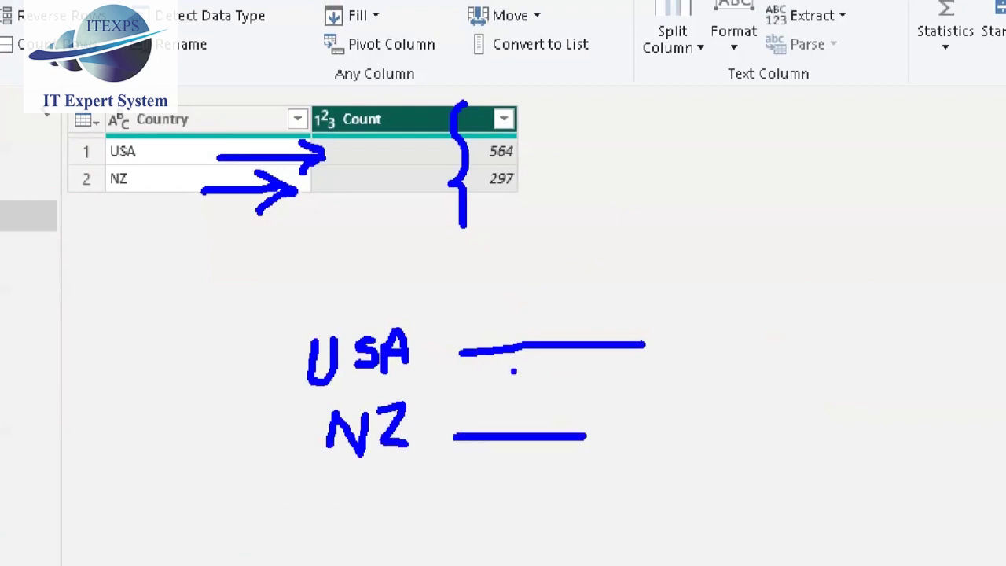
pyautogui.press('Escape')
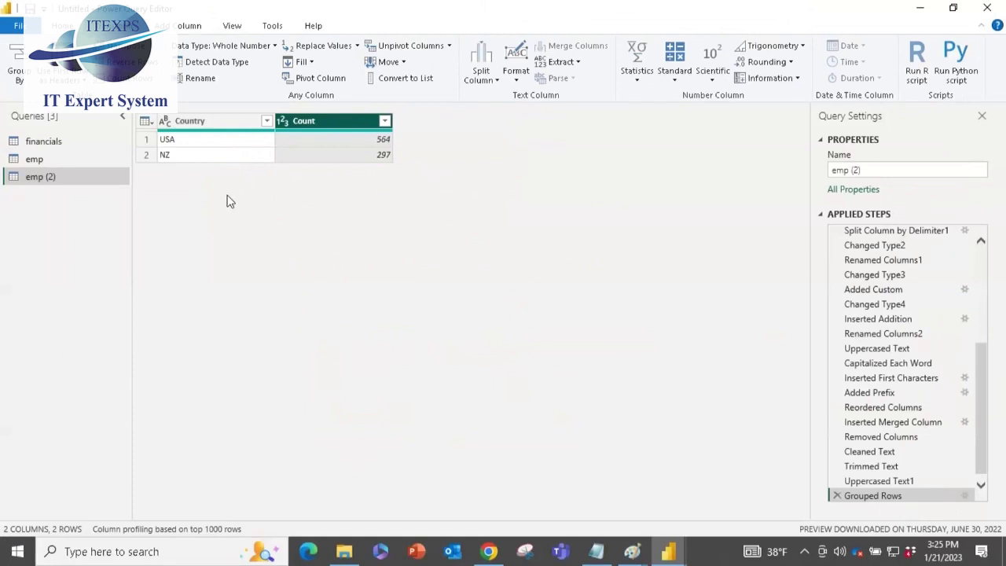
pyautogui.hotkey('ctrl', '1')
pyautogui.moveTo(150, 136)
pyautogui.mouseDown()
pyautogui.moveTo(124, 140)
pyautogui.moveTo(79, 175)
pyautogui.moveTo(121, 176)
pyautogui.moveTo(134, 187)
pyautogui.mouseUp()
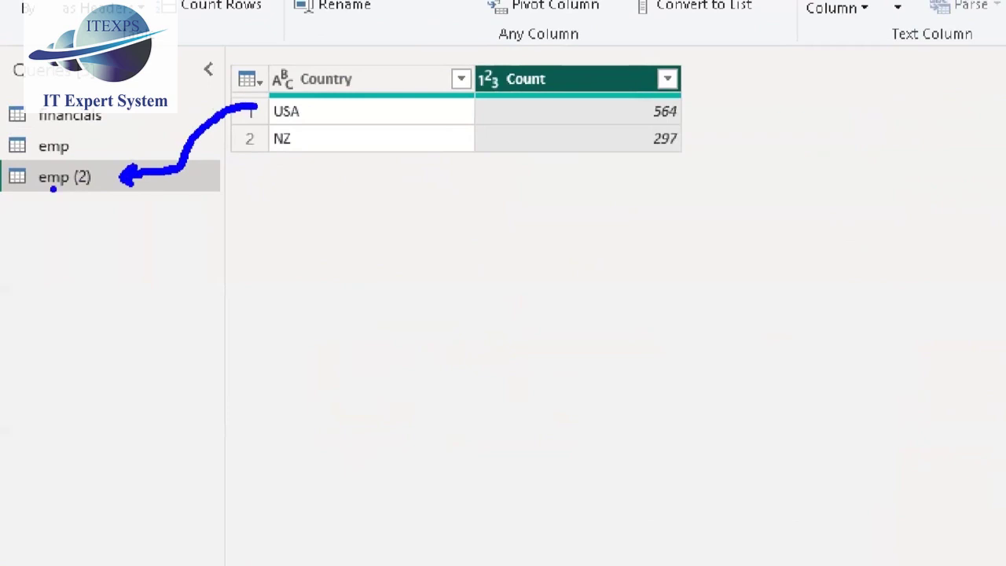
pyautogui.press('Escape')
pyautogui.doubleClick(59, 180)
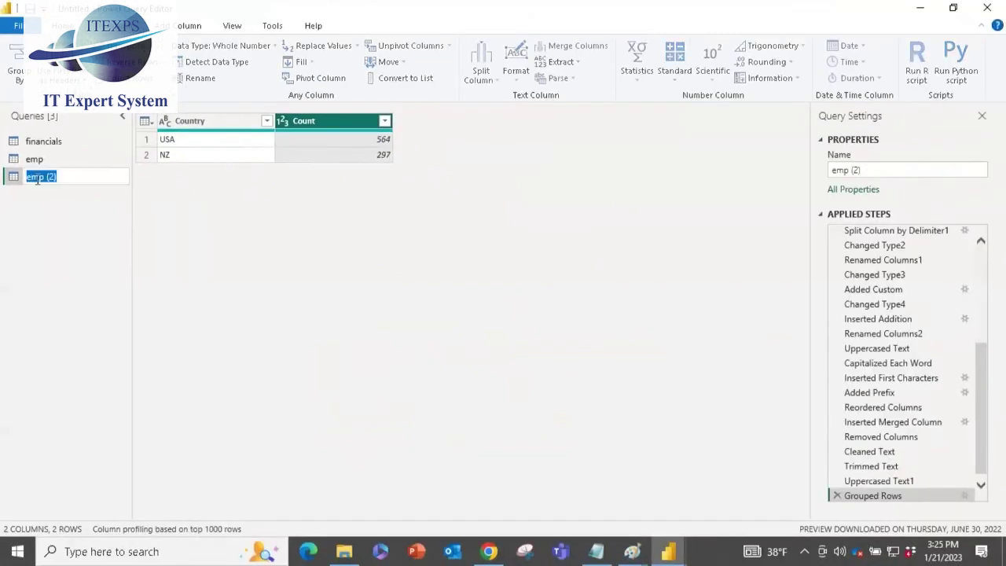
pyautogui.hotkey('ctrl', '1')
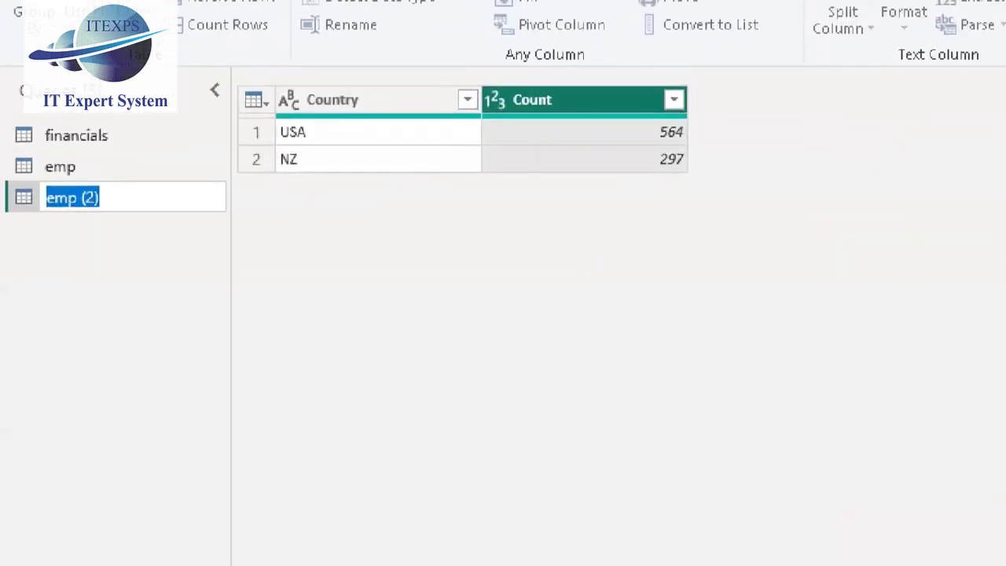
pyautogui.moveTo(244, 116)
pyautogui.mouseDown()
pyautogui.moveTo(208, 177)
pyautogui.moveTo(161, 187)
pyautogui.moveTo(184, 194)
pyautogui.mouseUp()
pyautogui.moveTo(254, 118)
pyautogui.mouseDown()
pyautogui.moveTo(239, 146)
pyautogui.moveTo(179, 193)
pyautogui.mouseUp()
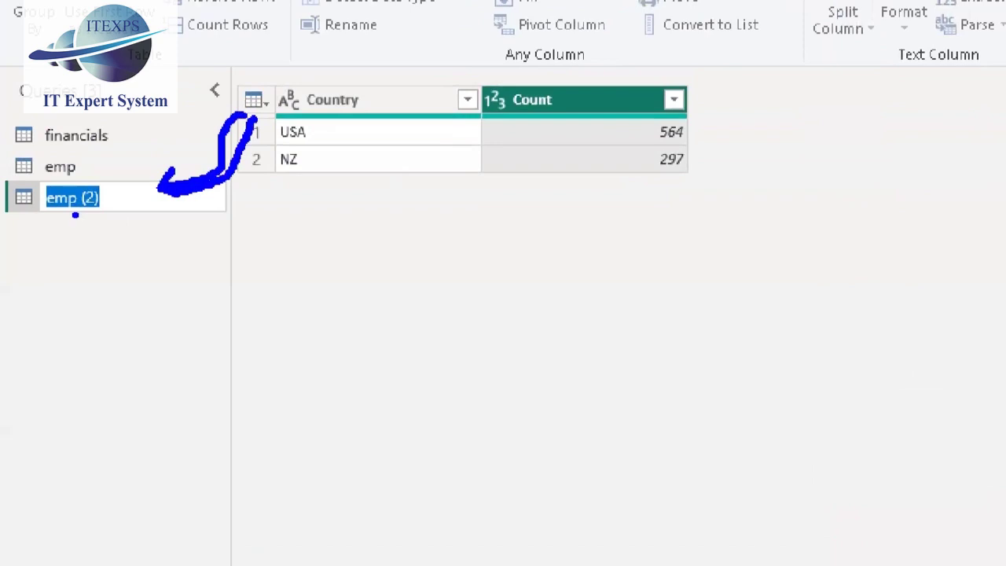
pyautogui.press('Escape')
# - Rename the emp (2) query as "counry row count"
pyautogui.doubleClick(58, 176)
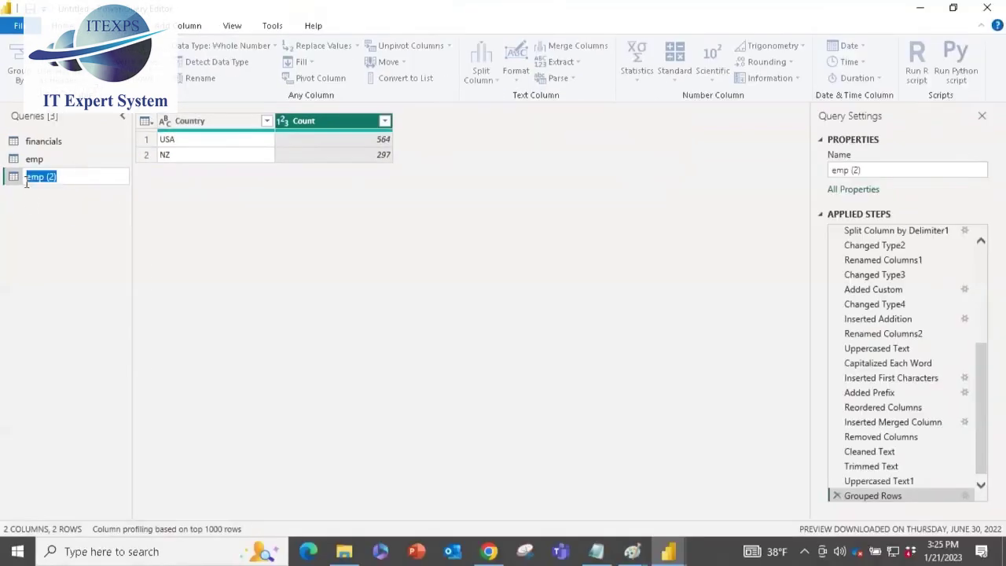
pyautogui.click(254, 438)
pyautogui.press('F2')
pyautogui.click(74, 176)
pyautogui.hotkey('ctrl', 'a')
pyautogui.click(179, 497)
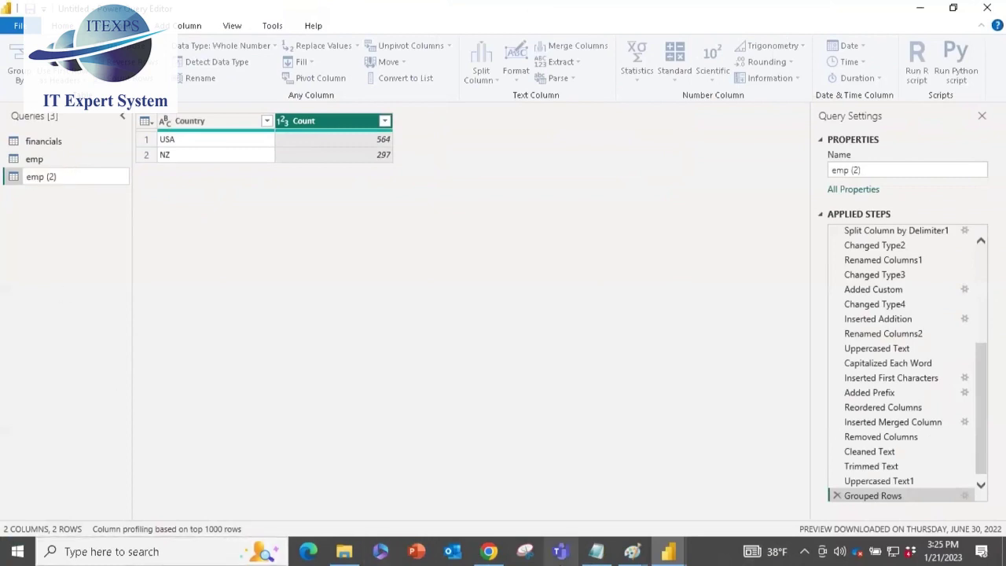
pyautogui.press('F2')
pyautogui.write('co')
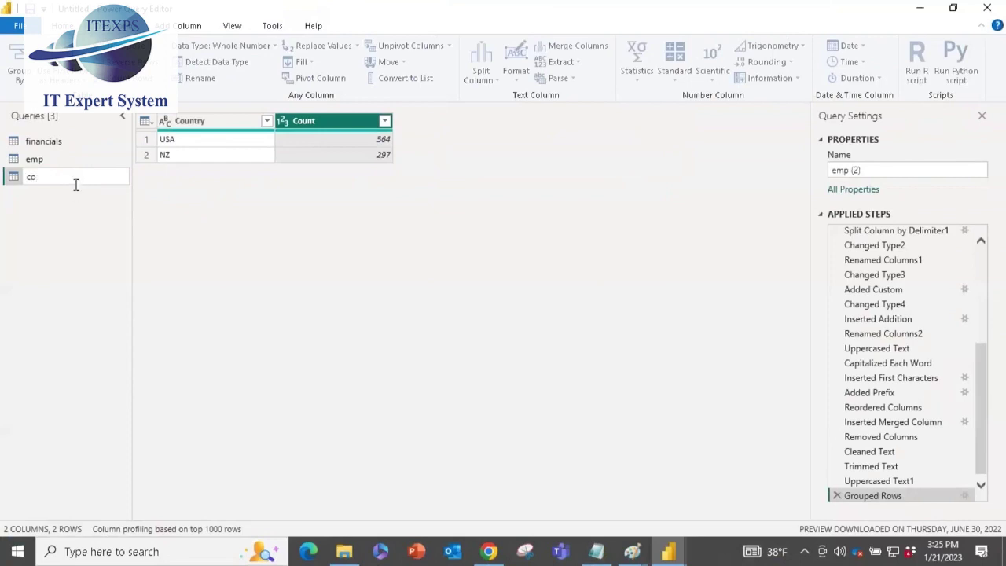
pyautogui.write('unry')
pyautogui.press('Return')
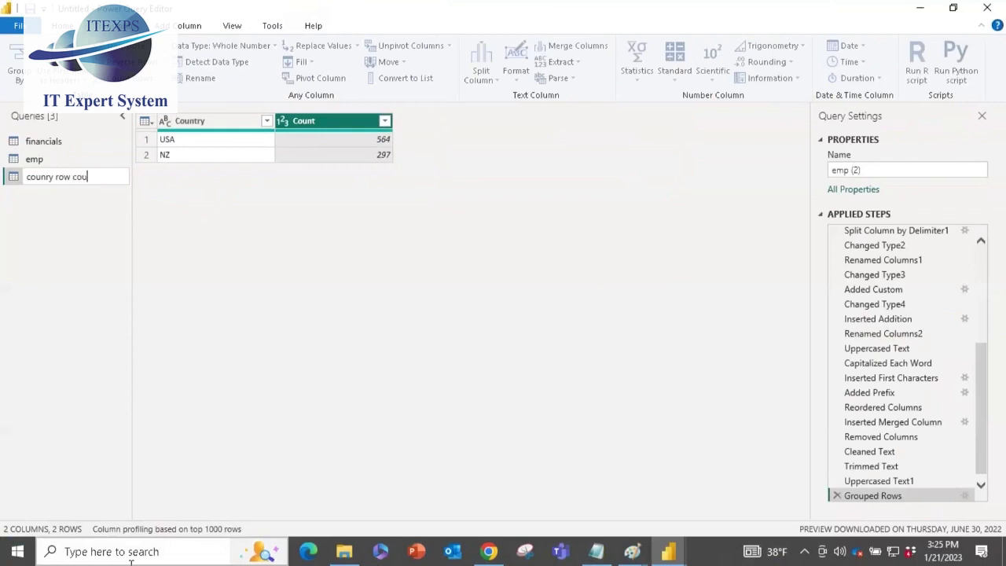
pyautogui.press('Return')
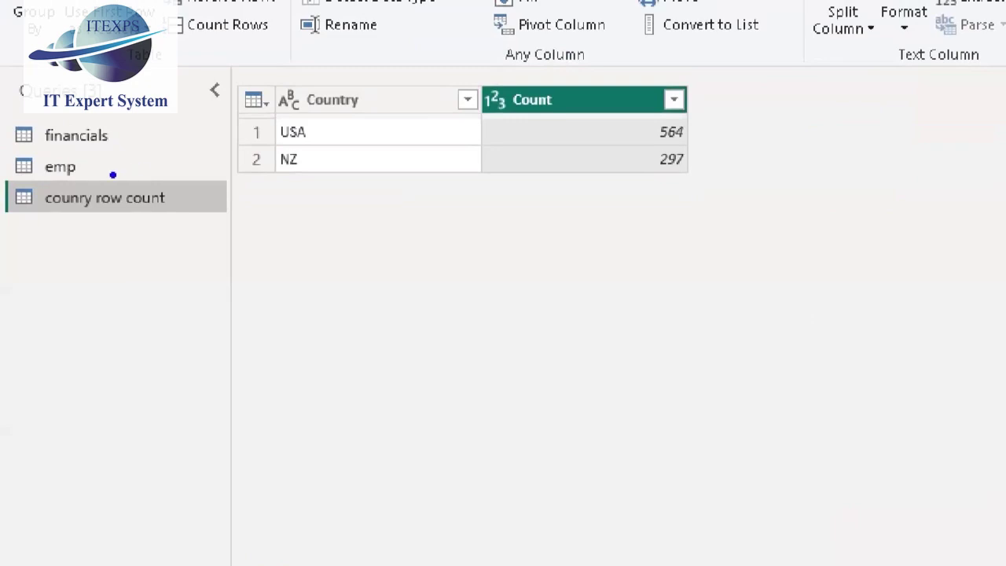
pyautogui.moveTo(85, 170)
pyautogui.mouseDown()
pyautogui.moveTo(105, 179)
pyautogui.moveTo(100, 187)
pyautogui.mouseUp()
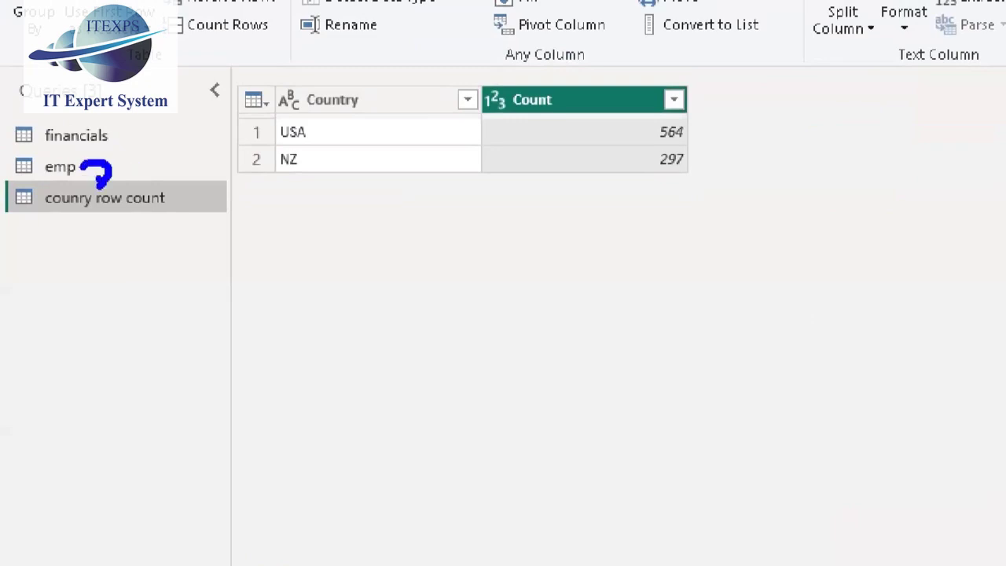
pyautogui.moveTo(279, 95)
pyautogui.mouseDown()
pyautogui.moveTo(272, 133)
pyautogui.moveTo(272, 197)
pyautogui.mouseUp()
pyautogui.moveTo(245, 155)
pyautogui.mouseDown()
pyautogui.moveTo(123, 155)
pyautogui.moveTo(135, 157)
pyautogui.moveTo(84, 119)
pyautogui.moveTo(101, 136)
pyautogui.mouseUp()
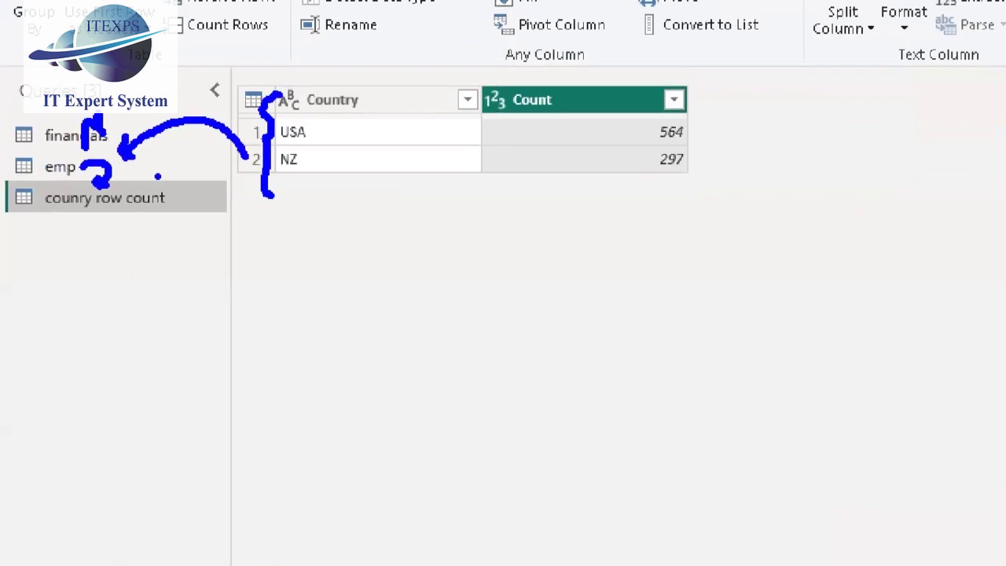
pyautogui.moveTo(416, 223)
pyautogui.mouseDown()
pyautogui.moveTo(426, 352)
pyautogui.moveTo(439, 217)
pyautogui.moveTo(565, 345)
pyautogui.moveTo(436, 360)
pyautogui.mouseUp()
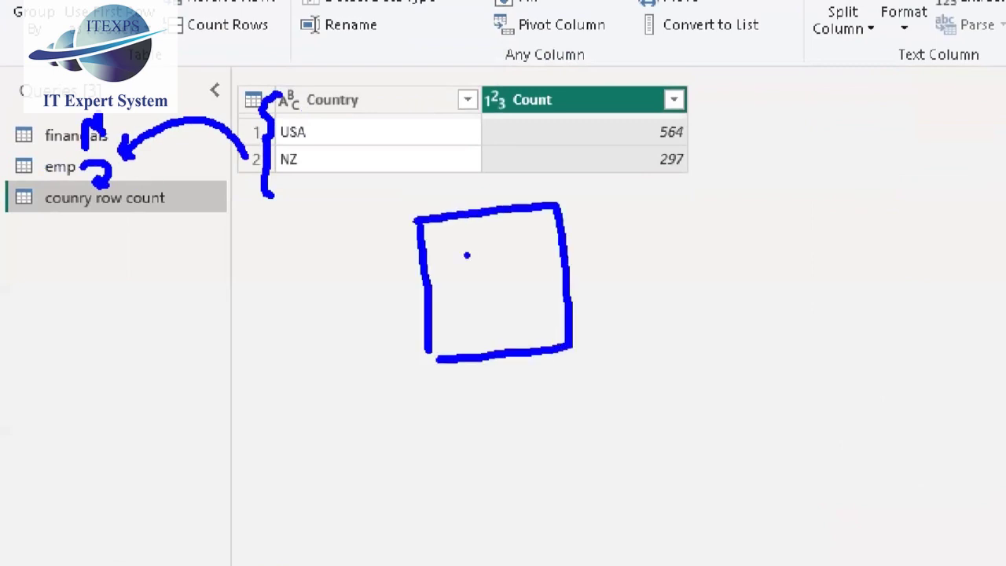
pyautogui.moveTo(471, 234); pyautogui.dragTo(468, 305)
pyautogui.moveTo(469, 252); pyautogui.dragTo(481, 239)
pyautogui.moveTo(459, 279); pyautogui.dragTo(481, 267)
pyautogui.moveTo(330, 262)
pyautogui.mouseDown()
pyautogui.moveTo(301, 276)
pyautogui.moveTo(307, 325)
pyautogui.moveTo(321, 322)
pyautogui.mouseUp()
pyautogui.moveTo(523, 206); pyautogui.dragTo(715, 114)
pyautogui.moveTo(589, 315); pyautogui.dragTo(778, 308)
pyautogui.moveTo(707, 119)
pyautogui.mouseDown()
pyautogui.moveTo(729, 289)
pyautogui.moveTo(692, 88)
pyautogui.mouseUp()
pyautogui.moveTo(732, 157)
pyautogui.mouseDown()
pyautogui.moveTo(741, 226)
pyautogui.moveTo(764, 155)
pyautogui.moveTo(758, 174)
pyautogui.moveTo(795, 216)
pyautogui.mouseUp()
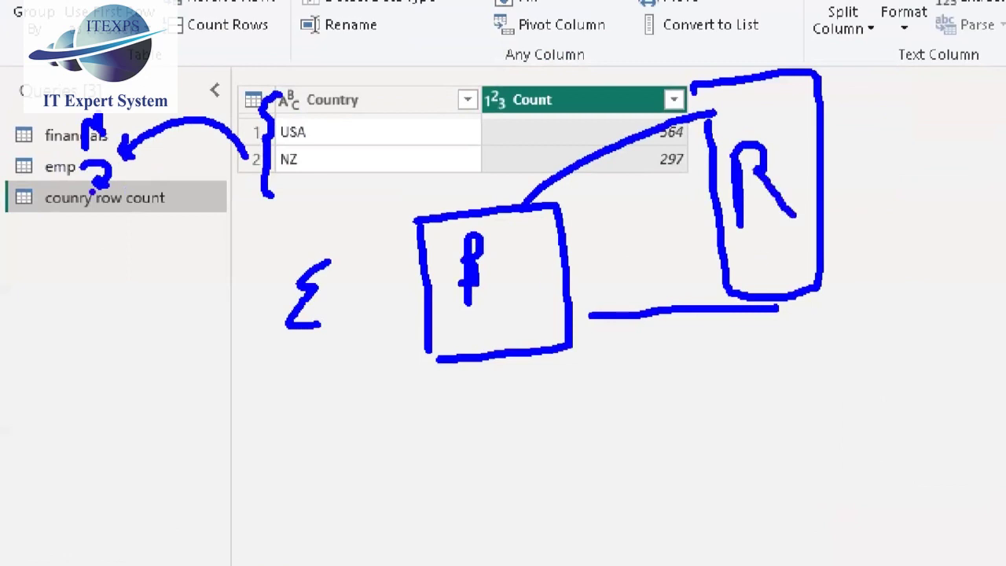
pyautogui.moveTo(56, 226); pyautogui.dragTo(72, 169)
# - Refresh the data previews of the emp and counry row count queries
pyautogui.click(60, 167)
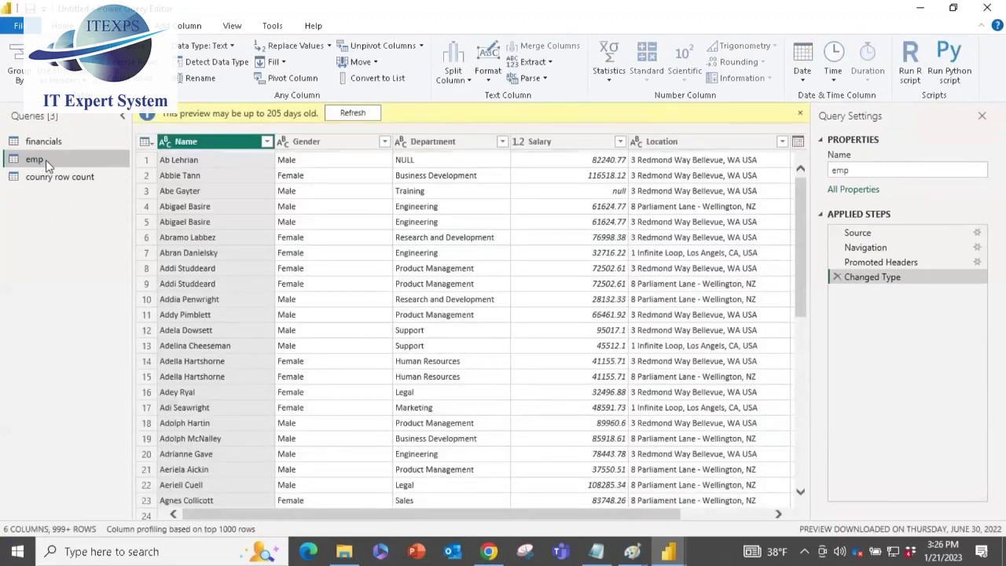
pyautogui.click(342, 114)
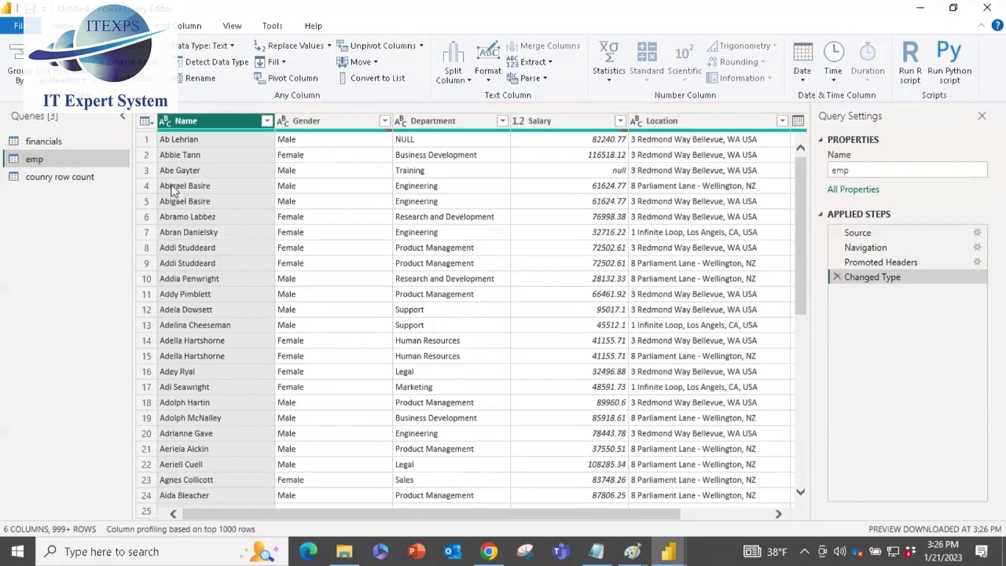
pyautogui.click(55, 180)
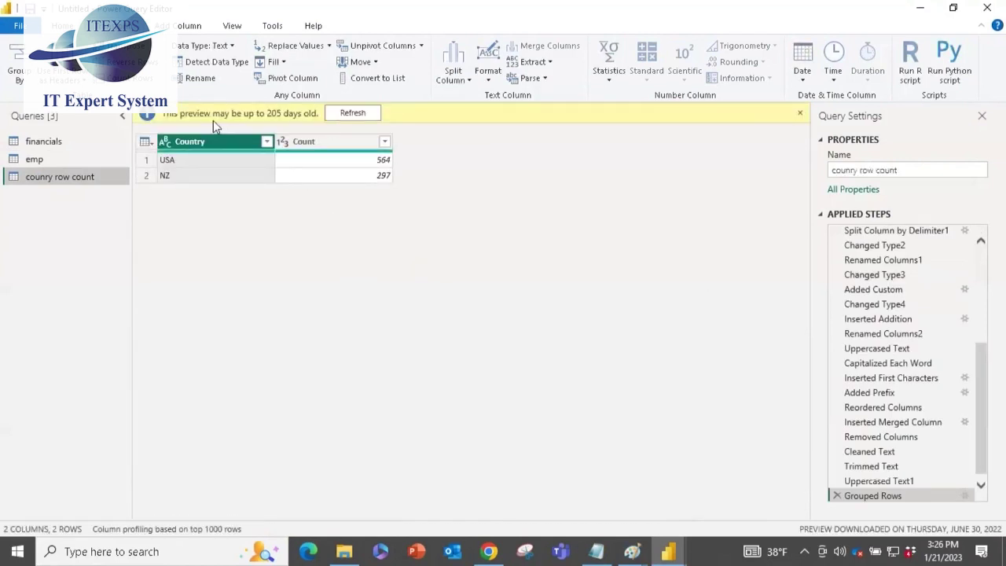
pyautogui.click(341, 118)
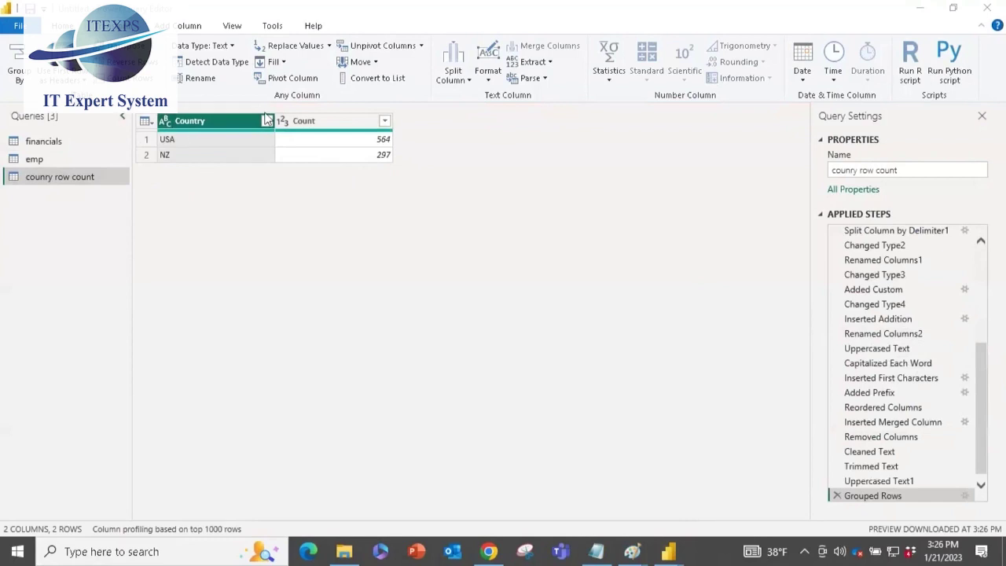
# - Delete the Grouped Rows step from the counry row count query's applied steps
pyautogui.click(44, 159)
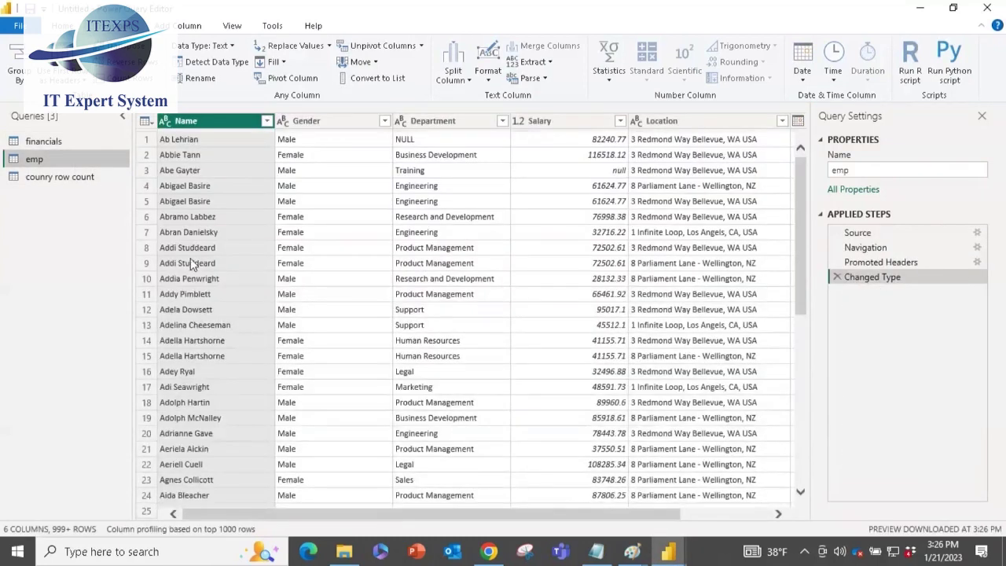
pyautogui.click(61, 179)
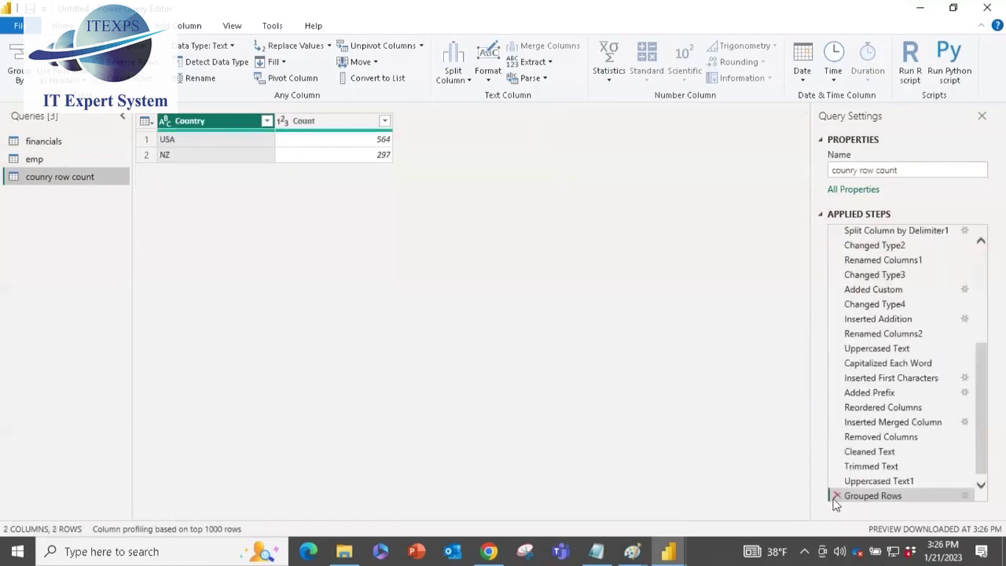
pyautogui.moveTo(847, 485)
pyautogui.mouseDown()
pyautogui.moveTo(823, 525)
pyautogui.moveTo(863, 528)
pyautogui.mouseUp()
pyautogui.click(839, 496)
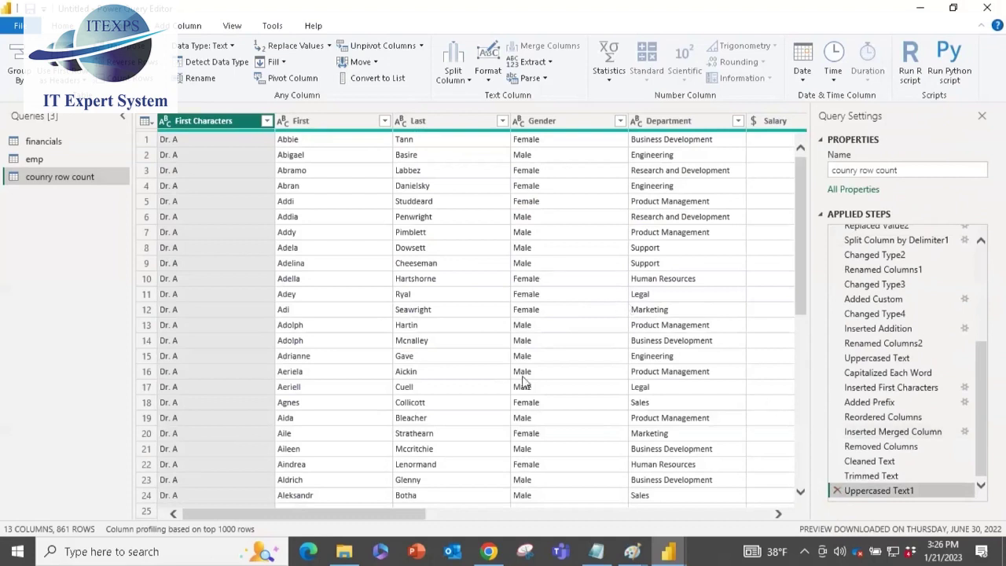
# - Group the rows by Country, summing the Salary column into a new column named Count
pyautogui.moveTo(366, 516); pyautogui.dragTo(614, 534)
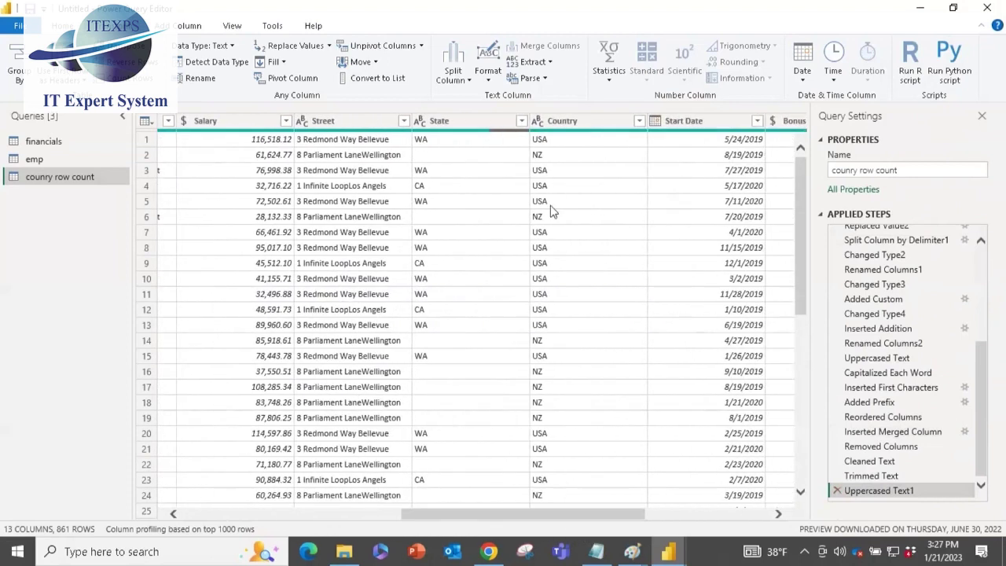
pyautogui.click(559, 126)
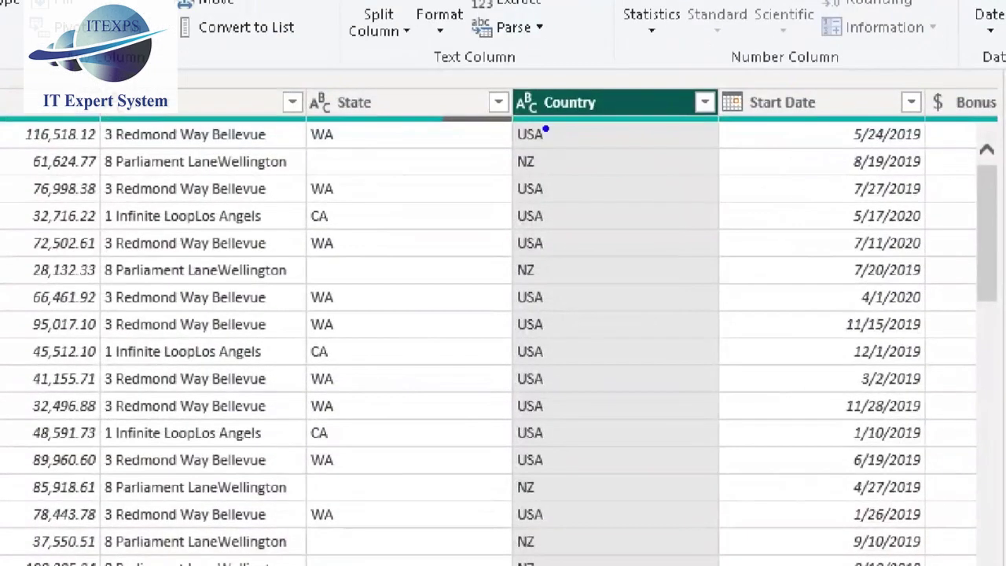
pyautogui.moveTo(551, 139); pyautogui.dragTo(607, 136)
pyautogui.moveTo(677, 105)
pyautogui.mouseDown()
pyautogui.moveTo(721, 173)
pyautogui.moveTo(811, 116)
pyautogui.moveTo(693, 98)
pyautogui.mouseUp()
pyautogui.moveTo(749, 207)
pyautogui.mouseDown()
pyautogui.moveTo(748, 275)
pyautogui.moveTo(794, 206)
pyautogui.moveTo(761, 203)
pyautogui.mouseUp()
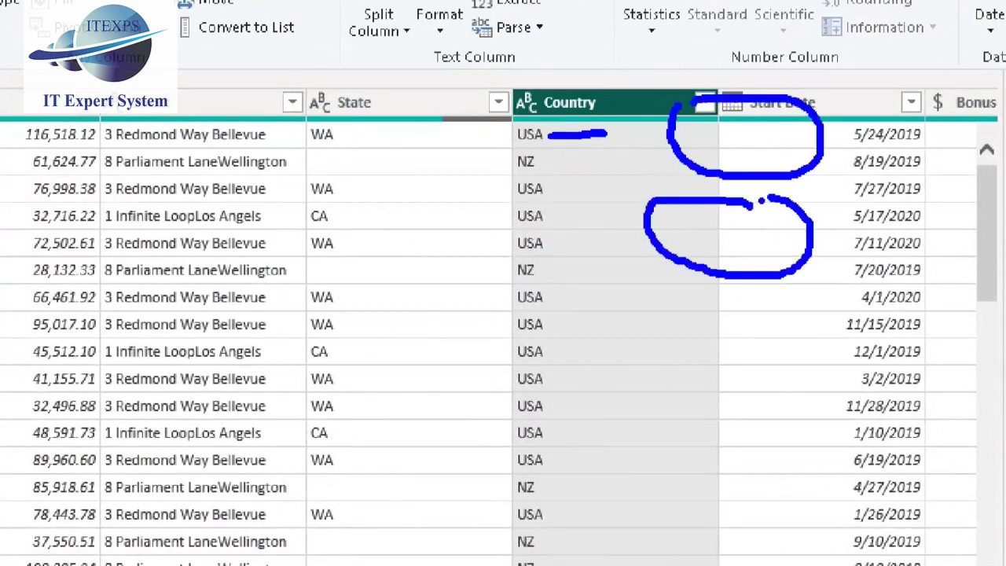
pyautogui.press('Escape')
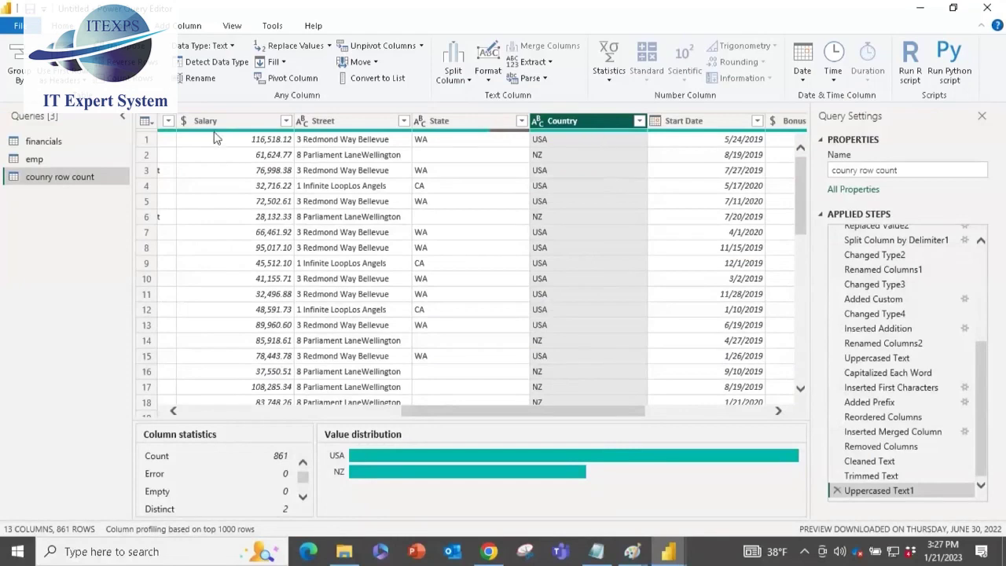
pyautogui.click(22, 64)
pyautogui.click(312, 309)
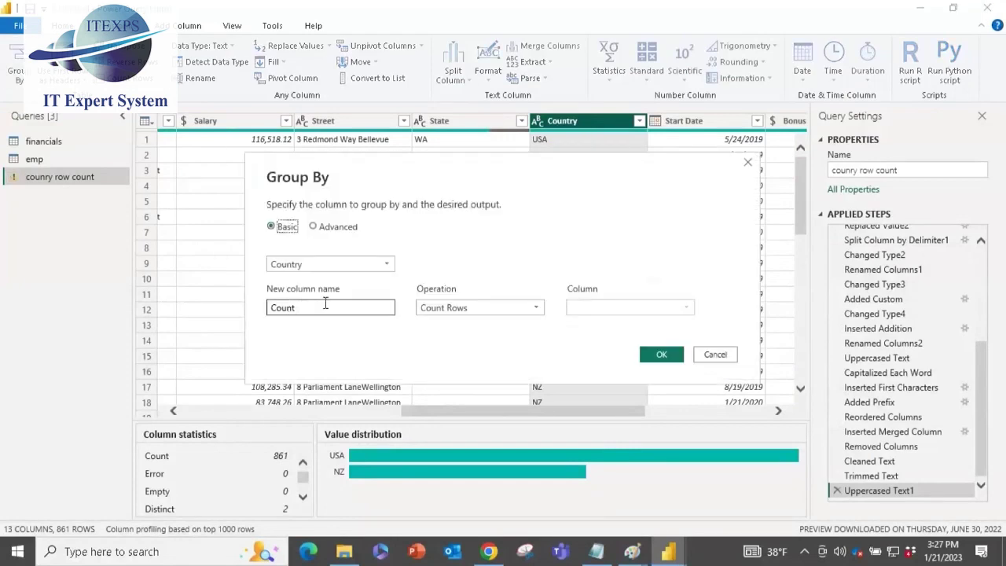
pyautogui.click(440, 308)
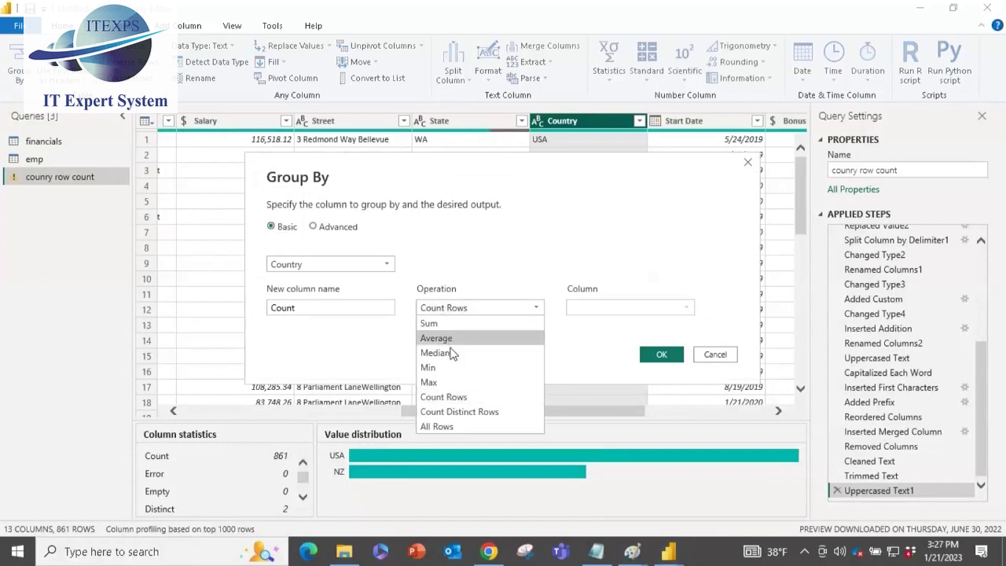
pyautogui.click(438, 324)
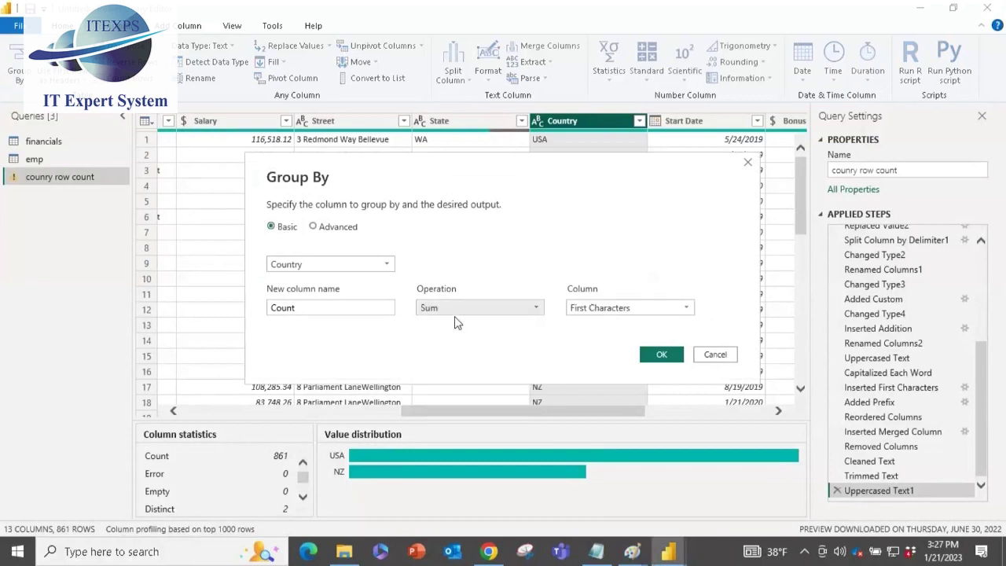
pyautogui.click(579, 313)
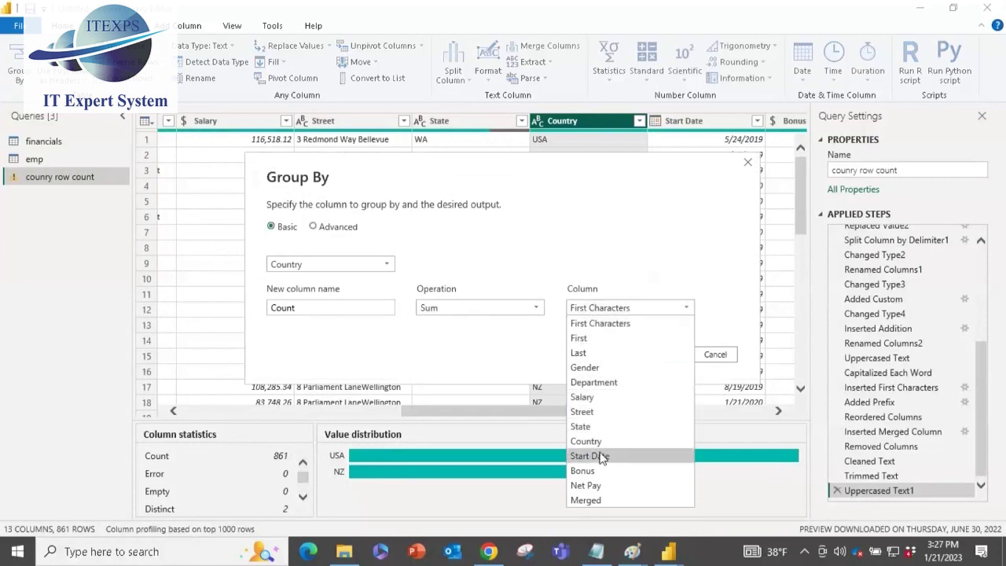
pyautogui.click(596, 395)
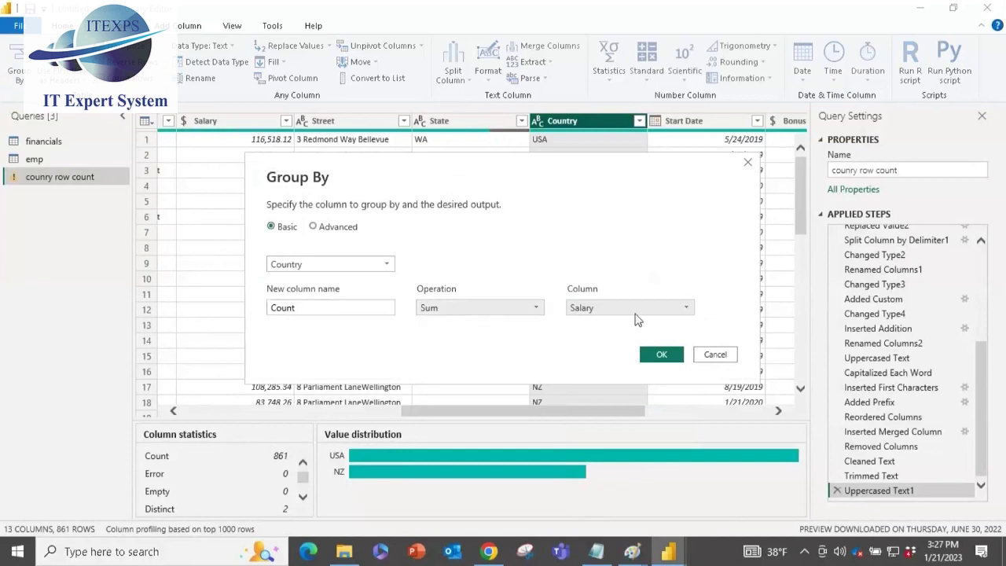
pyautogui.click(659, 354)
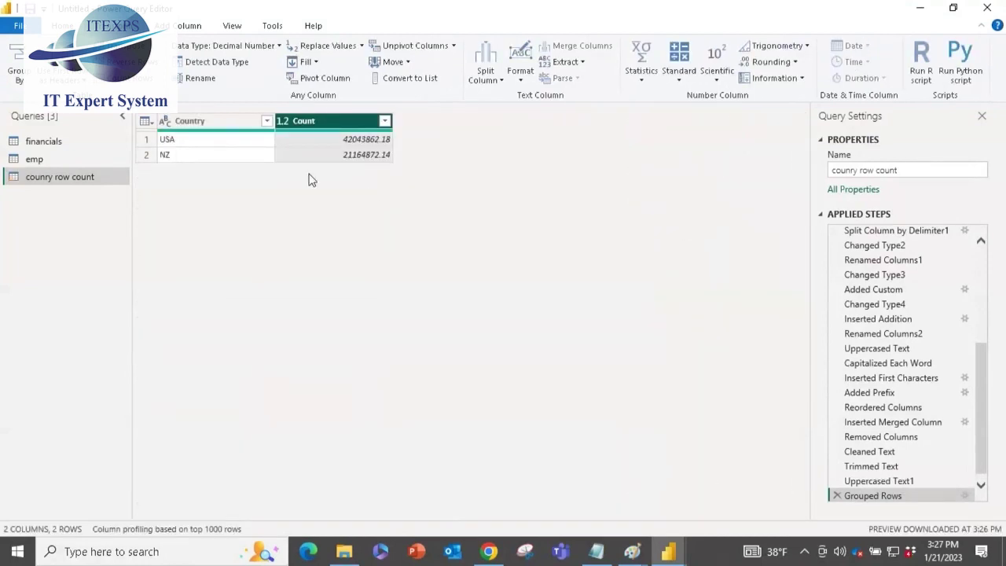
# - Delete the Grouped Rows step that sums salaries by country from the applied steps
pyautogui.moveTo(297, 137)
pyautogui.mouseDown()
pyautogui.moveTo(341, 137)
pyautogui.moveTo(404, 171)
pyautogui.mouseUp()
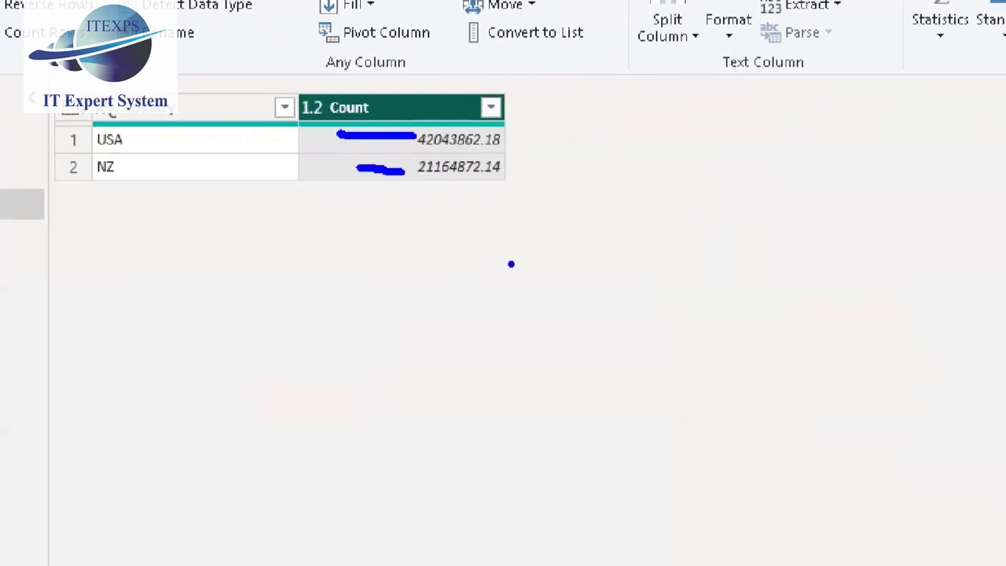
pyautogui.press('Escape')
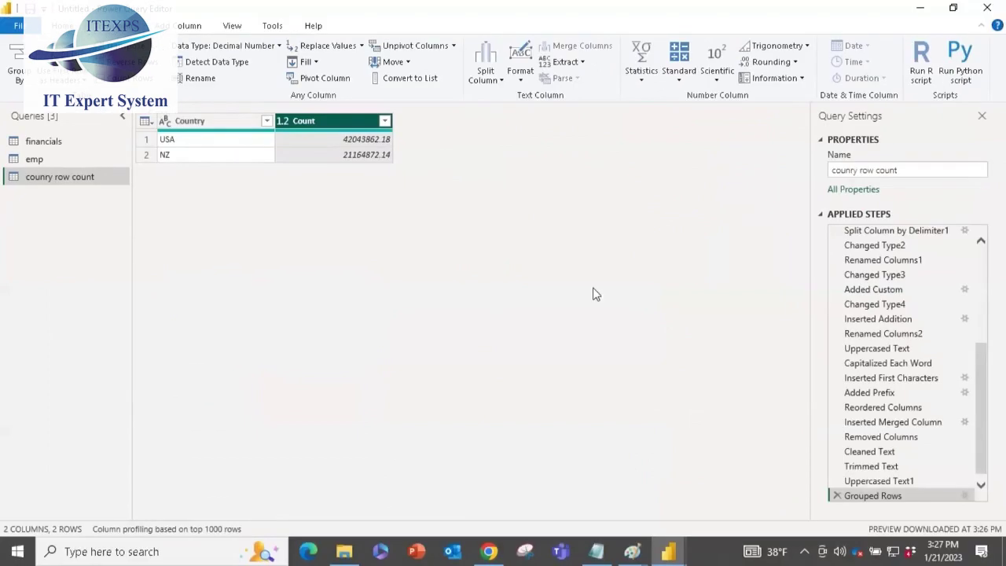
pyautogui.click(837, 495)
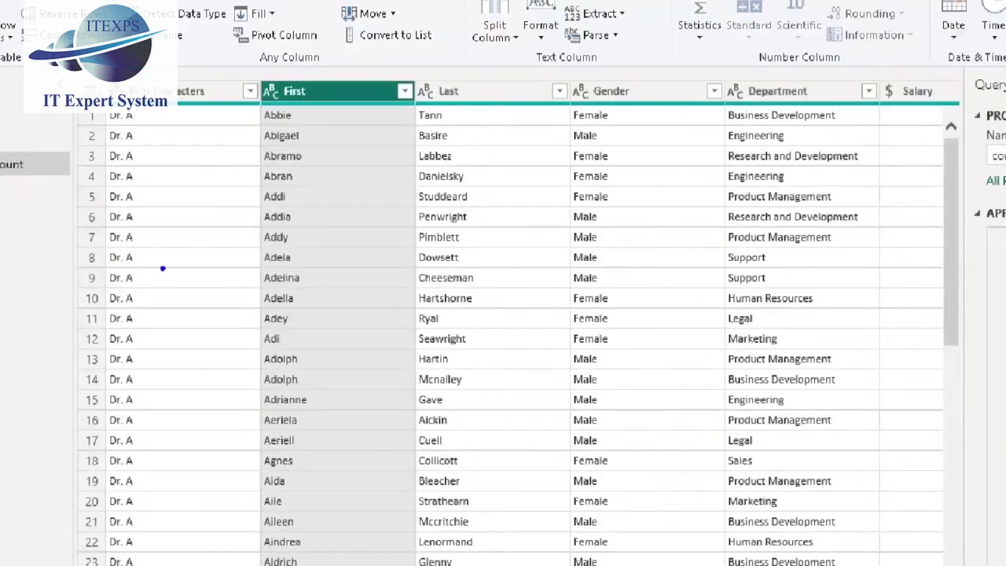
pyautogui.moveTo(47, 374); pyautogui.dragTo(587, 384)
pyautogui.moveTo(273, 363)
pyautogui.mouseDown()
pyautogui.moveTo(281, 179)
pyautogui.moveTo(239, 212)
pyautogui.moveTo(256, 175)
pyautogui.moveTo(319, 228)
pyautogui.mouseUp()
pyautogui.moveTo(334, 191)
pyautogui.mouseDown()
pyautogui.moveTo(326, 198)
pyautogui.moveTo(344, 193)
pyautogui.mouseUp()
pyautogui.click(331, 231)
pyautogui.moveTo(322, 425); pyautogui.dragTo(321, 543)
pyautogui.moveTo(307, 509); pyautogui.dragTo(340, 518)
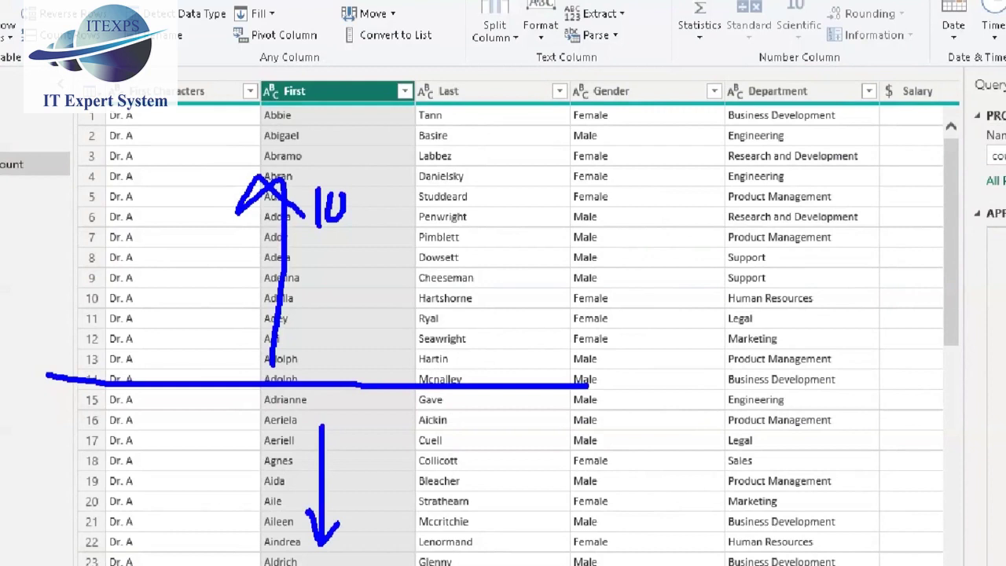
pyautogui.moveTo(410, 165); pyautogui.dragTo(512, 167)
pyautogui.moveTo(409, 202); pyautogui.dragTo(512, 213)
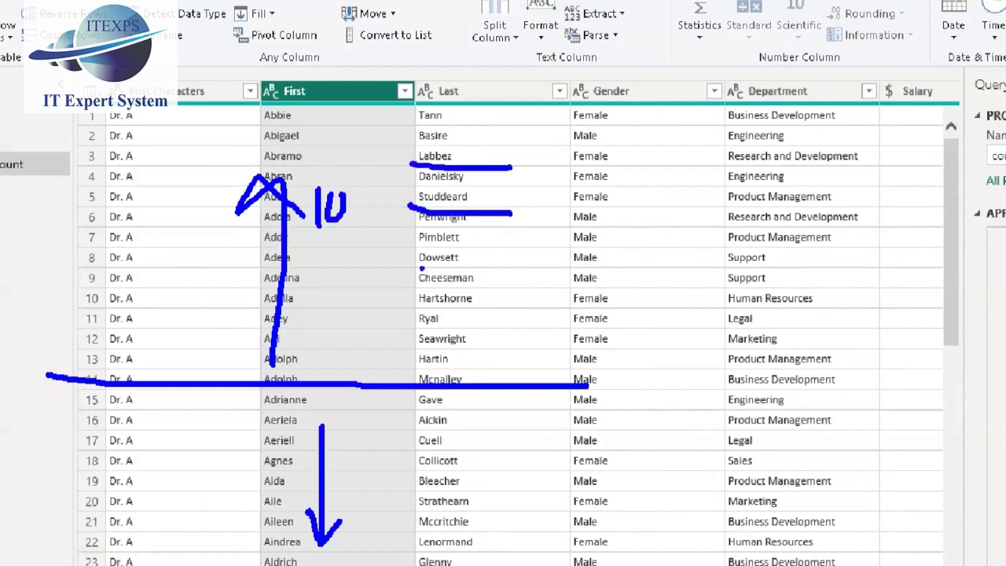
pyautogui.moveTo(415, 292); pyautogui.dragTo(511, 297)
pyautogui.press('Escape')
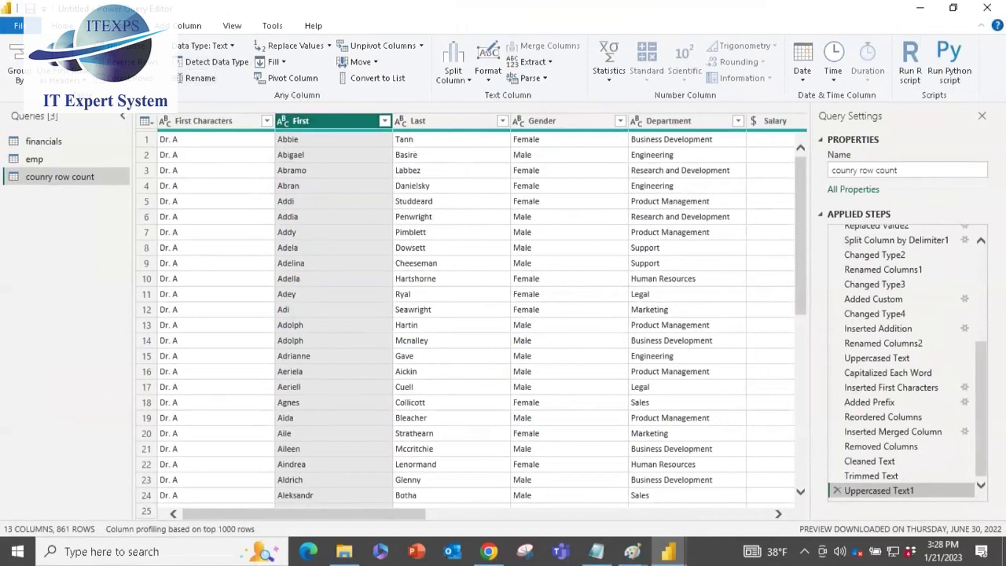
# - Remove the top 5 rows from the counry row count query
pyautogui.click(62, 26)
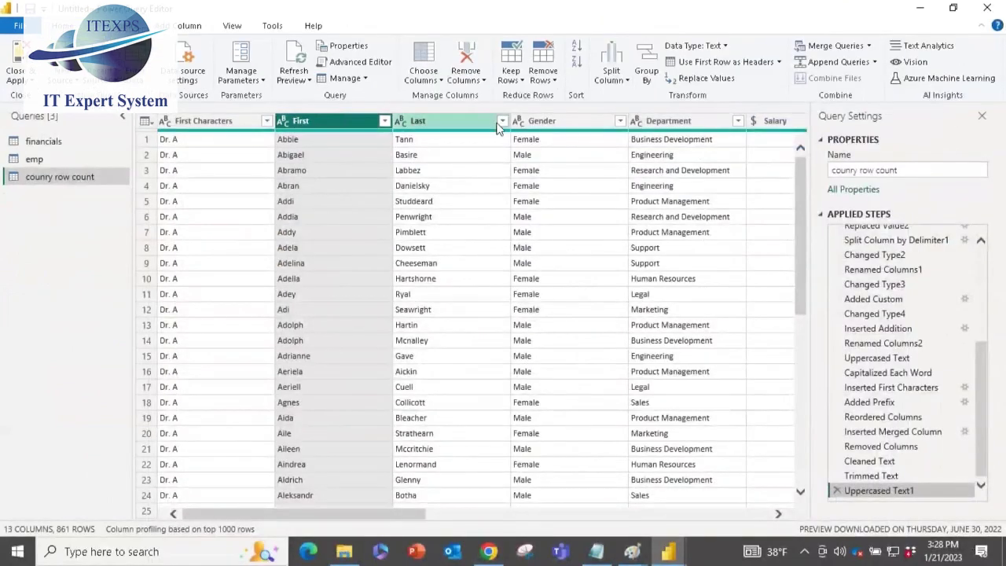
pyautogui.click(556, 85)
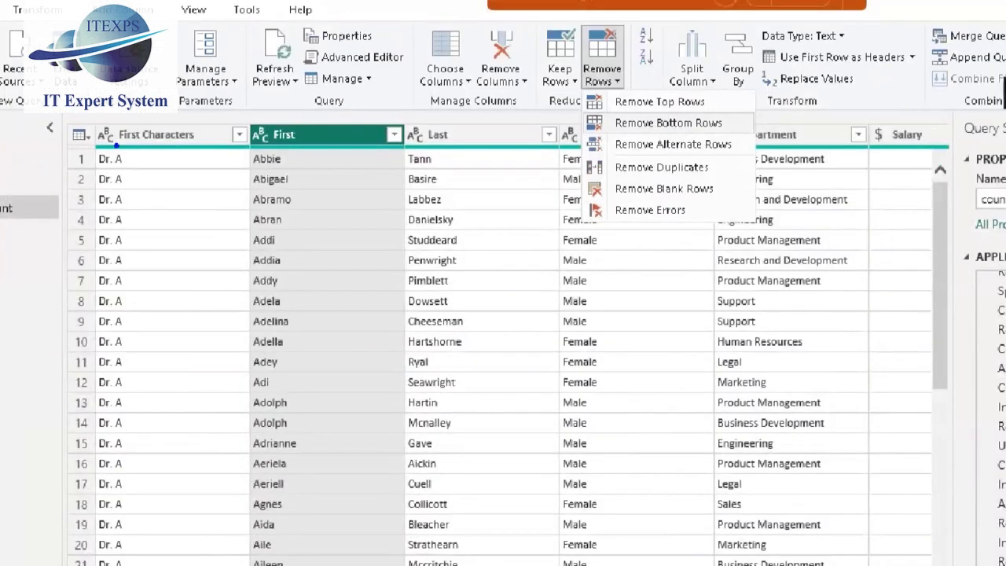
pyautogui.moveTo(116, 146)
pyautogui.mouseDown()
pyautogui.moveTo(153, 226)
pyautogui.moveTo(145, 345)
pyautogui.moveTo(91, 346)
pyautogui.moveTo(106, 323)
pyautogui.moveTo(362, 321)
pyautogui.mouseUp()
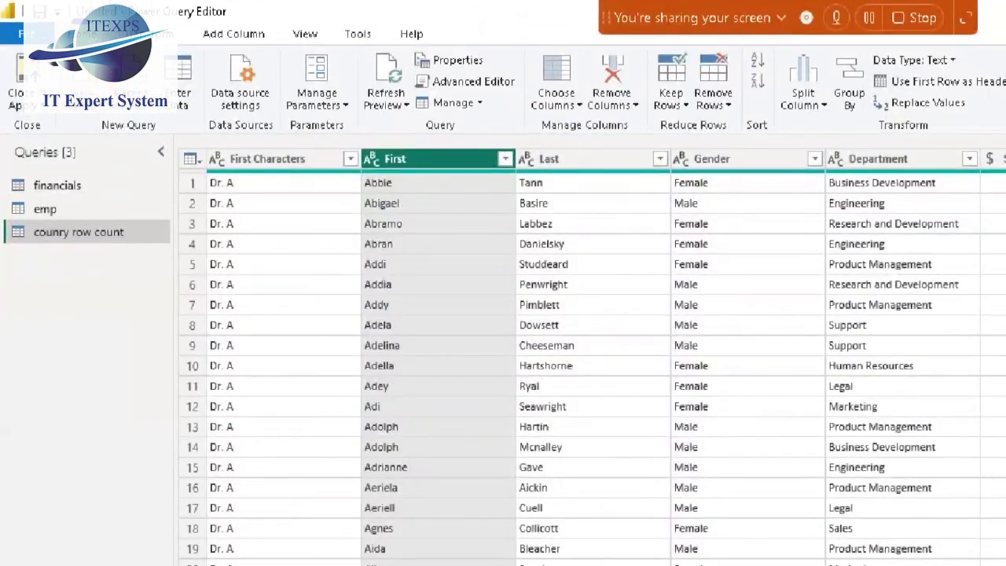
pyautogui.moveTo(717, 72)
pyautogui.mouseDown()
pyautogui.moveTo(698, 139)
pyautogui.moveTo(727, 73)
pyautogui.mouseUp()
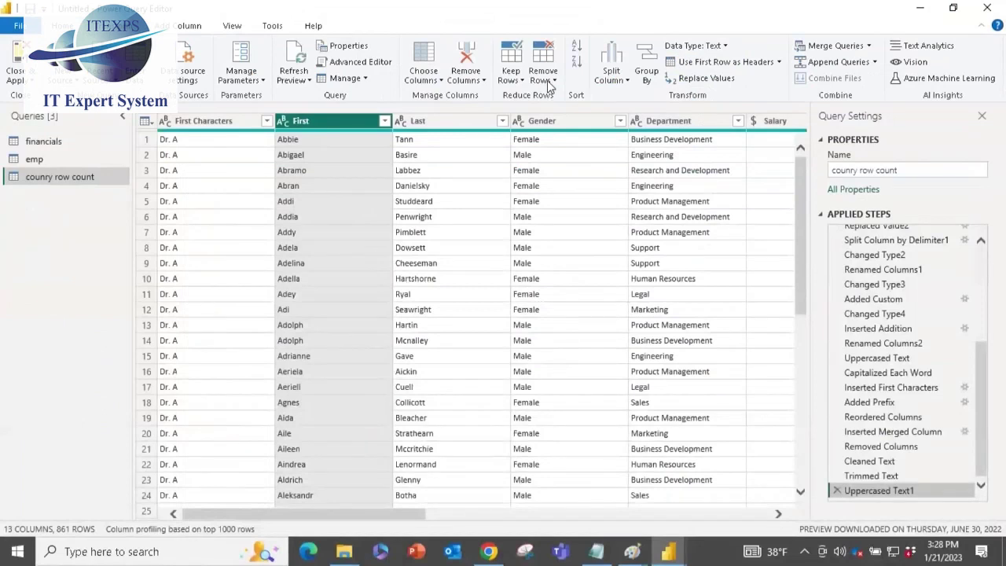
pyautogui.click(712, 93)
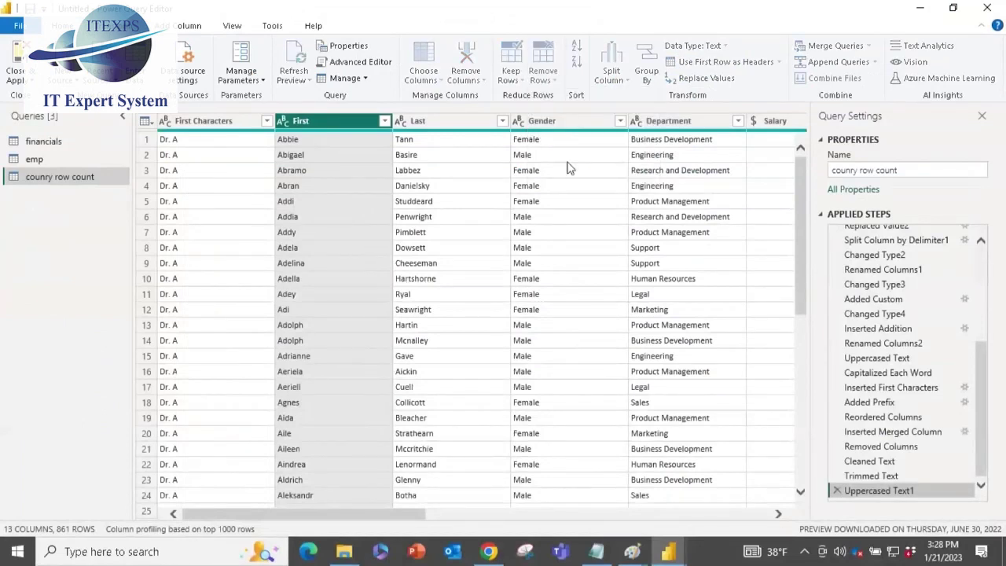
pyautogui.click(328, 275)
pyautogui.write('5')
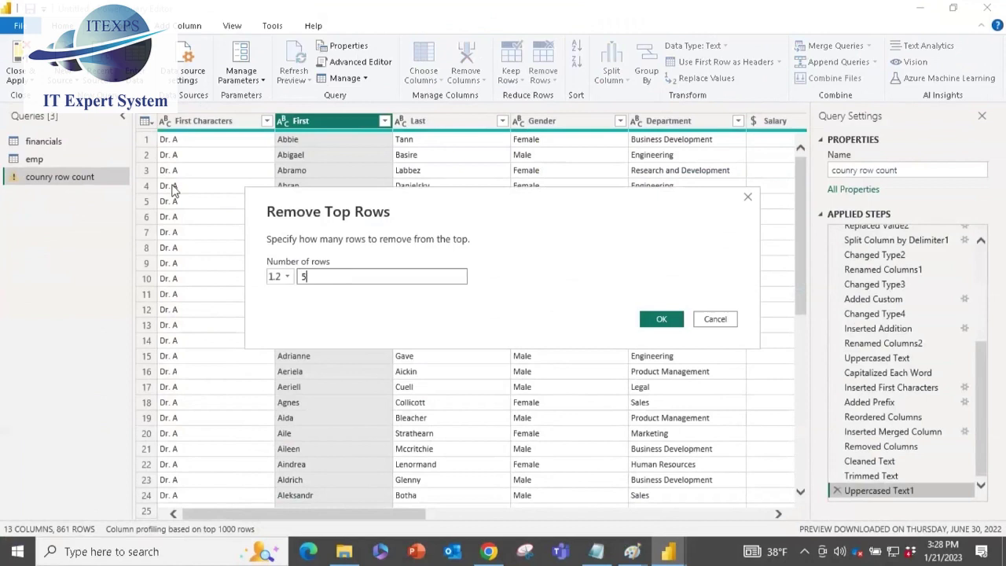
pyautogui.click(654, 318)
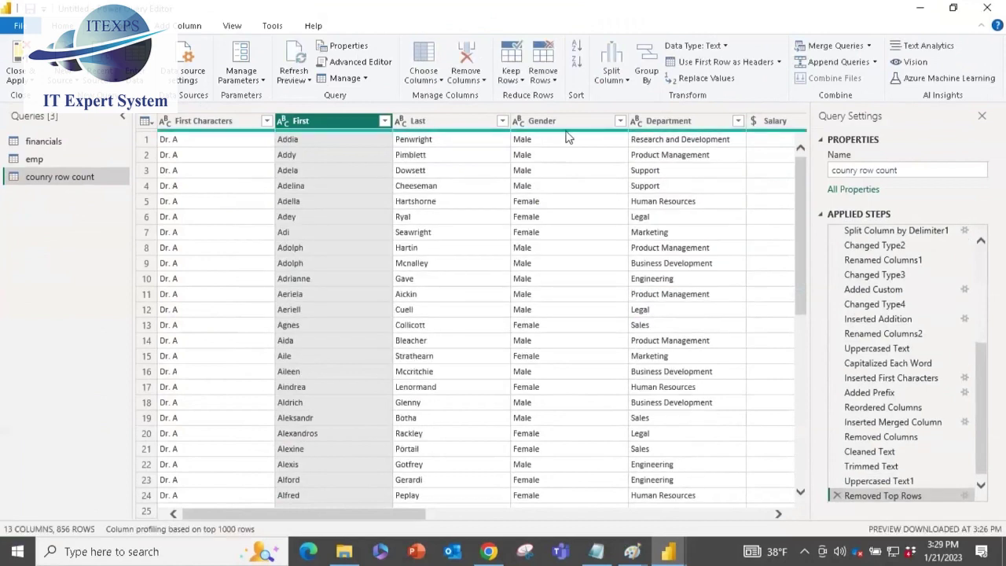
# - Remove alternate rows from the counry row count query, starting at row 1 and removing 10 rows in each repetition
pyautogui.click(543, 72)
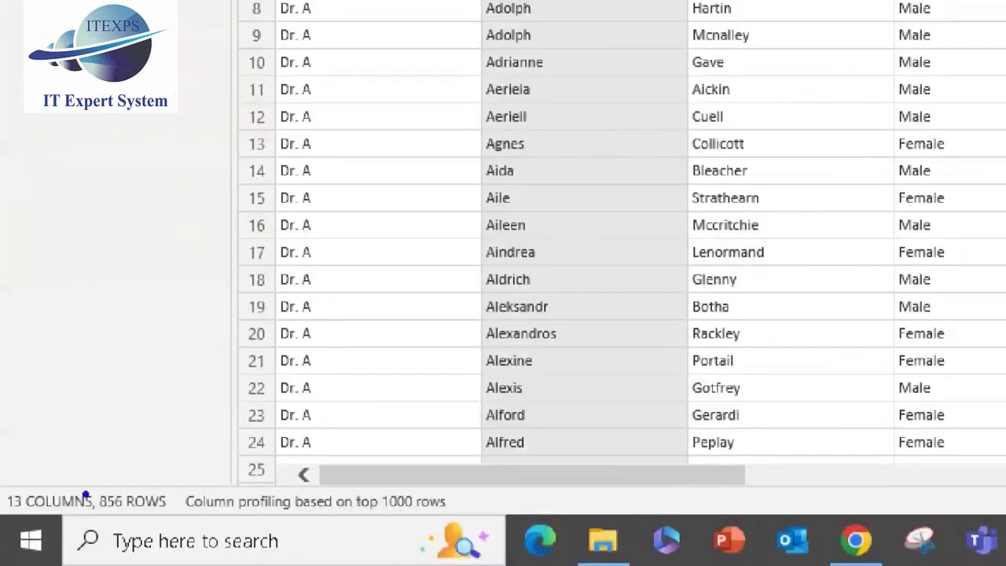
pyautogui.moveTo(47, 527)
pyautogui.mouseDown()
pyautogui.moveTo(57, 508)
pyautogui.moveTo(51, 527)
pyautogui.mouseUp()
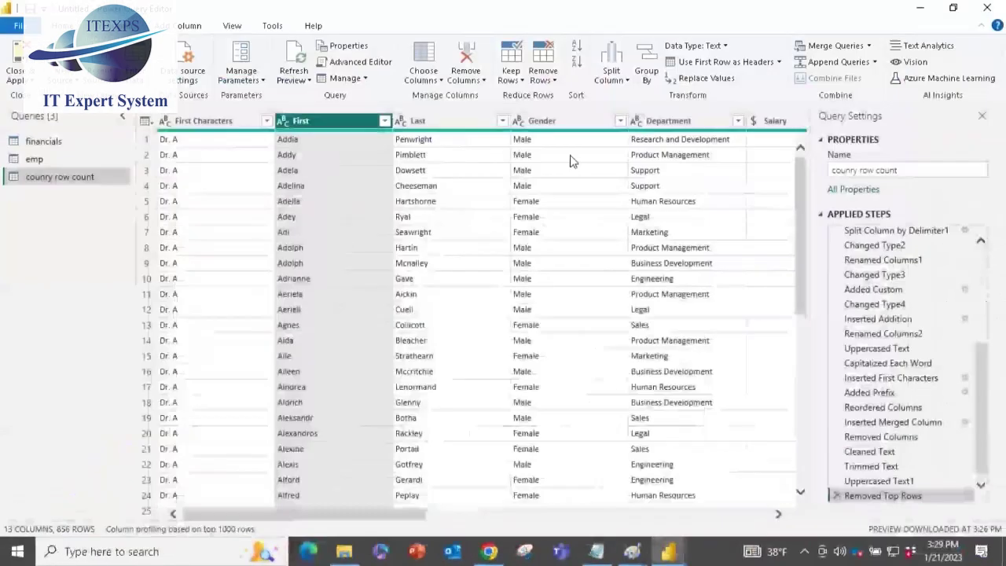
pyautogui.click(550, 75)
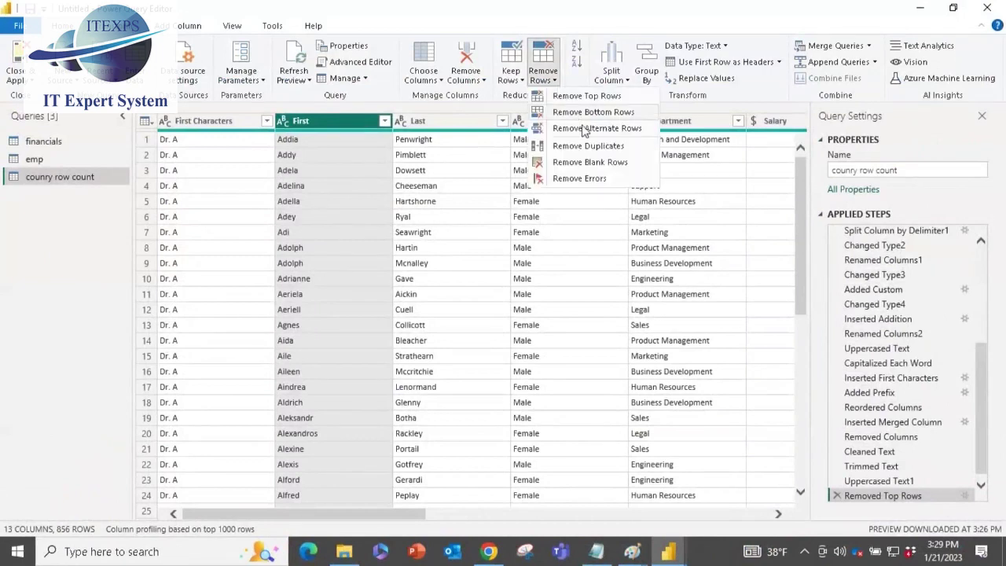
pyautogui.press('Escape')
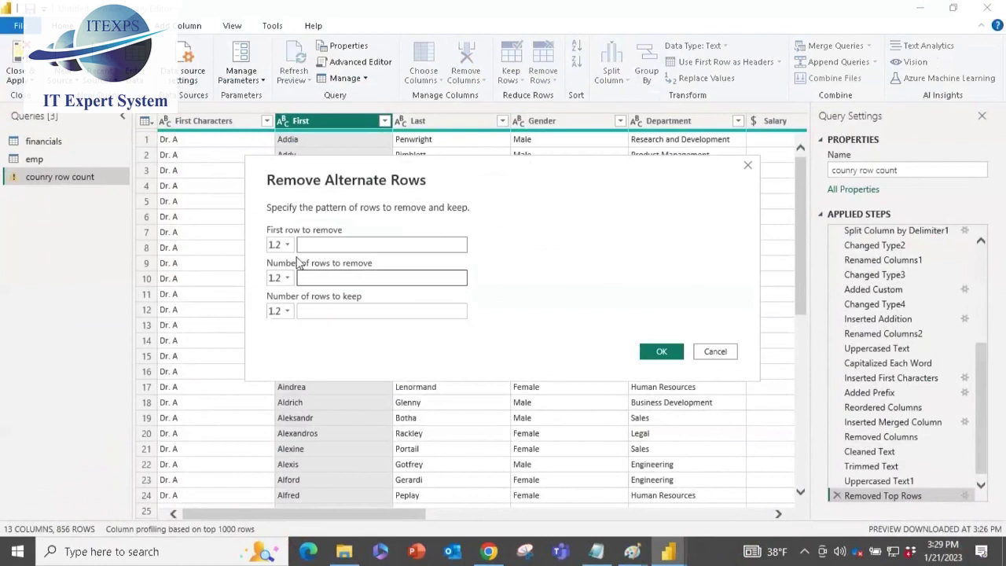
pyautogui.click(309, 274)
pyautogui.click(314, 312)
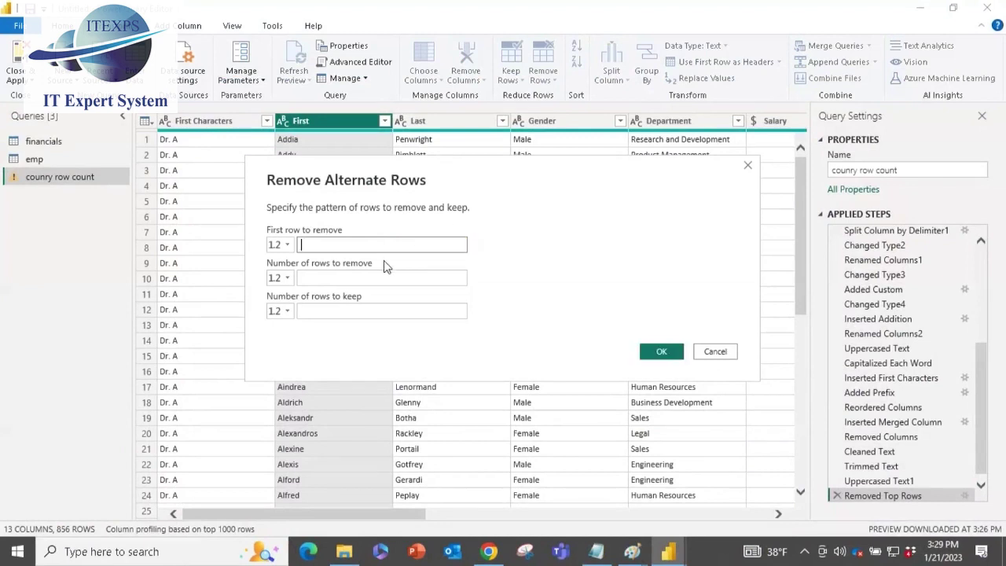
pyautogui.write('1')
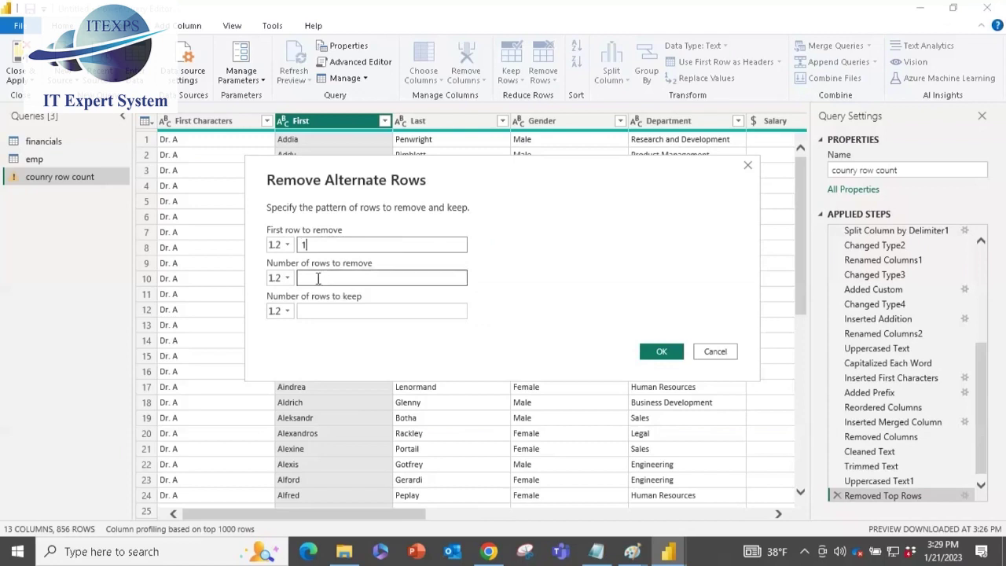
pyautogui.click(351, 276)
pyautogui.write('10')
pyautogui.click(326, 311)
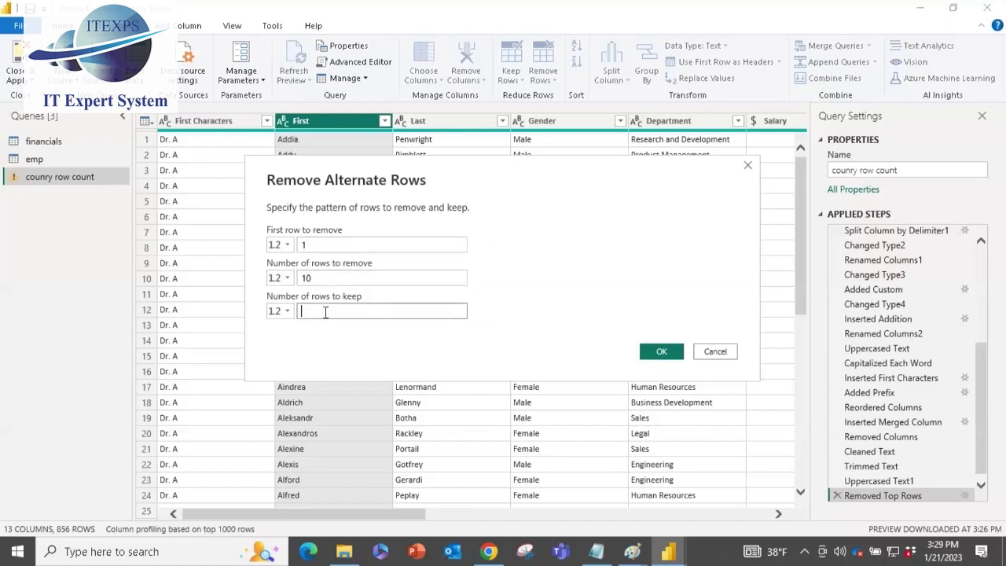
pyautogui.write('1')
pyautogui.click(662, 353)
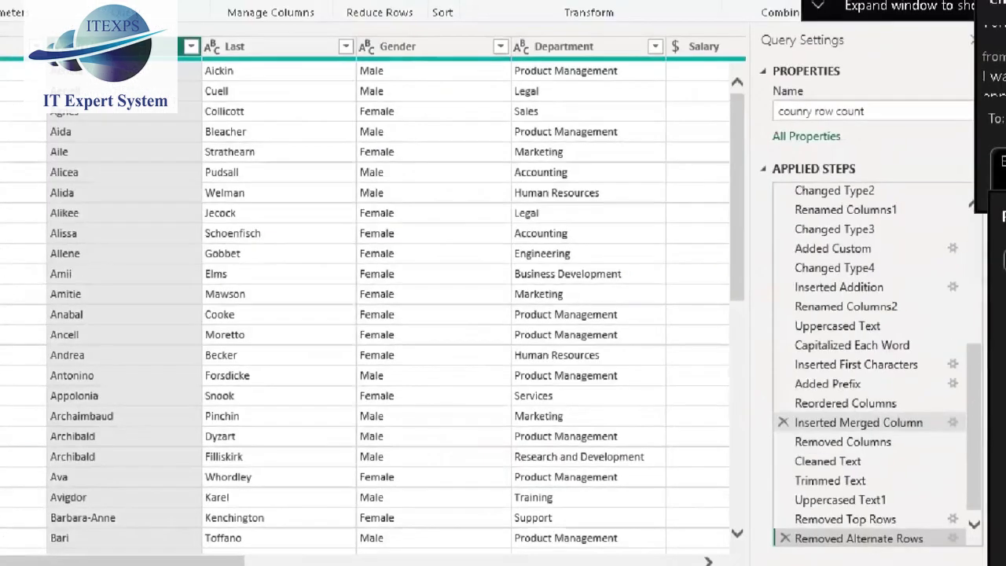
pyautogui.moveTo(783, 190)
pyautogui.mouseDown()
pyautogui.moveTo(759, 225)
pyautogui.moveTo(777, 319)
pyautogui.moveTo(760, 384)
pyautogui.moveTo(778, 542)
pyautogui.mouseUp()
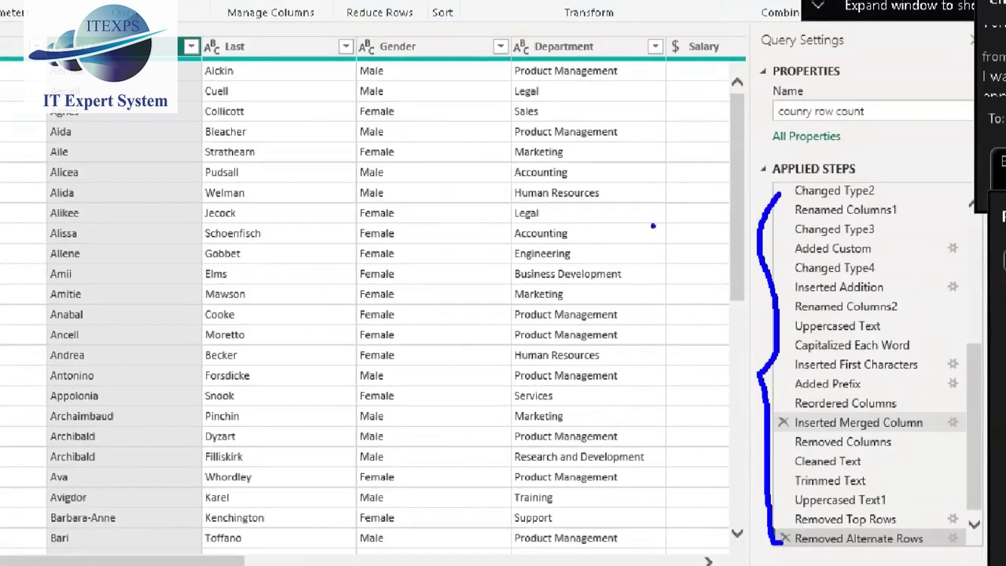
pyautogui.moveTo(728, 262)
pyautogui.mouseDown()
pyautogui.moveTo(704, 236)
pyautogui.moveTo(538, 165)
pyautogui.moveTo(571, 151)
pyautogui.moveTo(536, 161)
pyautogui.moveTo(543, 187)
pyautogui.moveTo(569, 158)
pyautogui.mouseUp()
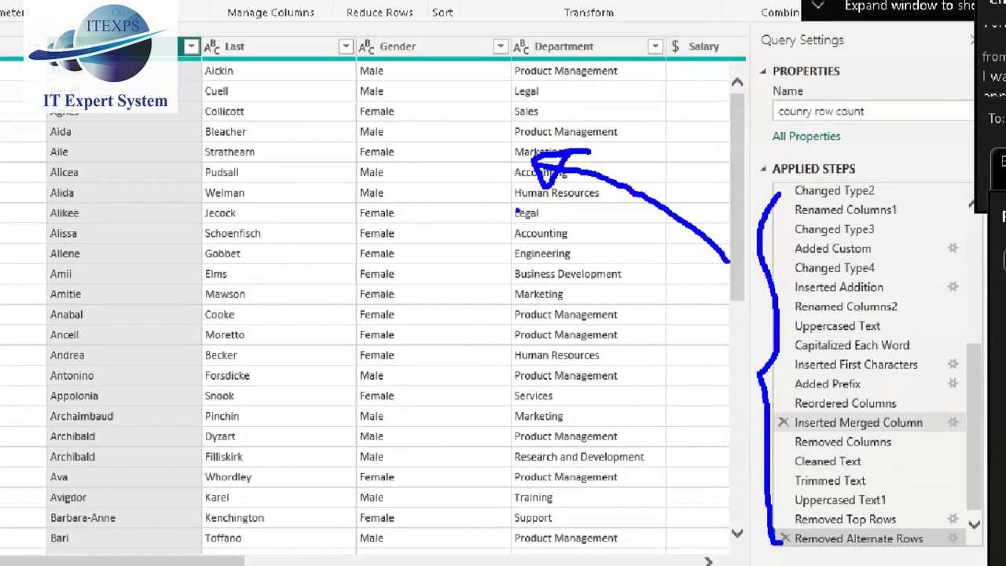
pyautogui.moveTo(820, 169)
pyautogui.mouseDown()
pyautogui.moveTo(914, 180)
pyautogui.moveTo(939, 514)
pyautogui.mouseUp()
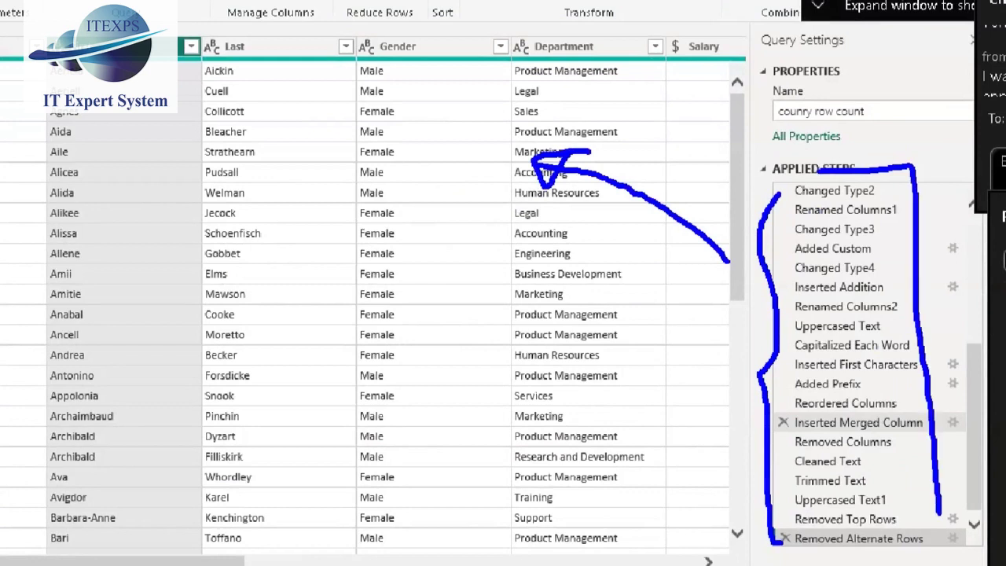
pyautogui.moveTo(861, 259); pyautogui.dragTo(862, 272)
pyautogui.moveTo(330, 266)
pyautogui.mouseDown()
pyautogui.moveTo(349, 256)
pyautogui.moveTo(349, 308)
pyautogui.moveTo(361, 291)
pyautogui.mouseUp()
pyautogui.moveTo(399, 264); pyautogui.dragTo(408, 288)
pyautogui.moveTo(425, 247)
pyautogui.mouseDown()
pyautogui.moveTo(431, 289)
pyautogui.moveTo(448, 261)
pyautogui.moveTo(464, 264)
pyautogui.mouseUp()
pyautogui.click(493, 266)
pyautogui.moveTo(839, 187)
pyautogui.mouseDown()
pyautogui.moveTo(799, 236)
pyautogui.moveTo(822, 306)
pyautogui.moveTo(851, 546)
pyautogui.mouseUp()
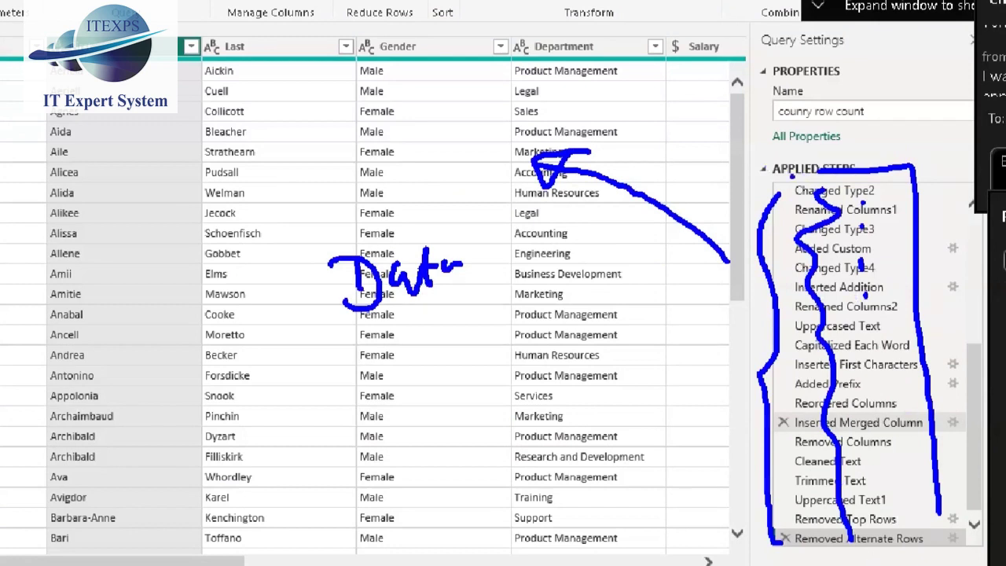
pyautogui.moveTo(744, 201); pyautogui.dragTo(599, 160)
pyautogui.moveTo(597, 100)
pyautogui.mouseDown()
pyautogui.moveTo(501, 185)
pyautogui.moveTo(616, 147)
pyautogui.moveTo(588, 100)
pyautogui.mouseUp()
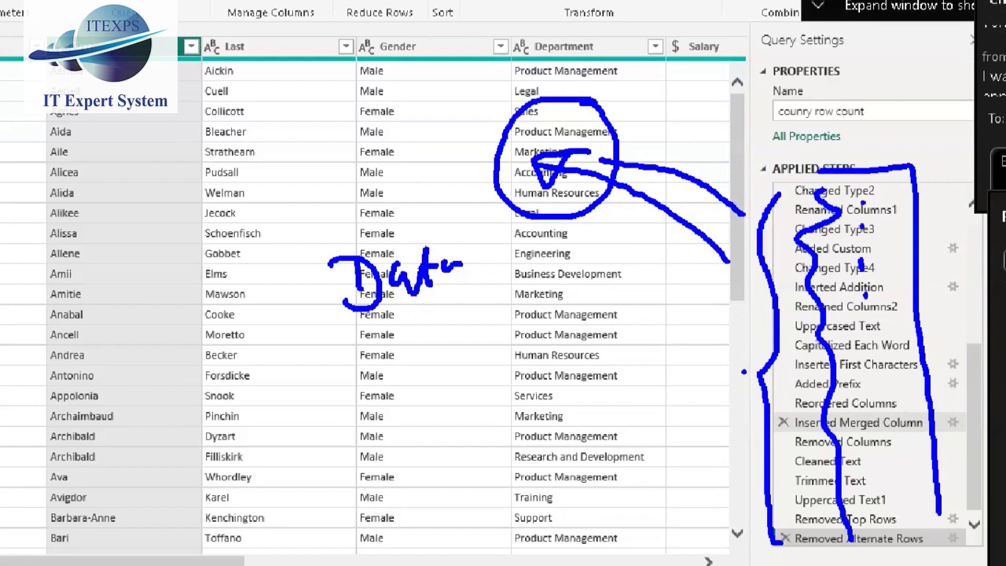
pyautogui.press('Escape')
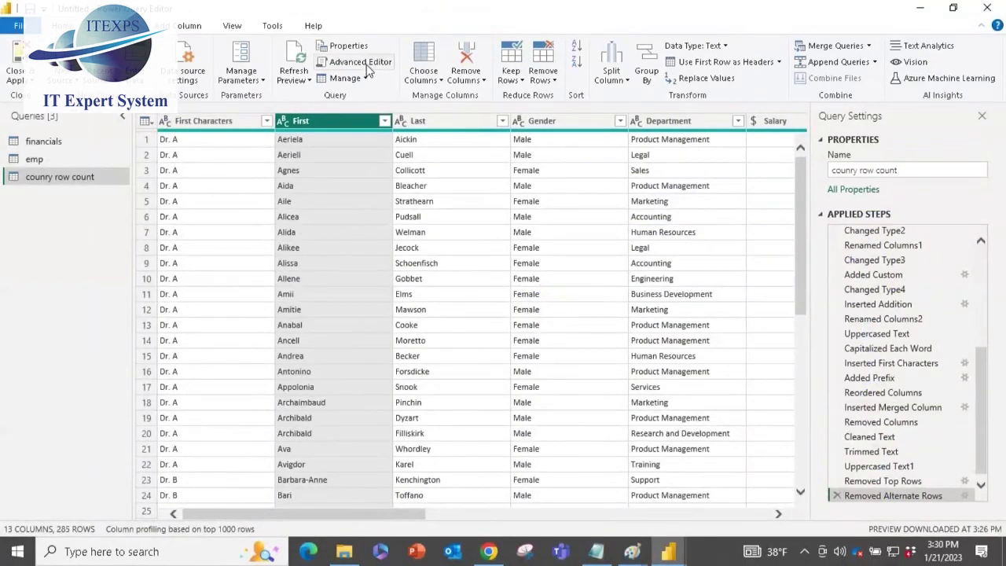
pyautogui.hotkey('ctrl', '1')
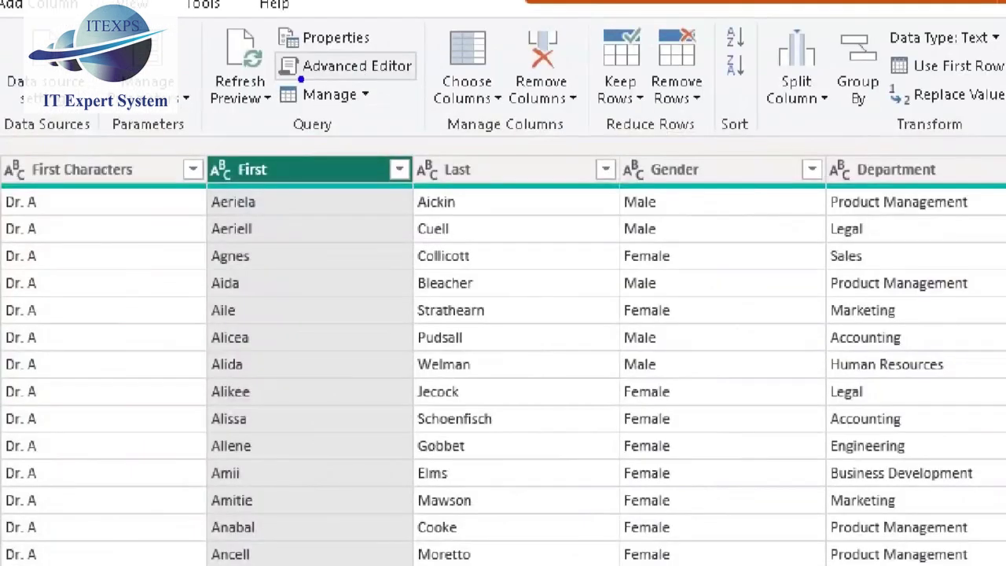
pyautogui.moveTo(325, 69); pyautogui.dragTo(416, 70)
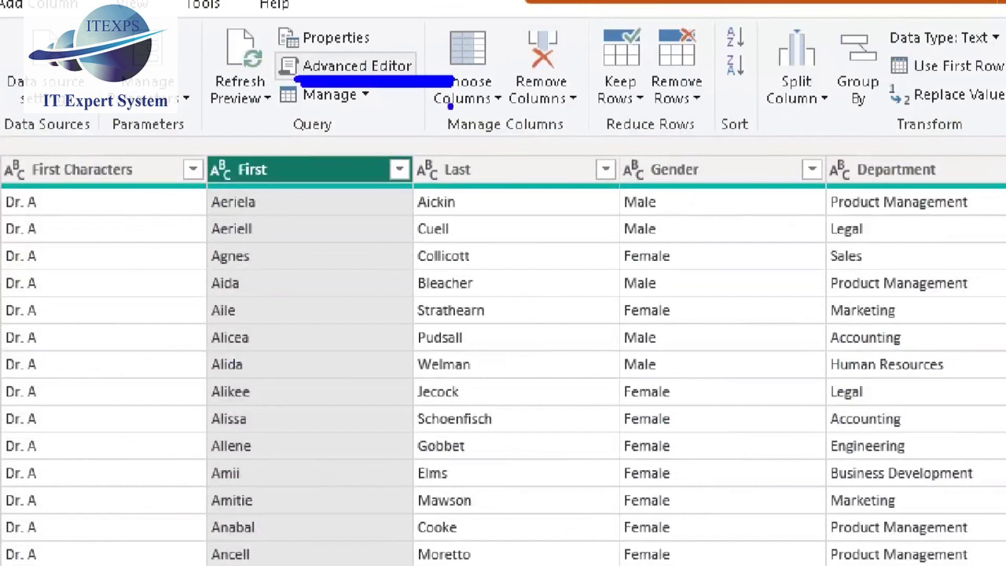
pyautogui.press('Escape')
# - Examine the M code behind the counry row count query in the Advanced Editor, leaving the code unedited
pyautogui.click(381, 65)
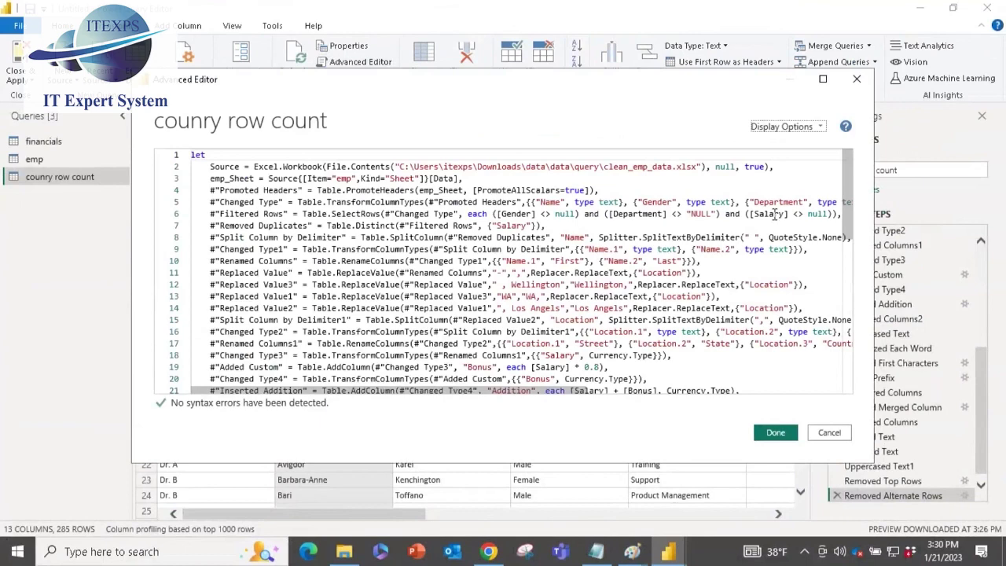
pyautogui.moveTo(847, 197); pyautogui.dragTo(801, 157)
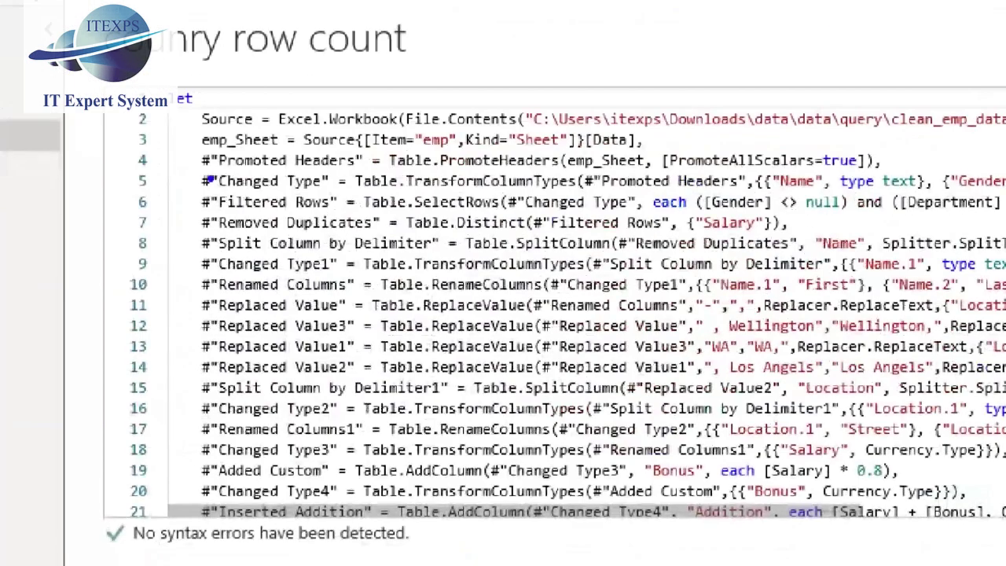
pyautogui.moveTo(199, 167); pyautogui.dragTo(206, 344)
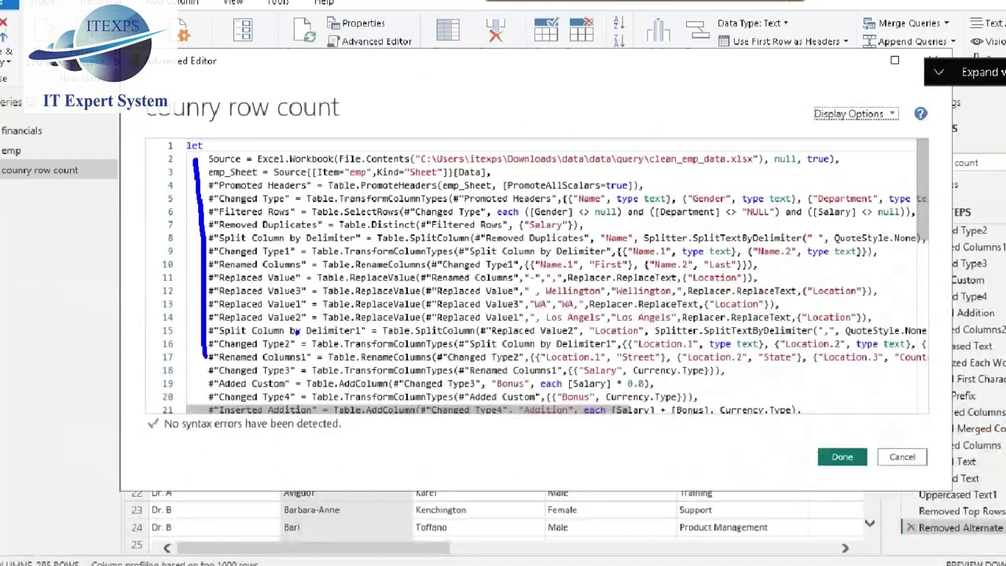
pyautogui.hotkey('ctrl', 'a')
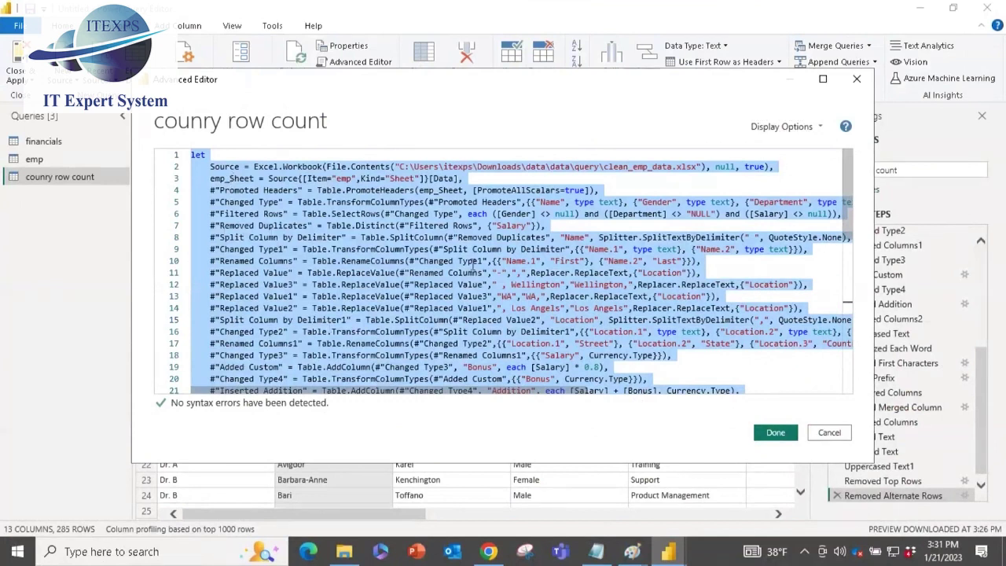
pyautogui.click(828, 432)
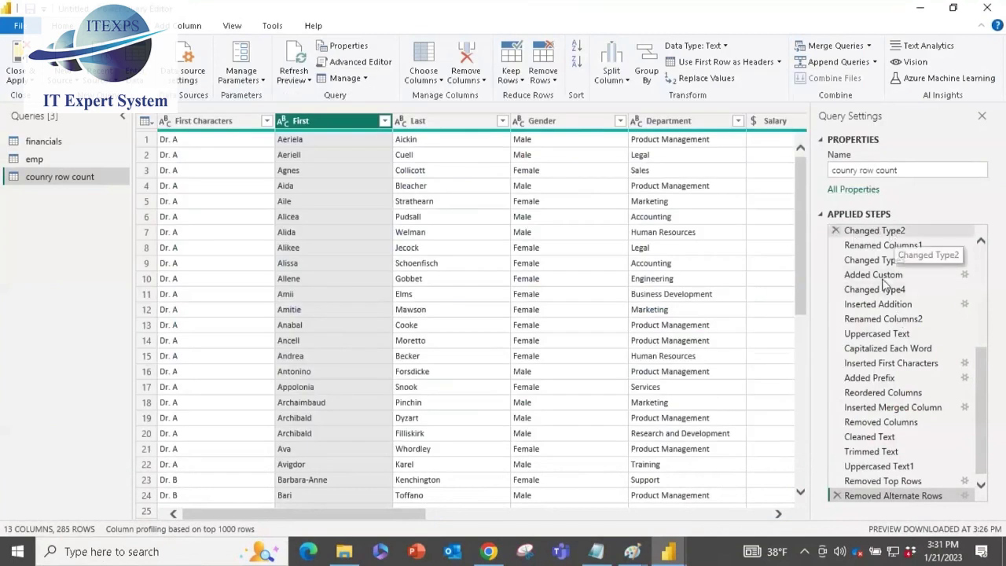
# - Copy the entire M code of the counry row count query from the Advanced Editor
pyautogui.scroll(5, 882, 285)
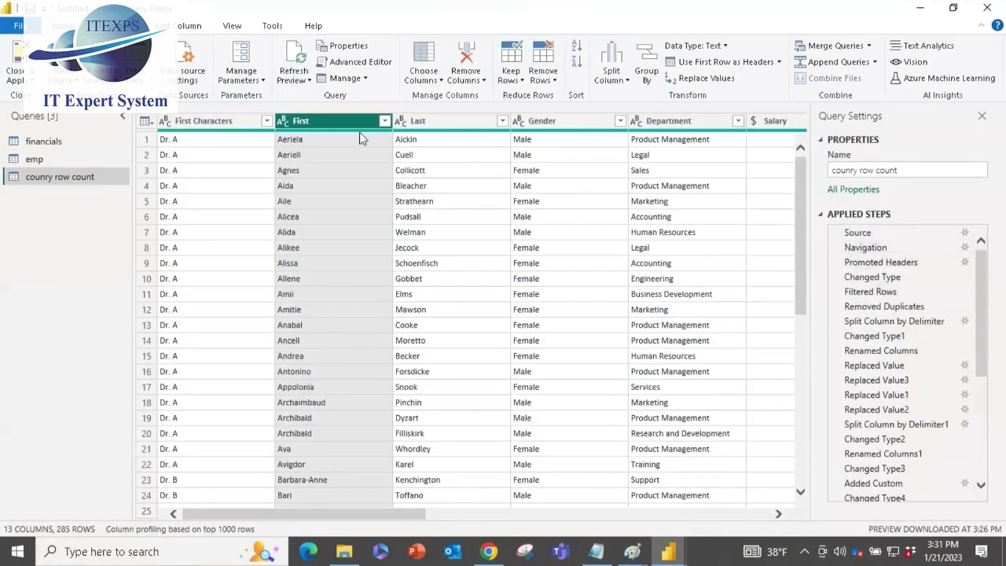
pyautogui.click(352, 64)
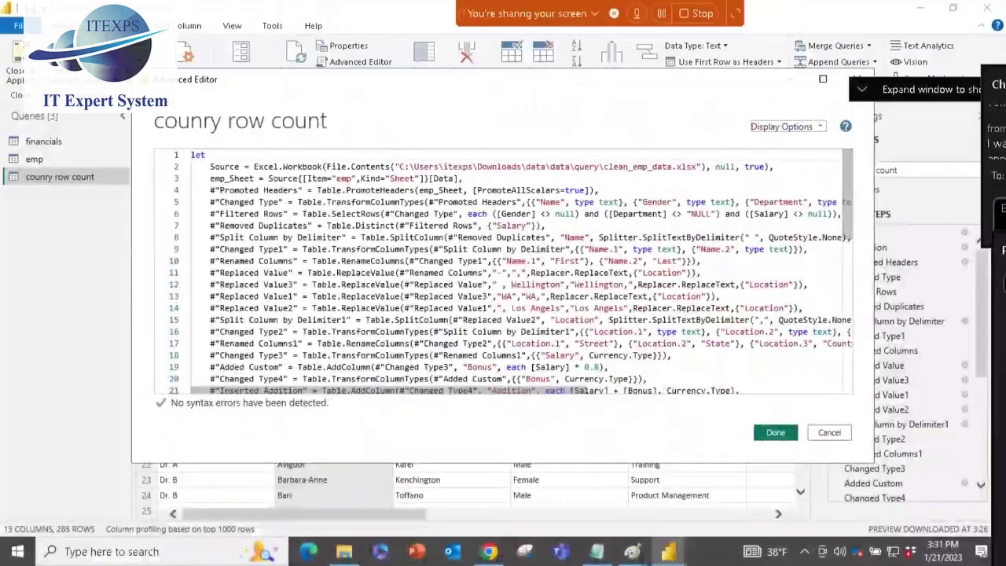
pyautogui.moveTo(899, 483)
pyautogui.mouseDown()
pyautogui.moveTo(869, 484)
pyautogui.moveTo(900, 488)
pyautogui.mouseUp()
pyautogui.moveTo(212, 380); pyautogui.dragTo(282, 381)
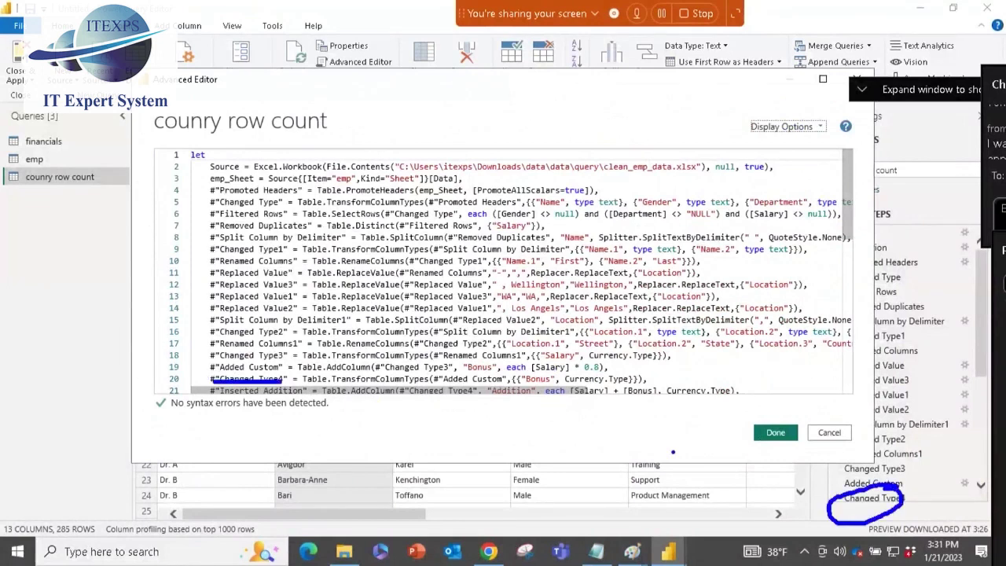
pyautogui.moveTo(841, 477); pyautogui.dragTo(904, 480)
pyautogui.moveTo(201, 359); pyautogui.dragTo(256, 359)
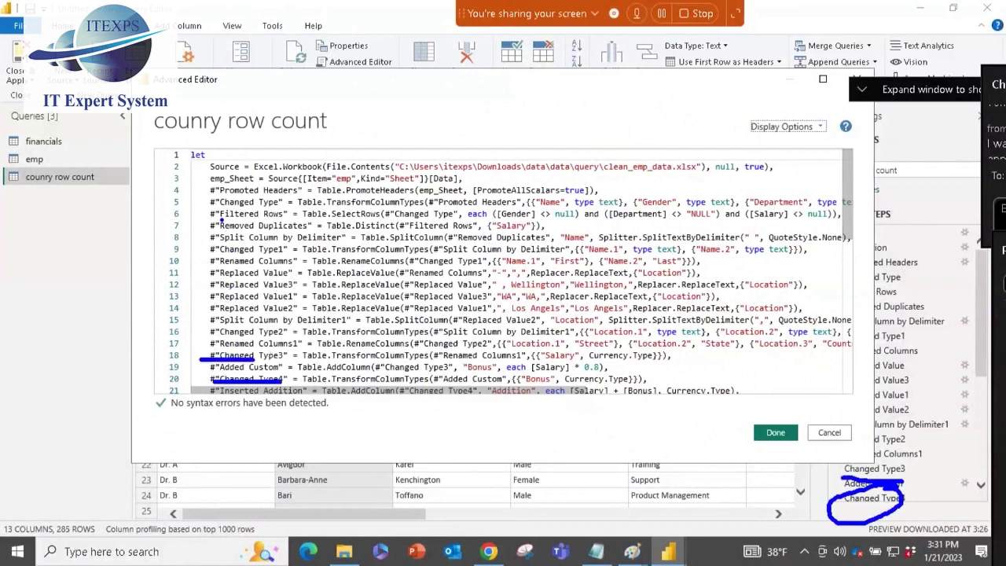
pyautogui.moveTo(870, 242)
pyautogui.mouseDown()
pyautogui.moveTo(905, 245)
pyautogui.moveTo(898, 388)
pyautogui.moveTo(930, 465)
pyautogui.mouseUp()
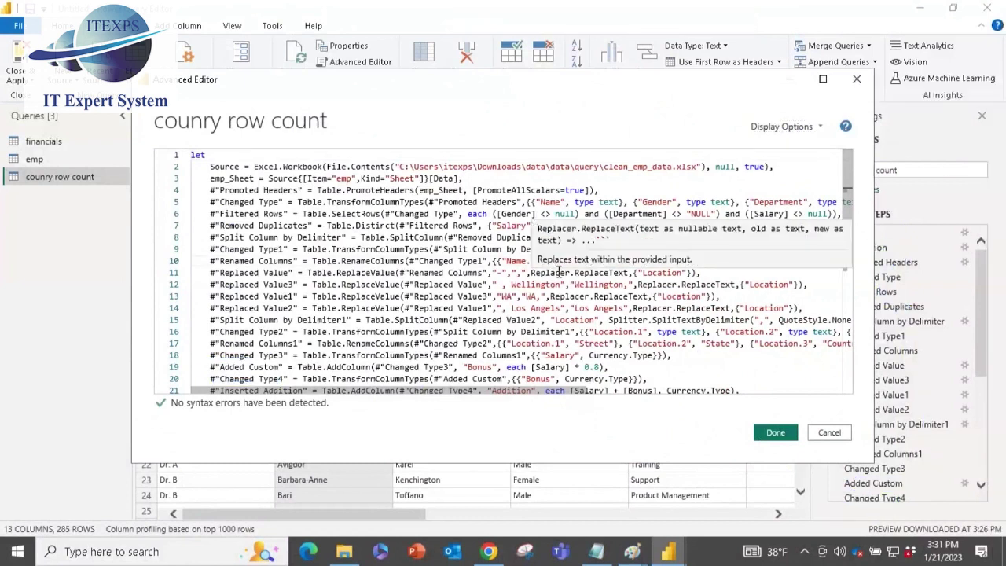
pyautogui.hotkey('ctrl', 'a')
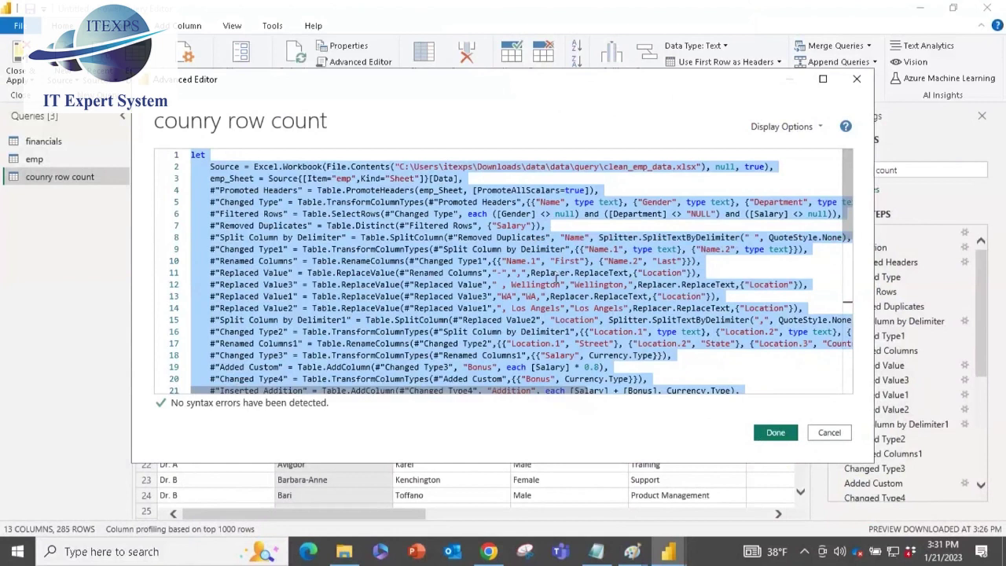
pyautogui.click(776, 433)
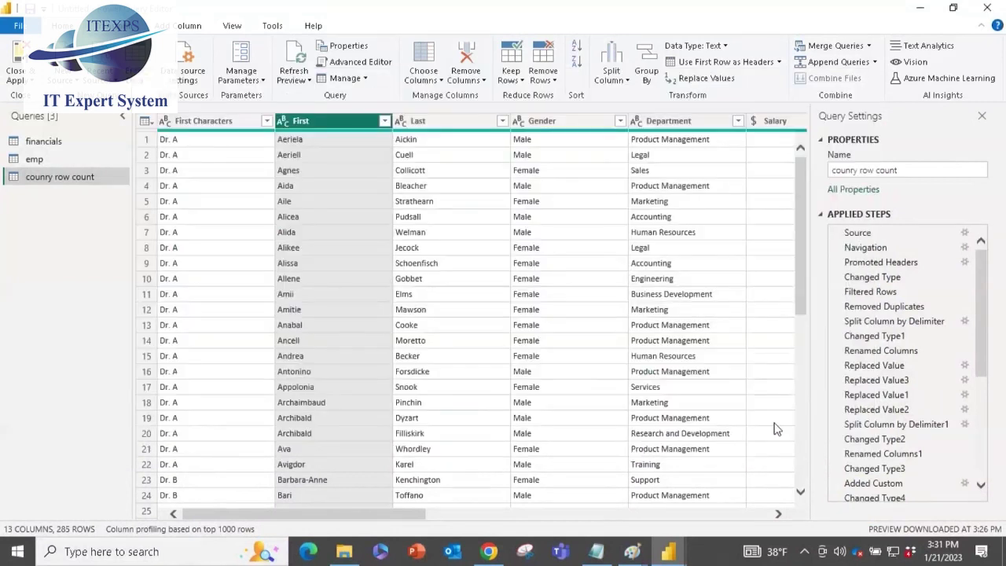
# - Replace the emp query's entire M code with the code copied from counry row count and apply it
pyautogui.click(39, 160)
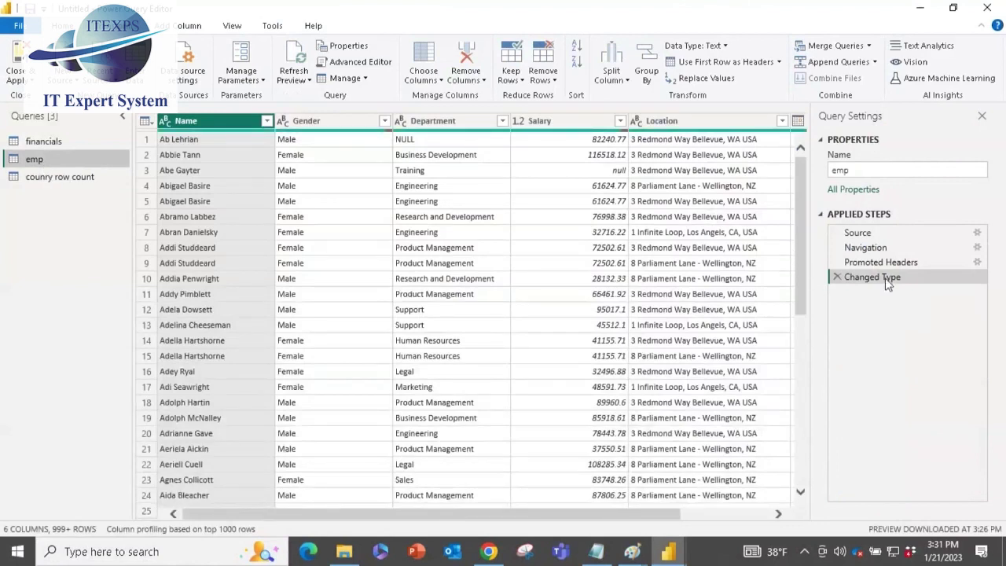
pyautogui.click(361, 63)
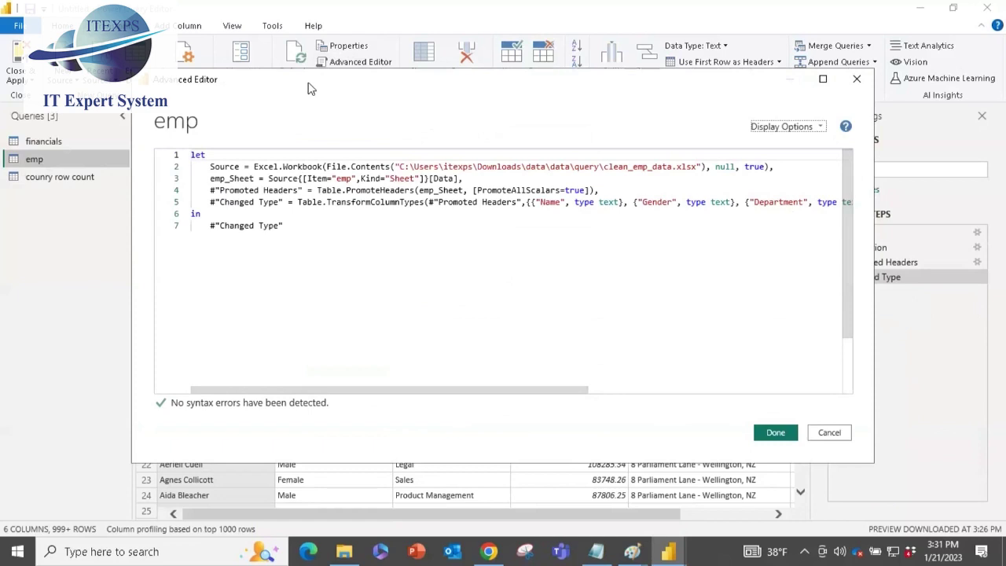
pyautogui.moveTo(310, 89); pyautogui.dragTo(125, 317)
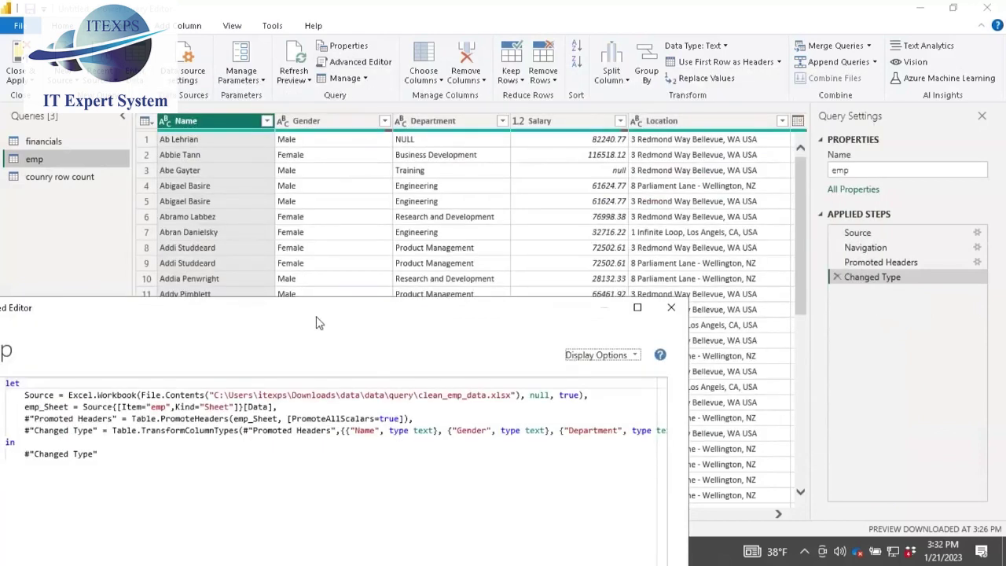
pyautogui.press('Escape')
pyautogui.moveTo(362, 286); pyautogui.dragTo(245, 212)
pyautogui.hotkey('ctrl', 'v')
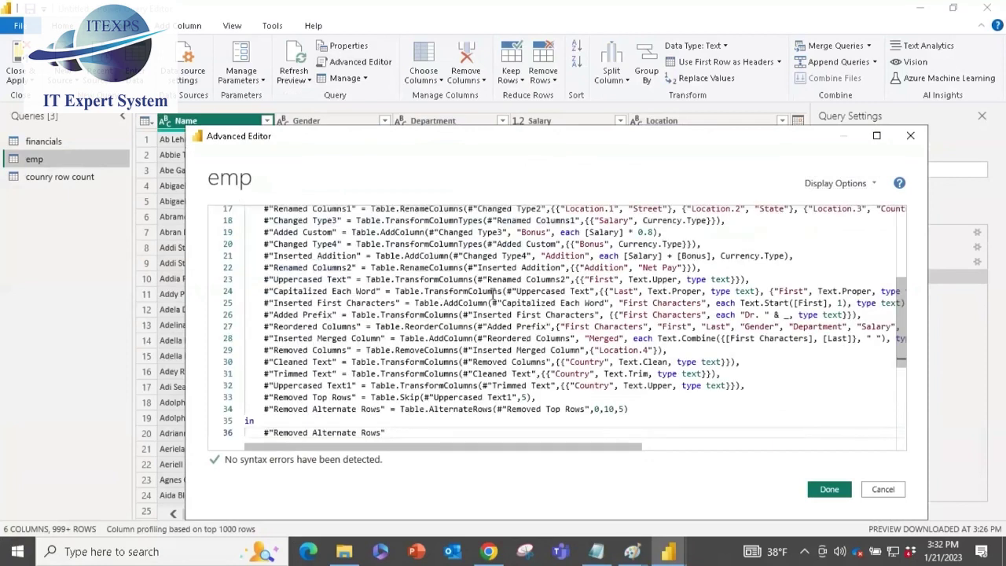
pyautogui.moveTo(901, 334); pyautogui.dragTo(893, 227)
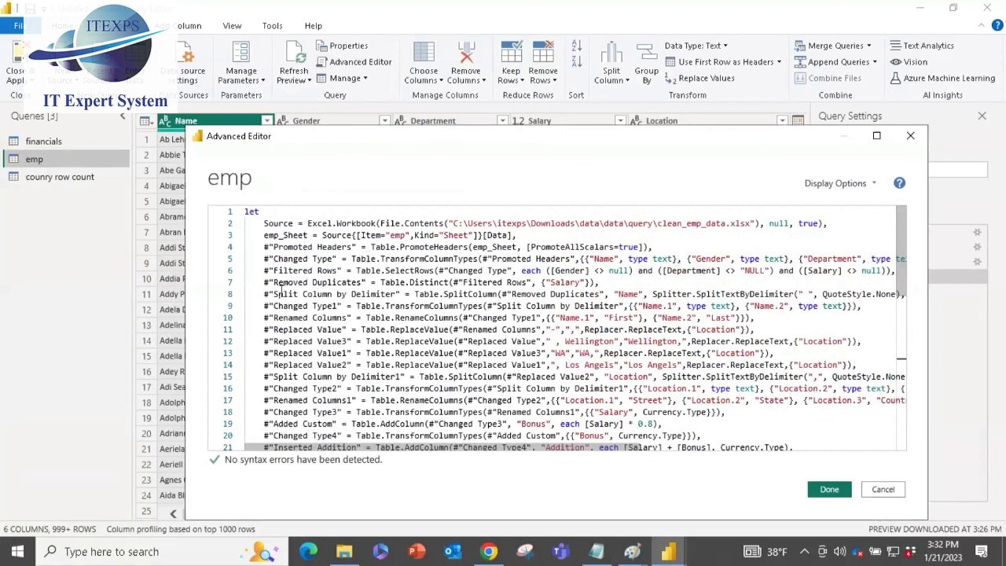
pyautogui.click(829, 488)
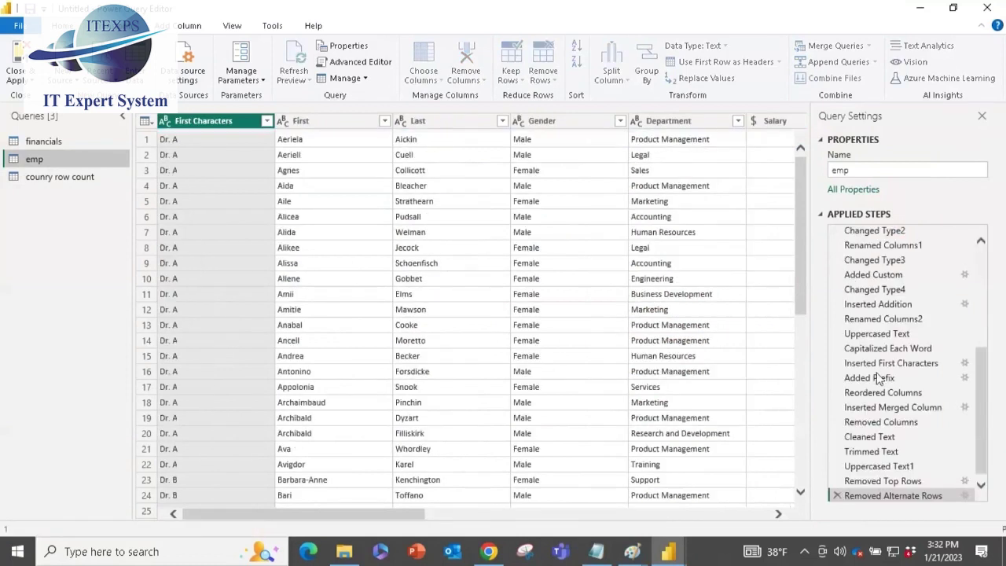
# - Review the emp query's columns through Merged and its M code in the Advanced Editor
pyautogui.moveTo(341, 519); pyautogui.dragTo(224, 535)
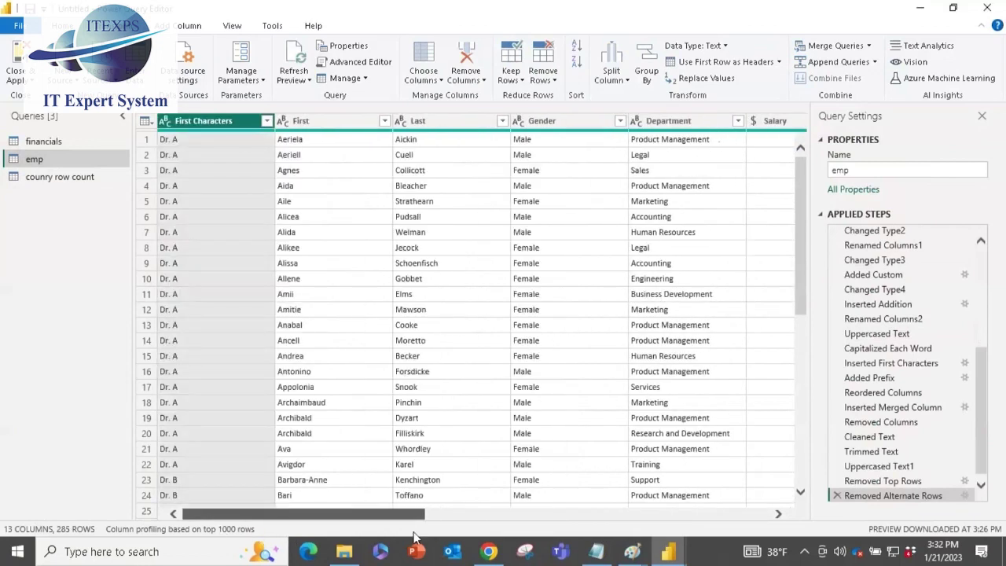
pyautogui.moveTo(414, 537); pyautogui.dragTo(763, 537)
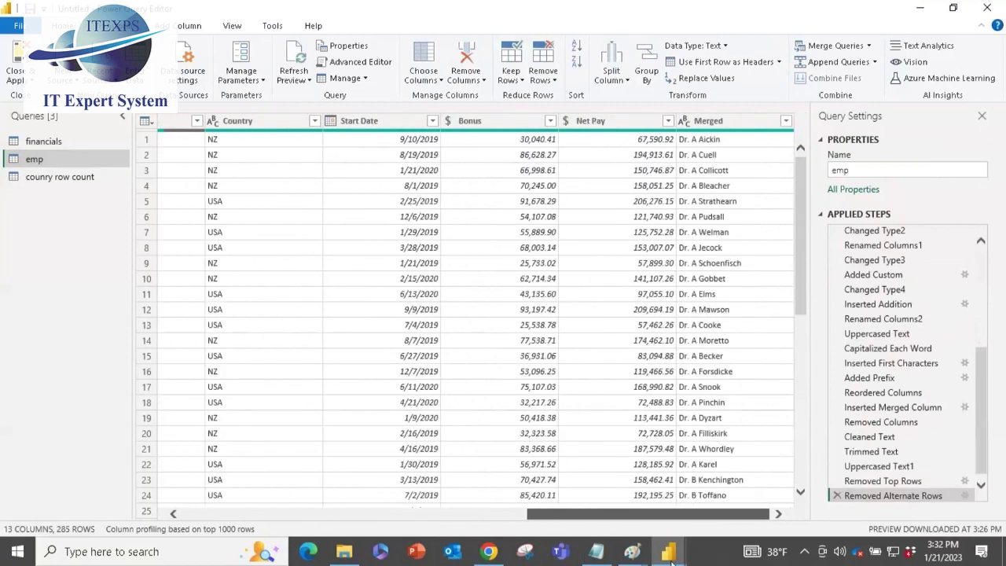
pyautogui.click(248, 517)
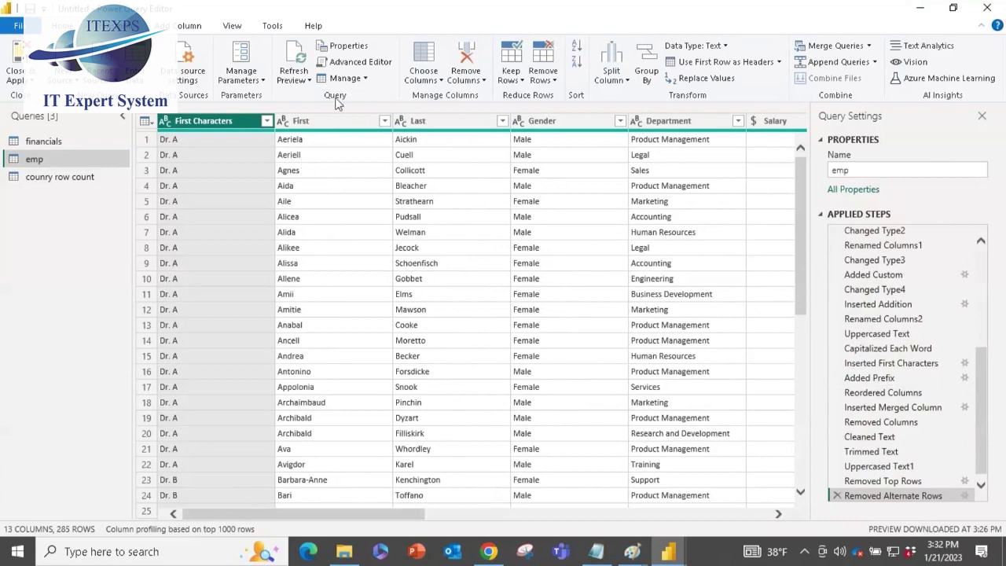
pyautogui.click(344, 67)
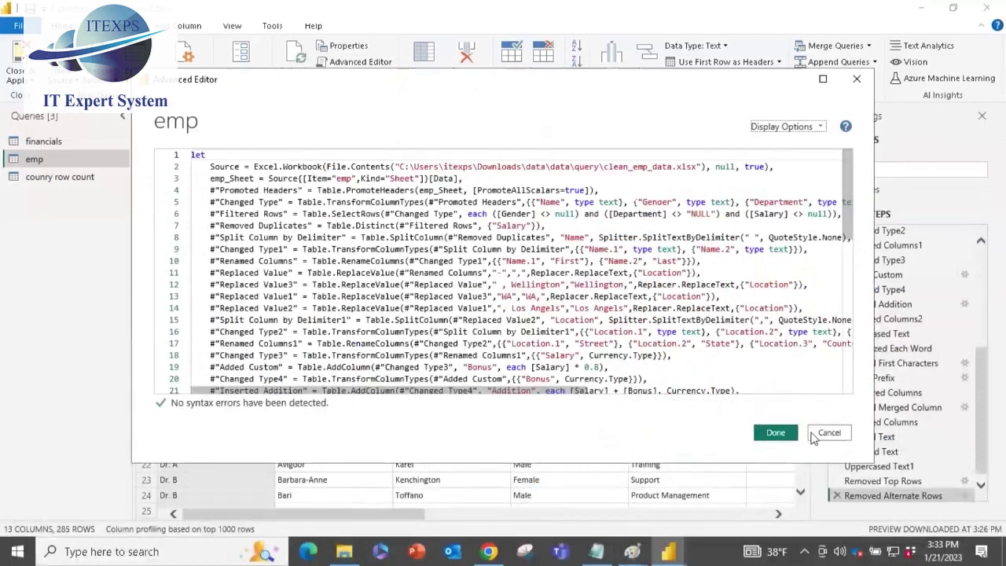
pyautogui.click(777, 431)
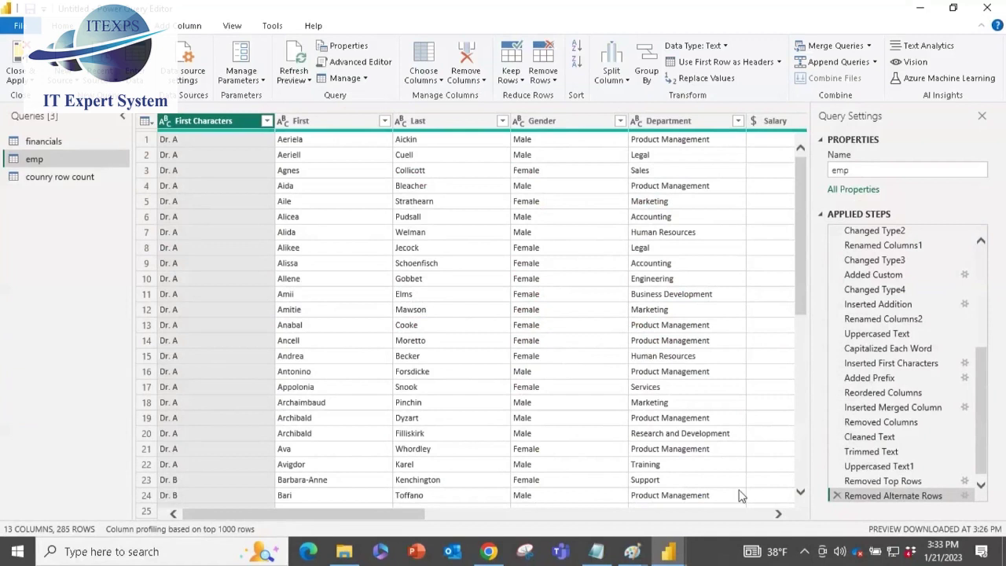
# - Start the on-screen break timer from the presentation tool and dismiss it when the countdown ends
pyautogui.click(804, 551)
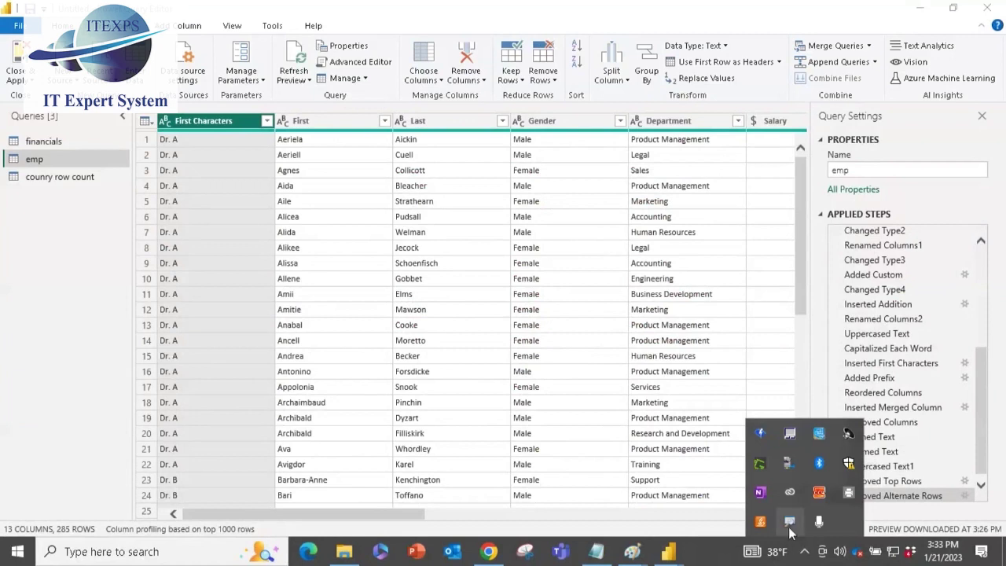
pyautogui.rightClick(788, 524)
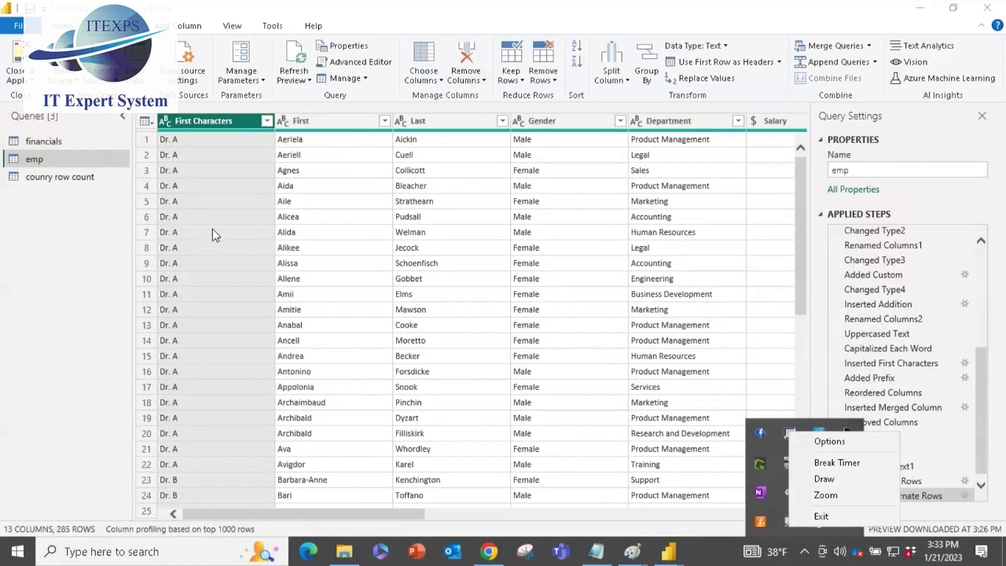
pyautogui.click(830, 463)
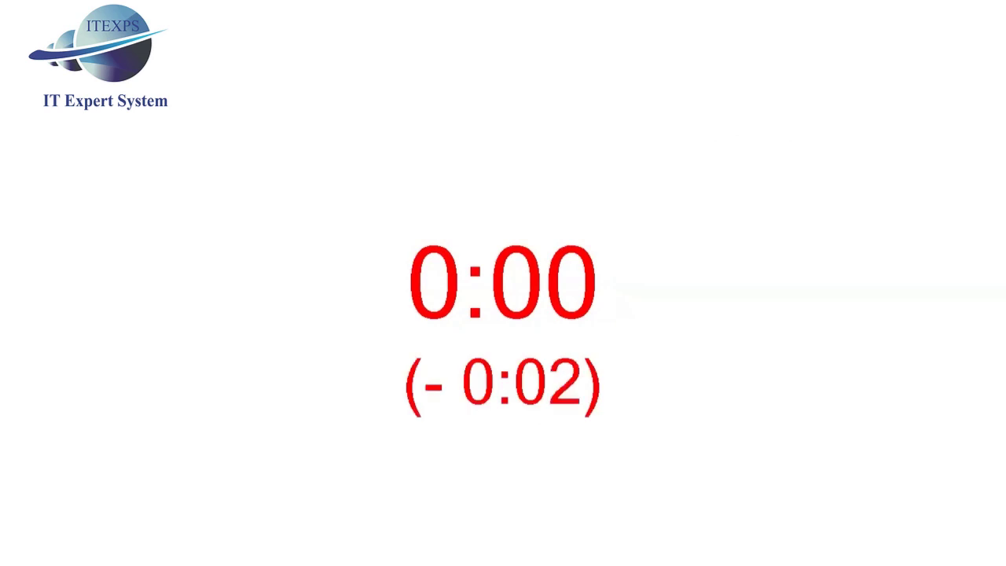
pyautogui.press('Escape')
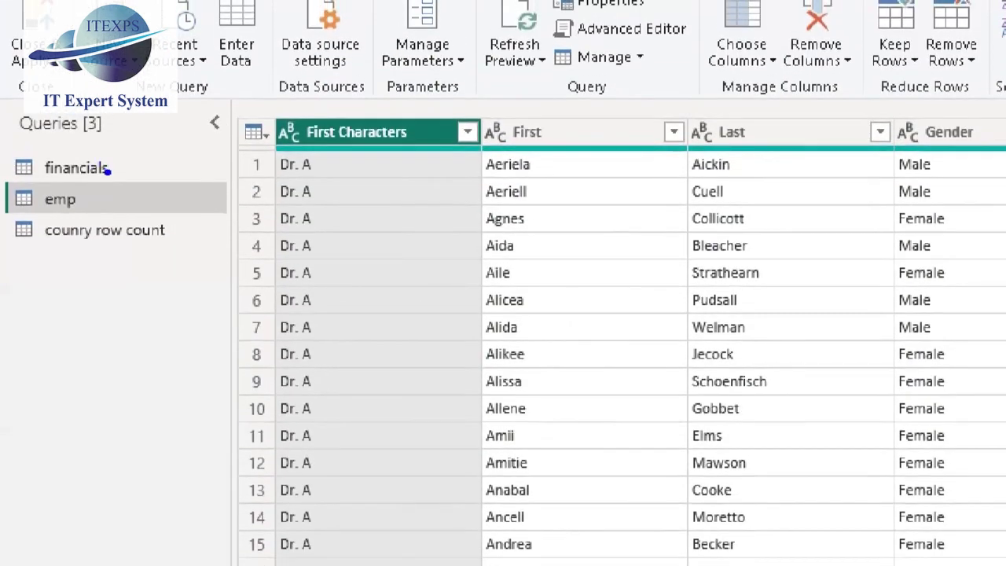
pyautogui.moveTo(128, 143)
pyautogui.mouseDown()
pyautogui.moveTo(162, 178)
pyautogui.moveTo(179, 258)
pyautogui.moveTo(155, 299)
pyautogui.moveTo(207, 217)
pyautogui.moveTo(268, 78)
pyautogui.moveTo(262, 97)
pyautogui.mouseUp()
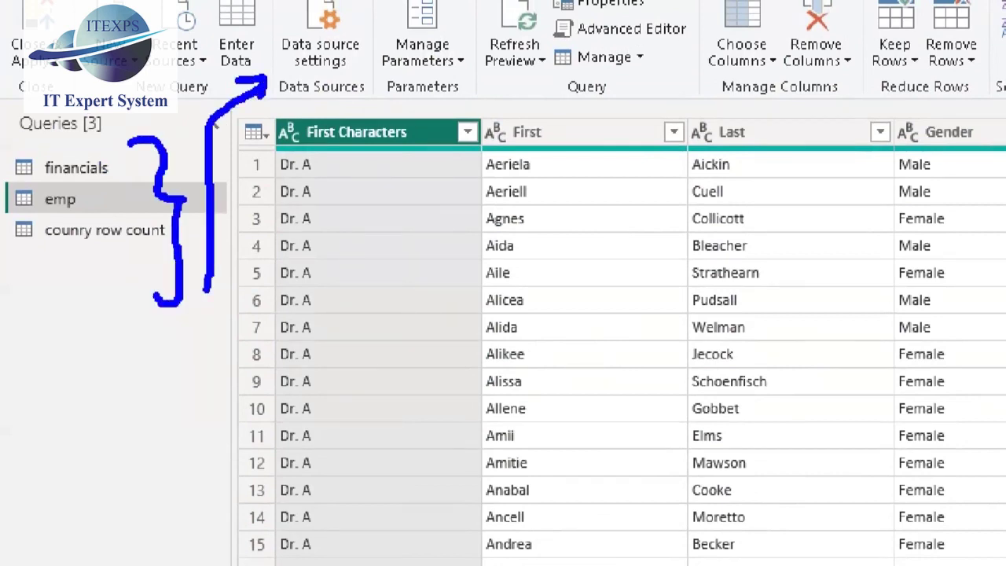
pyautogui.press('Escape')
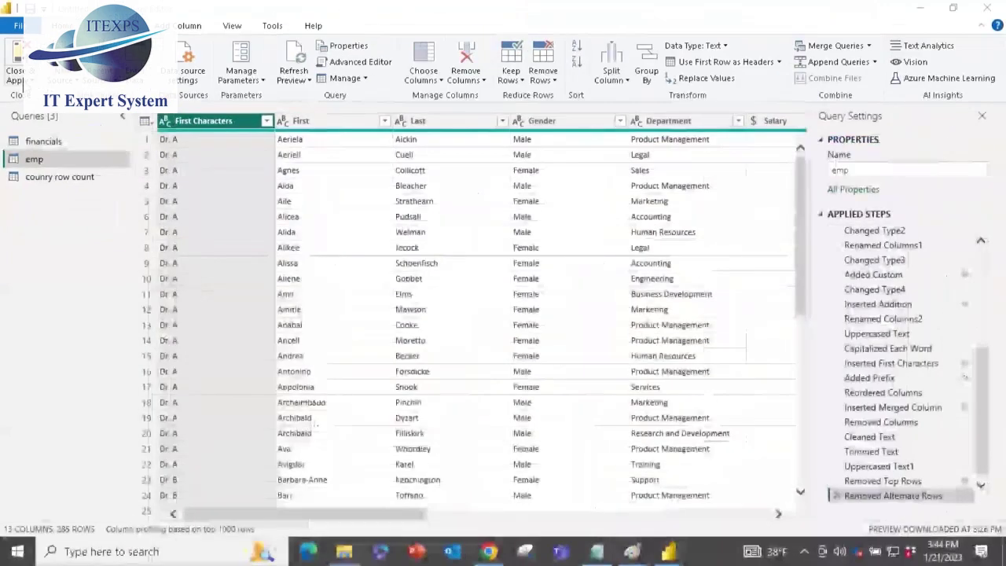
pyautogui.hotkey('ctrl', '1')
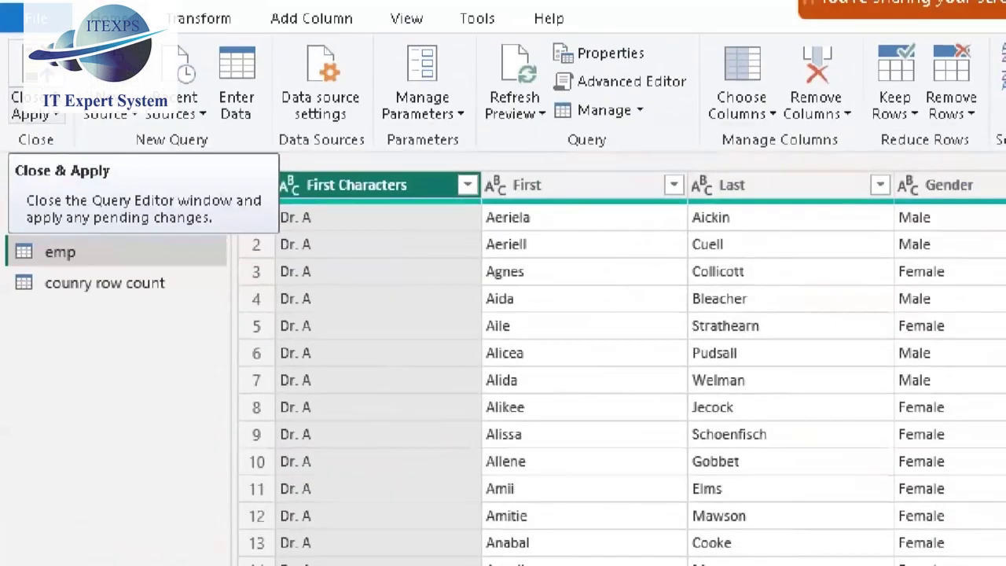
pyautogui.moveTo(4, 36)
pyautogui.mouseDown()
pyautogui.moveTo(28, 36)
pyautogui.moveTo(33, 88)
pyautogui.mouseUp()
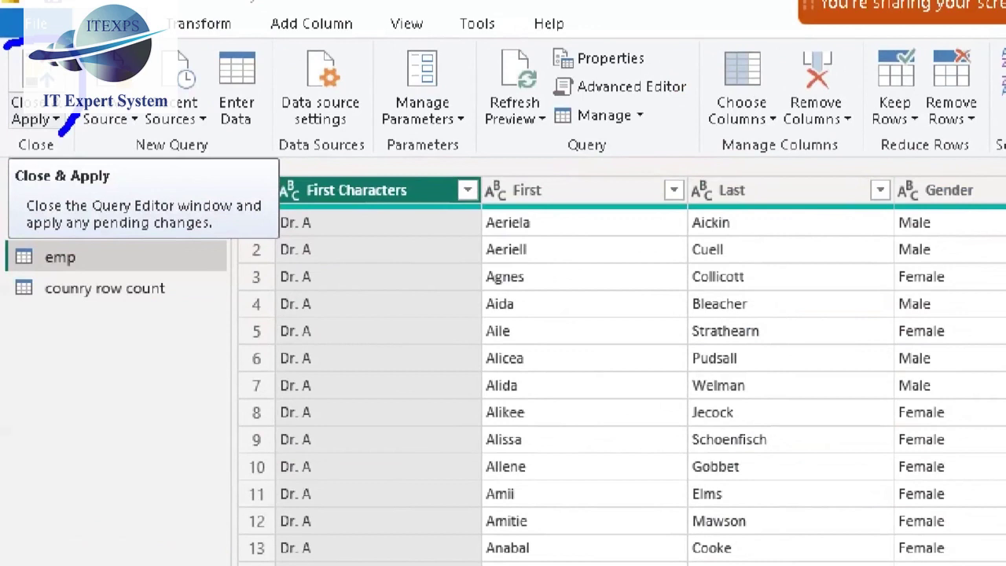
# - Circle Close & Apply and underline its pending changes tooltip, emp and counry row count with the presentation pen, then clear the zoomed annotations
pyautogui.moveTo(69, 119); pyautogui.dragTo(22, 54)
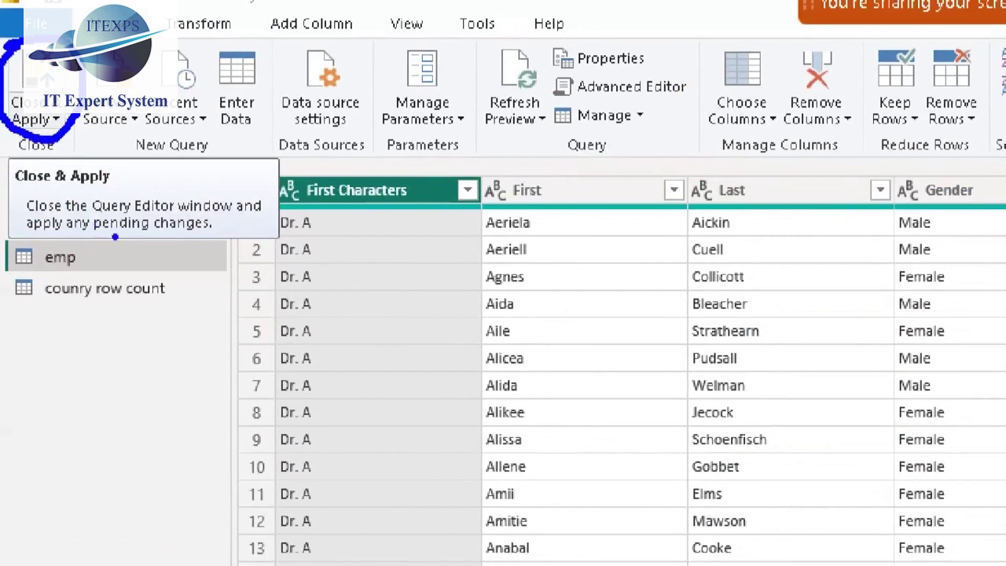
pyautogui.moveTo(97, 258); pyautogui.dragTo(133, 258)
pyautogui.moveTo(123, 302); pyautogui.dragTo(149, 302)
pyautogui.moveTo(113, 226); pyautogui.dragTo(161, 225)
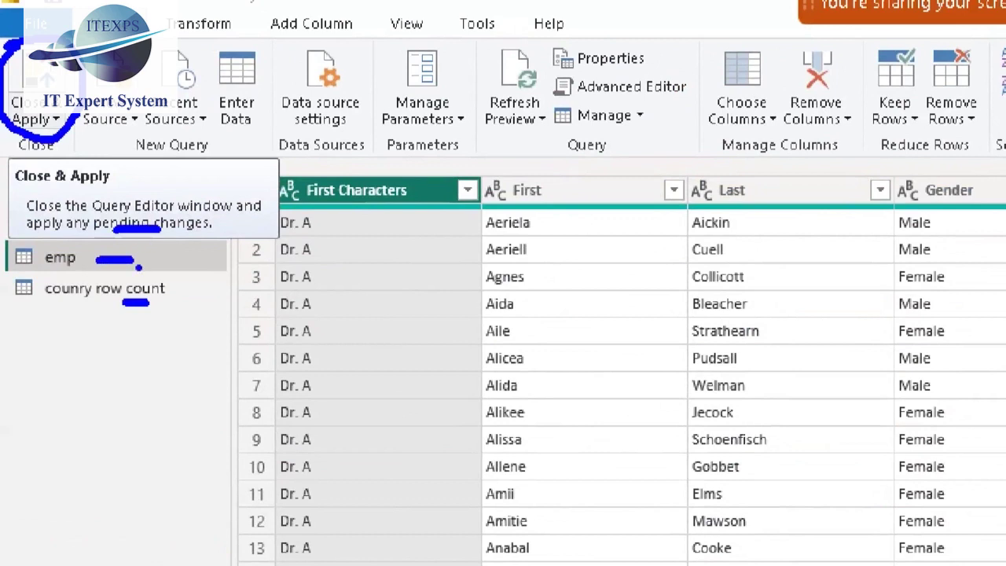
pyautogui.press('Escape')
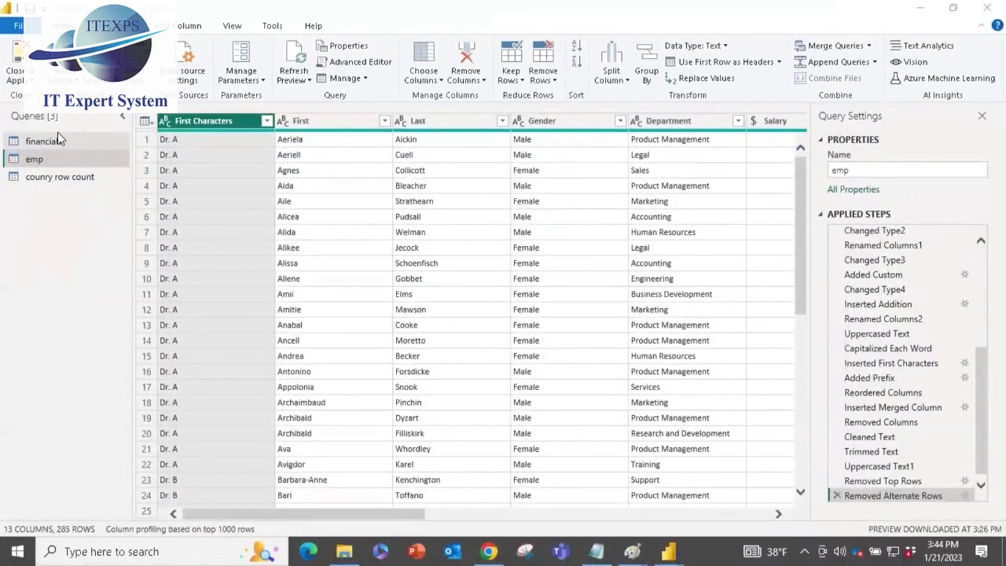
# - Zoom into the emp preview and mark the data in the First, Last and Gender columns with the presentation pen
pyautogui.hotkey('ctrl', '1')
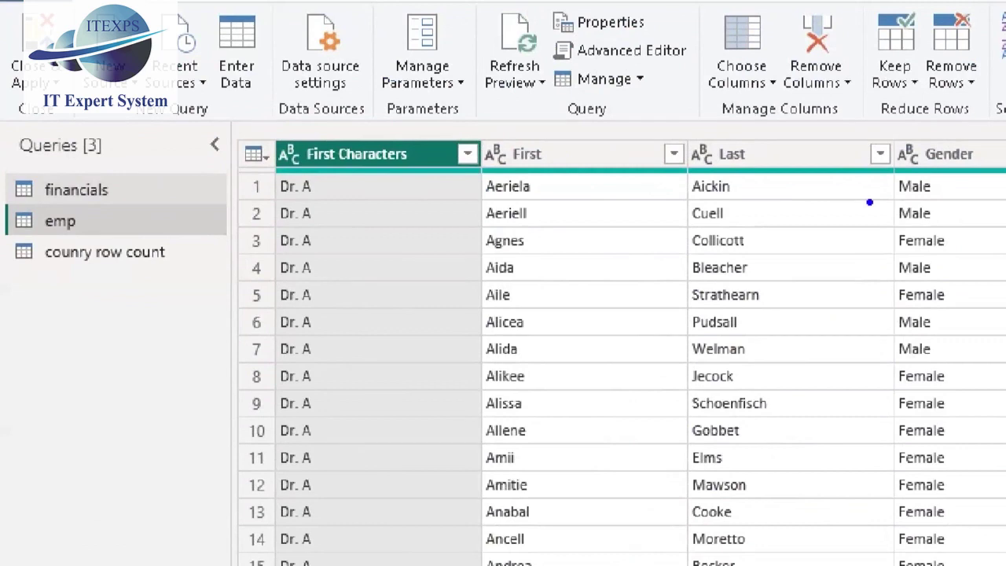
pyautogui.moveTo(916, 151)
pyautogui.mouseDown()
pyautogui.moveTo(832, 205)
pyautogui.moveTo(920, 210)
pyautogui.moveTo(912, 154)
pyautogui.mouseUp()
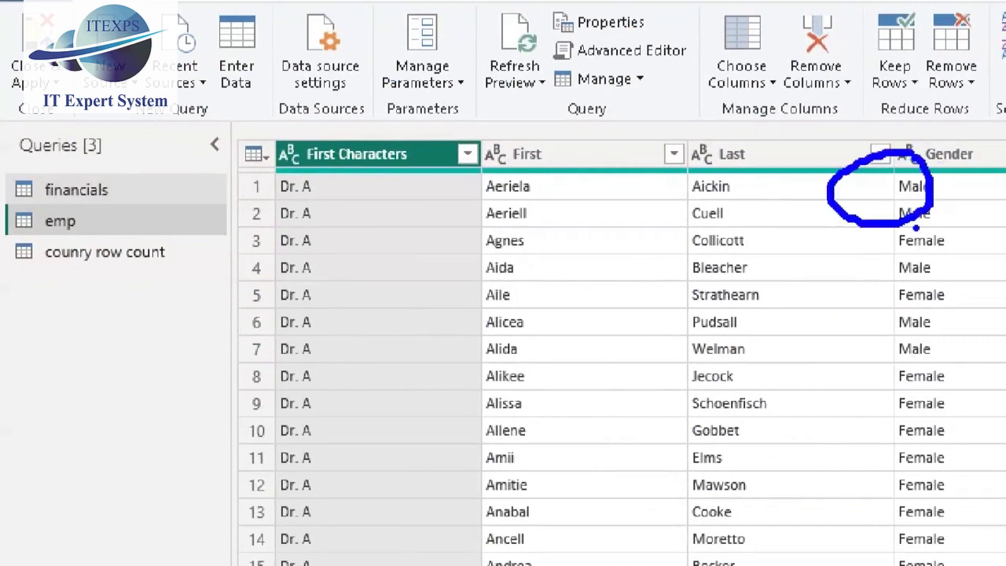
pyautogui.moveTo(717, 181)
pyautogui.mouseDown()
pyautogui.moveTo(737, 254)
pyautogui.moveTo(711, 321)
pyautogui.mouseUp()
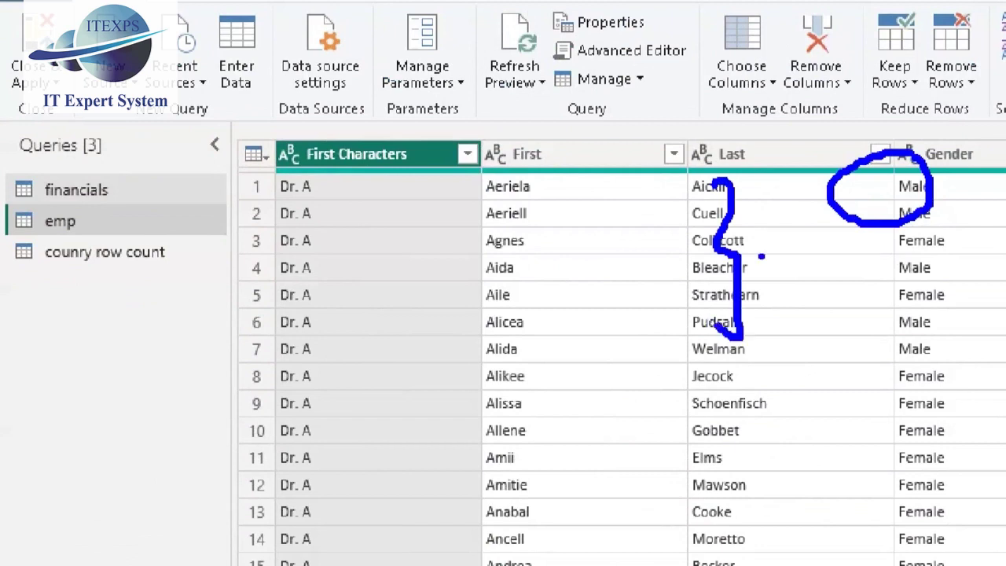
pyautogui.moveTo(577, 241)
pyautogui.mouseDown()
pyautogui.moveTo(704, 360)
pyautogui.moveTo(524, 363)
pyautogui.mouseUp()
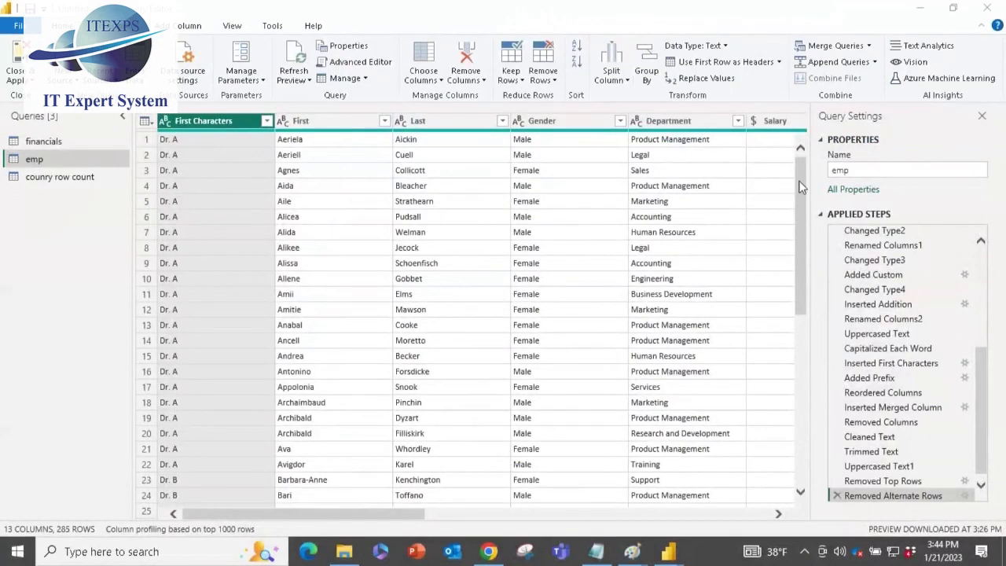
# - Filter the emp query's Country column to exclude NZ and keep only USA rows
pyautogui.moveTo(392, 518); pyautogui.dragTo(601, 519)
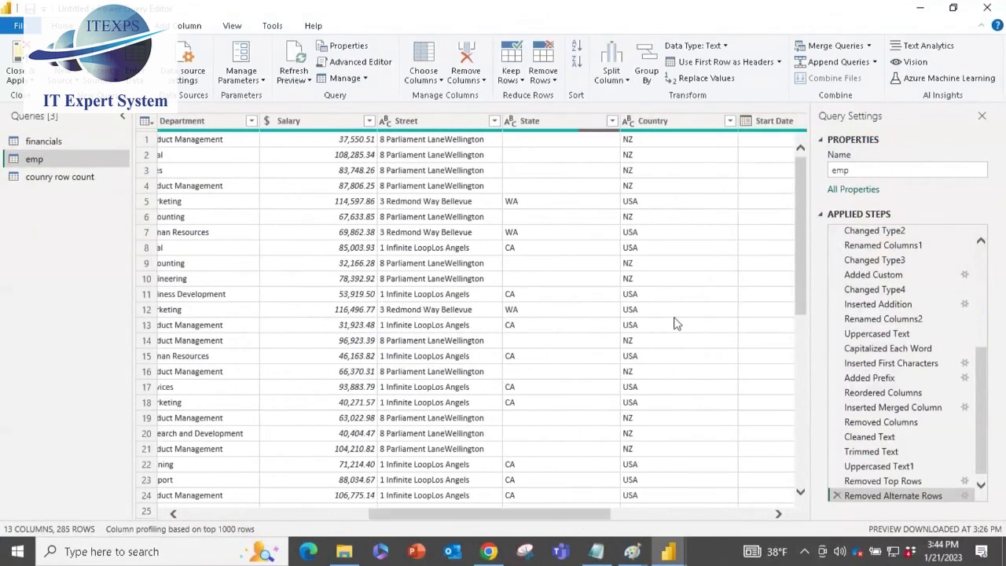
pyautogui.click(730, 121)
pyautogui.click(523, 275)
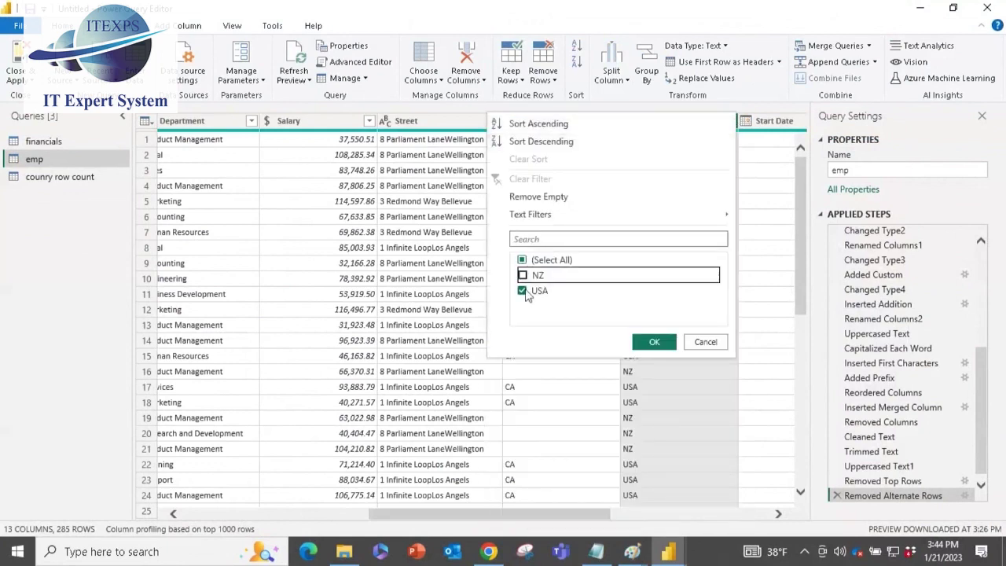
pyautogui.click(651, 341)
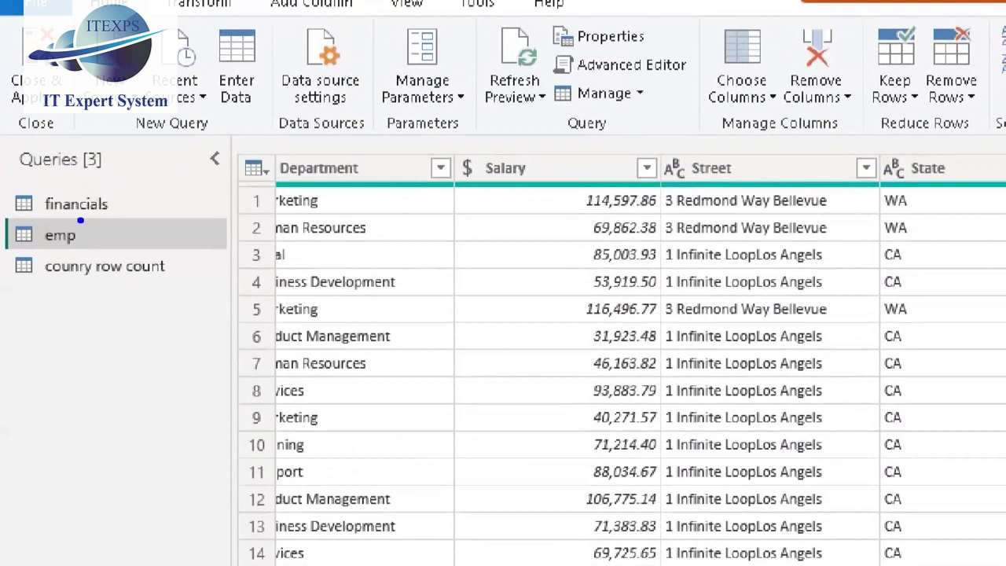
# - Mark the emp query and the Close & Apply option with the presentation pen, connecting the two
pyautogui.moveTo(80, 220)
pyautogui.mouseDown()
pyautogui.moveTo(16, 220)
pyautogui.moveTo(67, 264)
pyautogui.moveTo(91, 223)
pyautogui.mouseUp()
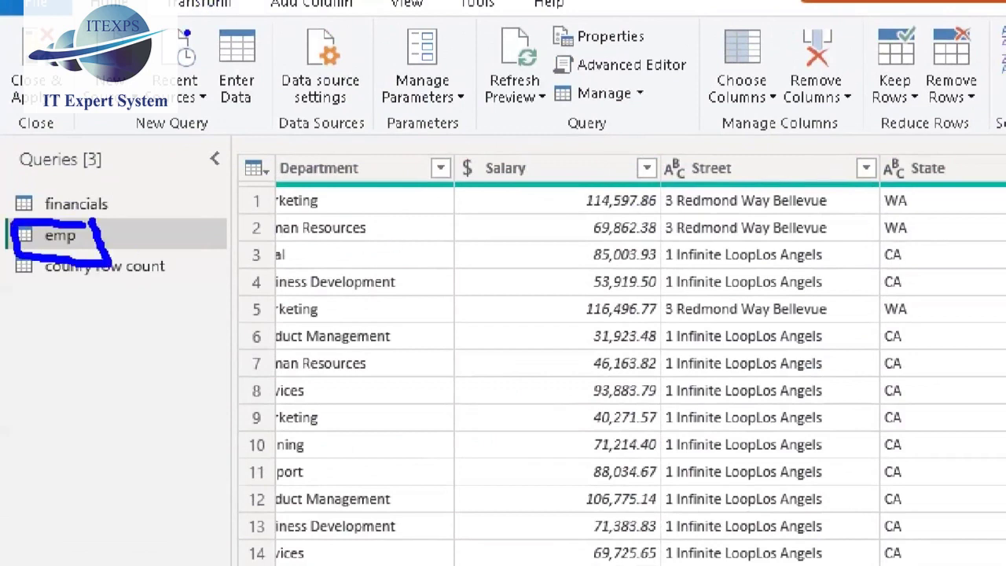
pyautogui.moveTo(48, 248); pyautogui.dragTo(24, 79)
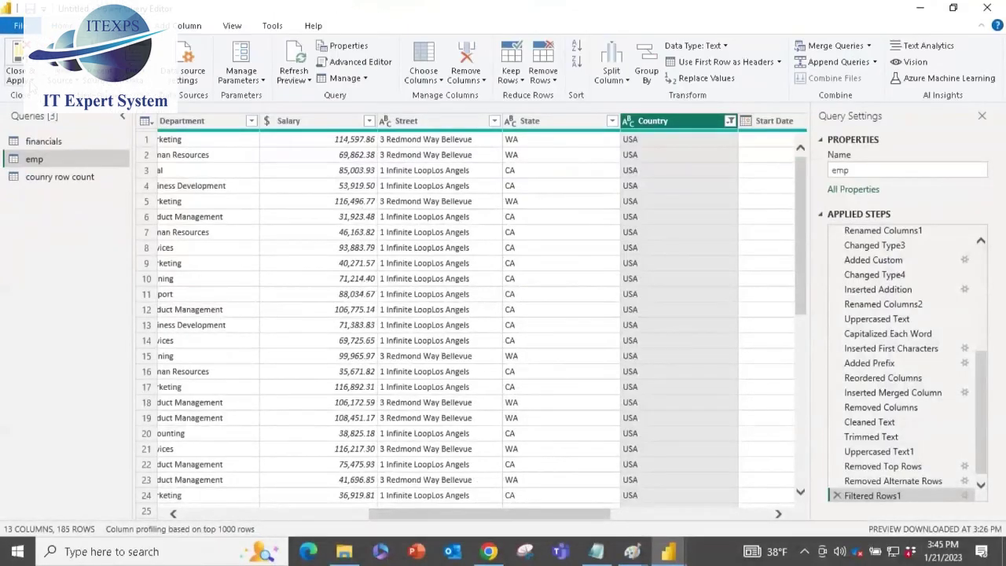
pyautogui.click(16, 80)
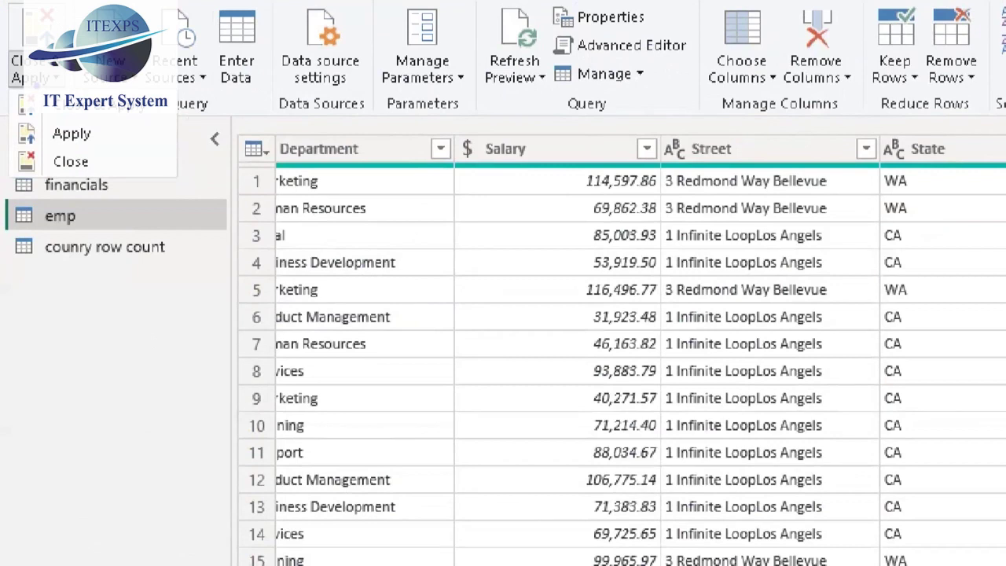
pyautogui.moveTo(47, 120); pyautogui.dragTo(157, 118)
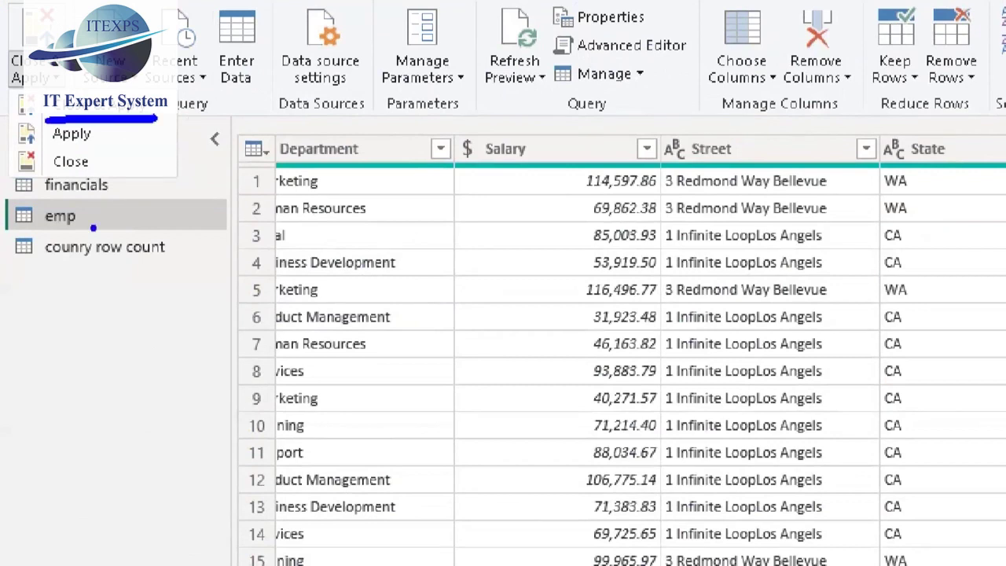
pyautogui.moveTo(25, 228); pyautogui.dragTo(74, 225)
pyautogui.moveTo(52, 229)
pyautogui.mouseDown()
pyautogui.moveTo(82, 230)
pyautogui.moveTo(158, 120)
pyautogui.mouseUp()
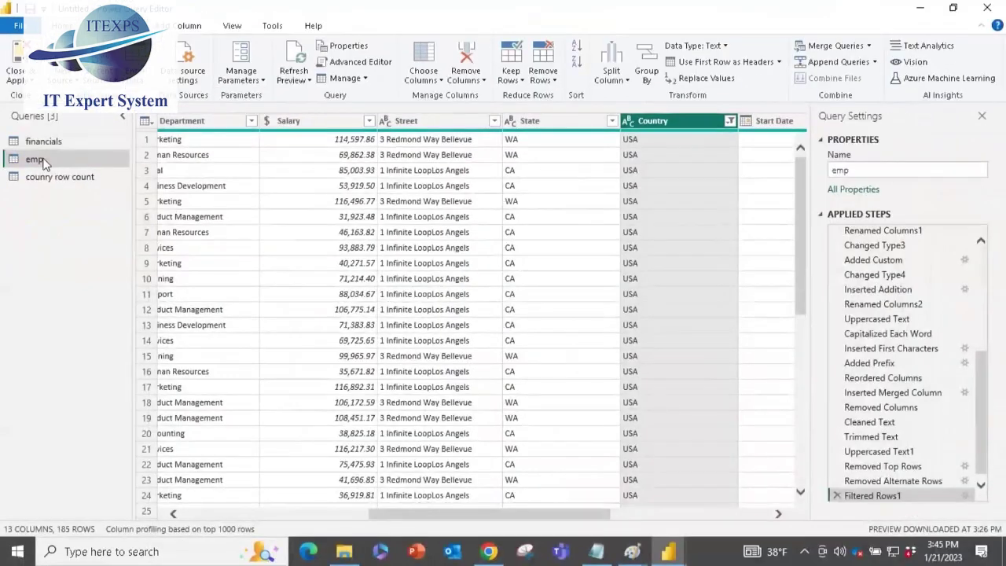
# - Close the Power Query Editor, applying all pending query changes, and switch to the Power BI Desktop report window
pyautogui.click(43, 160)
pyautogui.click(31, 82)
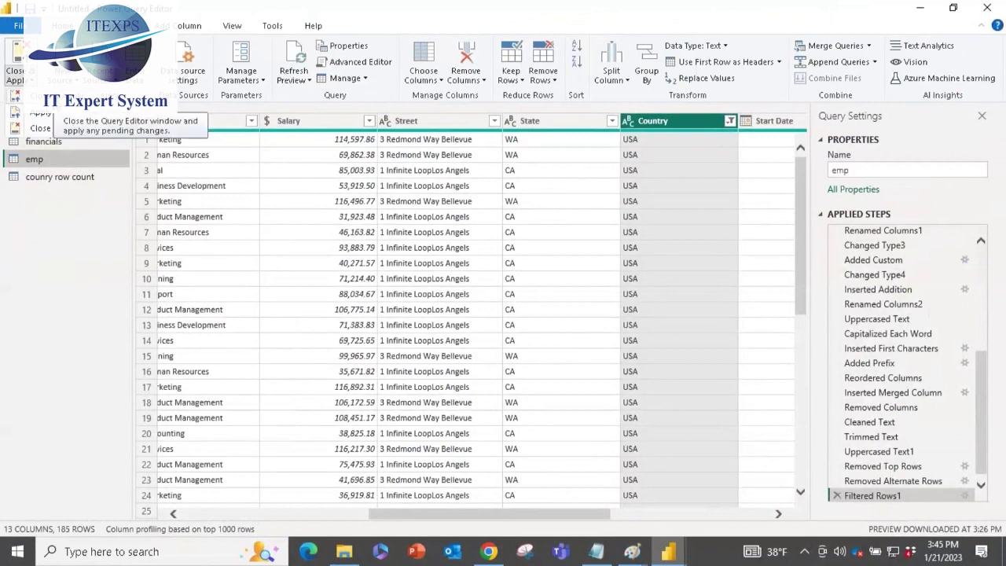
pyautogui.press('Escape')
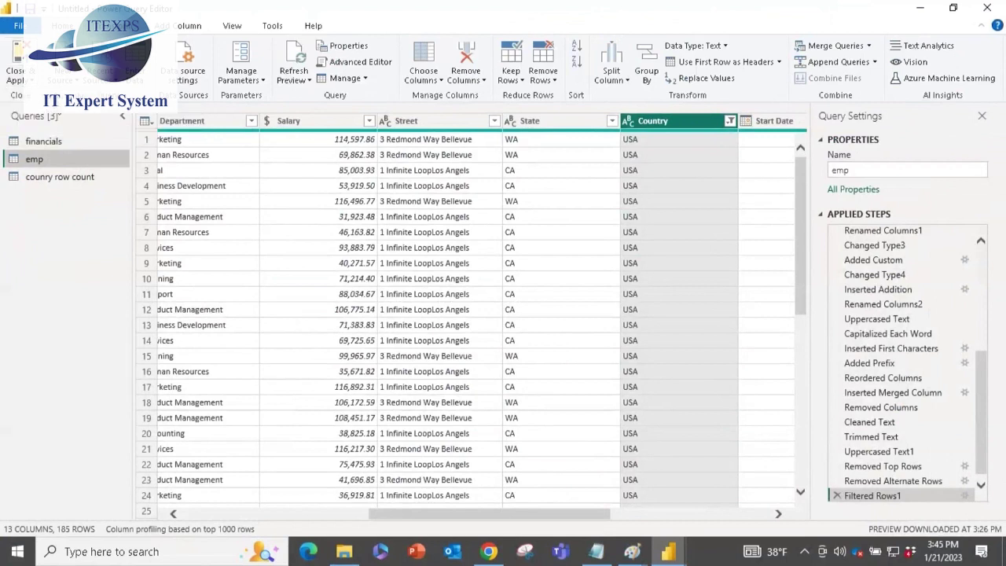
pyautogui.hotkey('alt', 'Tab')
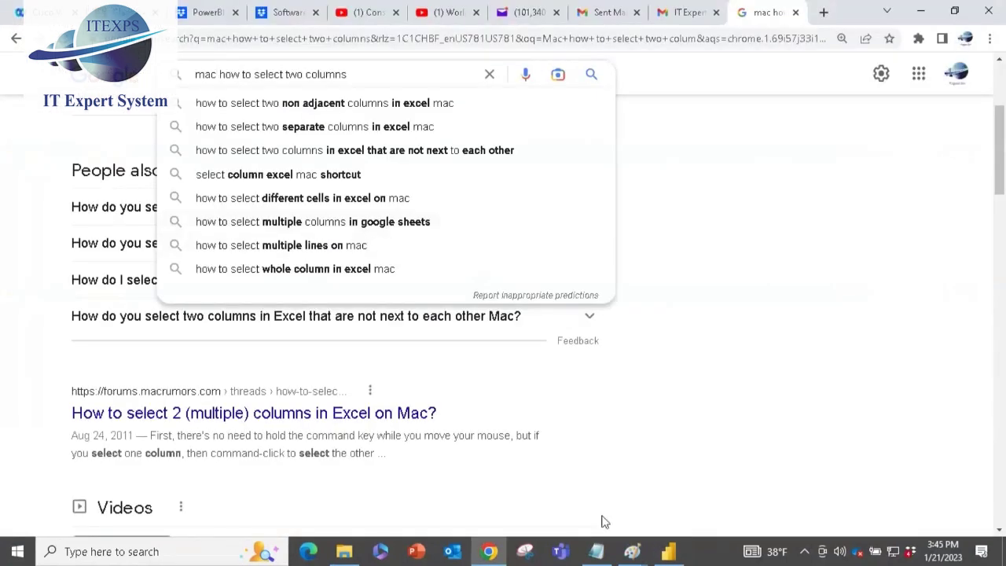
pyautogui.click(668, 553)
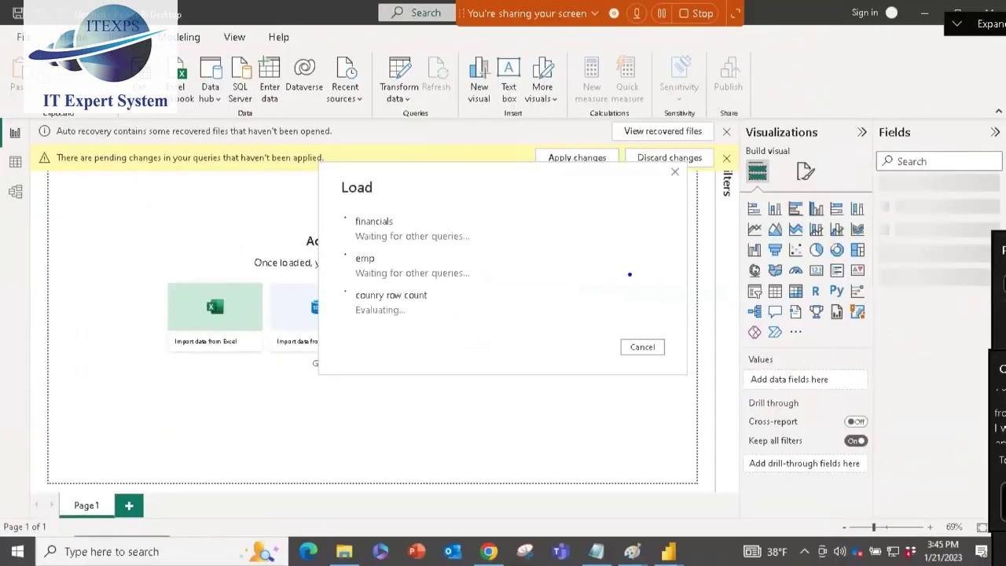
# - Bracket the three loading queries and draw an arrow from emp to the Fields list with the presentation pen
pyautogui.moveTo(362, 202)
pyautogui.mouseDown()
pyautogui.moveTo(340, 241)
pyautogui.moveTo(330, 292)
pyautogui.moveTo(337, 350)
pyautogui.mouseUp()
pyautogui.moveTo(383, 267)
pyautogui.mouseDown()
pyautogui.moveTo(831, 206)
pyautogui.moveTo(914, 209)
pyautogui.moveTo(902, 223)
pyautogui.mouseUp()
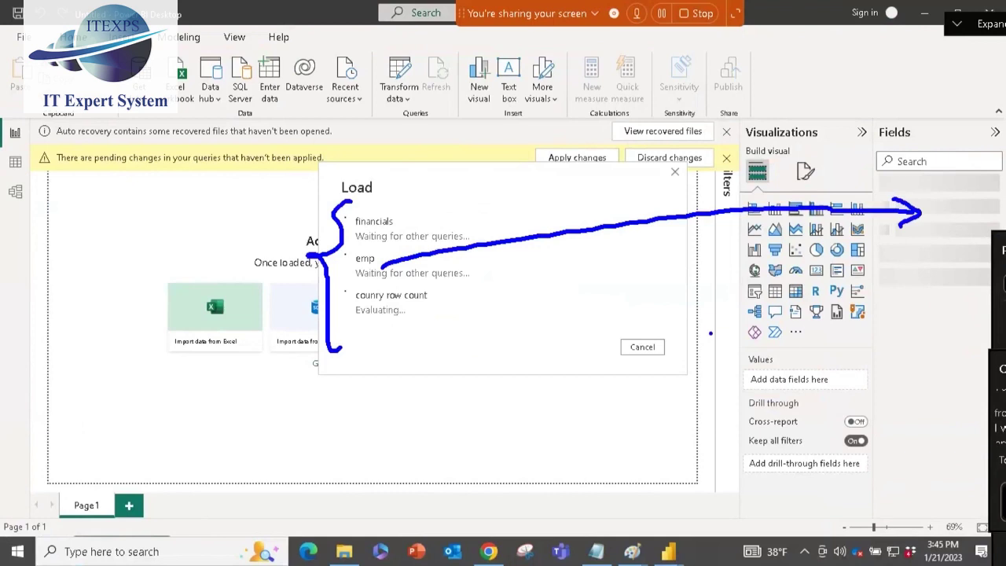
# - Draw a data flow below the Load dialog: an arrow into an empty box, an arrow to a box labelled ETL, and an outgoing arrow
pyautogui.moveTo(367, 406)
pyautogui.mouseDown()
pyautogui.moveTo(440, 406)
pyautogui.moveTo(422, 423)
pyautogui.mouseUp()
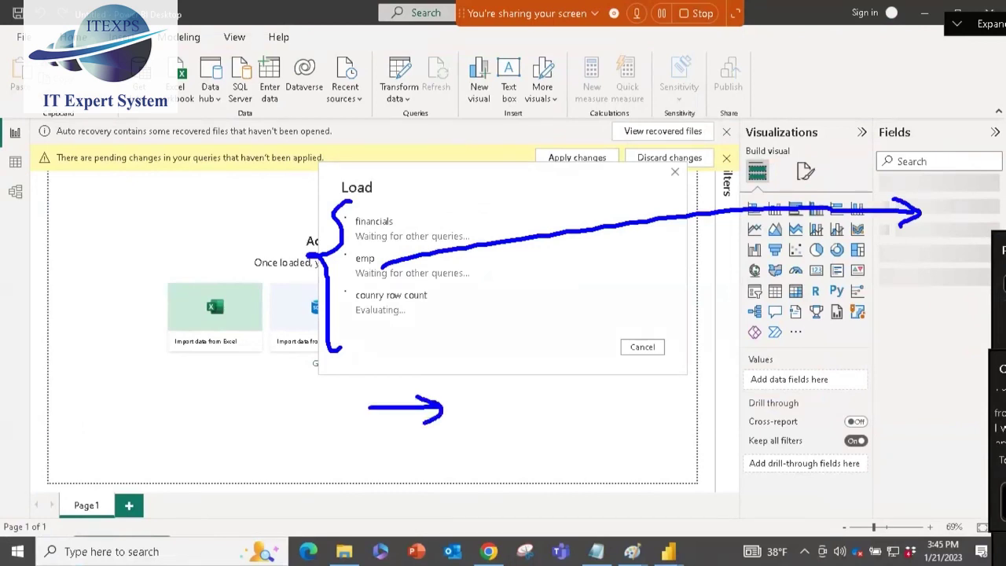
pyautogui.moveTo(447, 374); pyautogui.dragTo(448, 425)
pyautogui.moveTo(448, 377); pyautogui.dragTo(450, 448)
pyautogui.moveTo(503, 412)
pyautogui.mouseDown()
pyautogui.moveTo(560, 410)
pyautogui.moveTo(546, 420)
pyautogui.mouseUp()
pyautogui.moveTo(566, 368); pyautogui.dragTo(568, 439)
pyautogui.moveTo(567, 380)
pyautogui.mouseDown()
pyautogui.moveTo(664, 440)
pyautogui.moveTo(586, 443)
pyautogui.mouseUp()
pyautogui.moveTo(599, 400)
pyautogui.mouseDown()
pyautogui.moveTo(585, 418)
pyautogui.moveTo(601, 421)
pyautogui.mouseUp()
pyautogui.moveTo(605, 402)
pyautogui.mouseDown()
pyautogui.moveTo(621, 397)
pyautogui.moveTo(614, 418)
pyautogui.mouseUp()
pyautogui.moveTo(627, 396)
pyautogui.mouseDown()
pyautogui.moveTo(641, 411)
pyautogui.moveTo(727, 396)
pyautogui.moveTo(710, 412)
pyautogui.mouseUp()
# - Draw a third box after the ETL arrow and sketch a report layout inside it with a narrow side section
pyautogui.moveTo(732, 356); pyautogui.dragTo(809, 343)
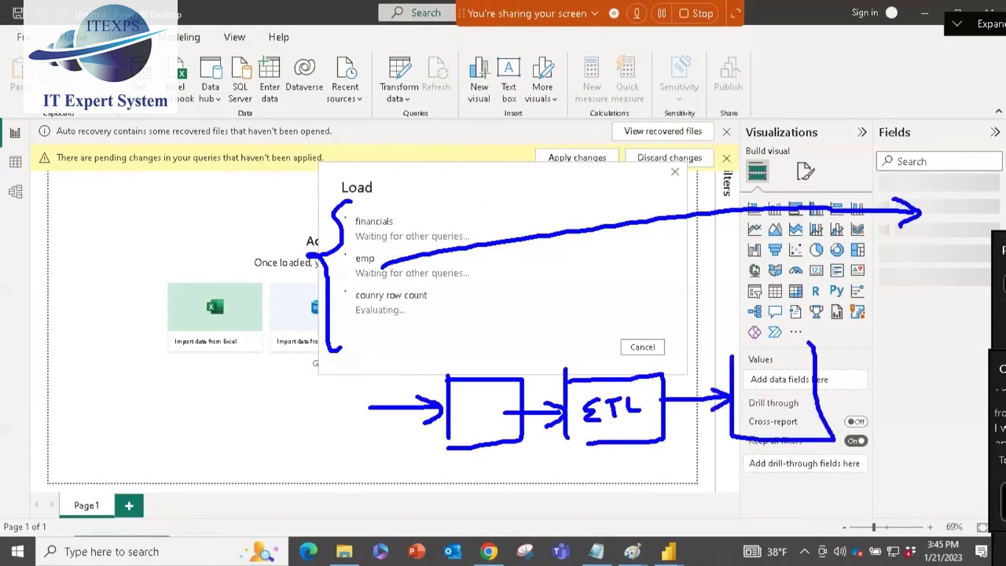
pyautogui.moveTo(737, 355); pyautogui.dragTo(810, 344)
pyautogui.moveTo(792, 397); pyautogui.dragTo(813, 429)
pyautogui.moveTo(793, 360); pyautogui.dragTo(804, 380)
pyautogui.moveTo(748, 367); pyautogui.dragTo(785, 387)
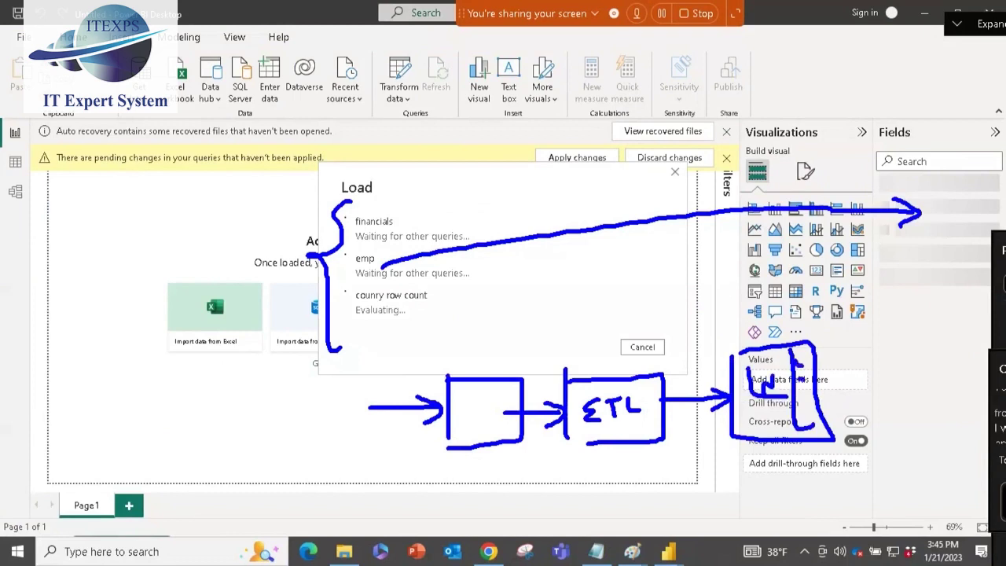